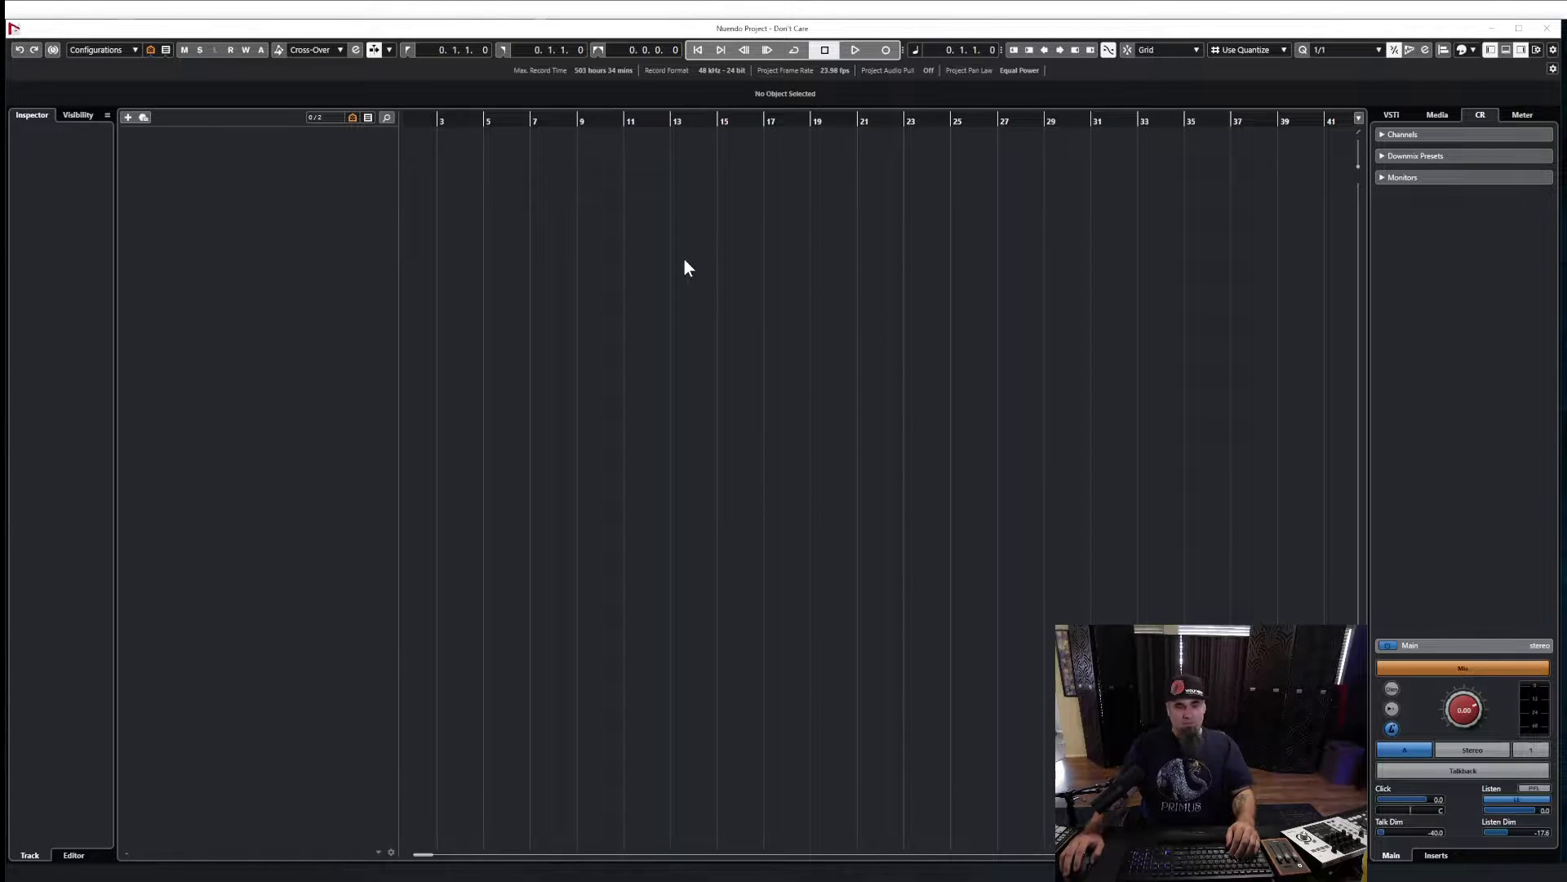
- Switch to the browser and check the 'Don't Care' entry by ShortWave RadioBand on the multitrack download page
left_click(792, 30)
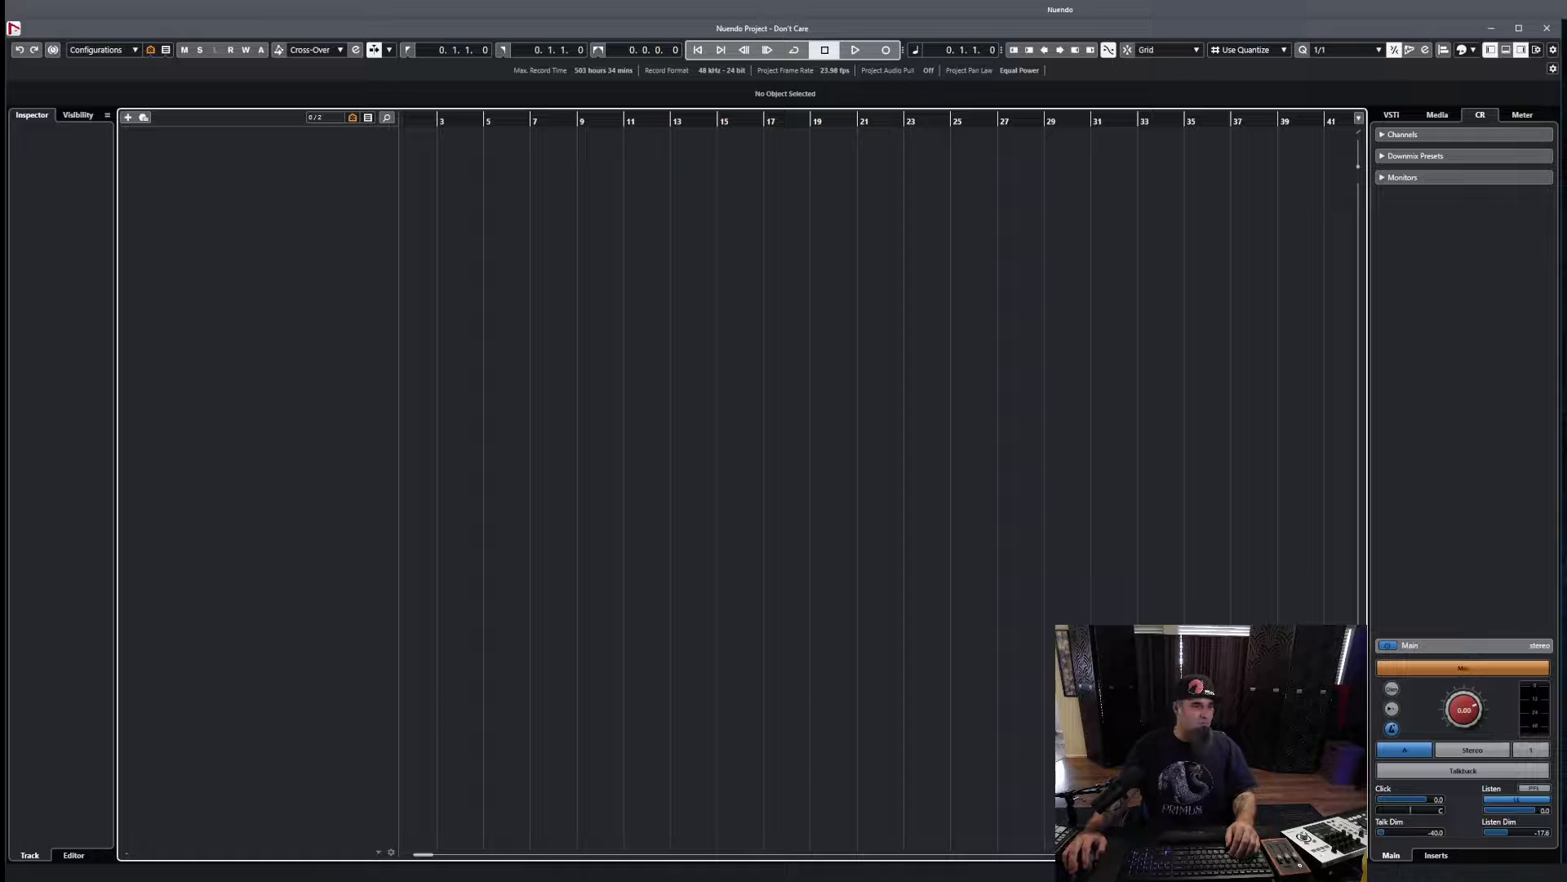
key("alt+Tab")
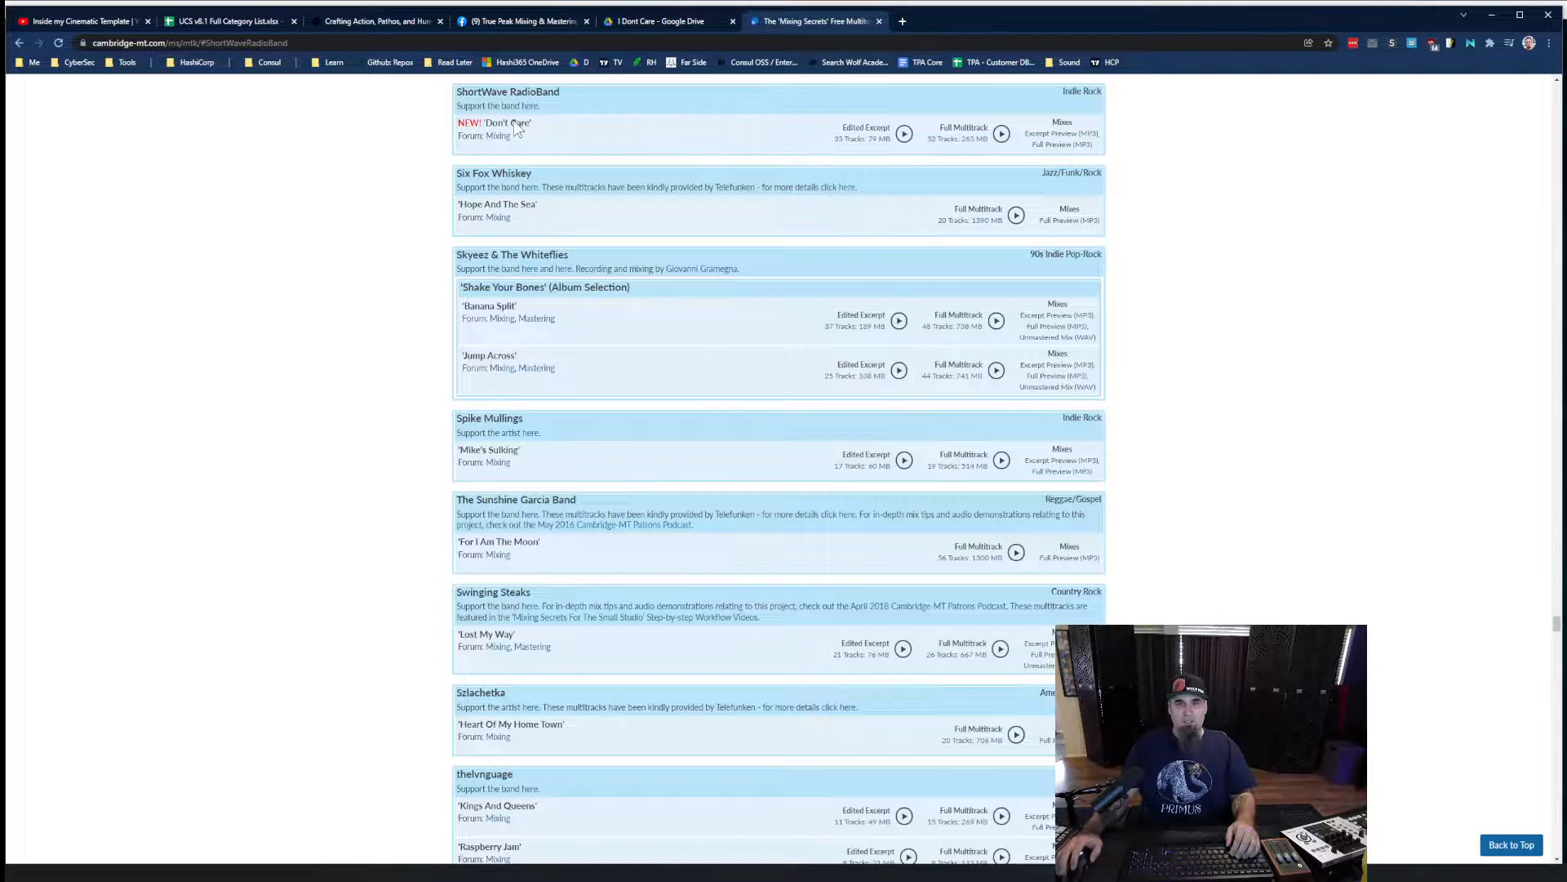
left_click(1492, 16)
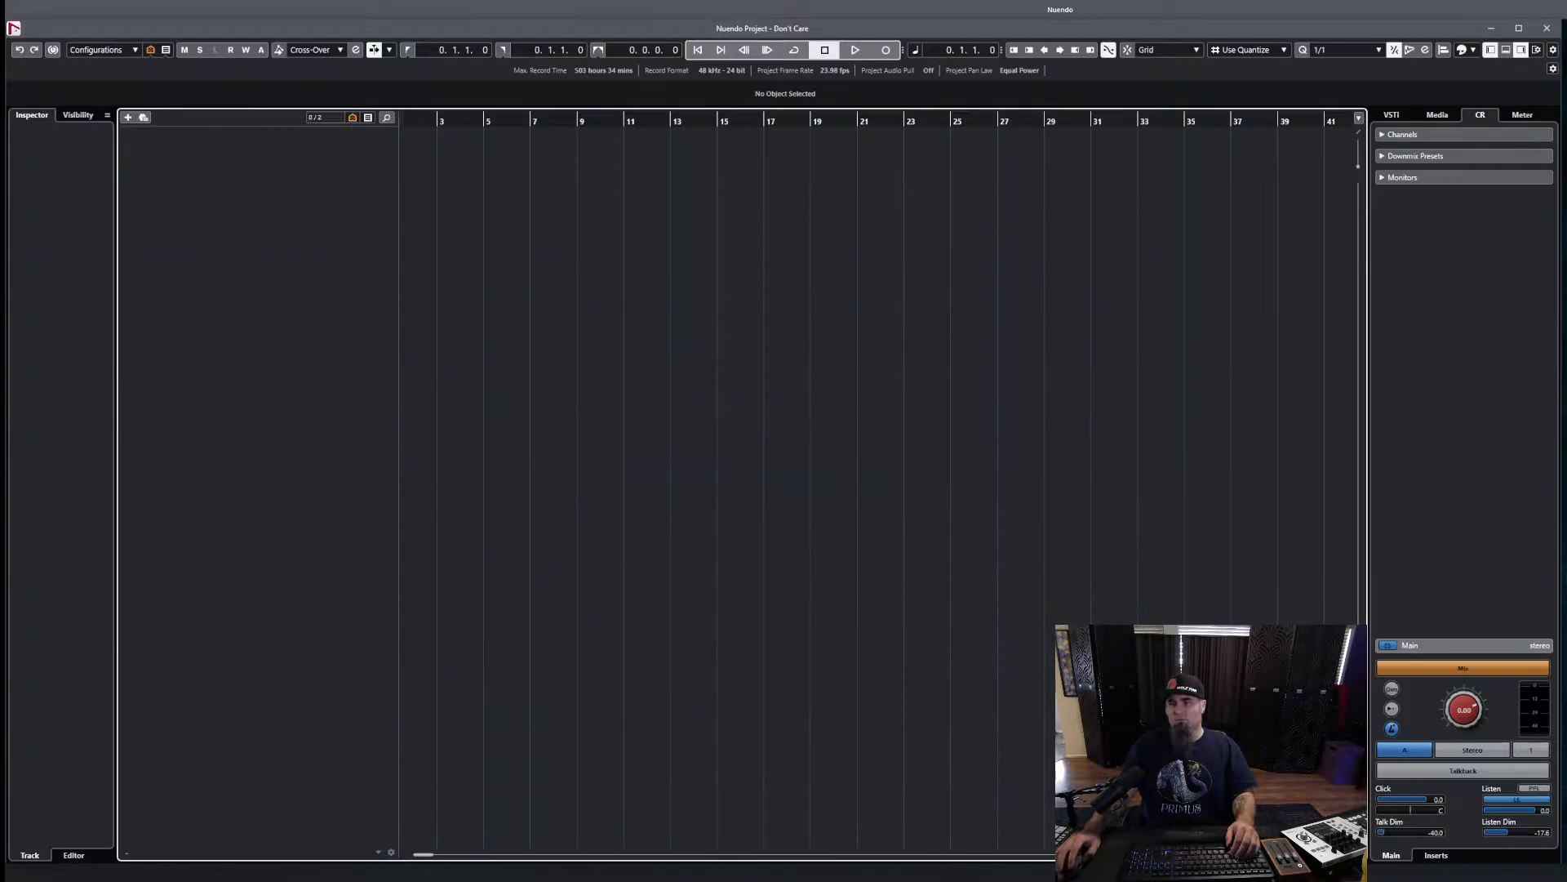
left_click_drag(1566, 159, 1055, 145)
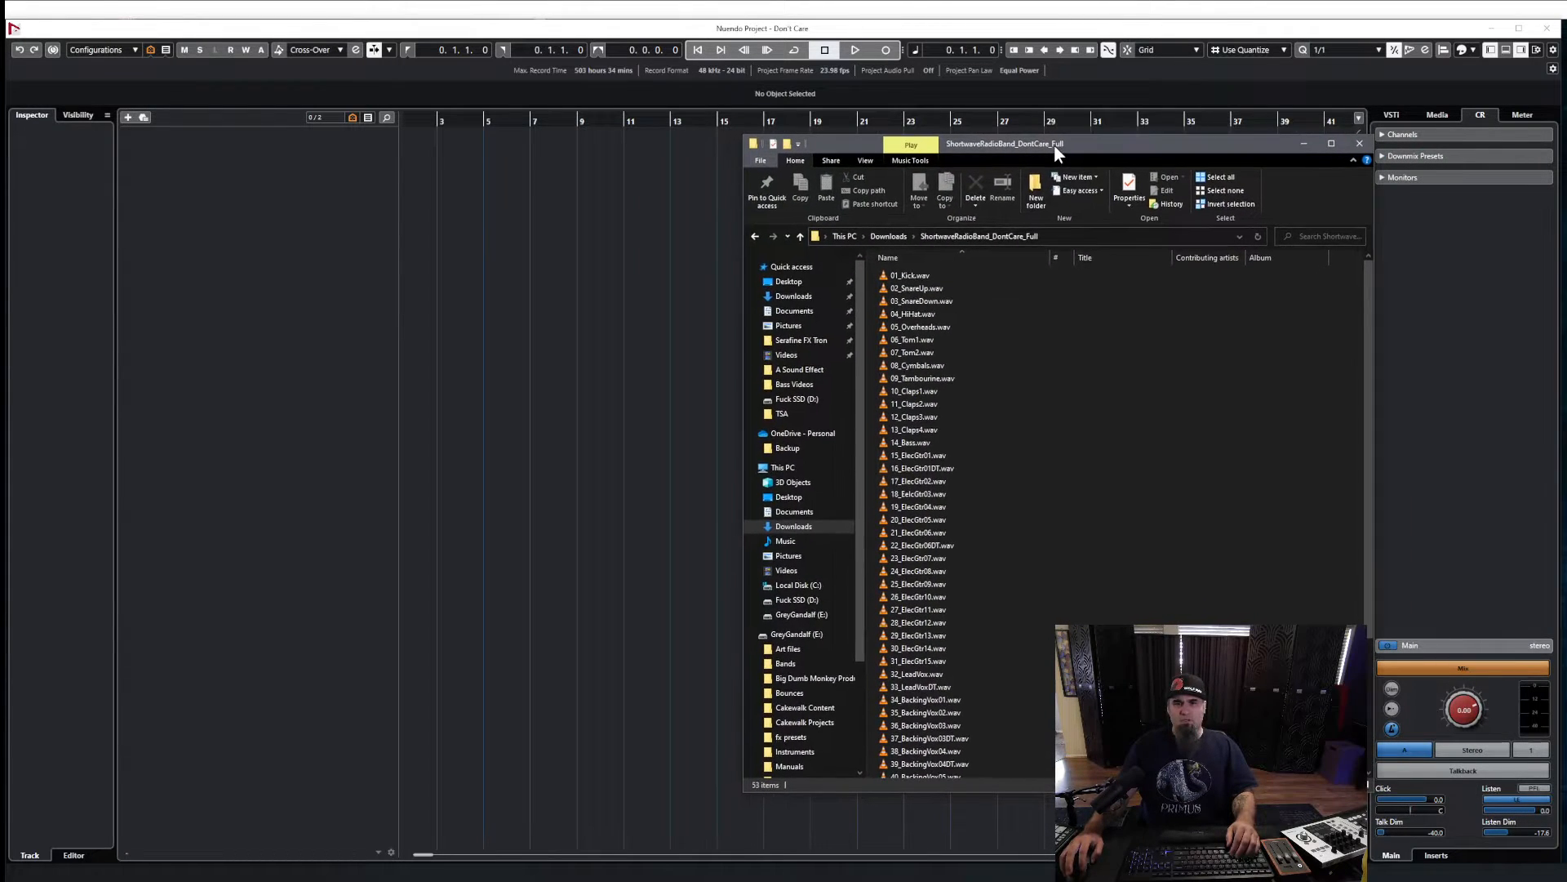
left_click(1035, 345)
left_click(955, 289)
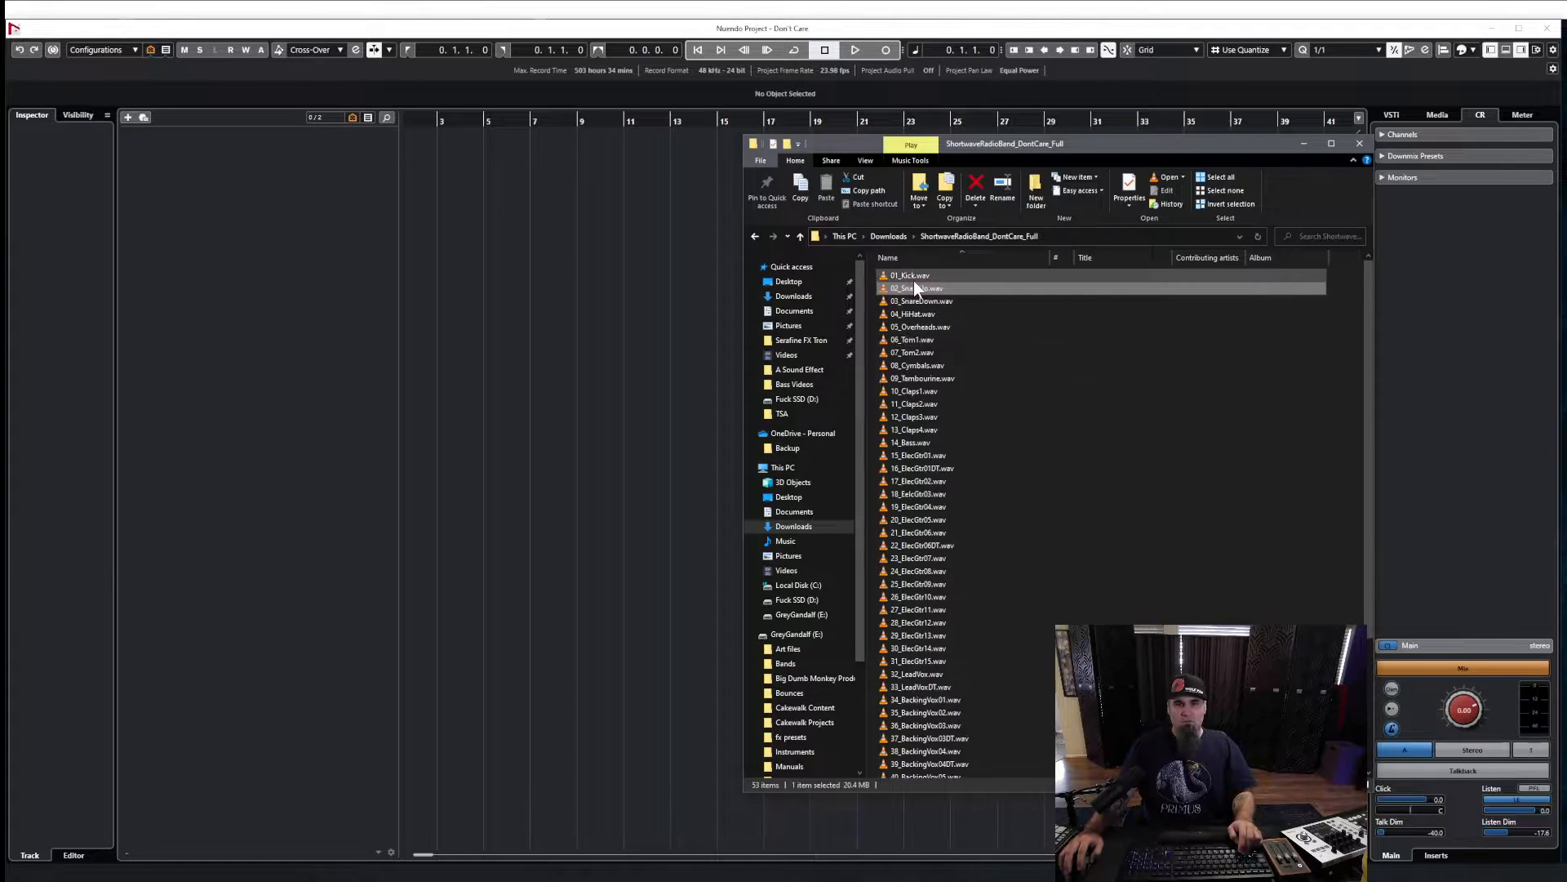
key("ctrl+a")
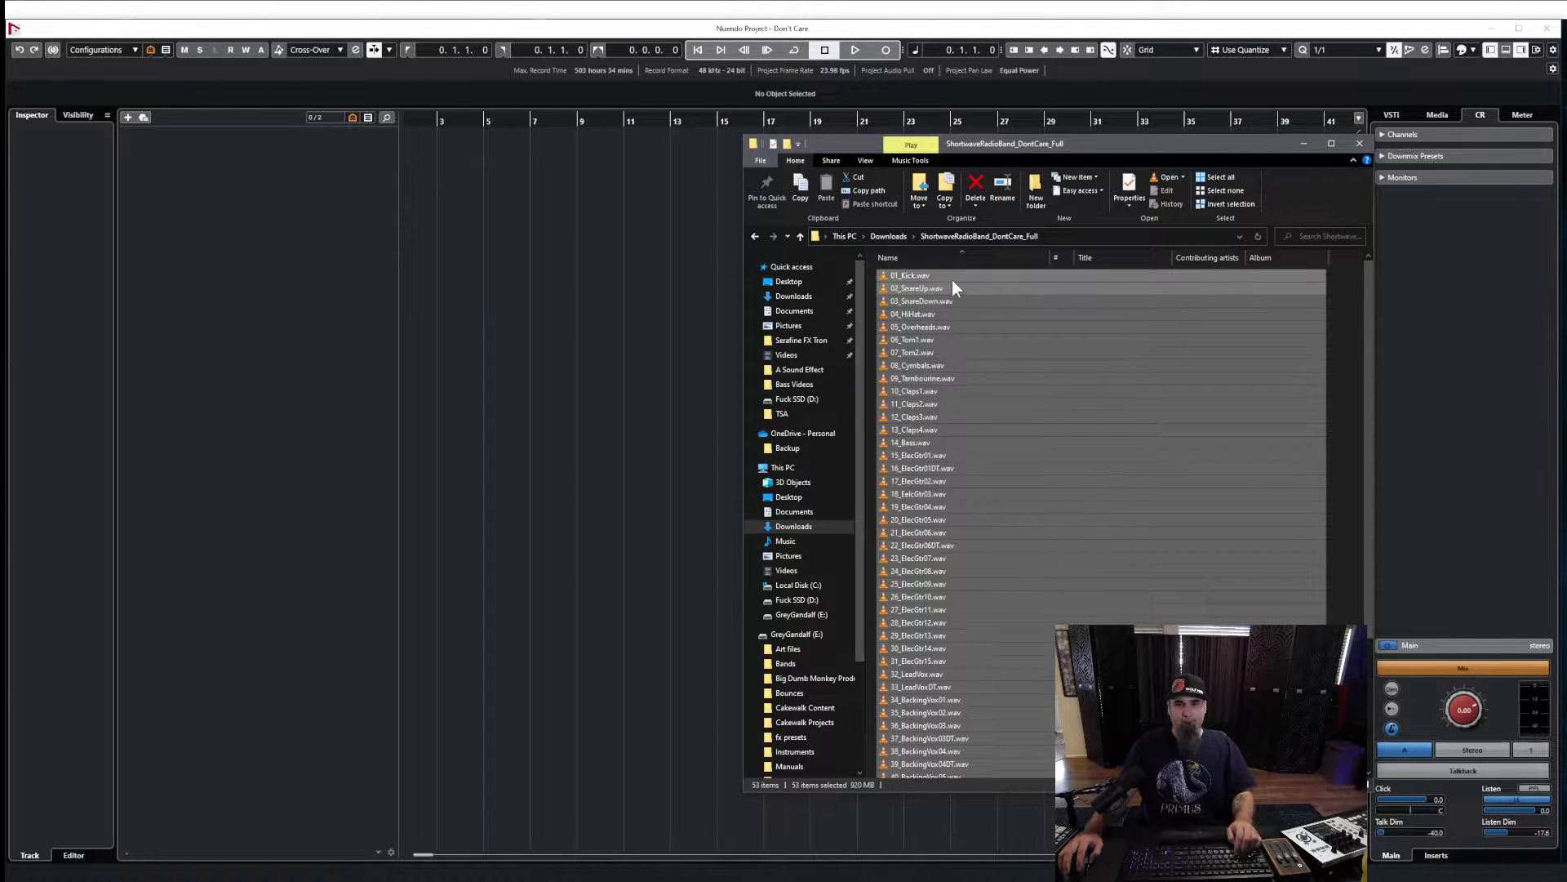
mouse_move(952, 279)
left_mouse_down()
mouse_move(447, 199)
mouse_move(409, 142)
left_mouse_up()
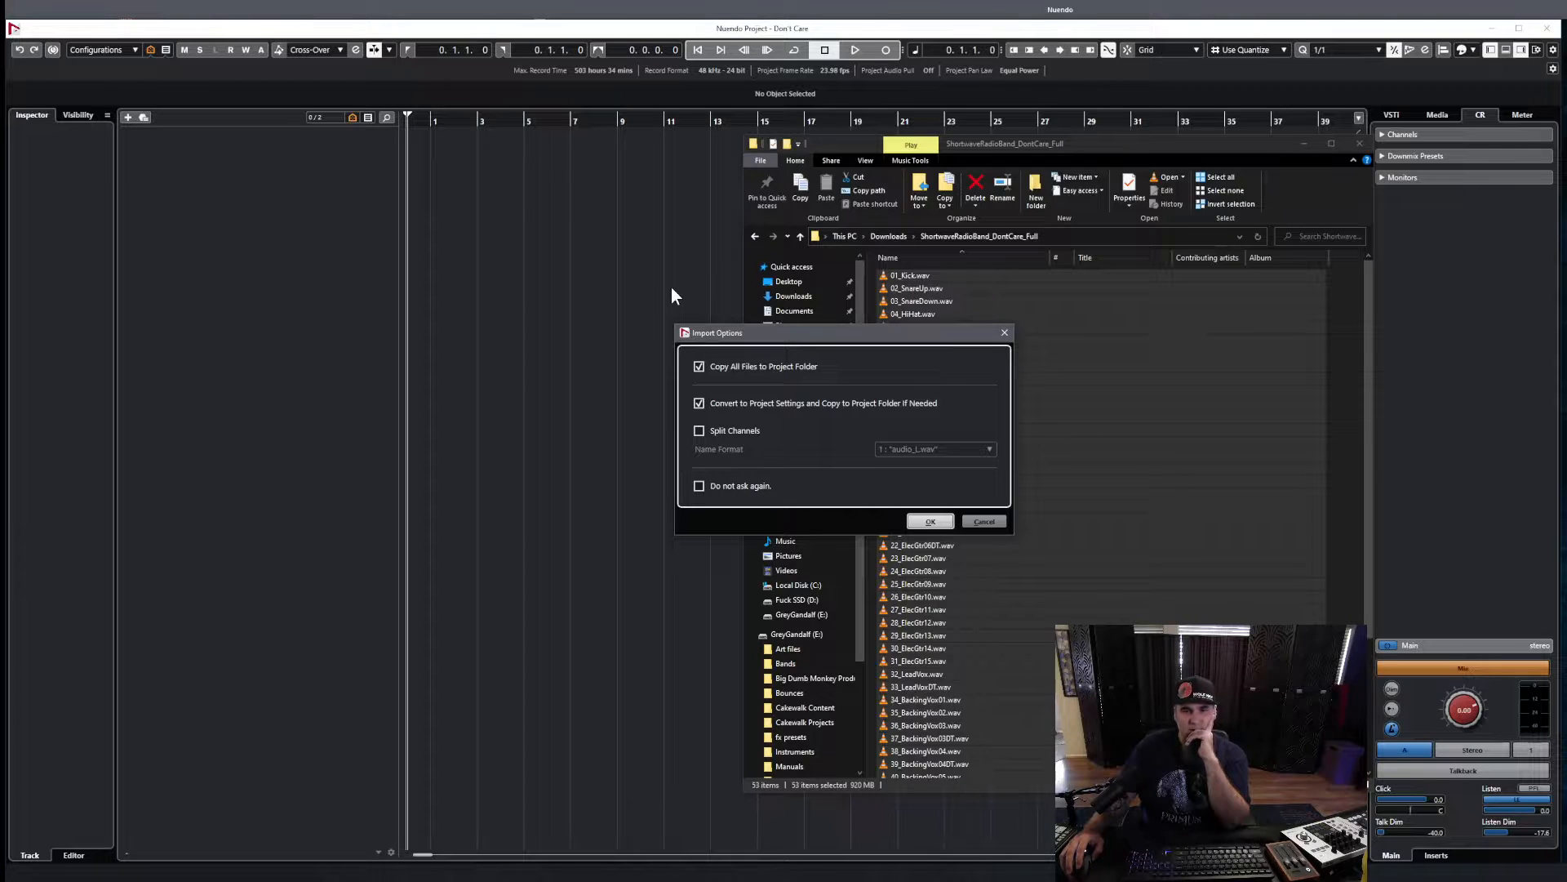
left_click(973, 522)
- View the file properties of 01_Kick.wav in the multitrack folder, leaving them unchanged
left_click(952, 276)
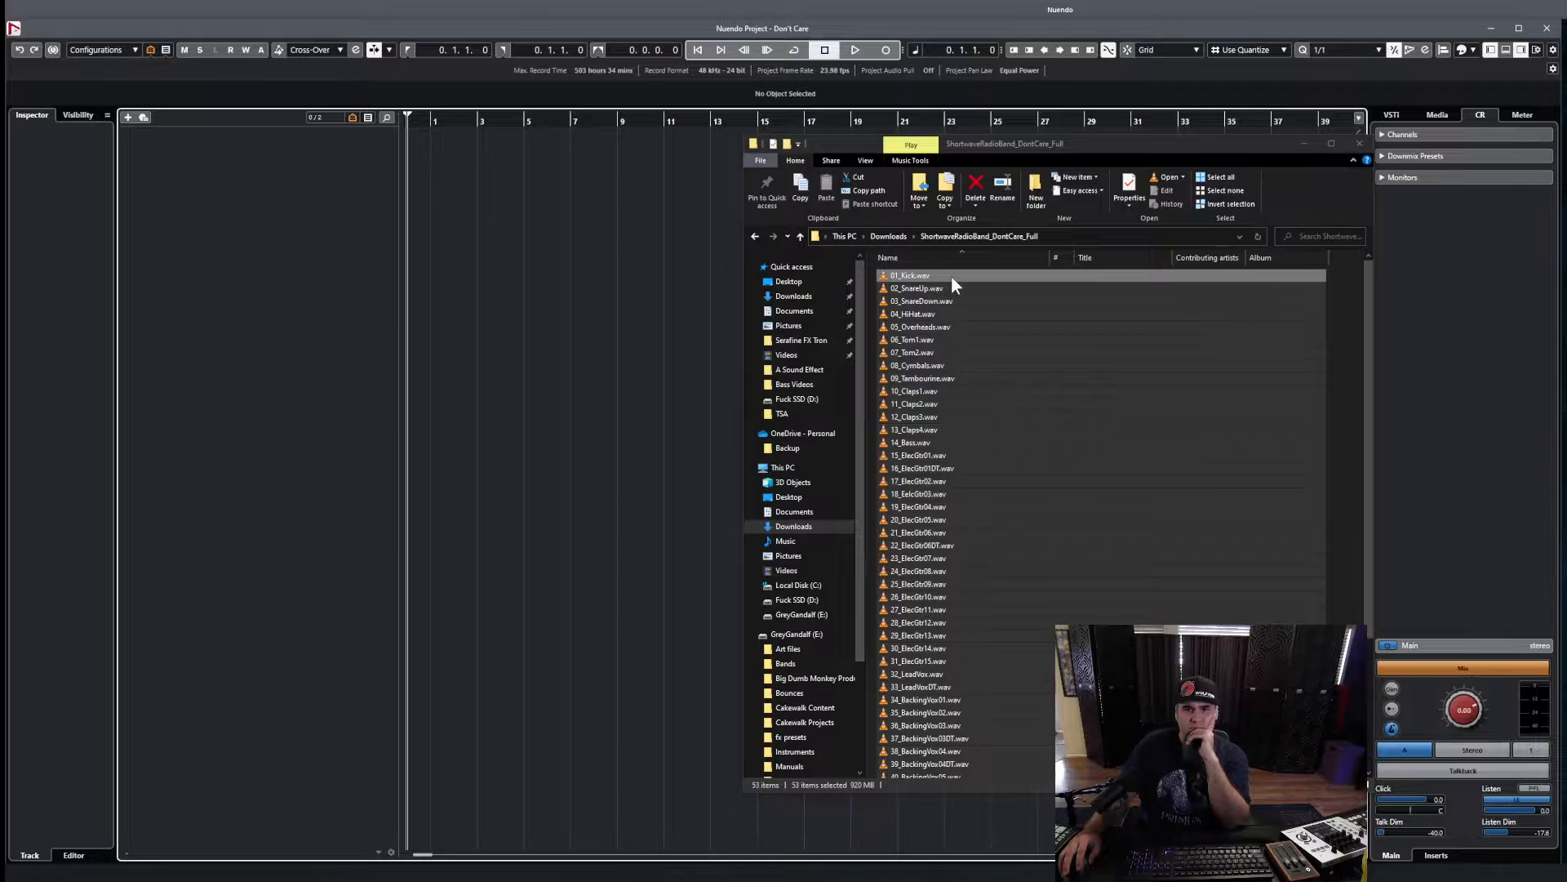
right_click(952, 276)
left_click(1000, 562)
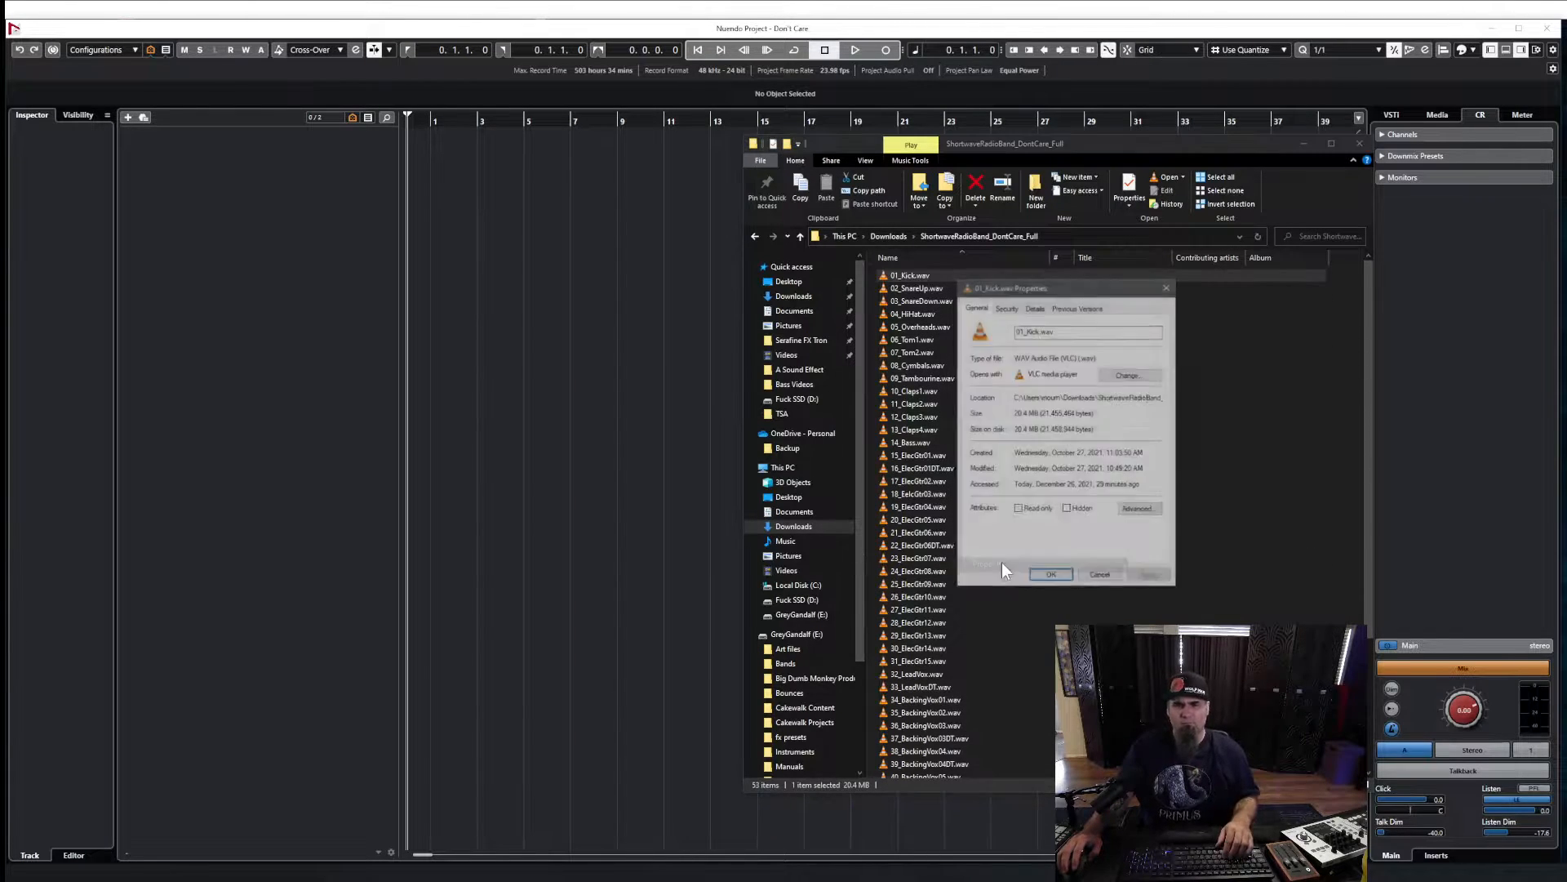
left_click(1100, 577)
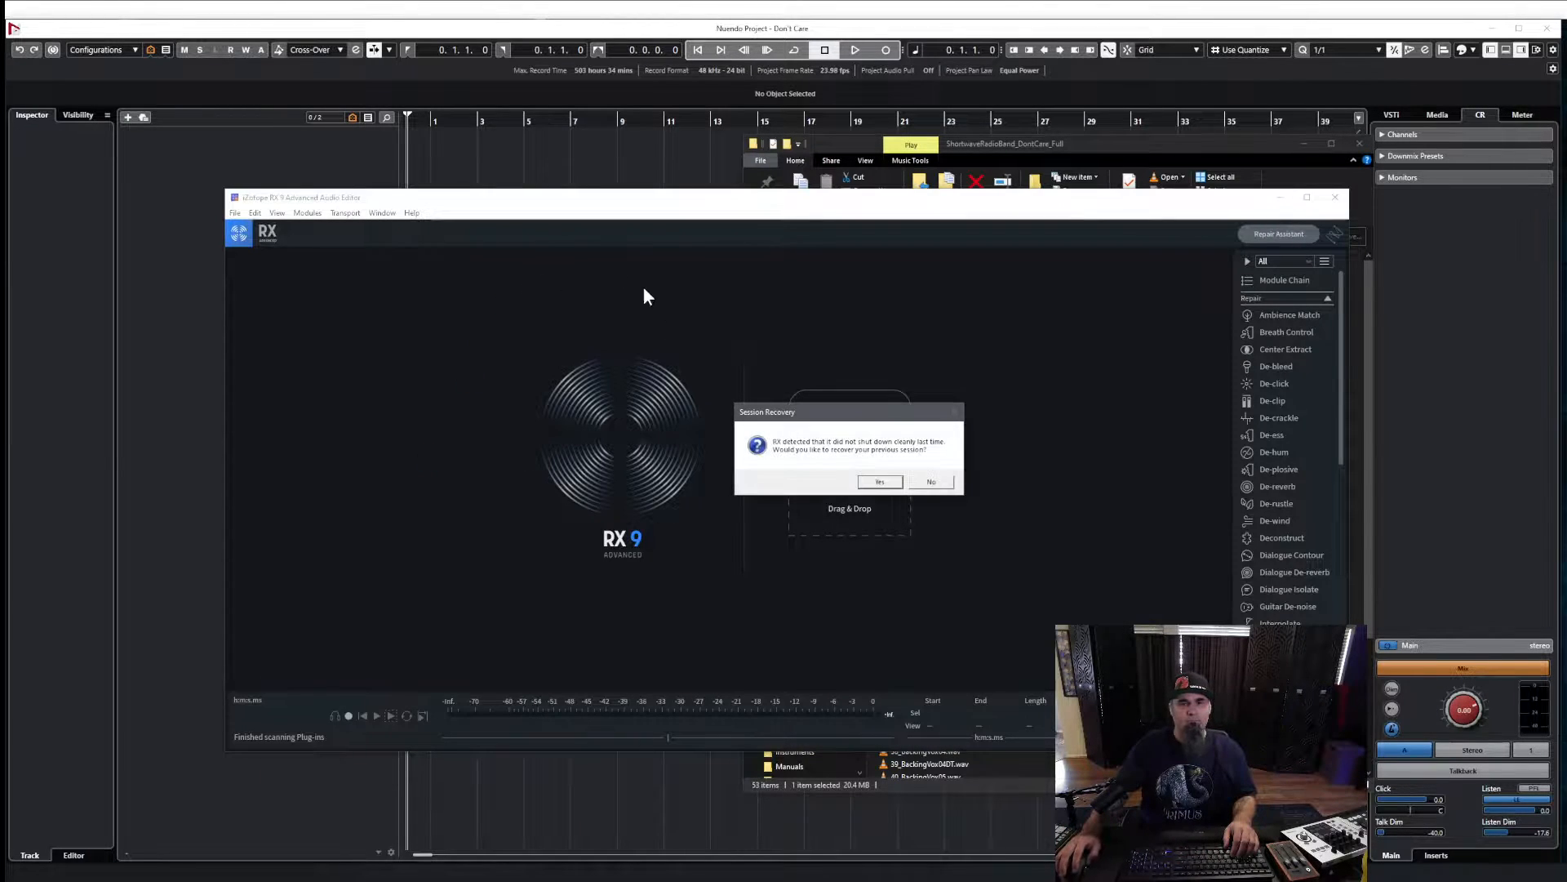
- Decline the session recovery in iZotope RX 9 and open 01_Kick.wav in the audio editor
left_click(931, 482)
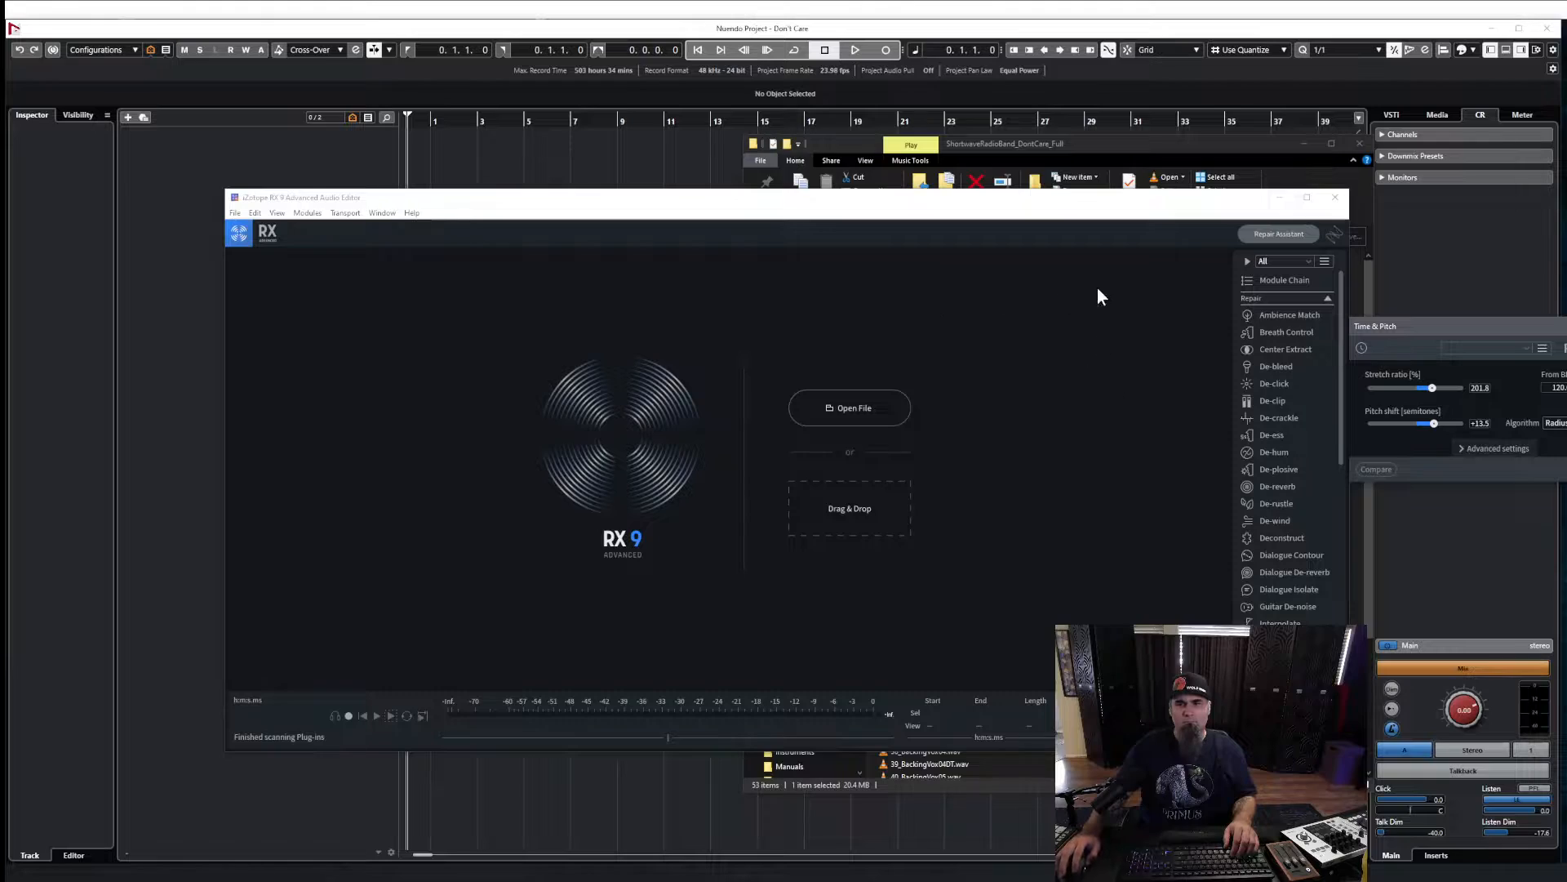
left_click_drag(1086, 200, 616, 375)
left_click_drag(966, 286, 577, 546)
left_click_drag(598, 369, 961, 116)
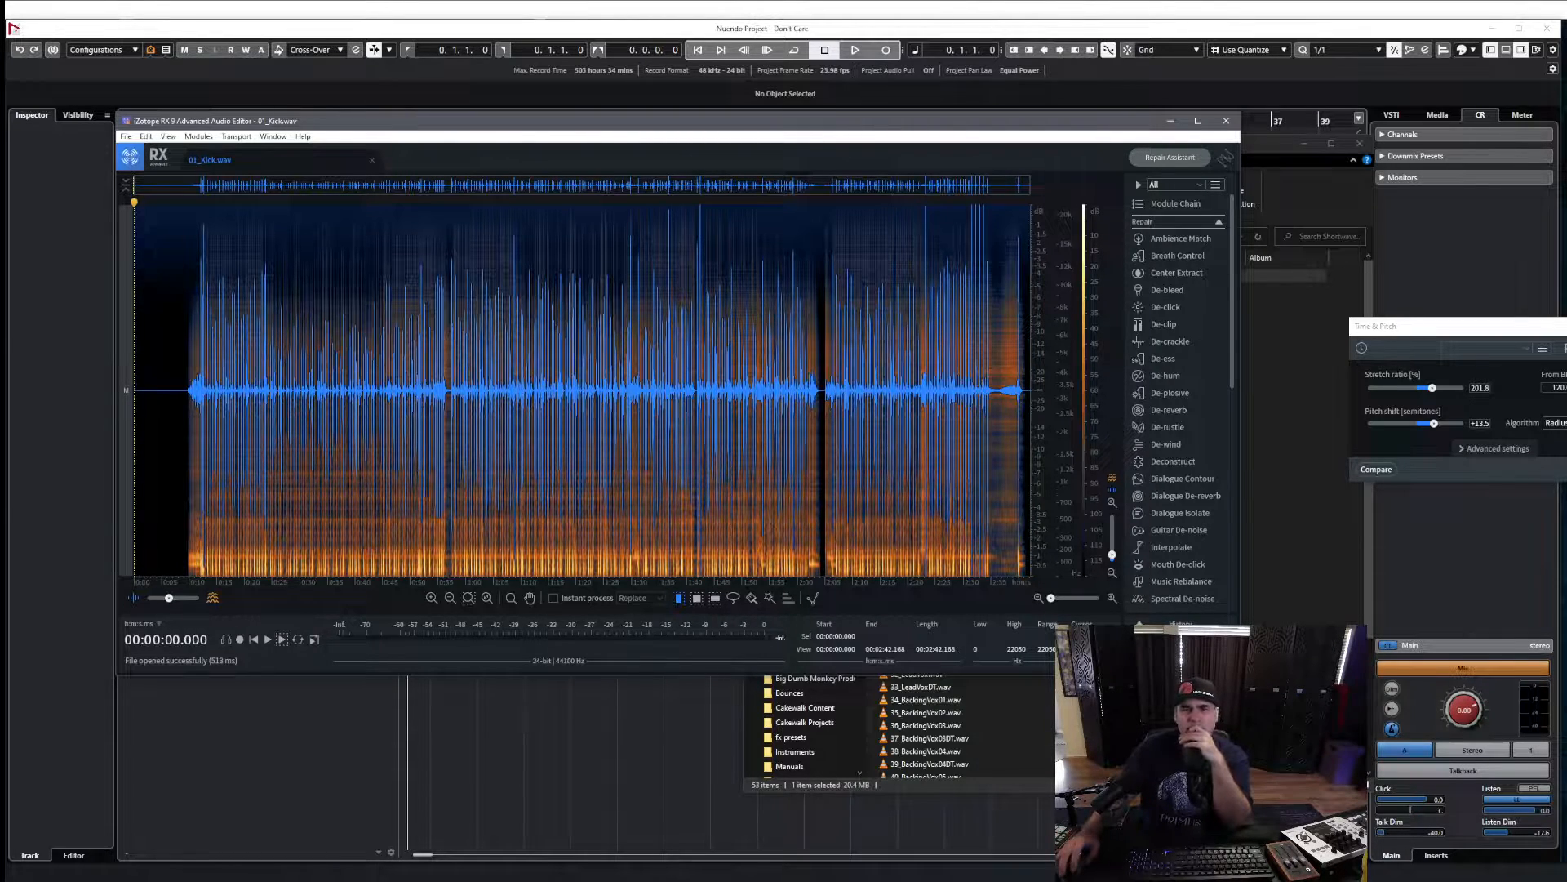
- Examine the file info of 01_Kick.wav for its sampling rate and bit depth, and close RX
left_click(274, 137)
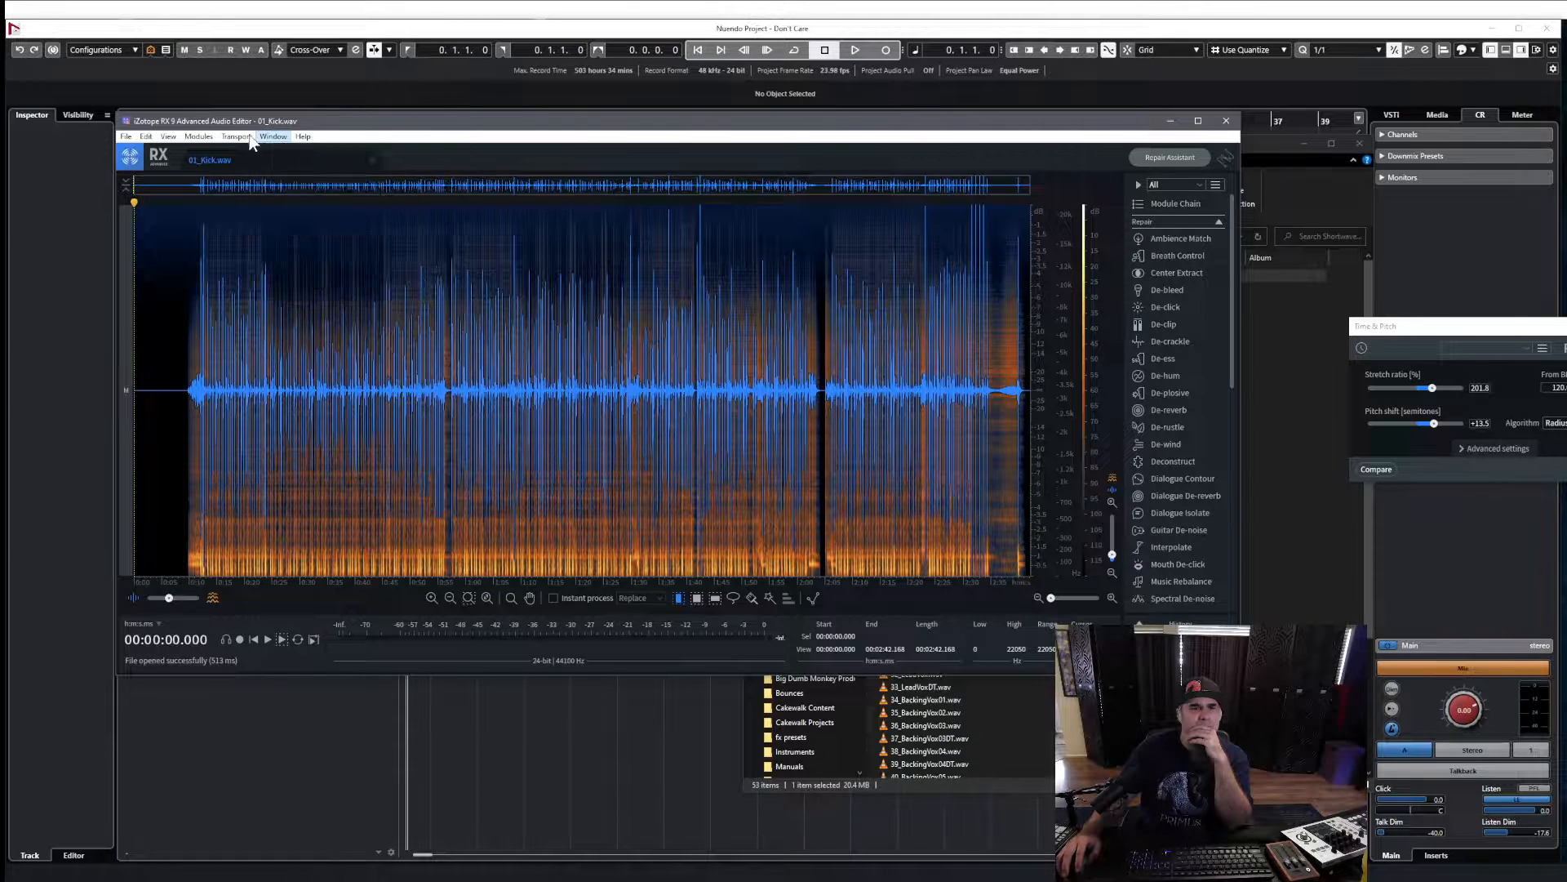
mouse_move(305, 140)
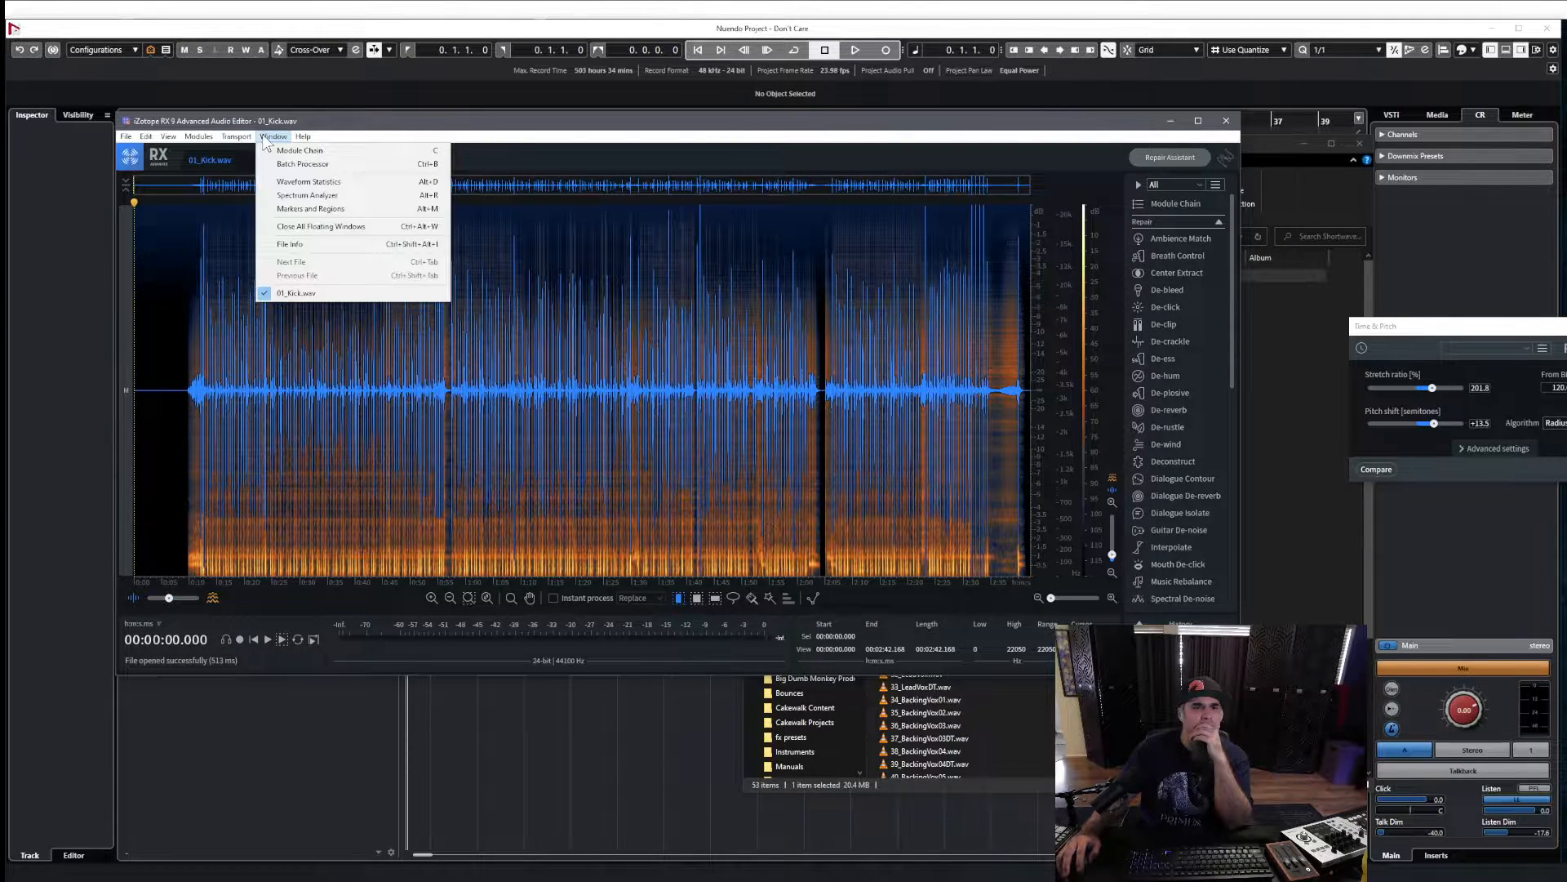
left_click(294, 244)
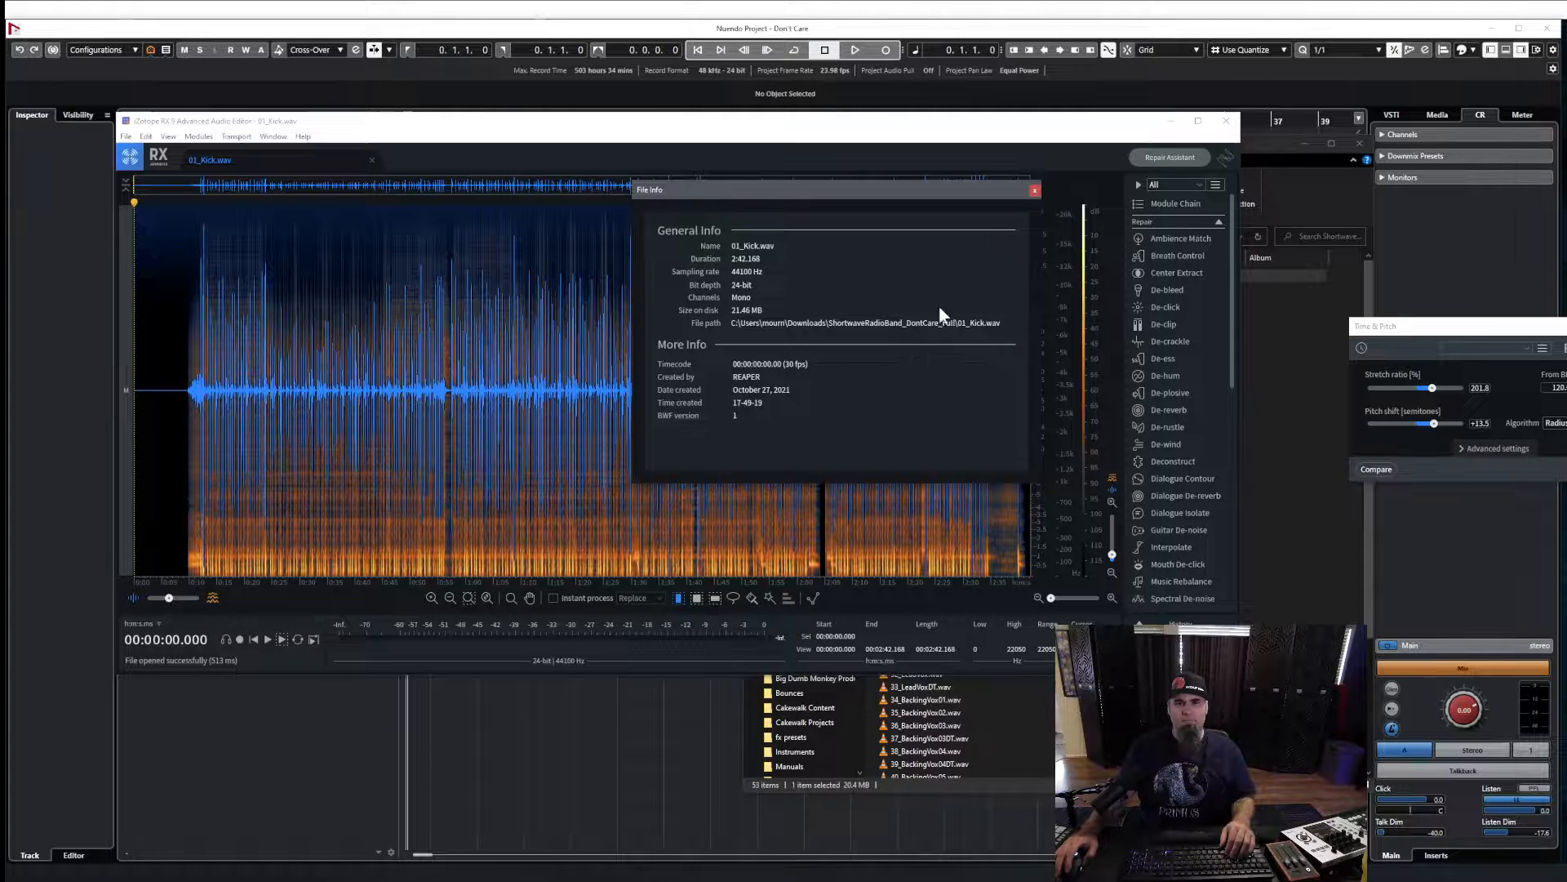
left_click(1035, 191)
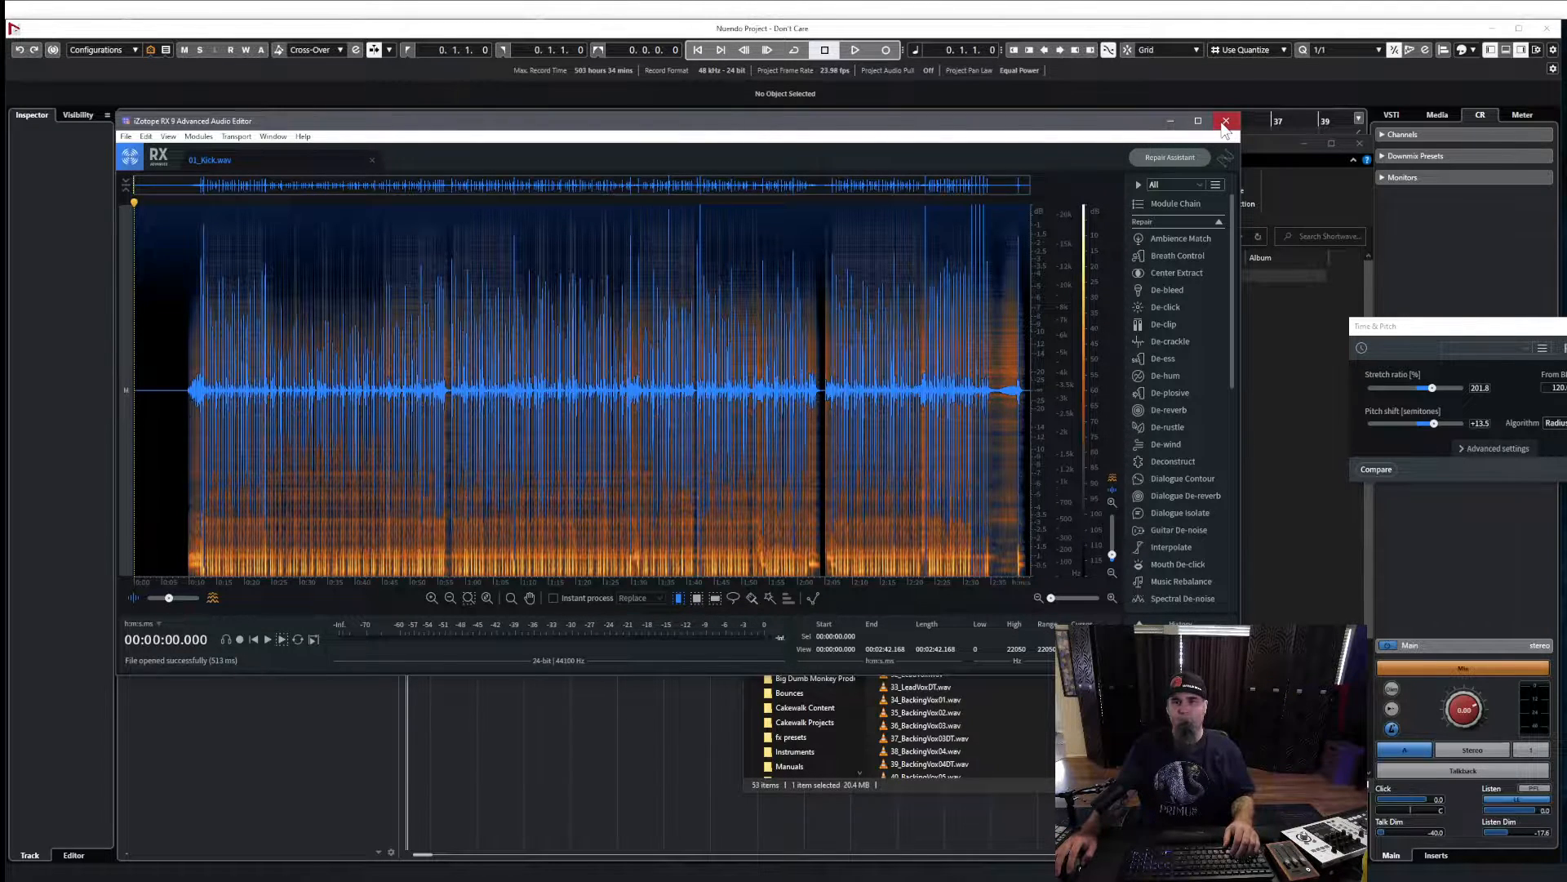
left_click(1226, 120)
- Move the multitrack folder window aside to clear the arrangement and select all of its WAV files
left_click_drag(1114, 149, 1566, 141)
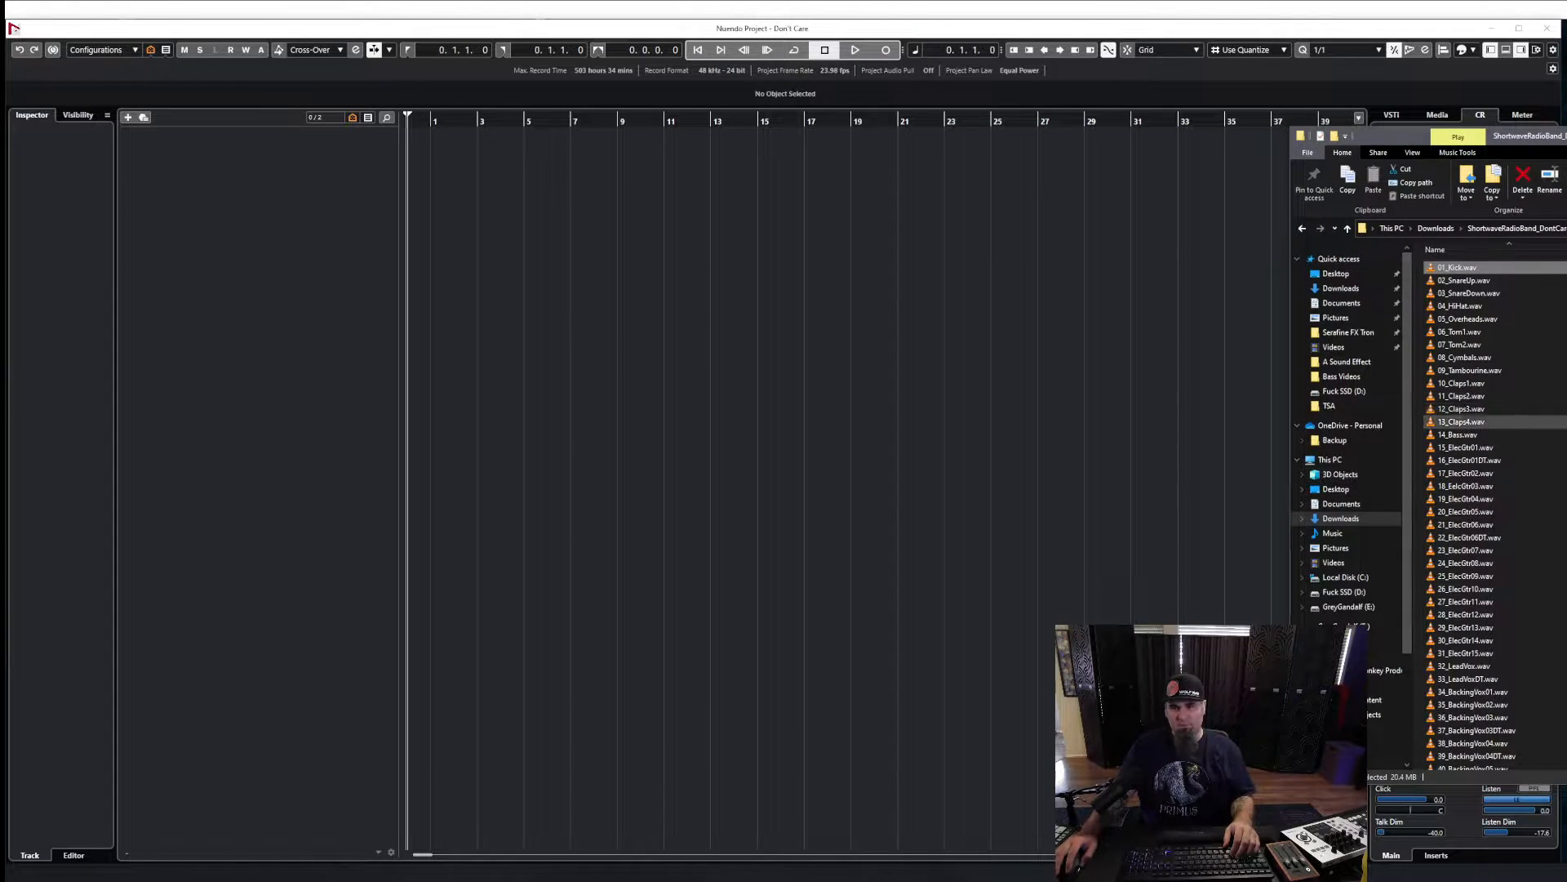
left_click(1507, 282)
key("ctrl+a")
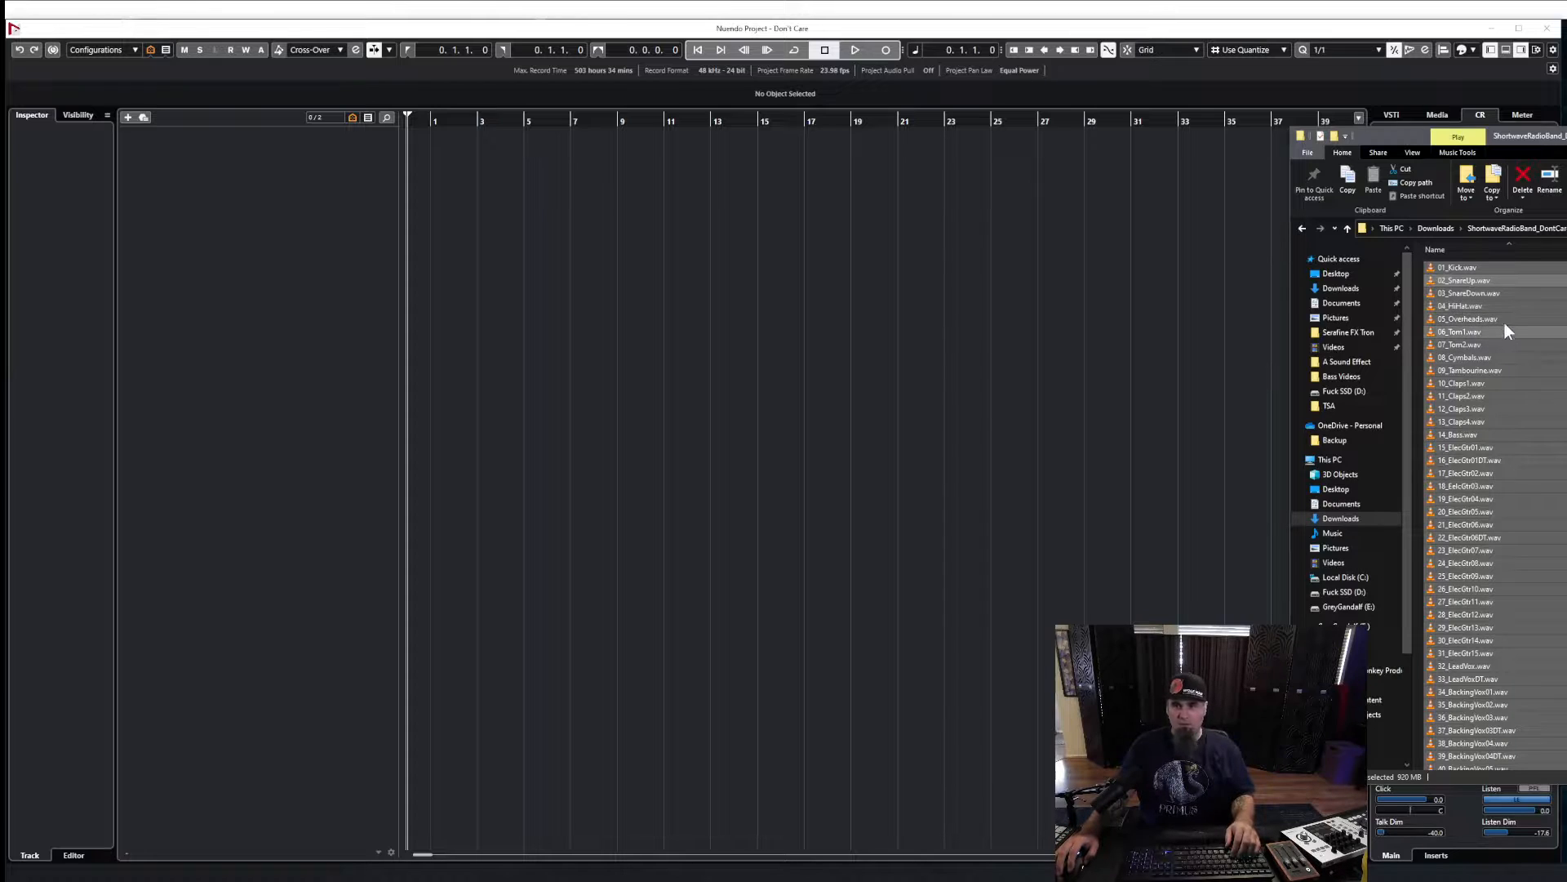
left_click_drag(424, 188, 1555, 282)
- Turn on snap in the Nuendo project and place the project cursor at the start of bar 1
left_click(571, 212)
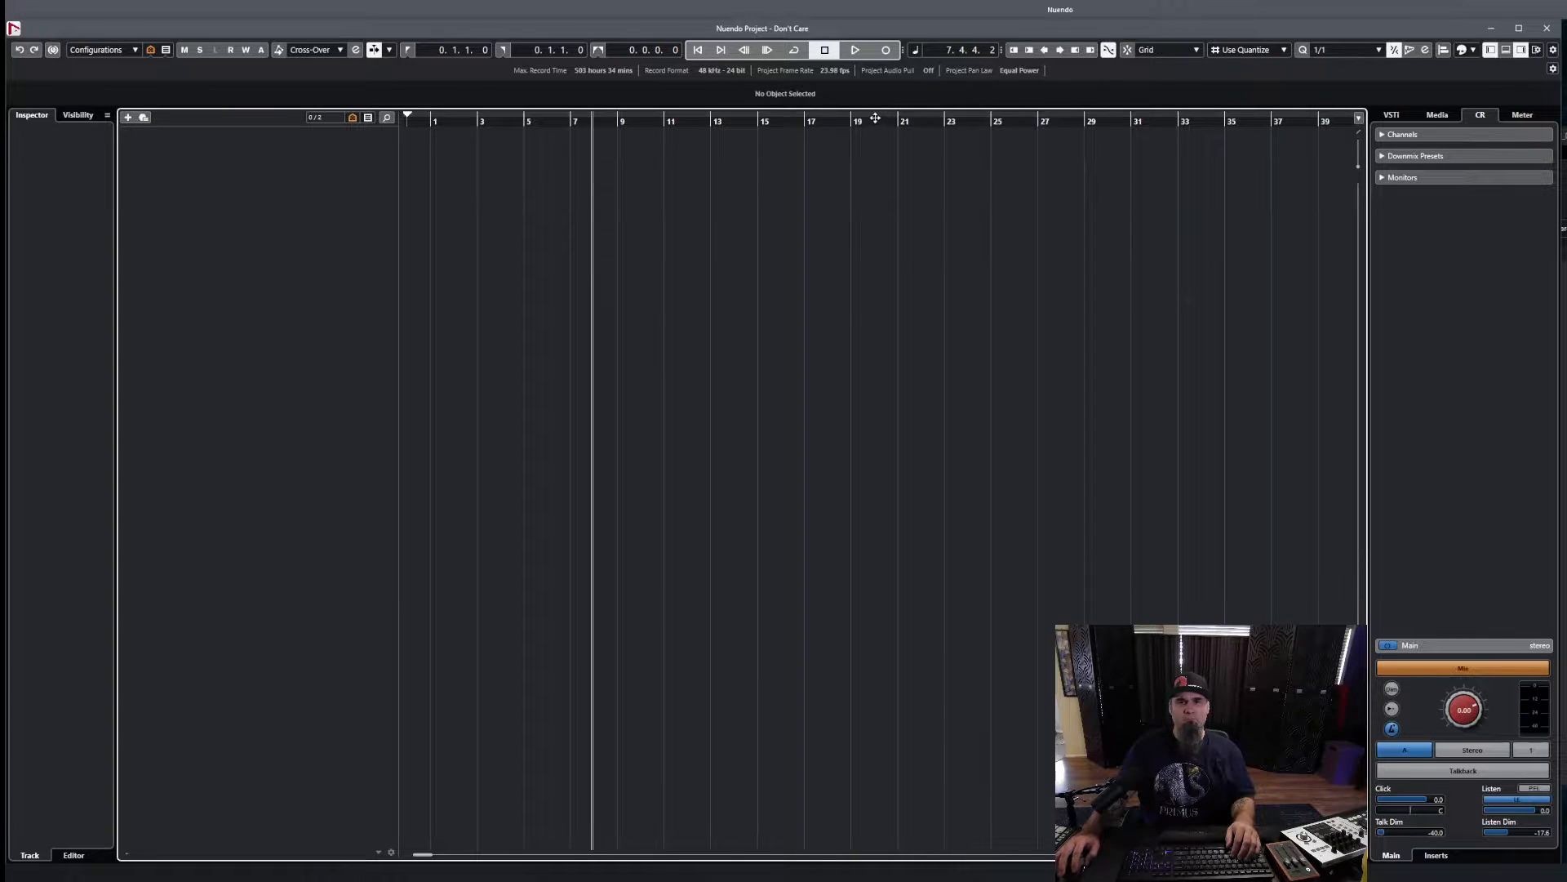
left_click(439, 194)
key("j")
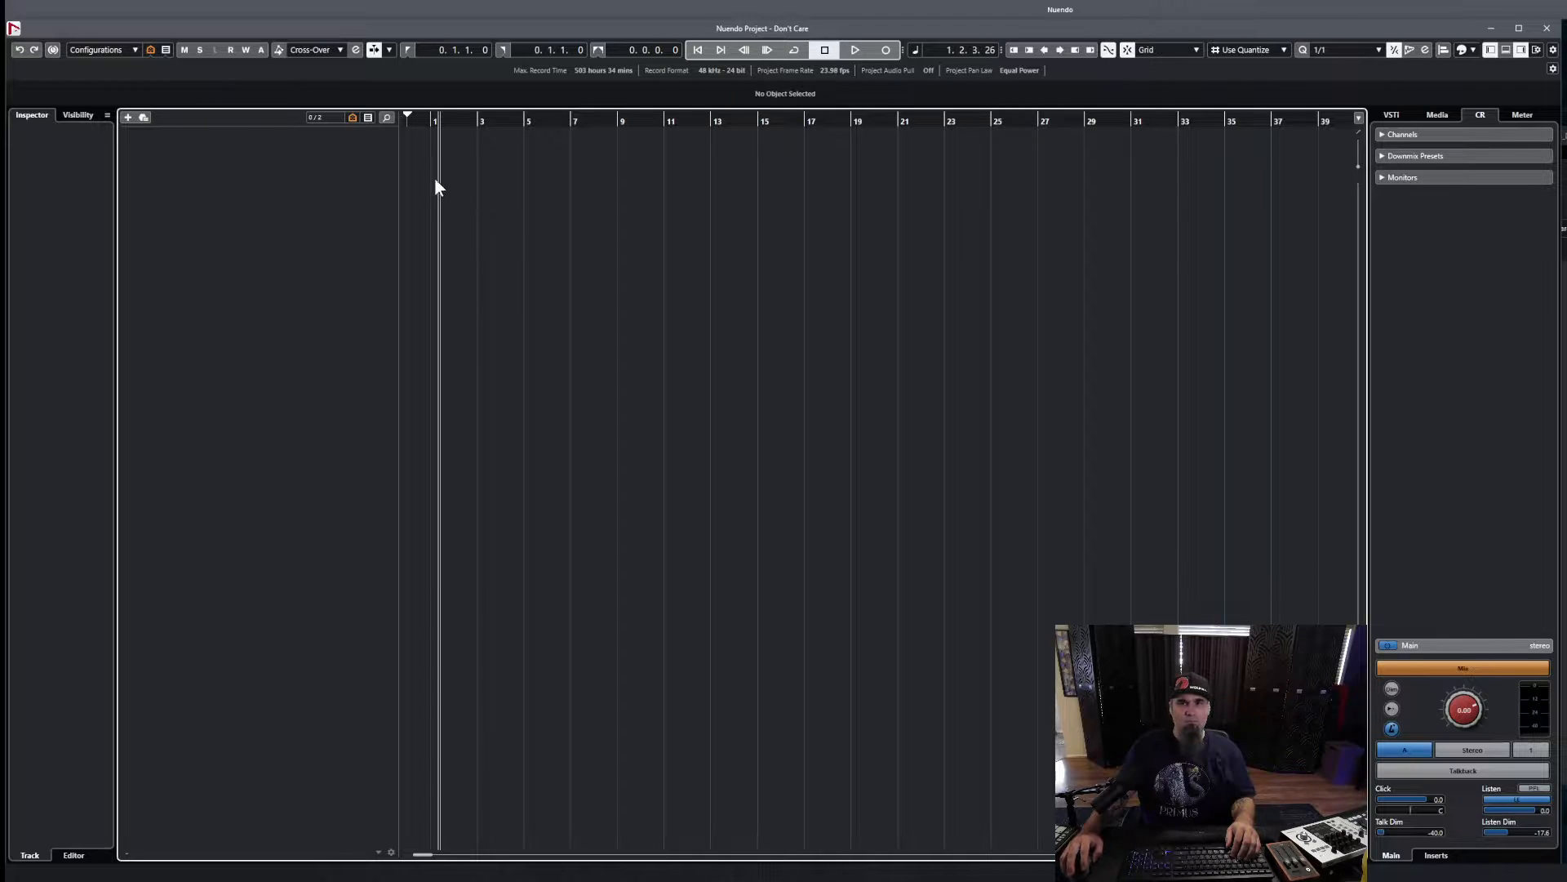
left_click(429, 122)
- Import all the selected WAV files at bar 1 on separate tracks, copying them to the project folder and converting to project settings
key("alt+Tab")
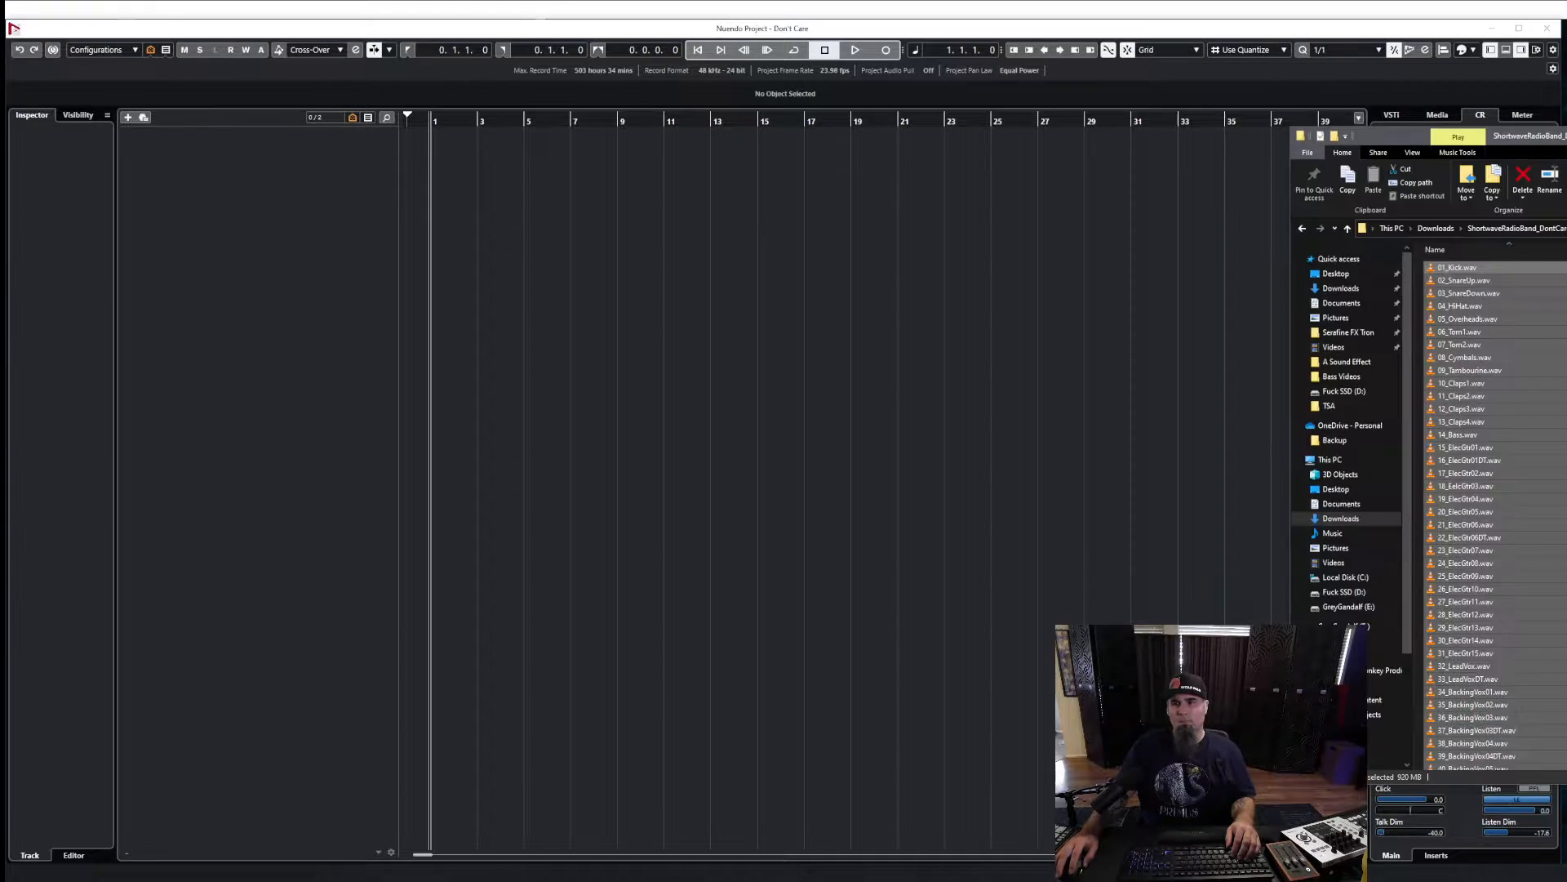
left_click_drag(1476, 276, 435, 132)
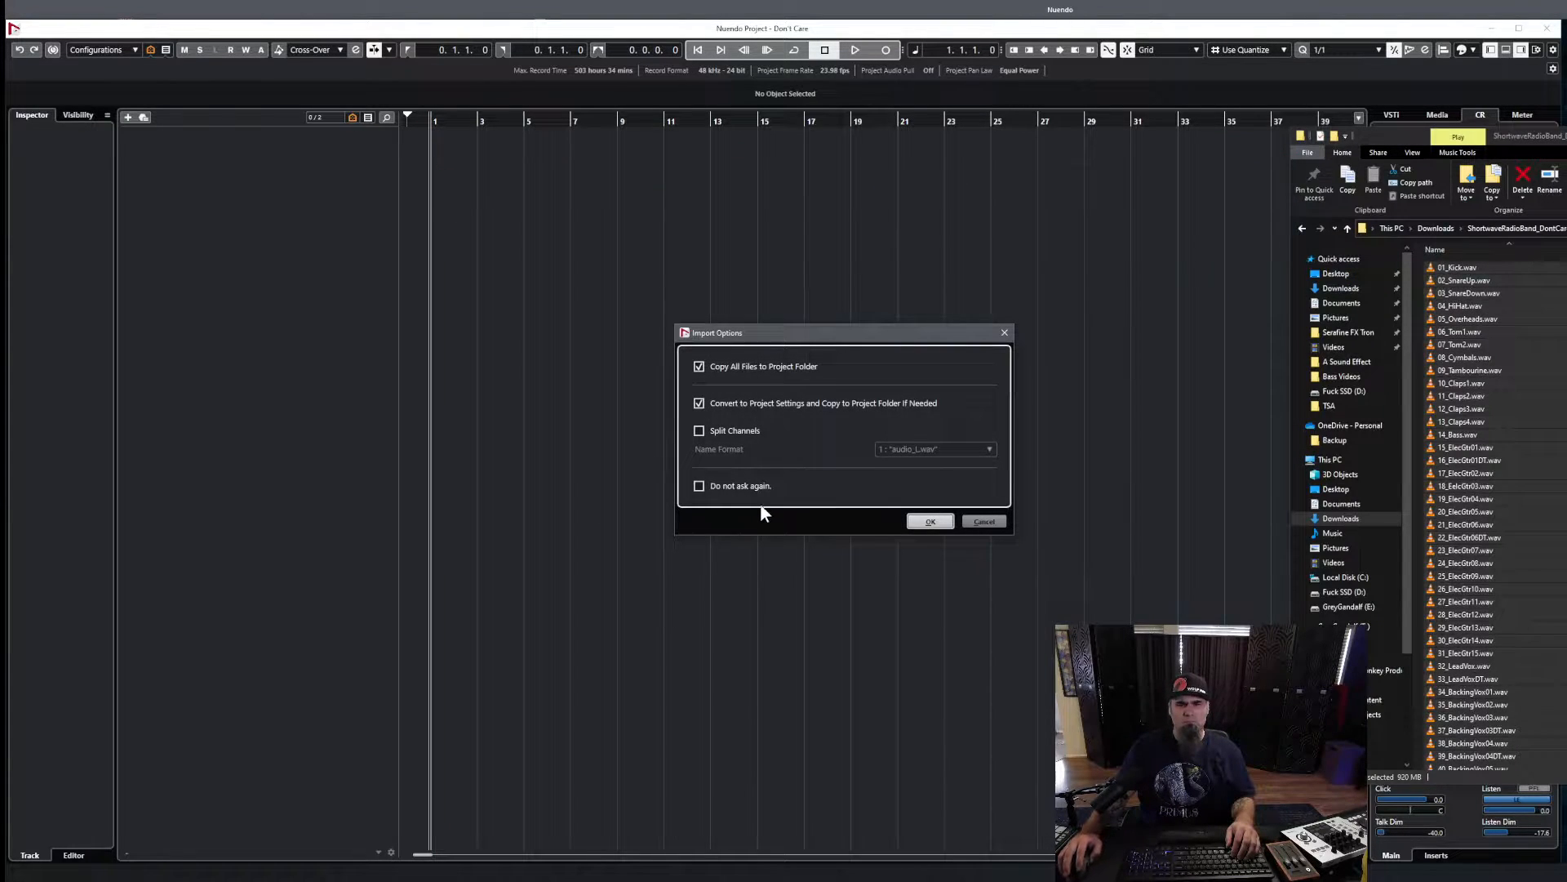
left_click(930, 522)
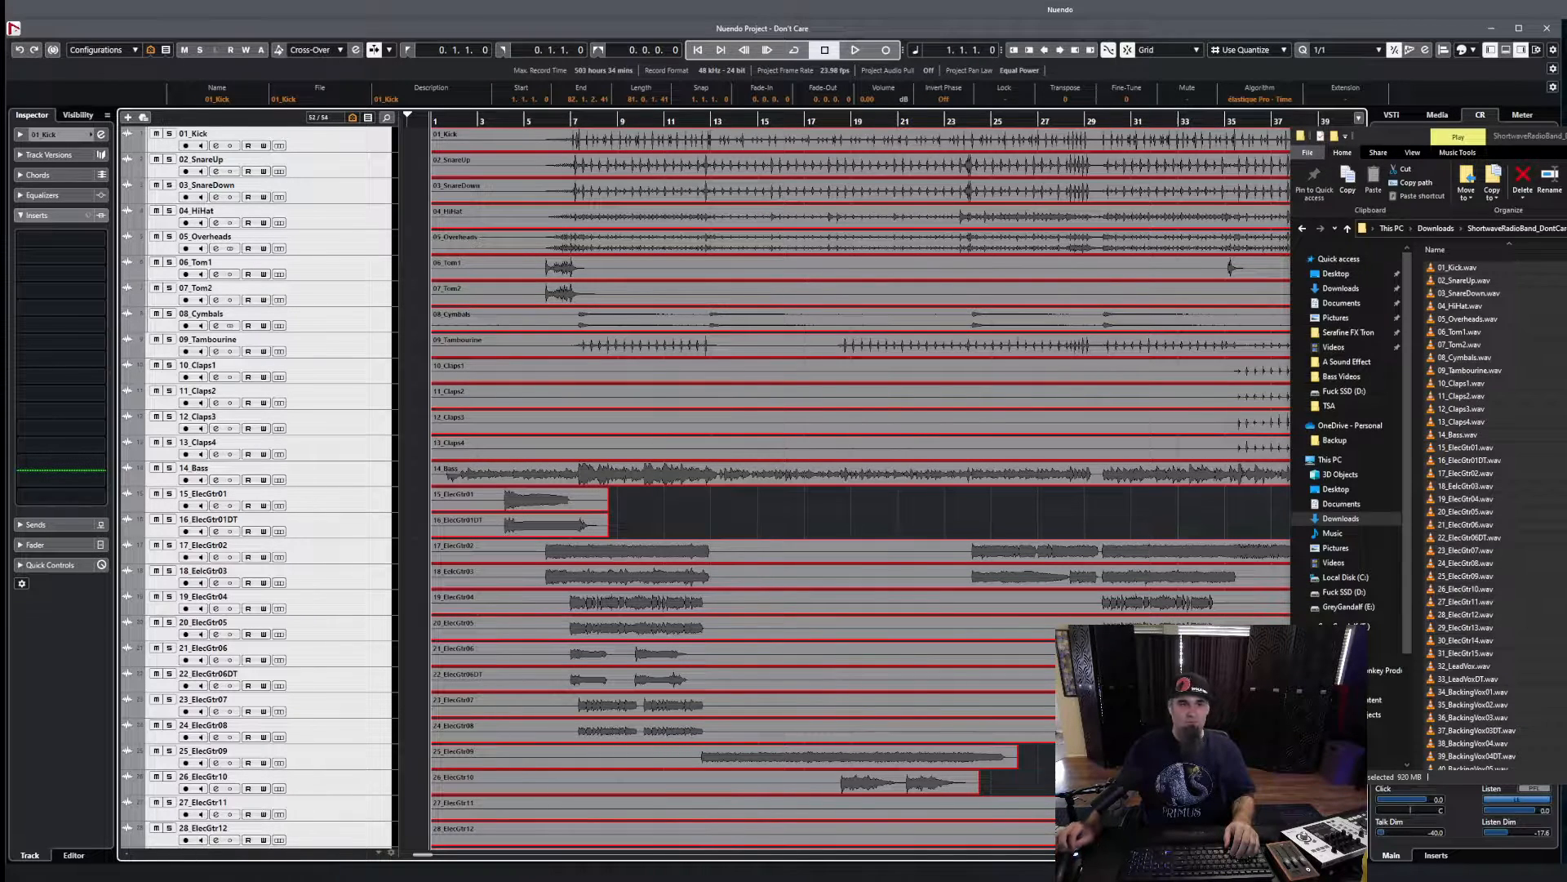
left_click_drag(1542, 136, 1566, 114)
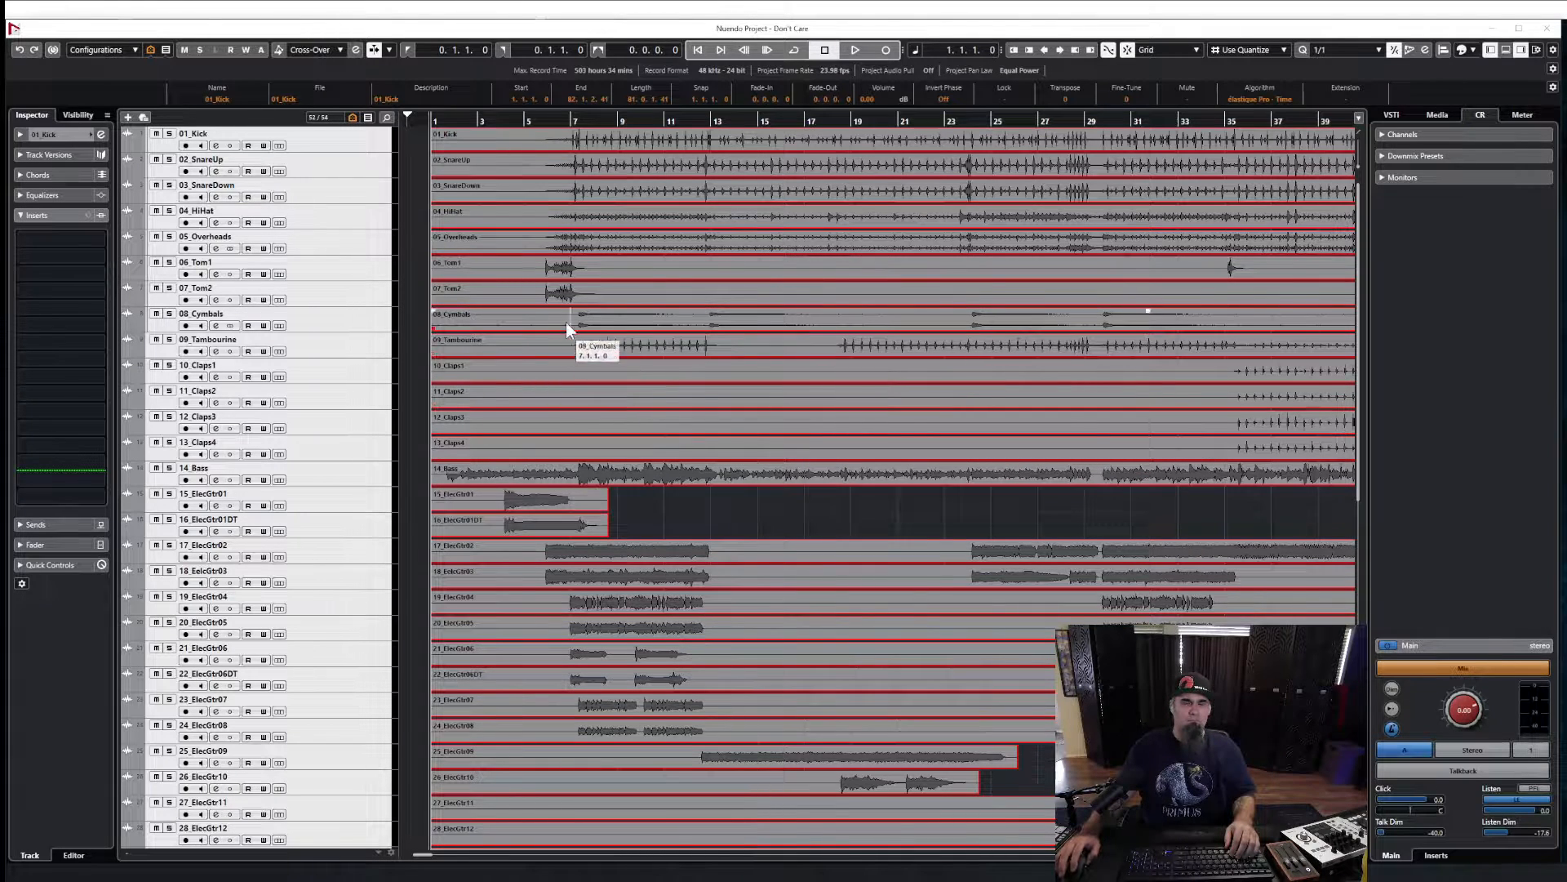
- Deselect the imported events and play back a short passage around bar 7 to hear the tracks together
left_click(621, 498)
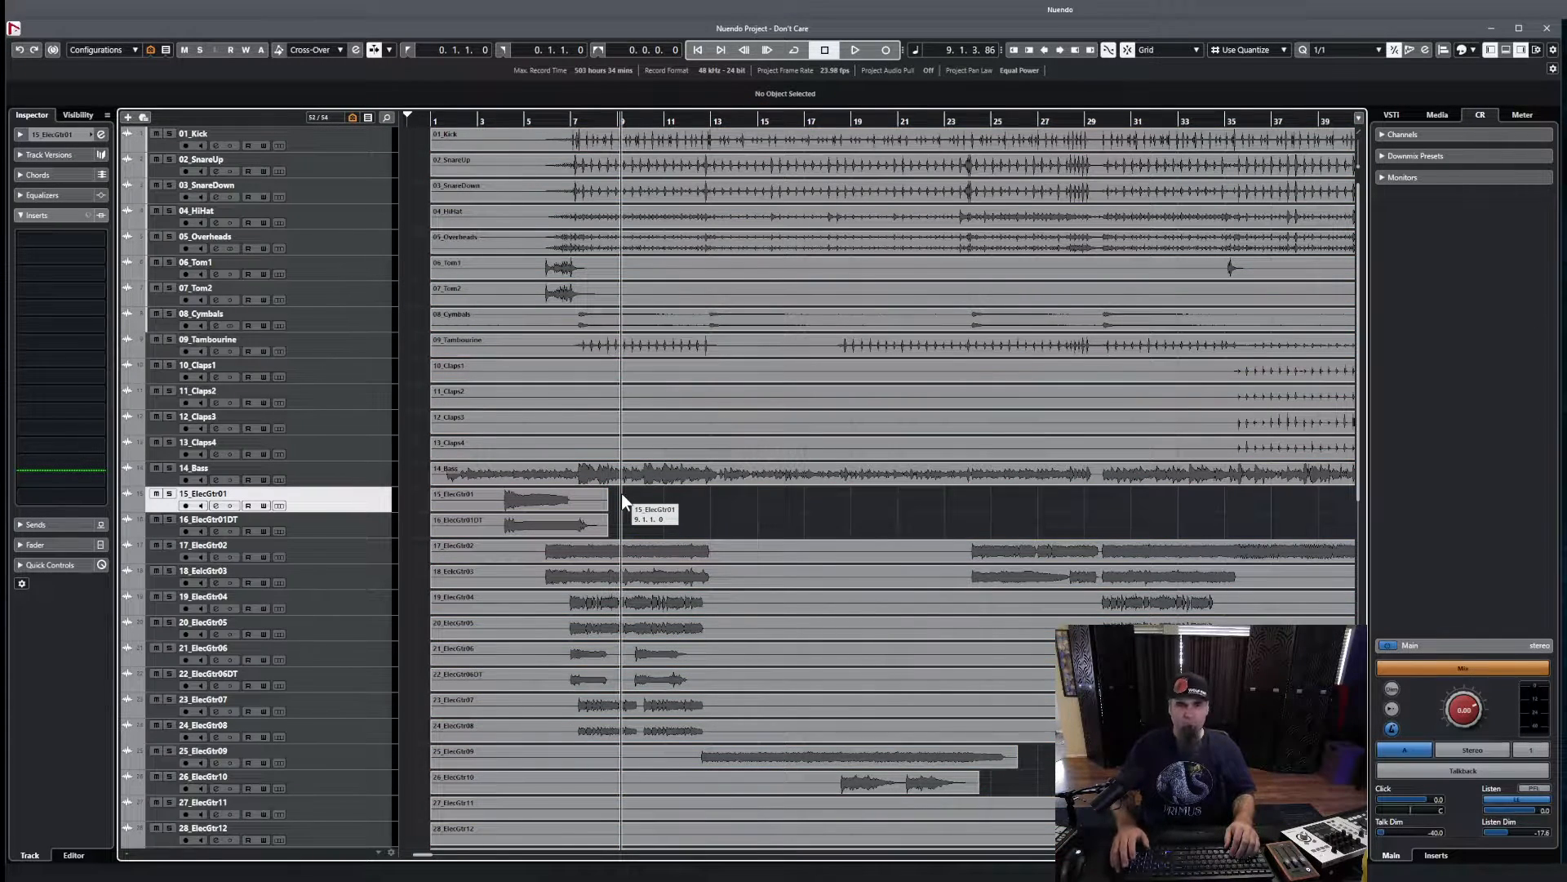
key("KP_Subtract")
key("space")
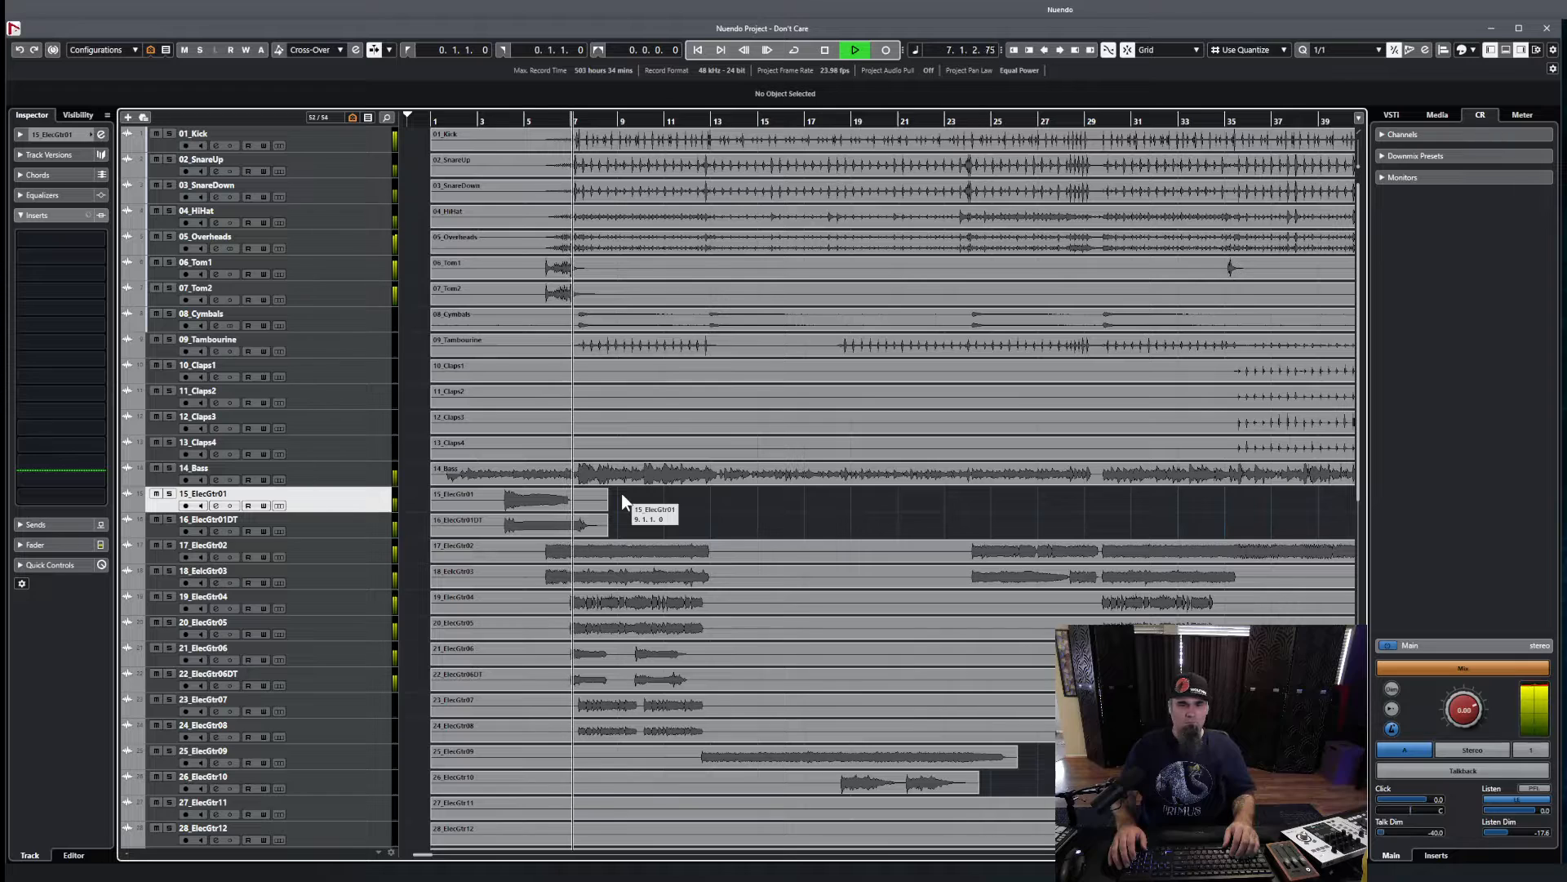
key("space")
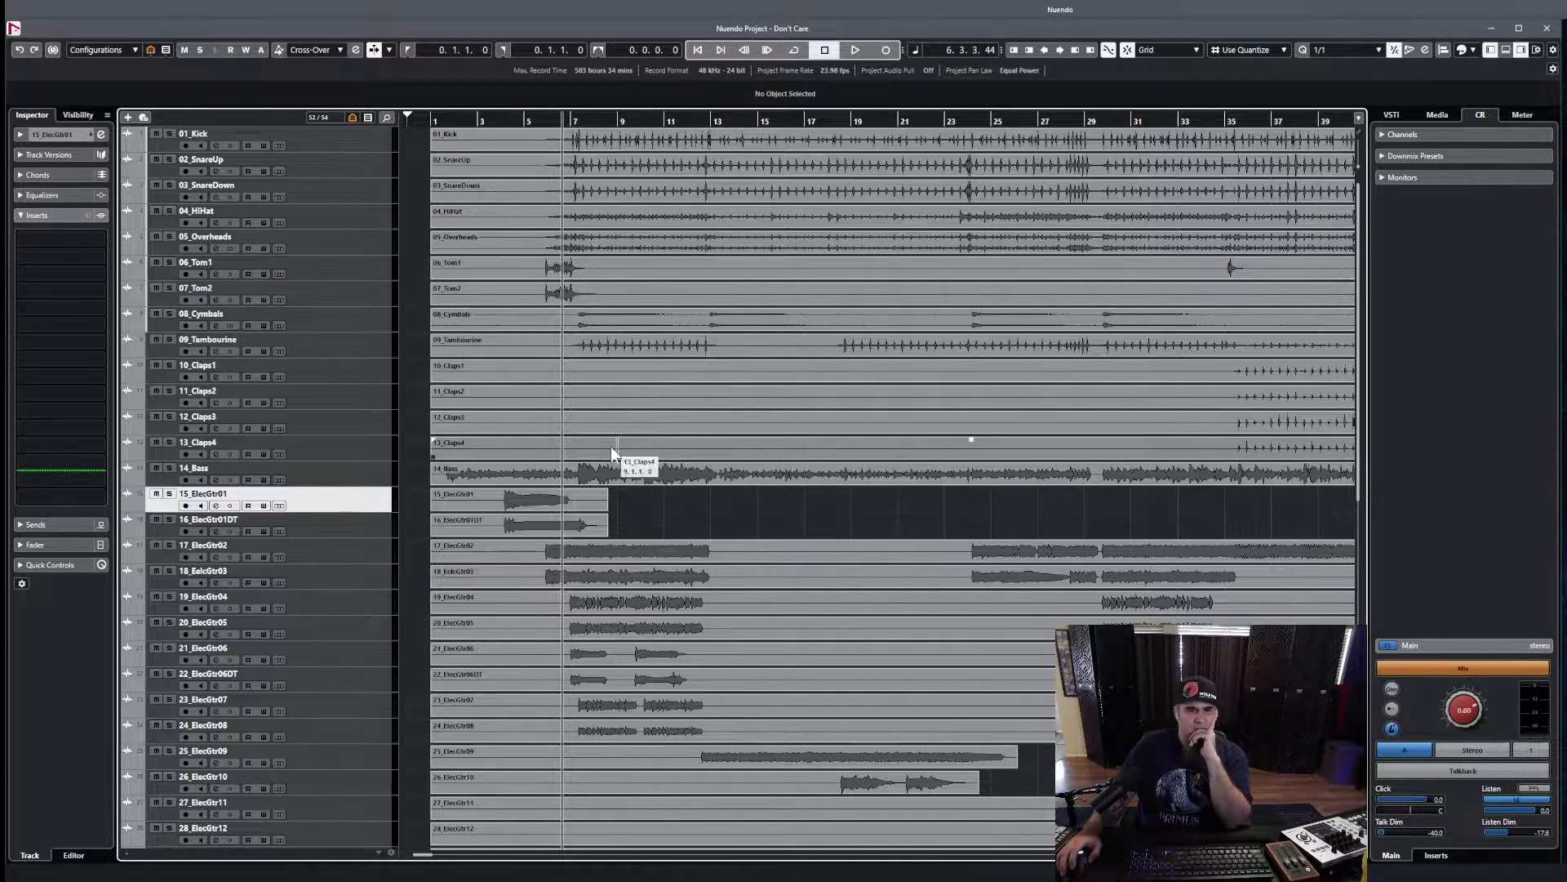
- Look through the full track list and check the sample rate and bit depth in Project Setup without changing them
scroll(478, 490, "down", 10)
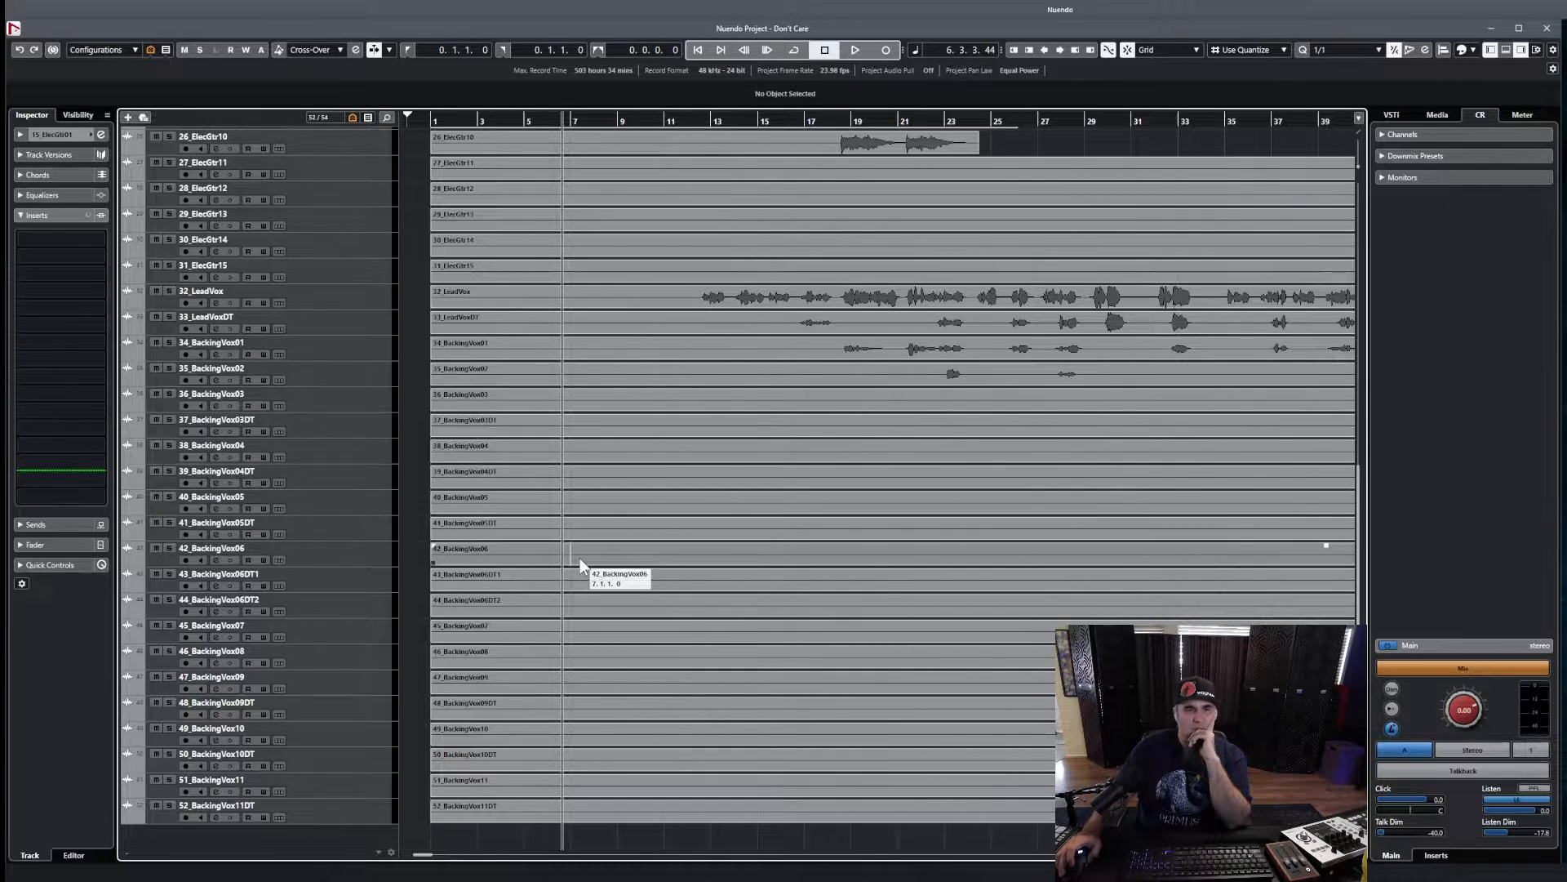
scroll(579, 557, "up", 10)
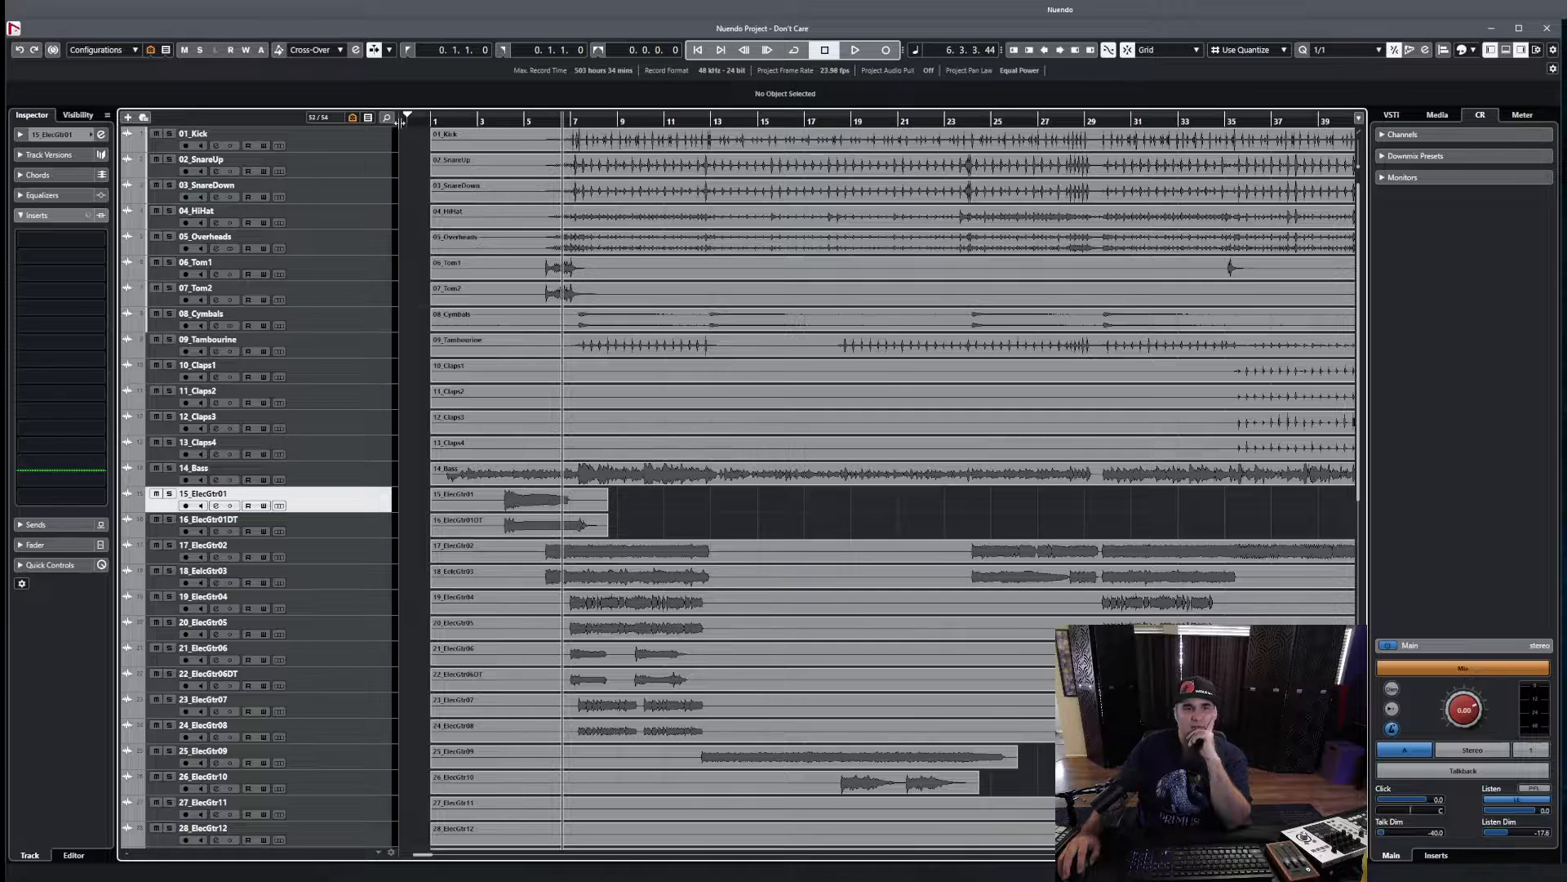
left_click(717, 67)
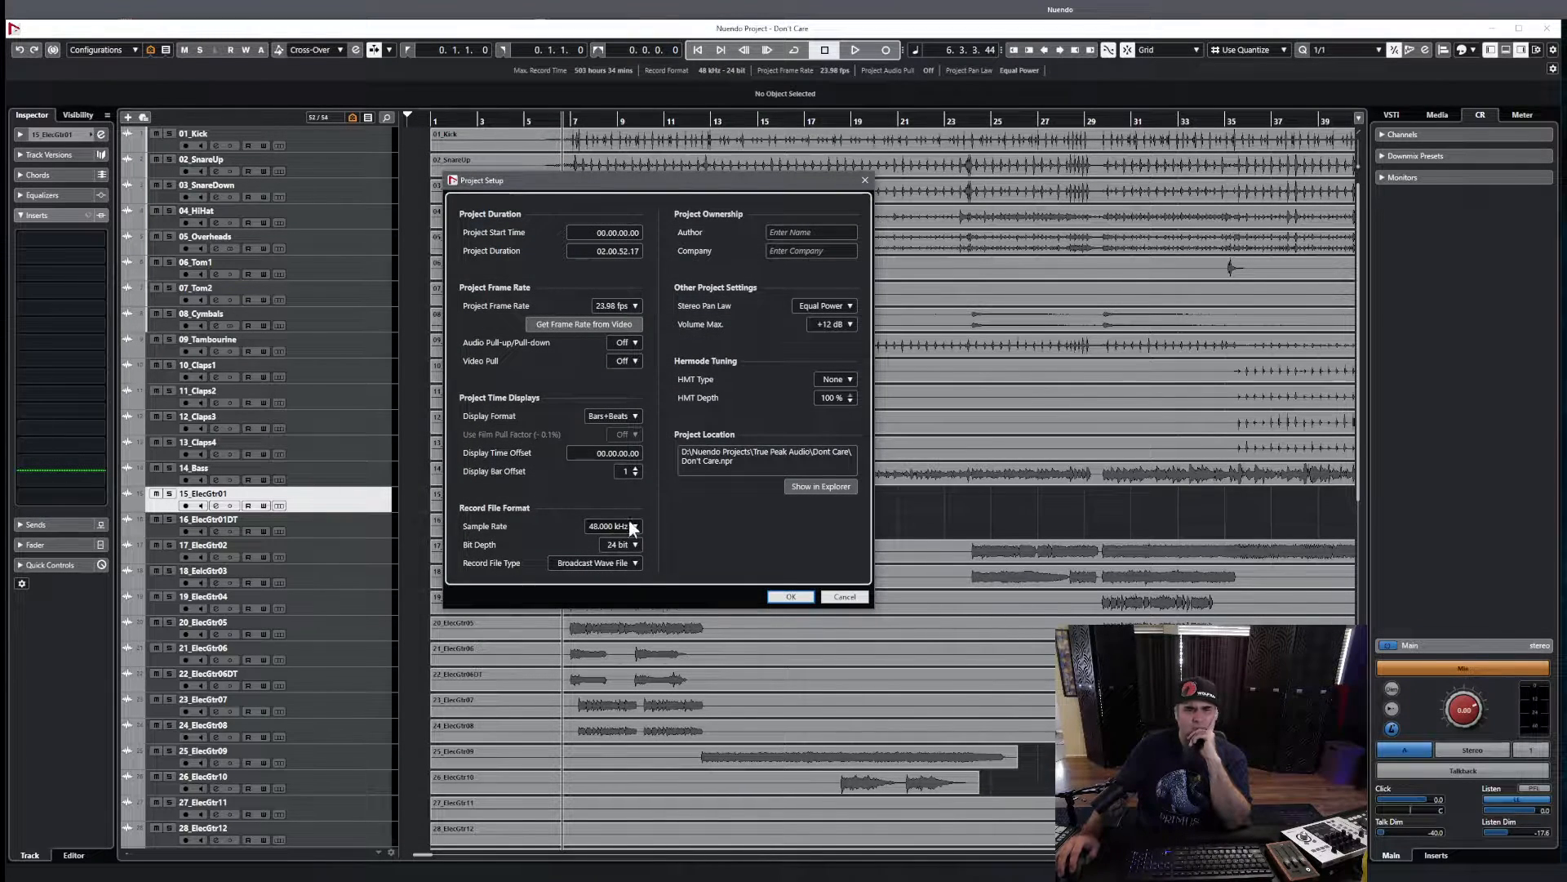
left_click(843, 596)
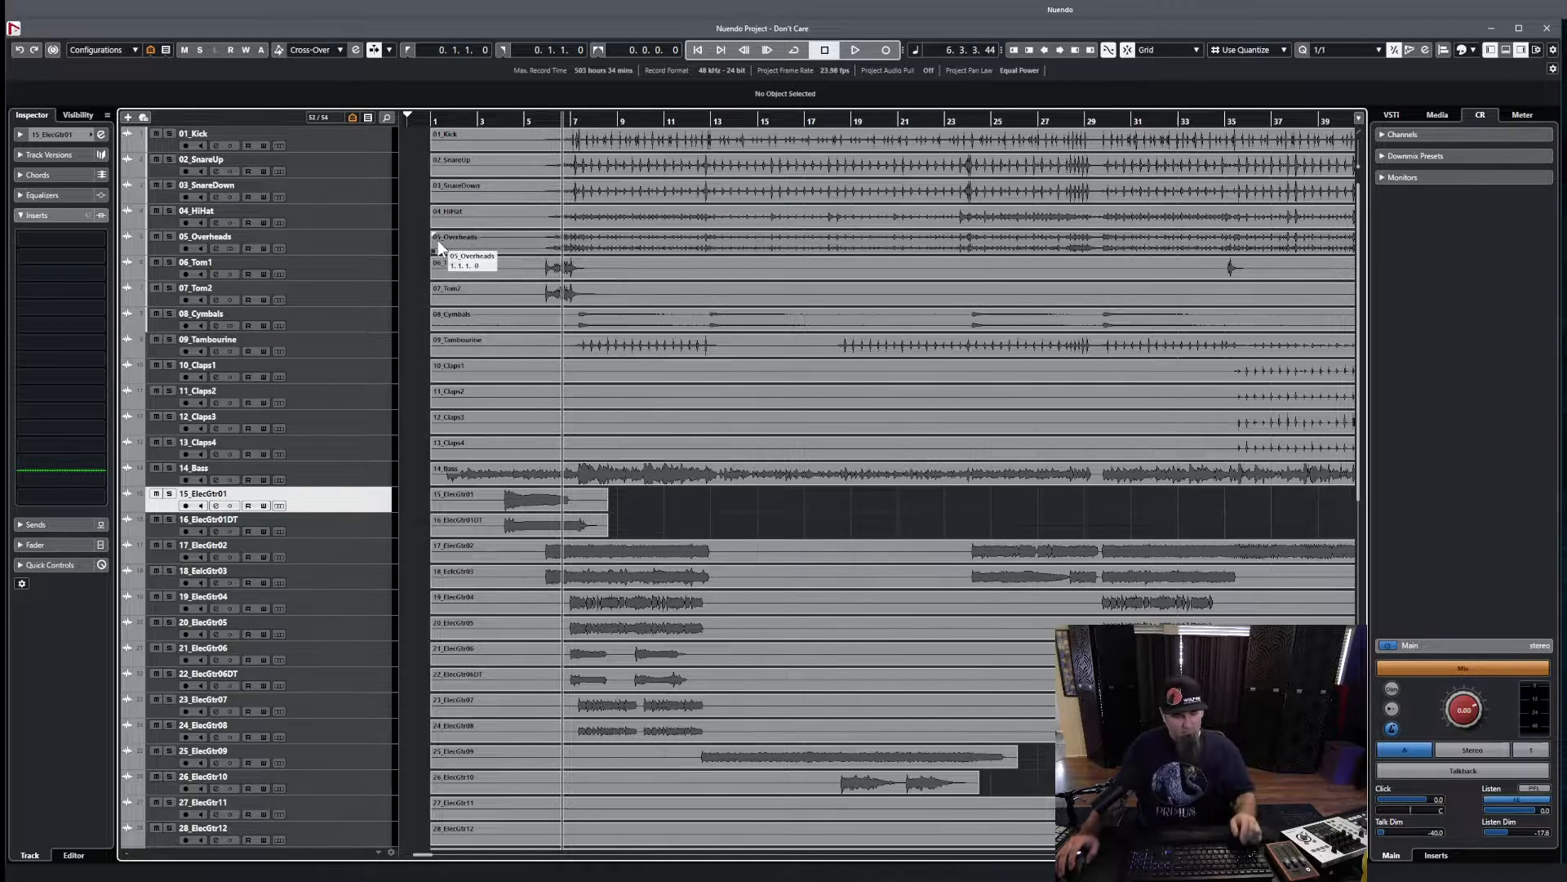
- Enlarge the time scale around the song's opening and hide the right zone to widen the arrangement
scroll(422, 237, "up", 2)
scroll(423, 237, "up", 4)
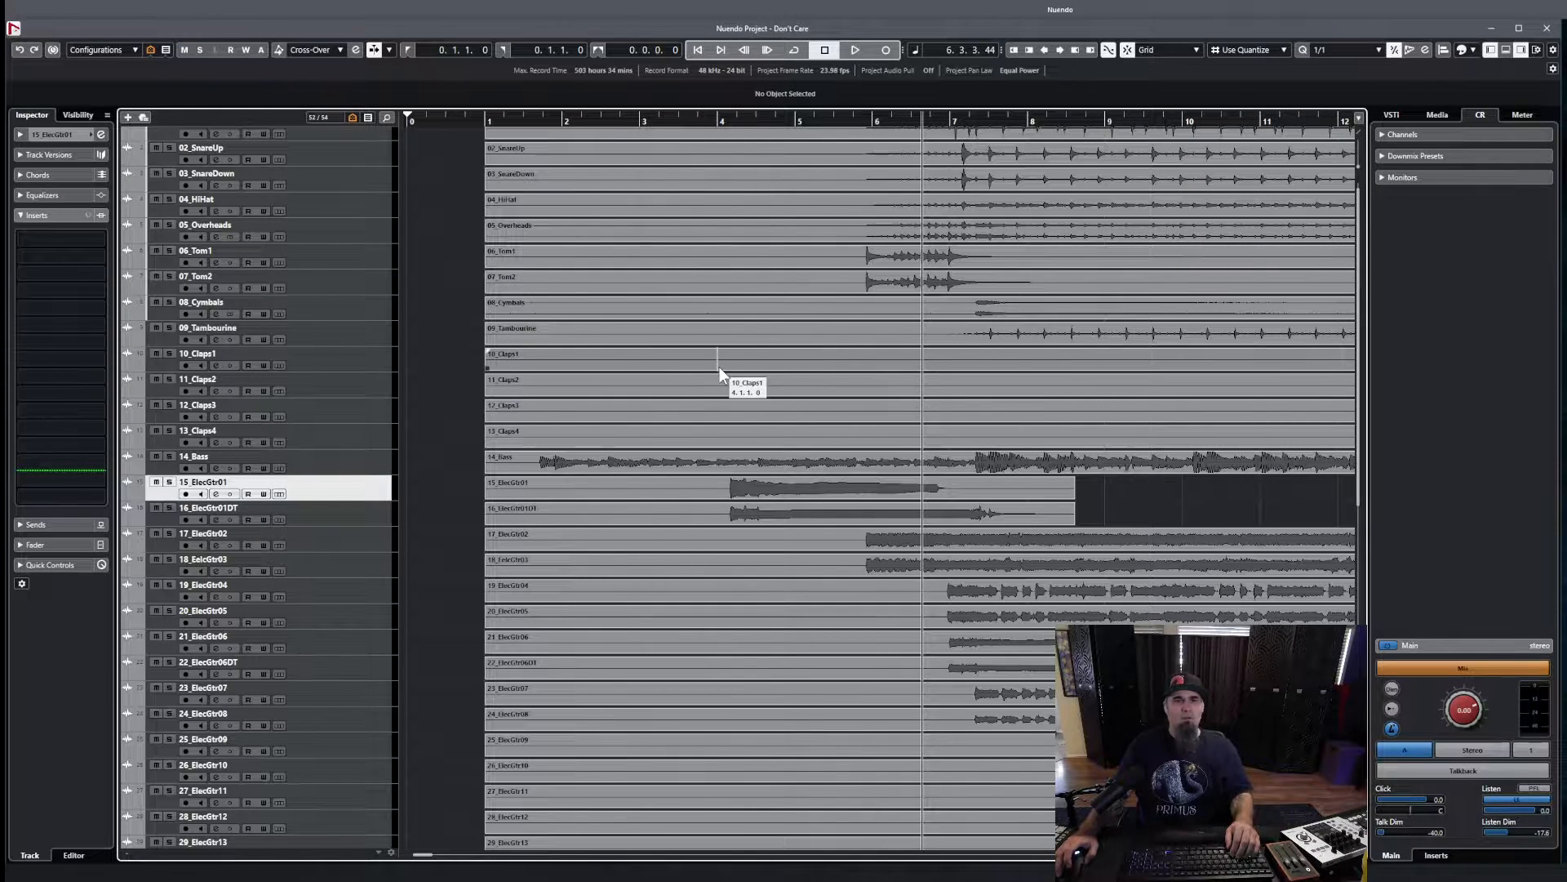
scroll(685, 361, "up", 1)
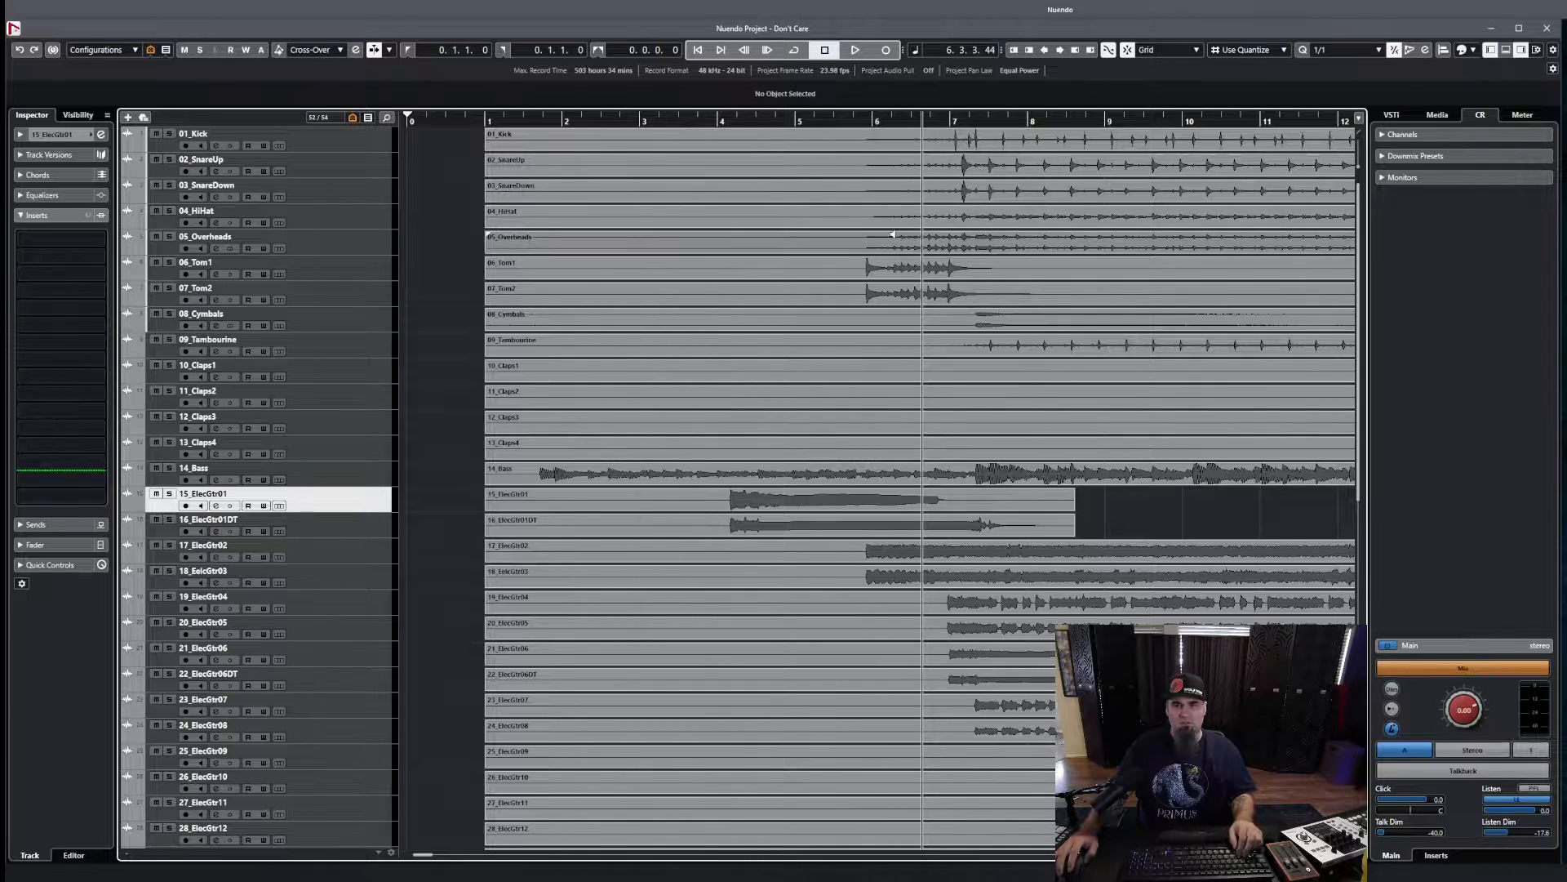
key("g")
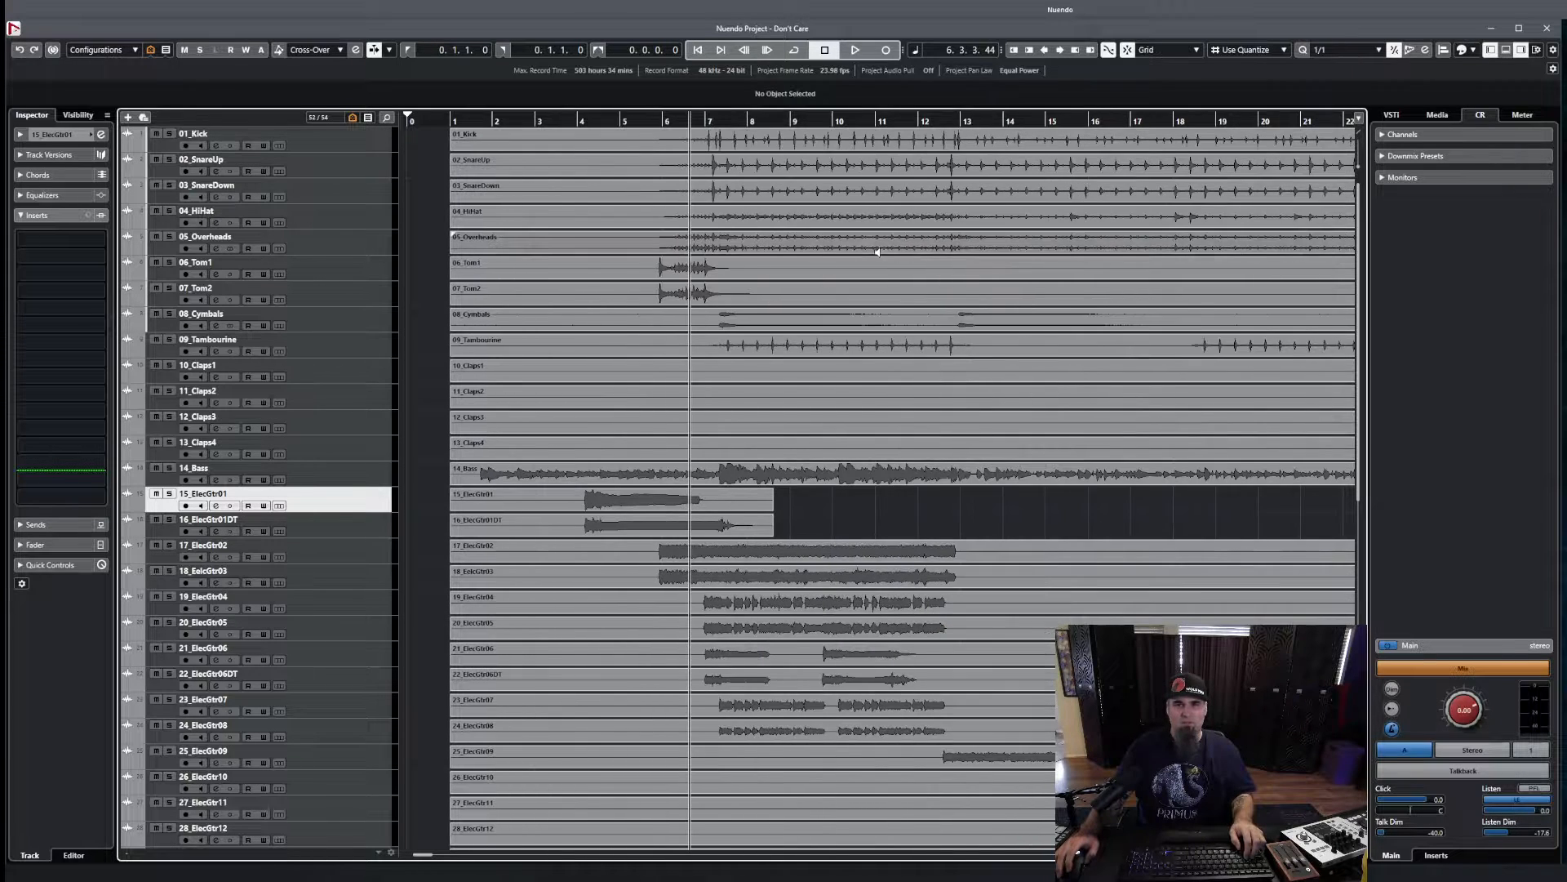
left_click(1522, 49)
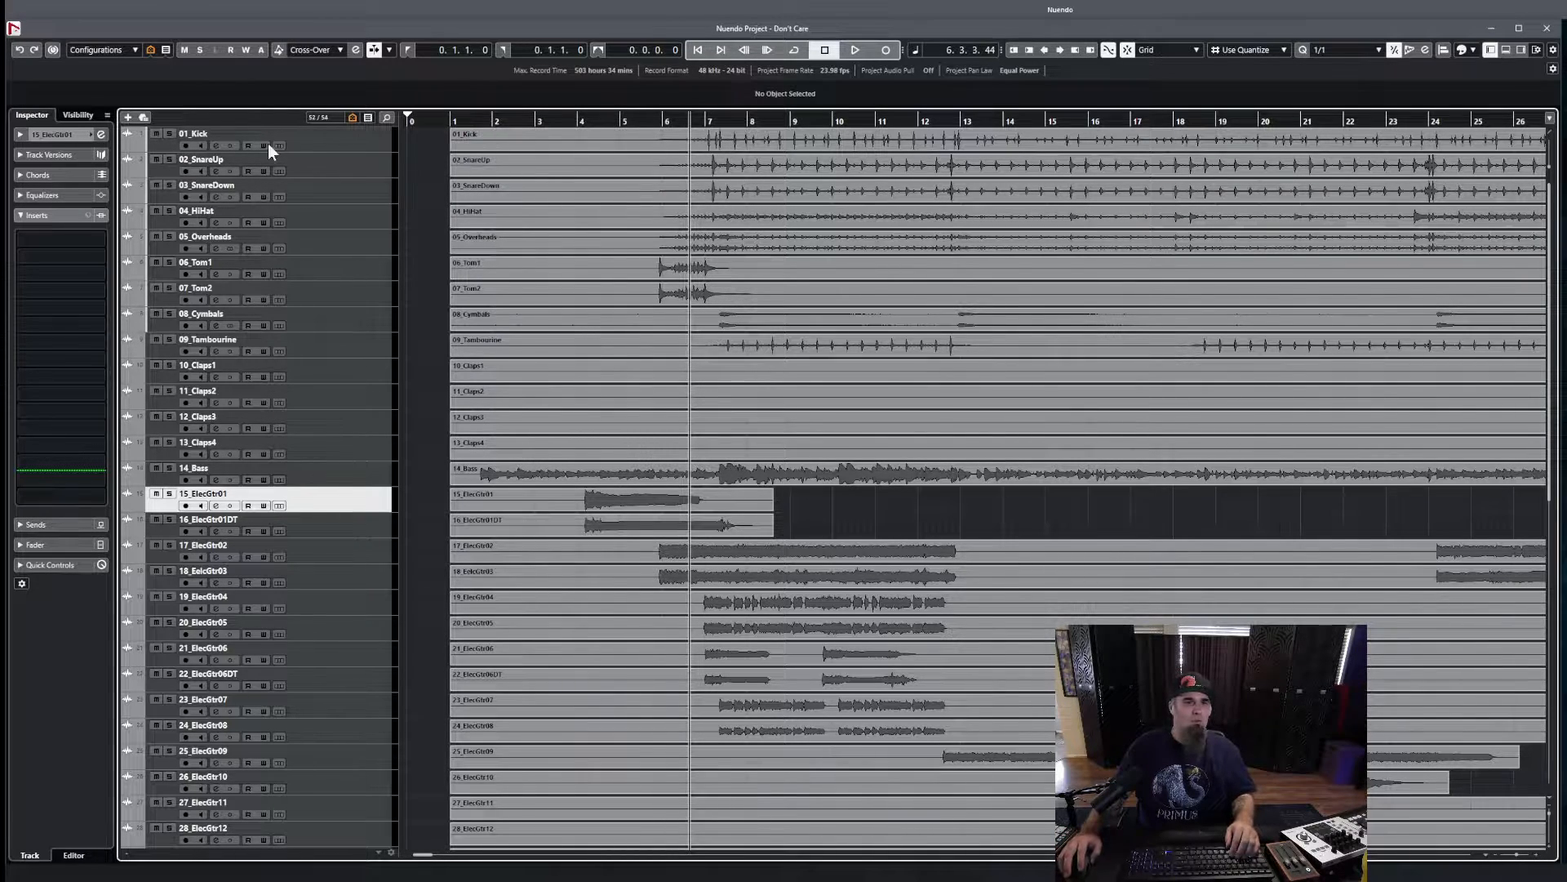
left_click(349, 140)
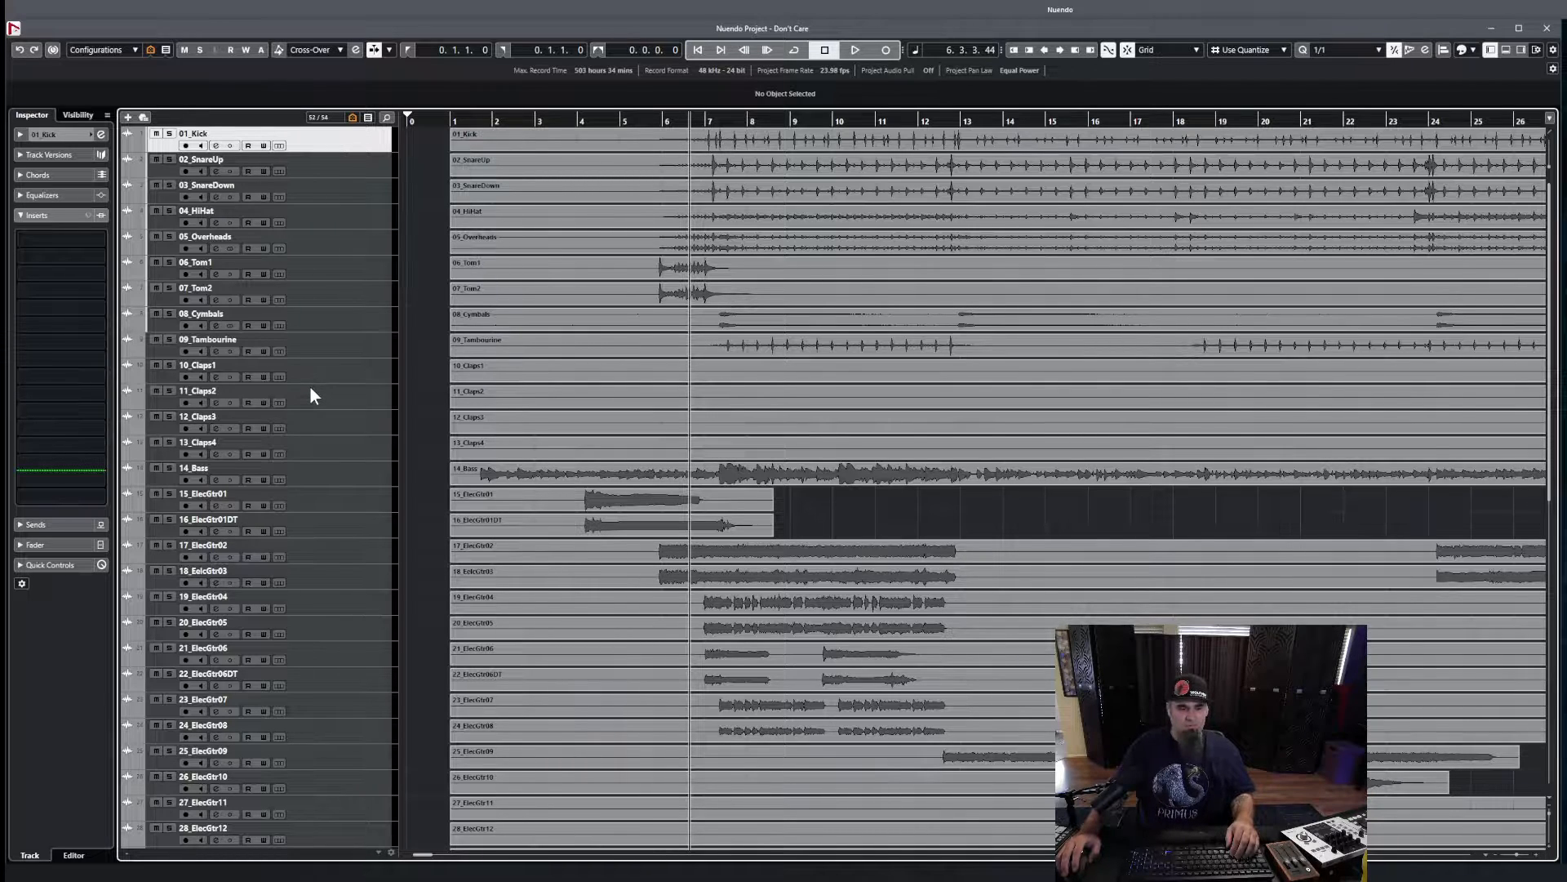
left_click(315, 448)
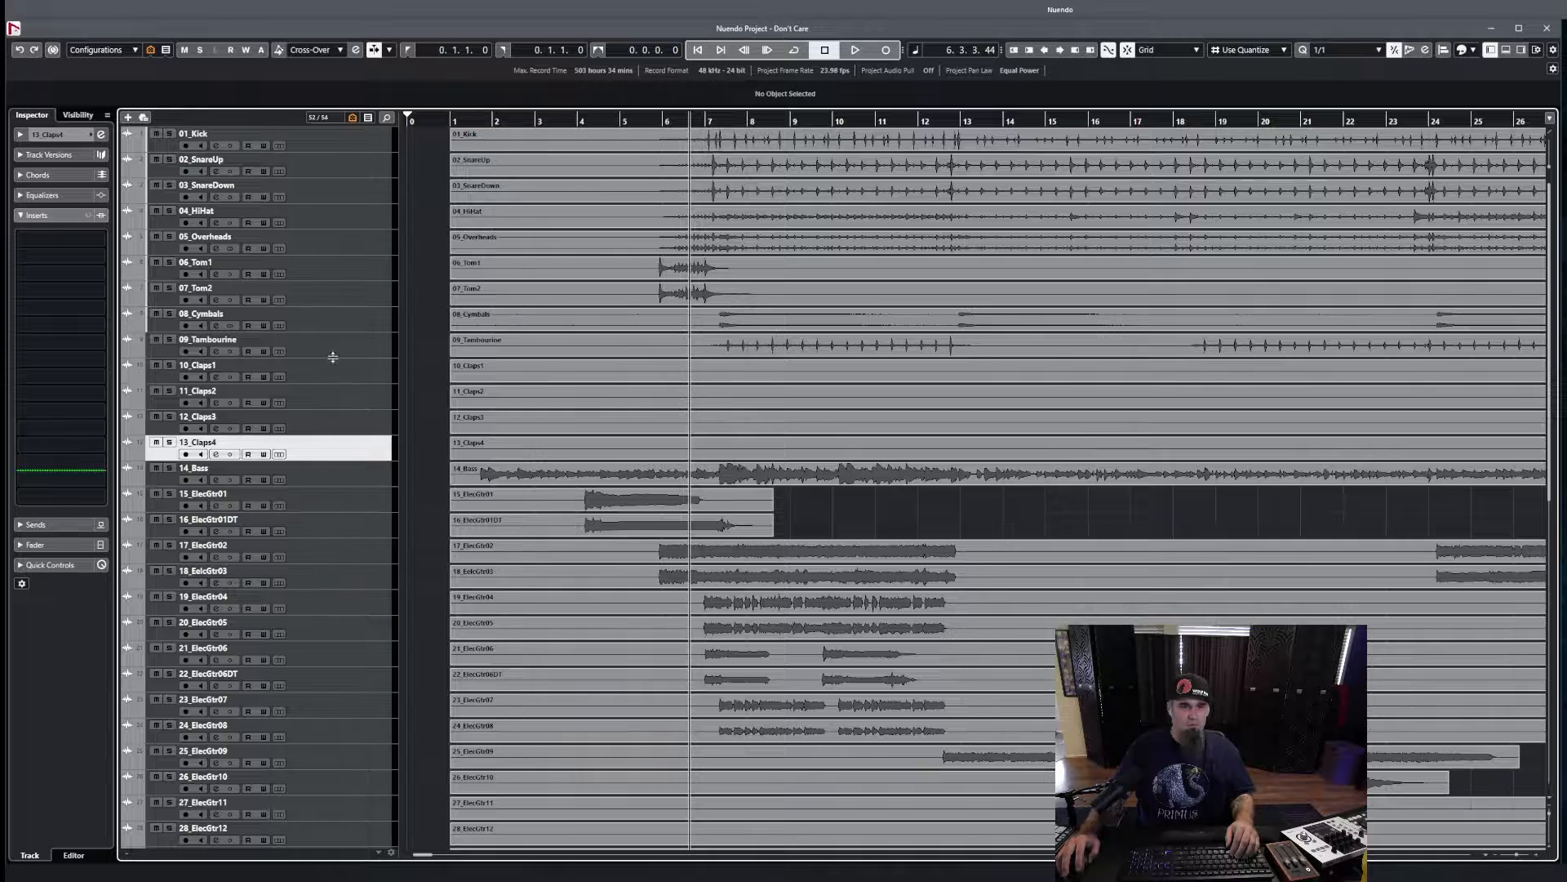
left_click(332, 325)
left_click(328, 158, "shift")
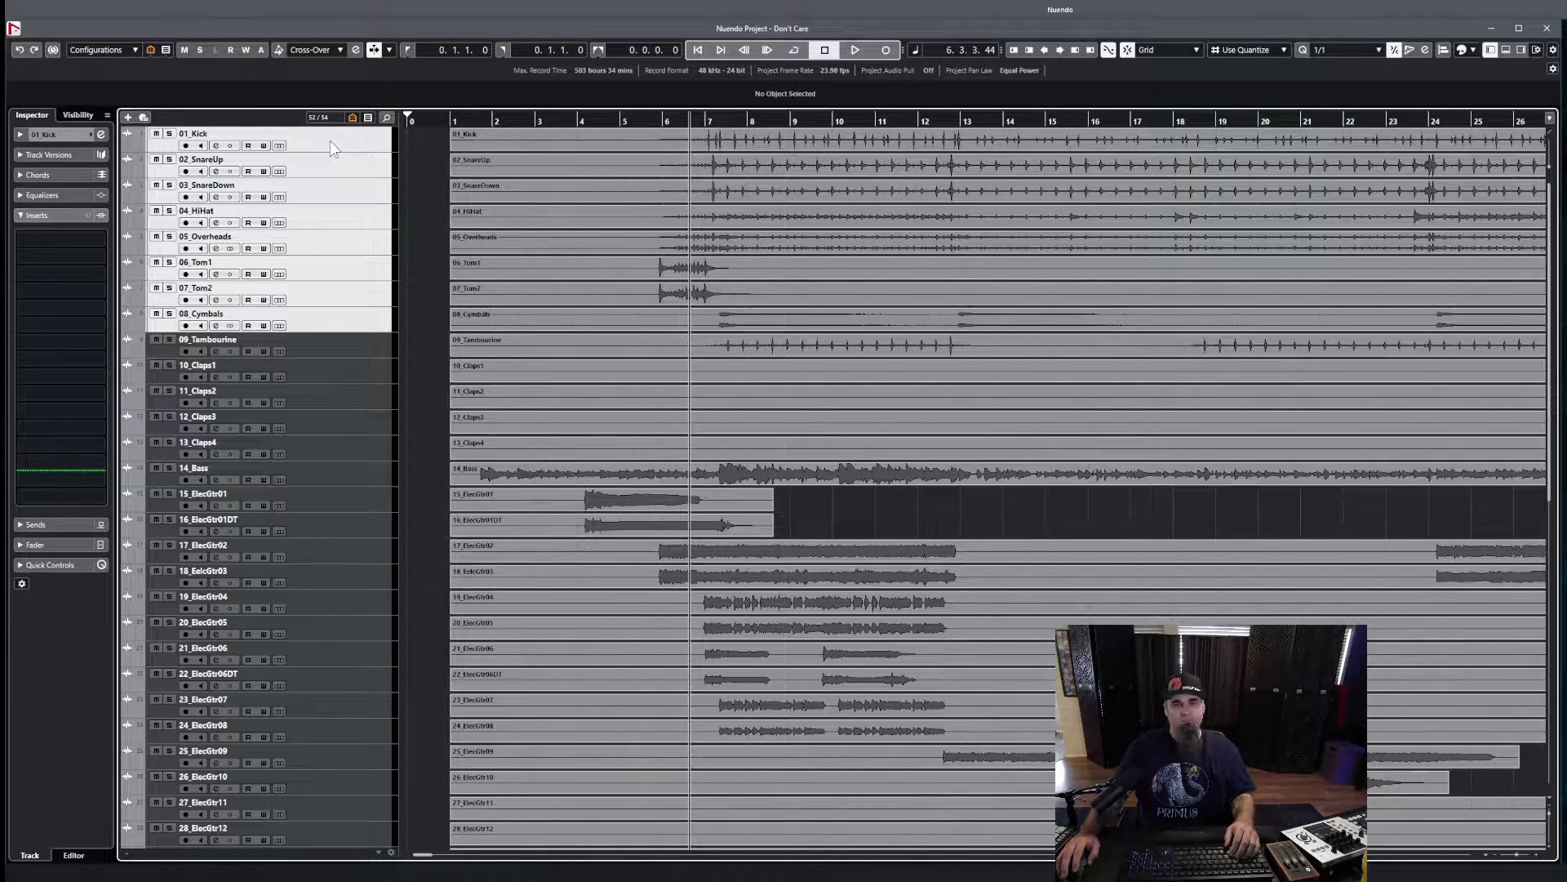
right_click(323, 143)
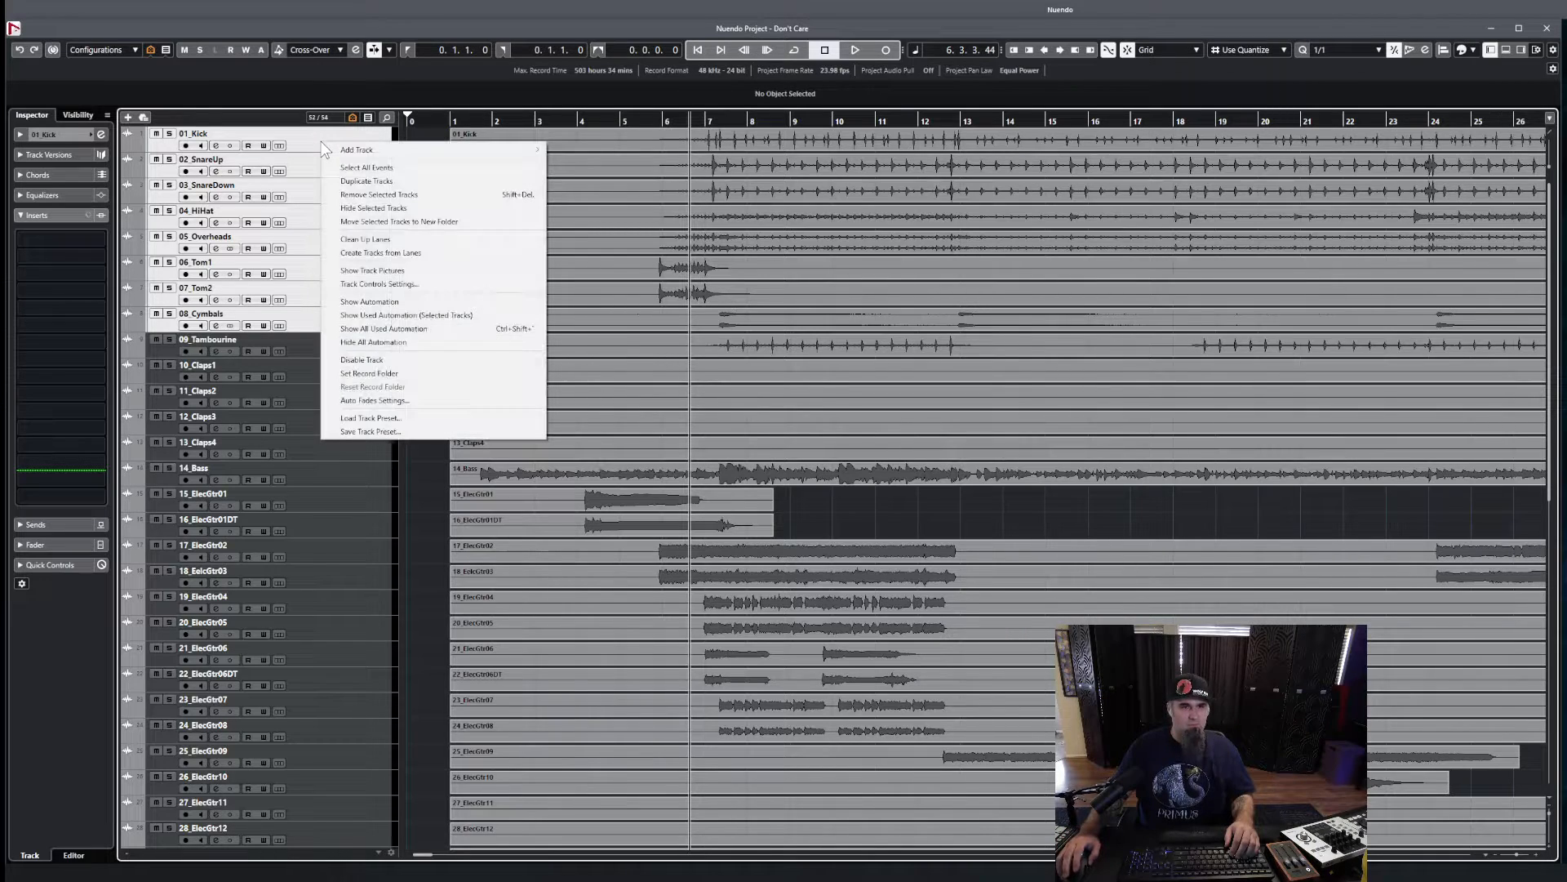
mouse_move(362, 151)
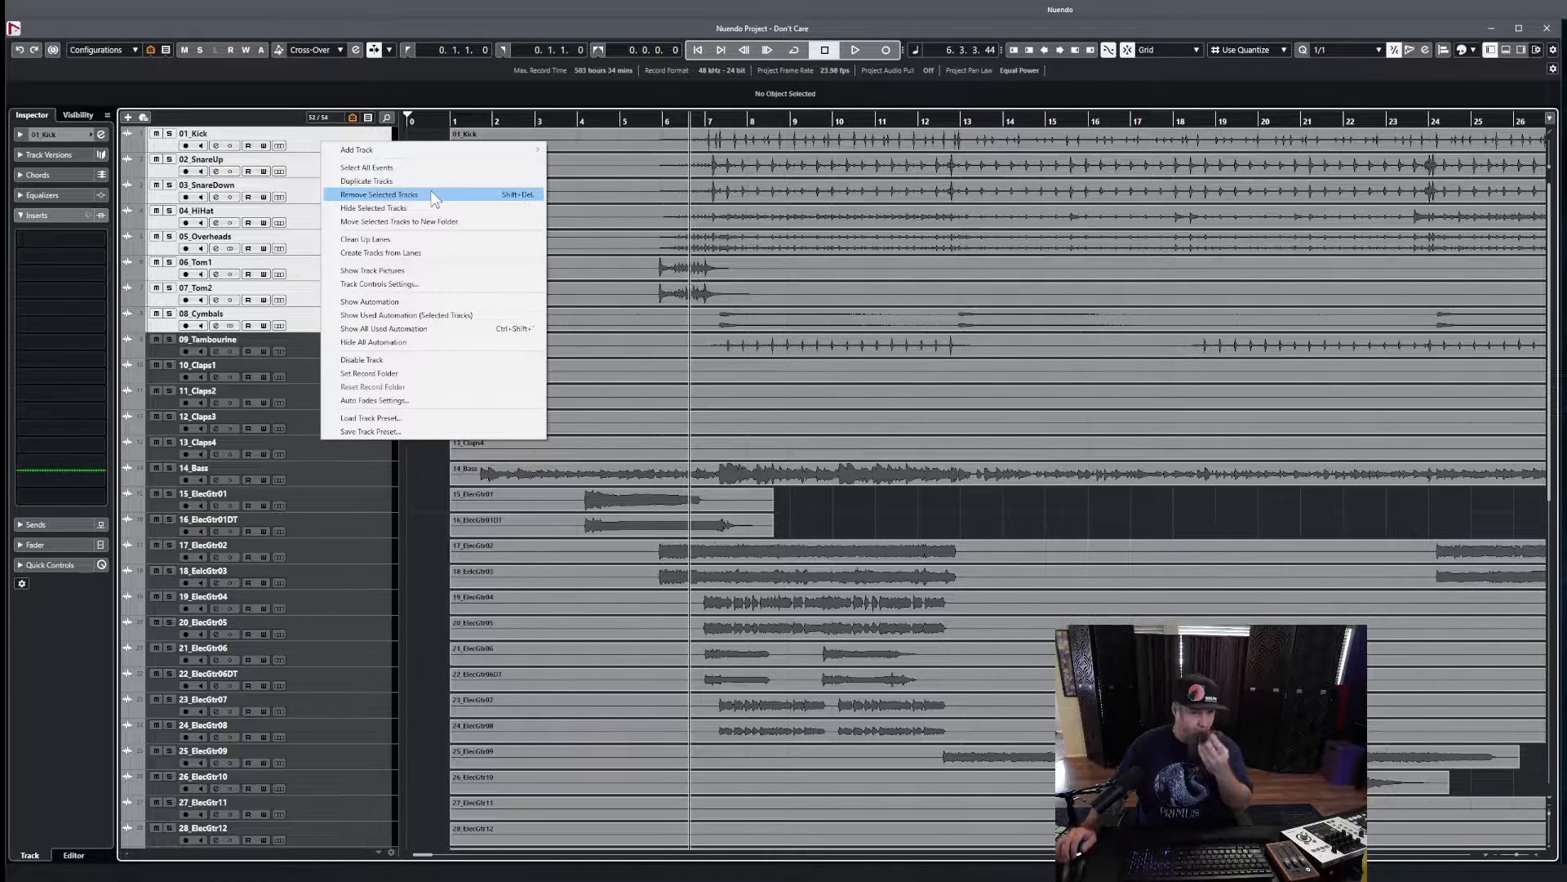
left_click(299, 138)
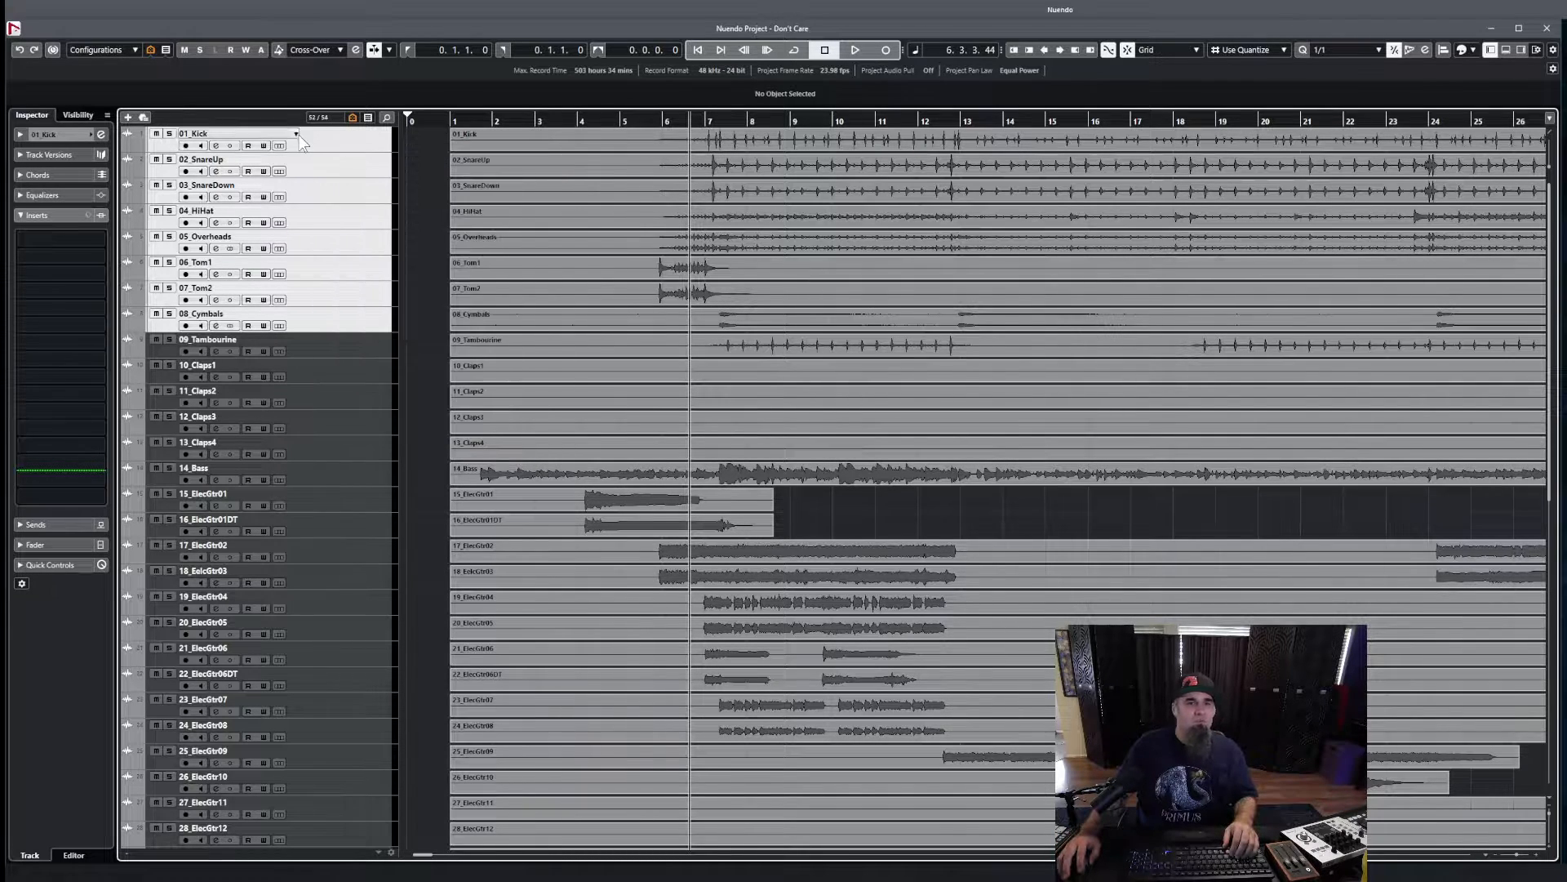
left_click(320, 142)
right_click(329, 141)
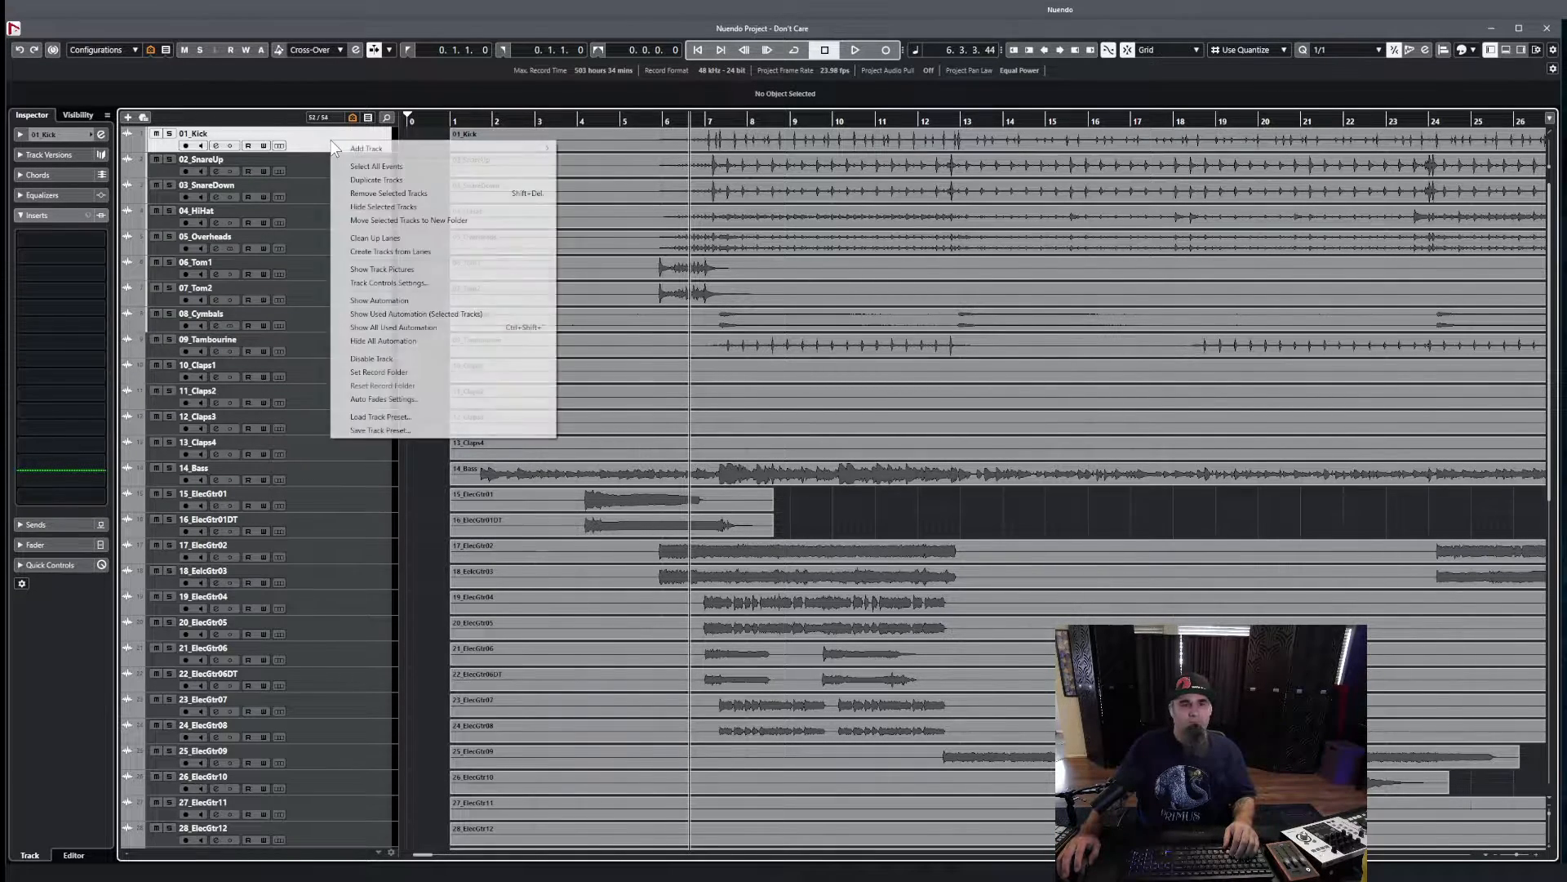
mouse_move(489, 149)
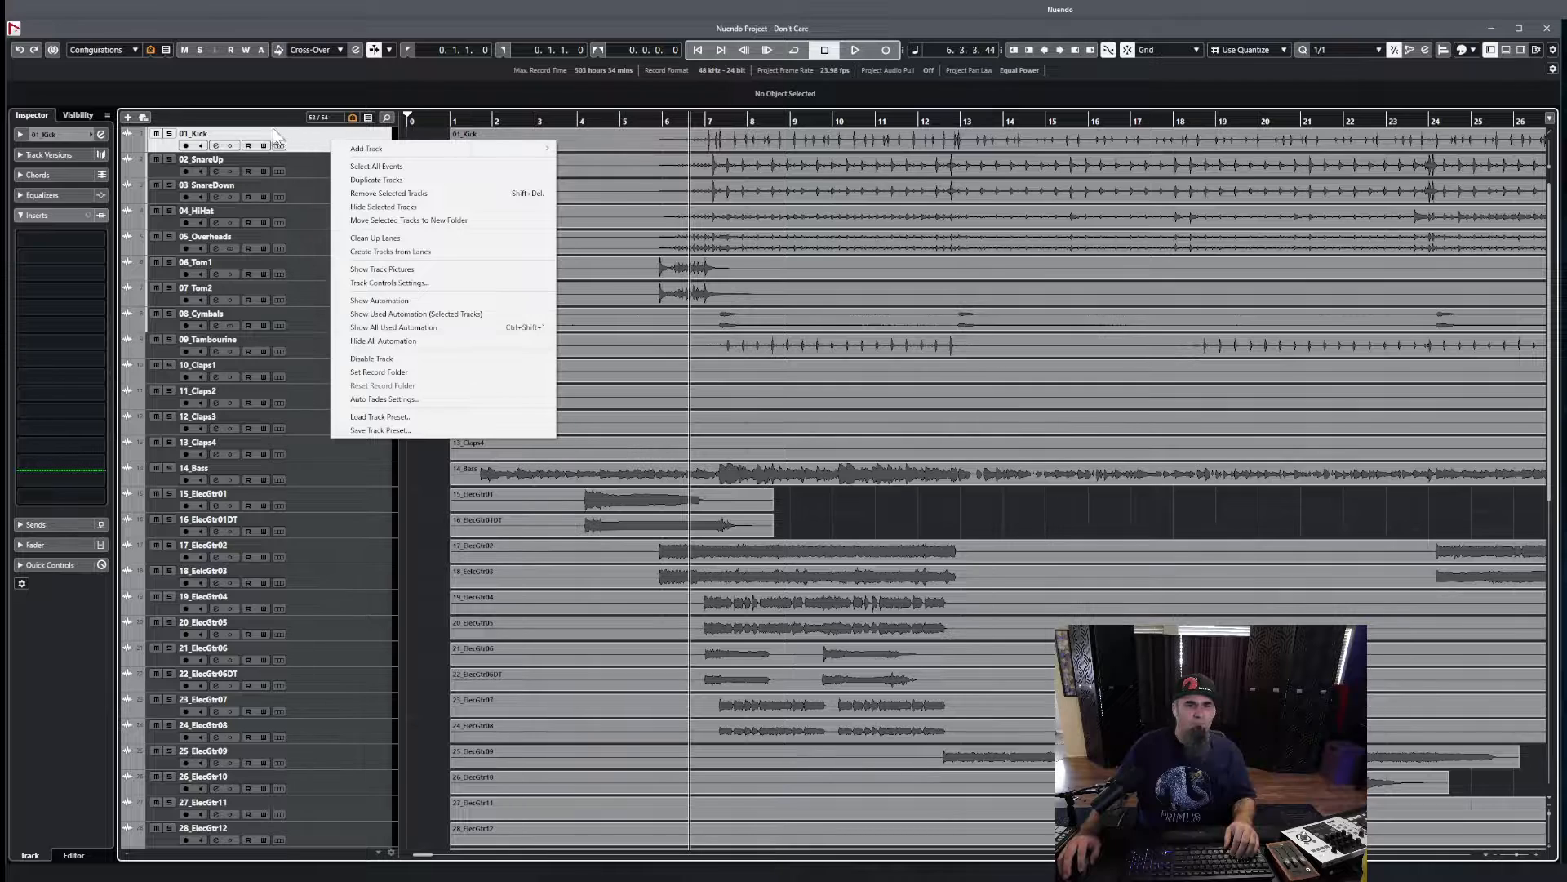
left_click(315, 149)
- Add one folder track named Drums directly after the 01_Kick track
key("t")
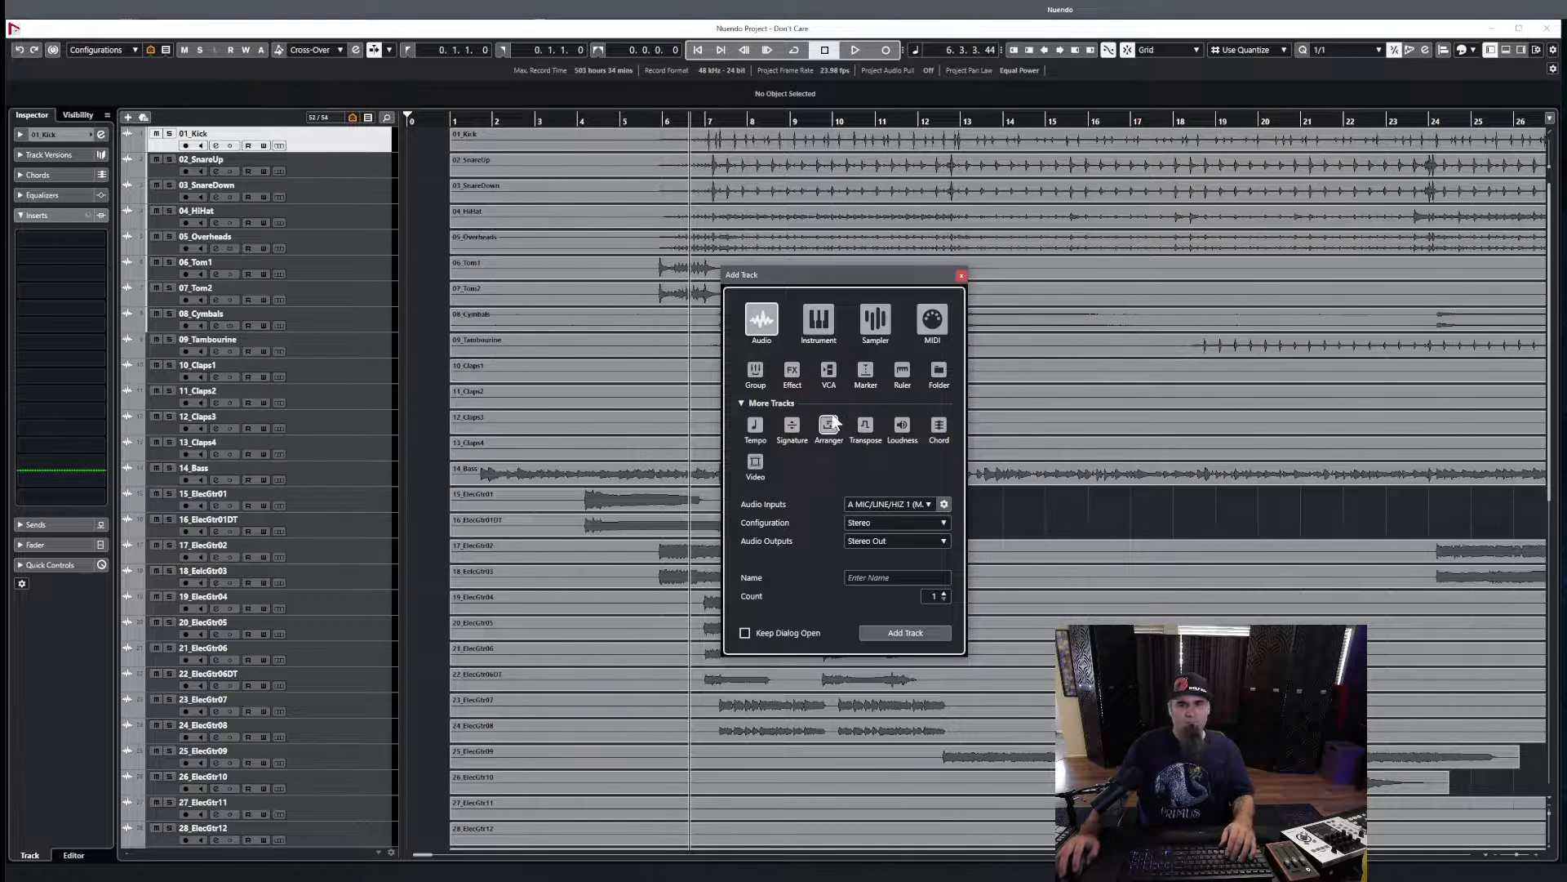
left_click(938, 375)
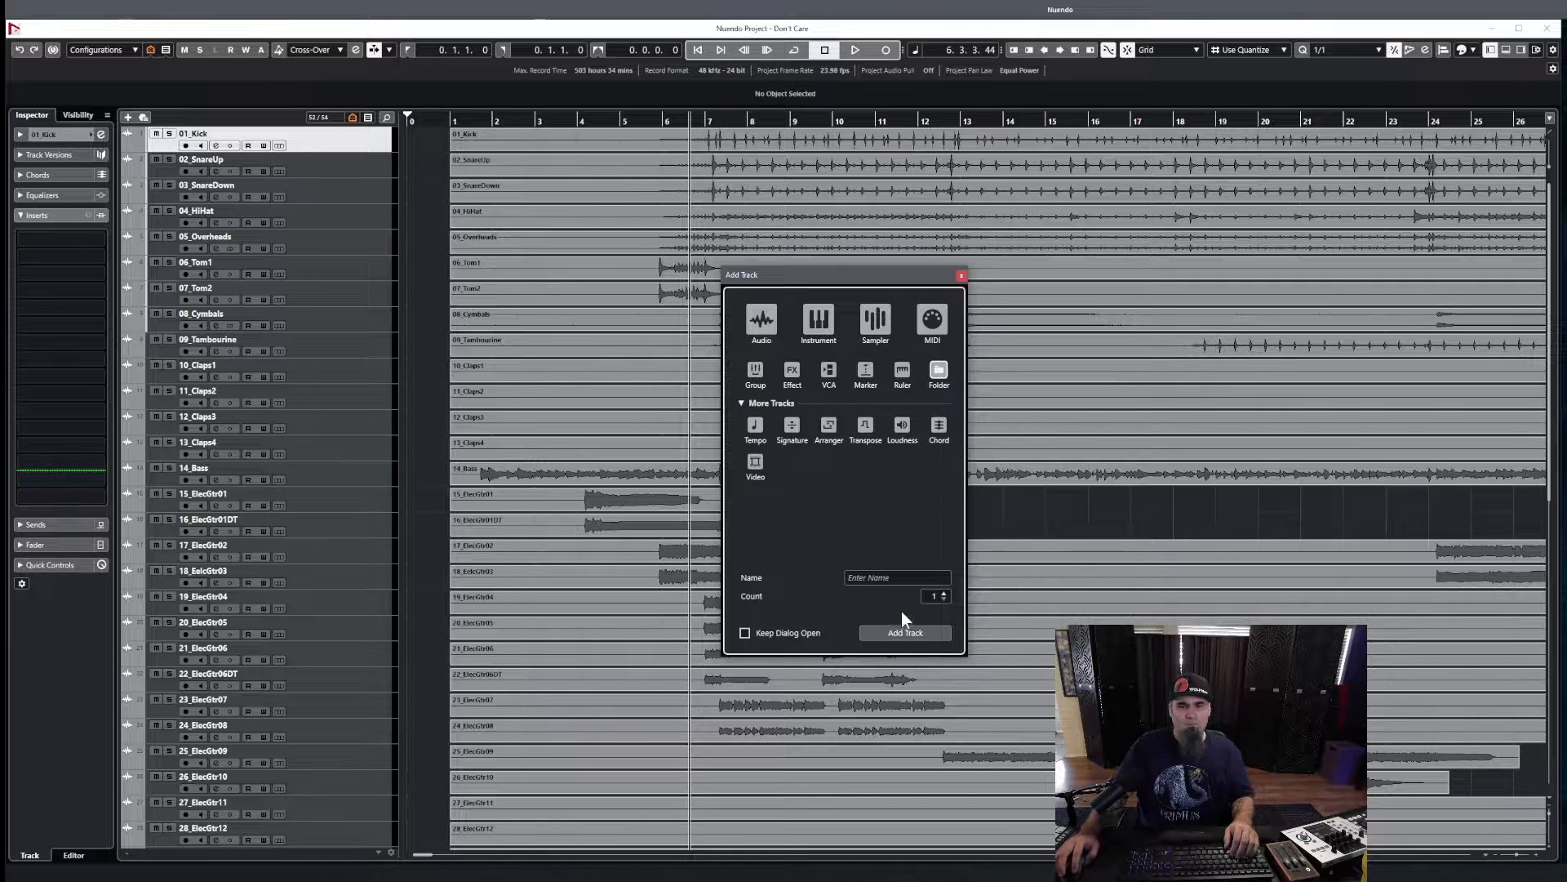
left_click(903, 582)
type("Drums")
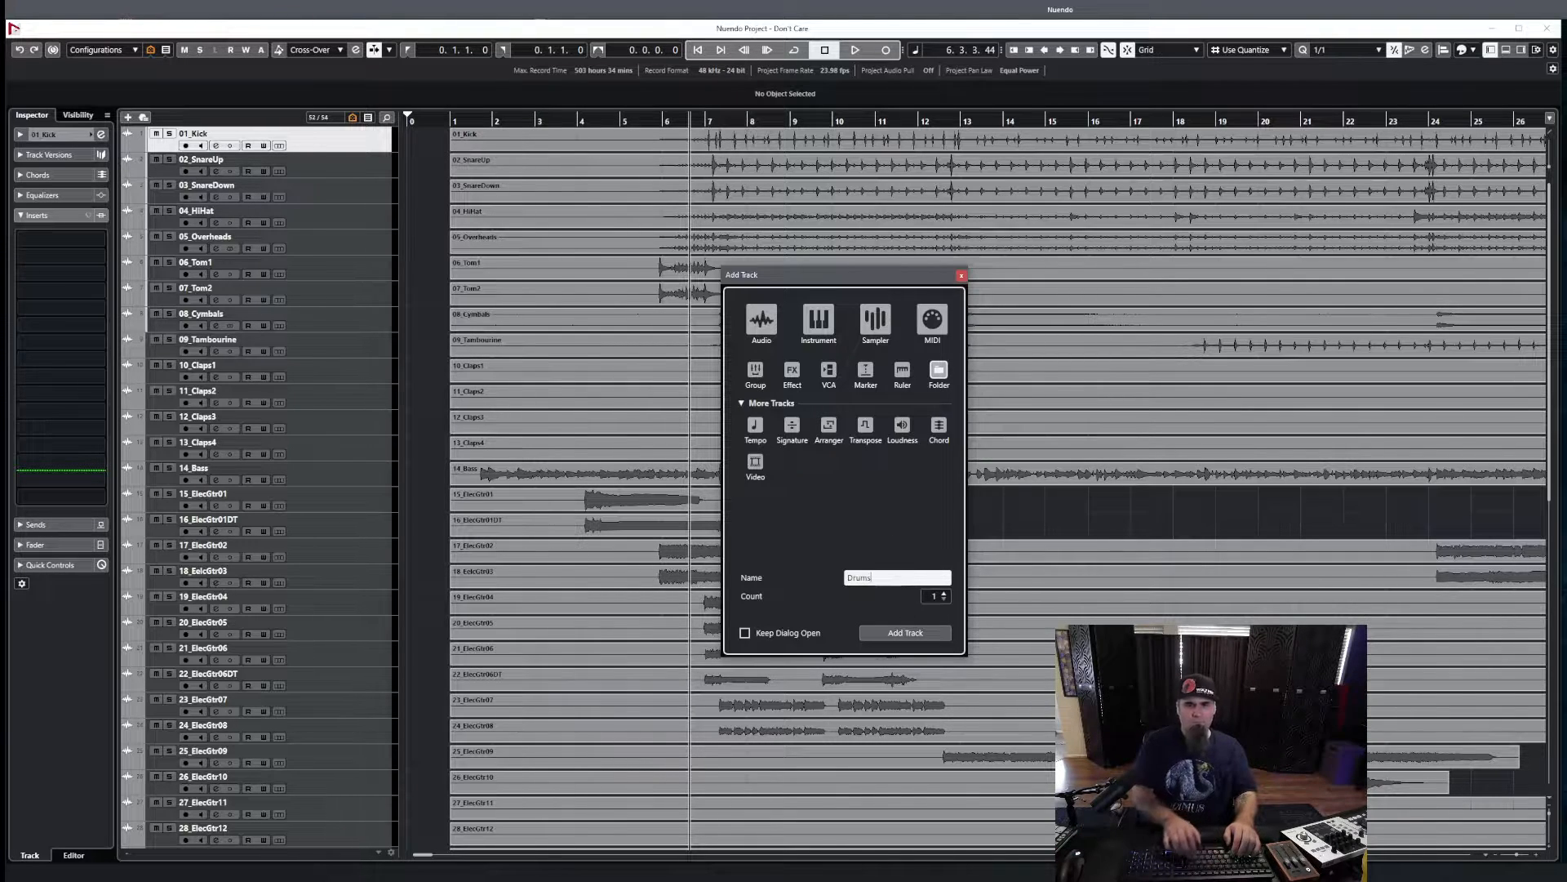
key("Return")
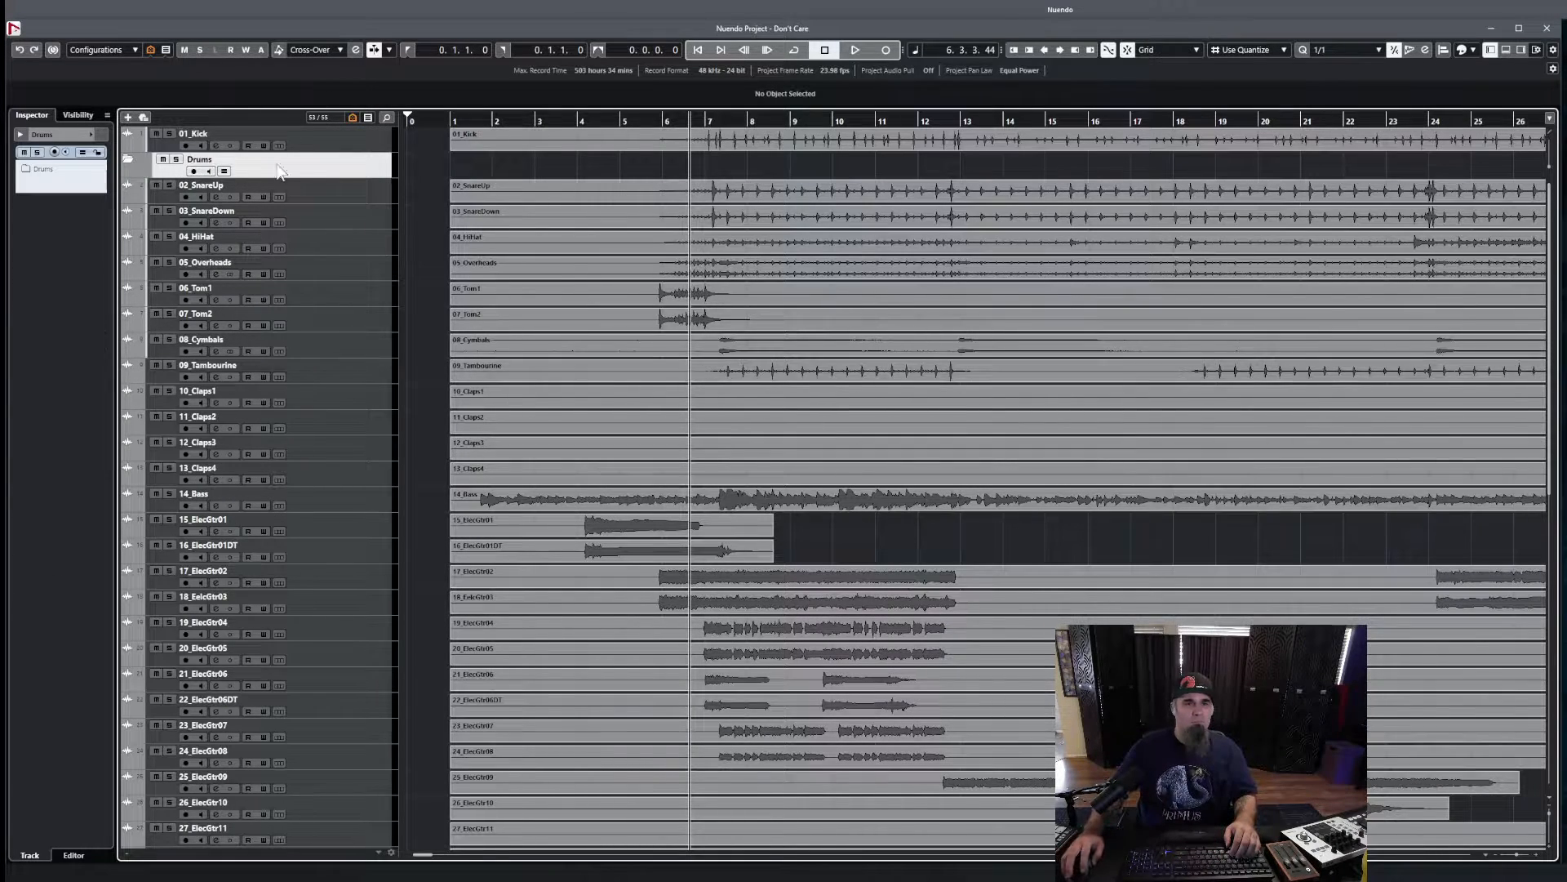
- Place the Drums folder above 01_Kick and move the tracks 01_Kick through 08_Cymbals into it
left_click_drag(311, 147, 312, 166)
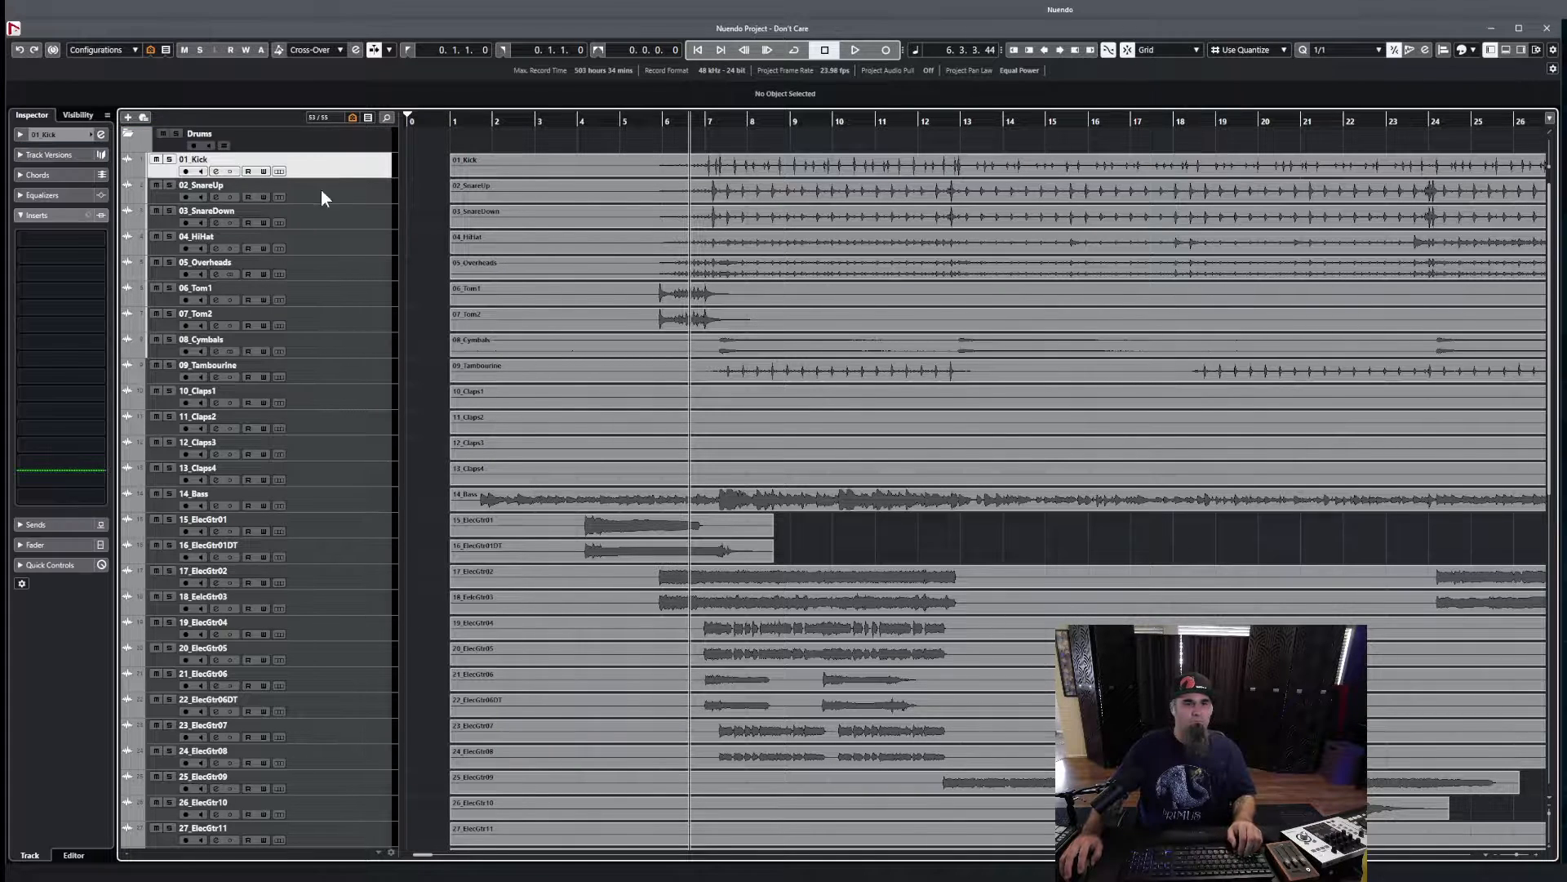
left_click(340, 353, "shift")
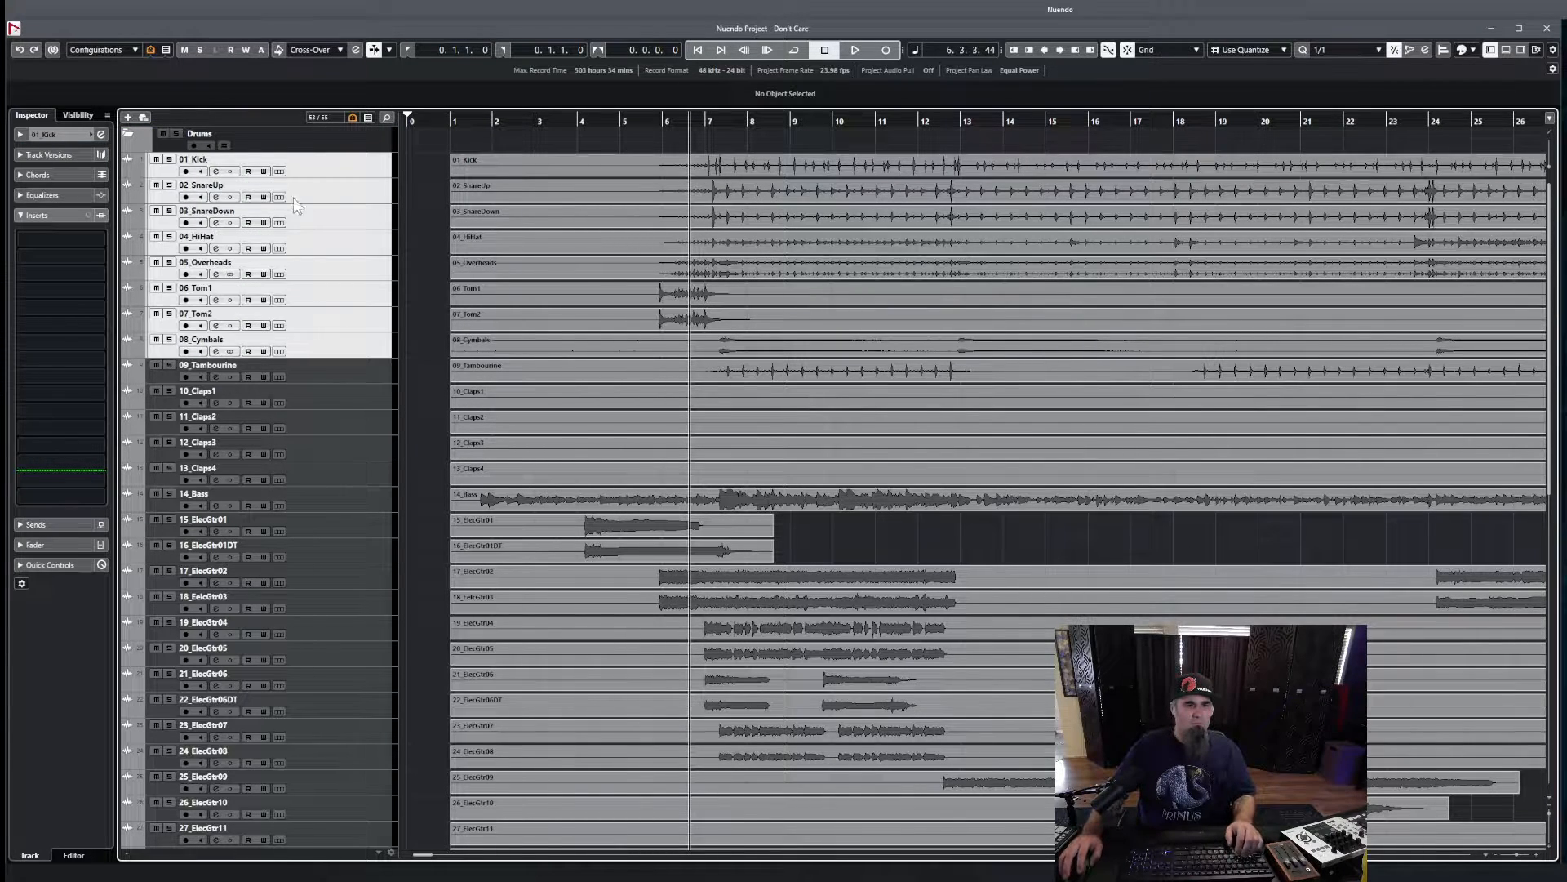
left_click_drag(306, 152, 294, 339)
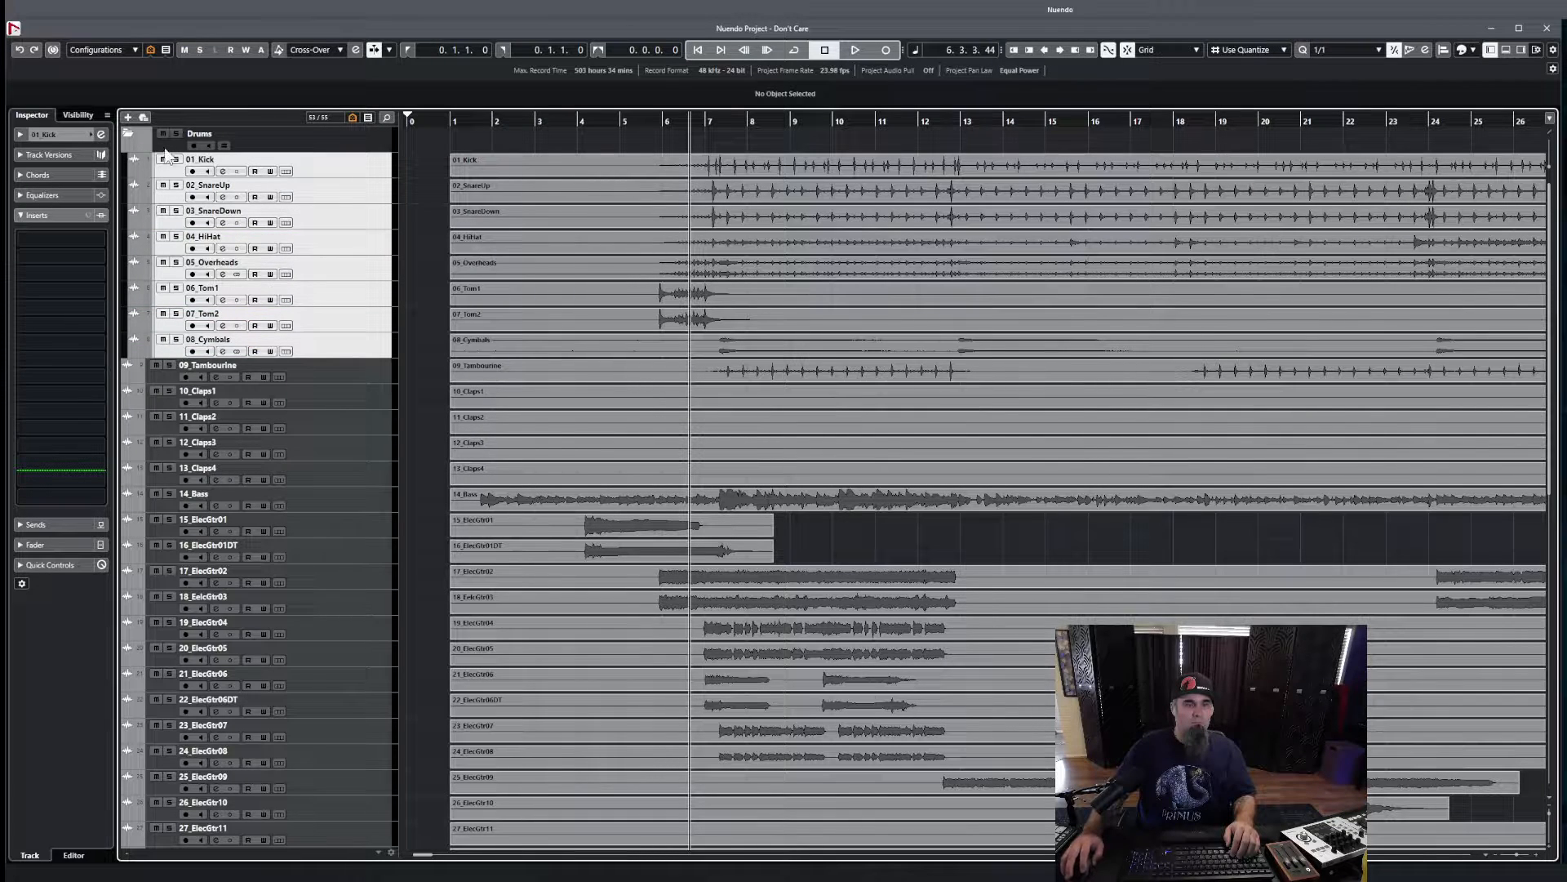
- Colour the Drums folder and all its tracks, 01_Kick through 08_Cymbals, light orange
left_click(343, 147)
left_click(342, 351, "shift")
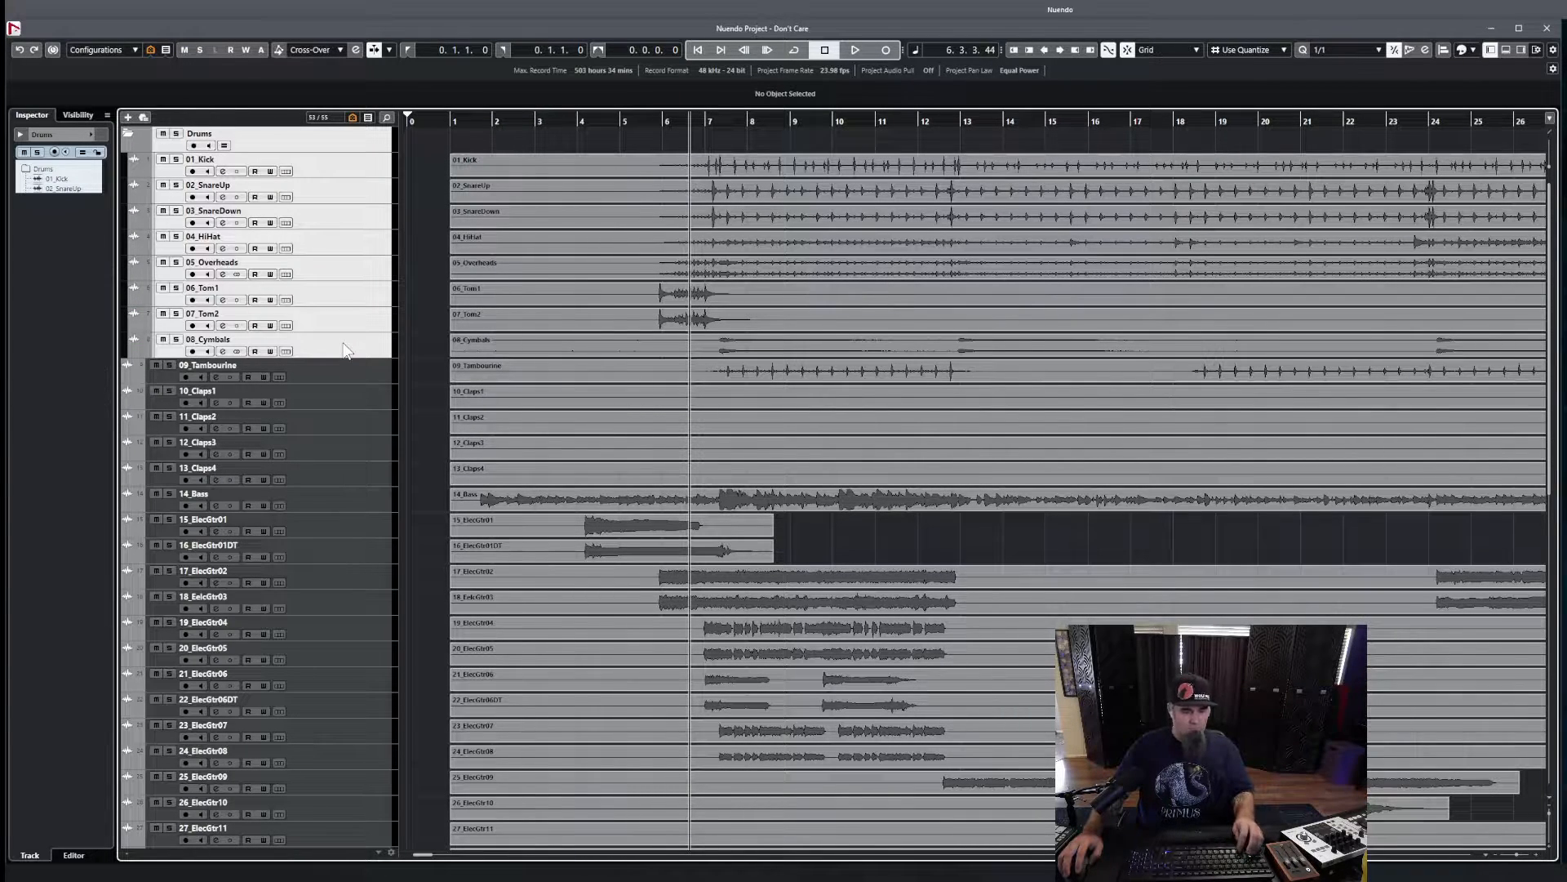
key("shift+c")
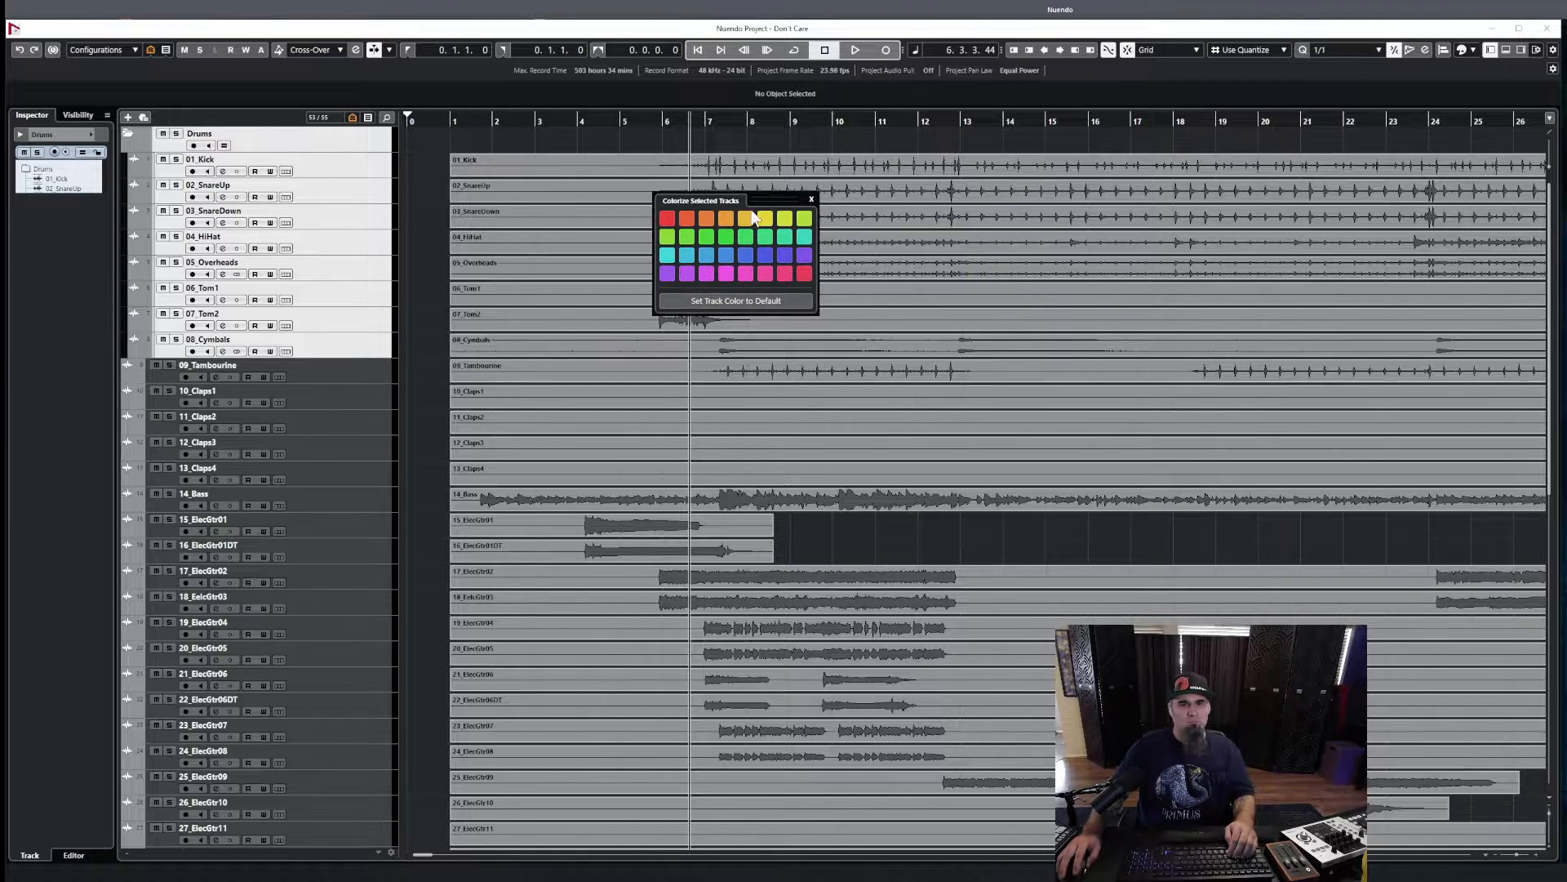
left_click(706, 220)
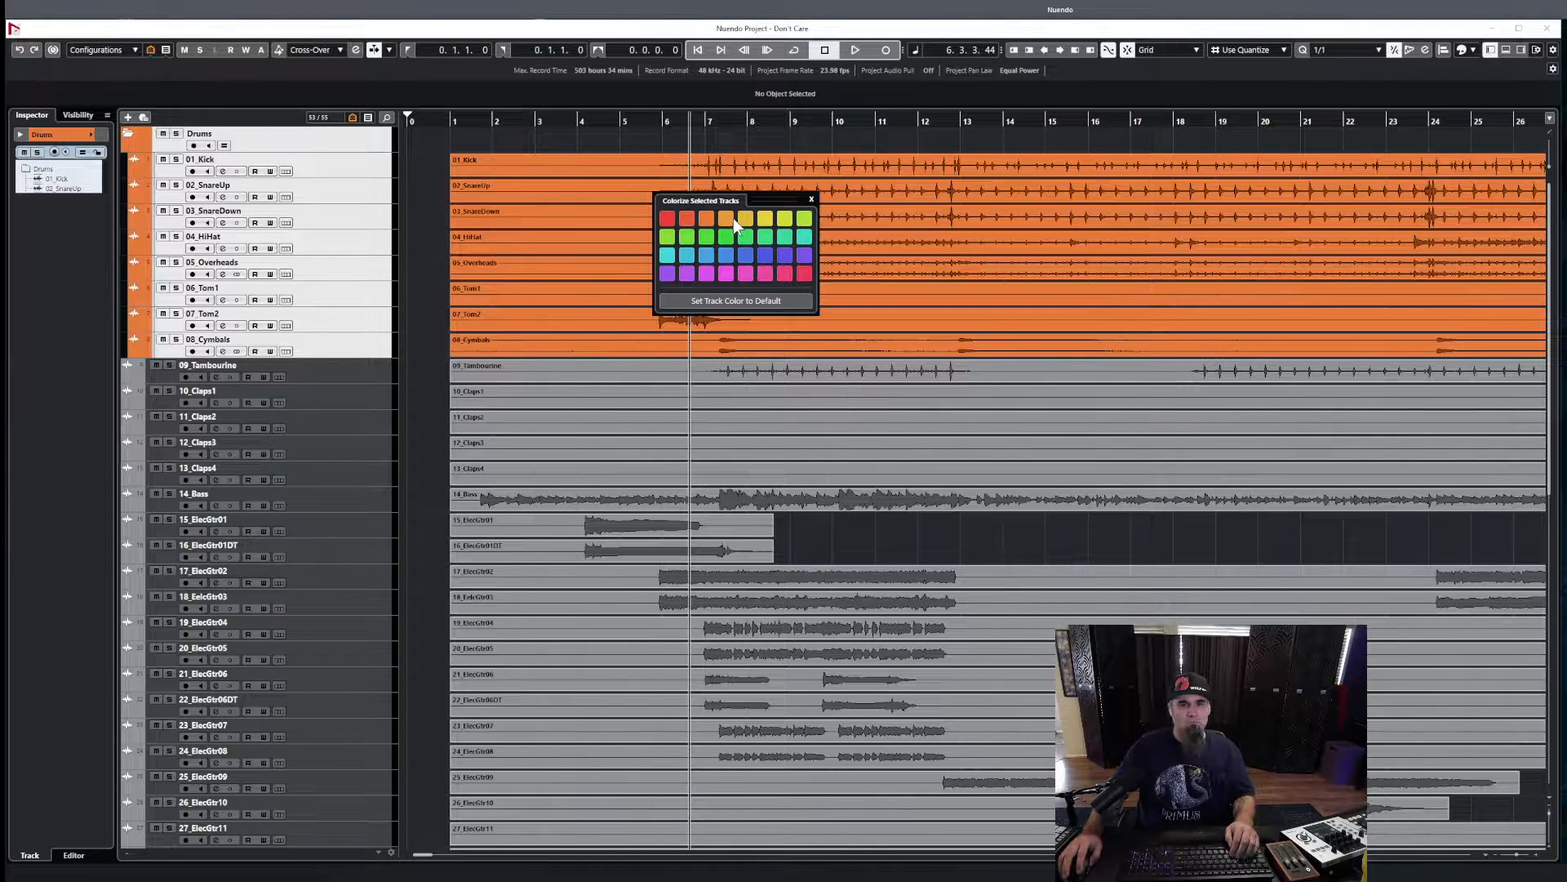
left_click(727, 220)
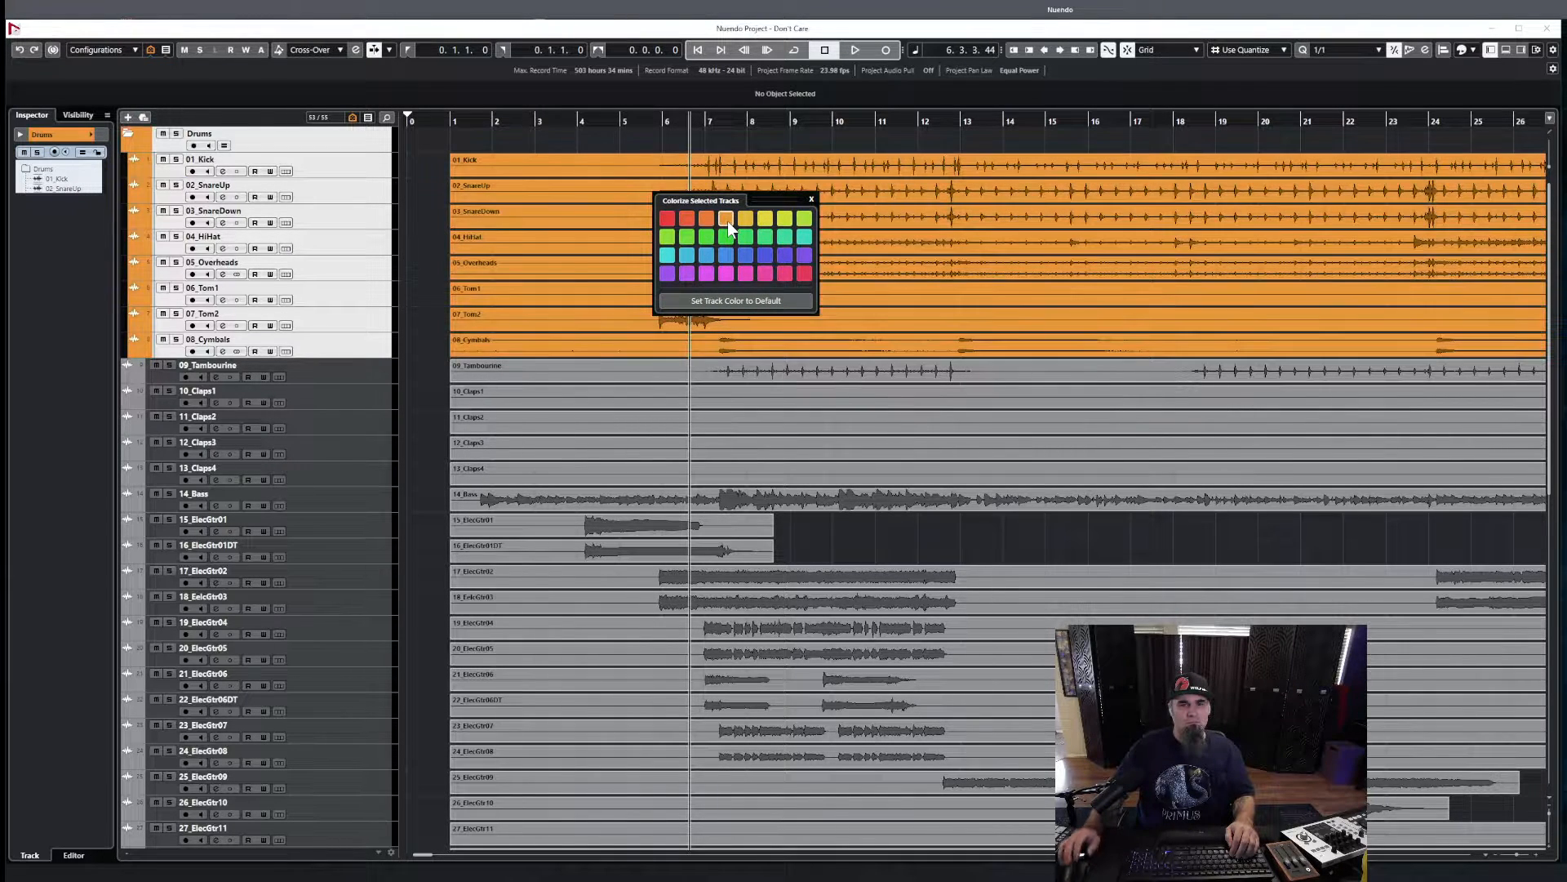
left_click(811, 199)
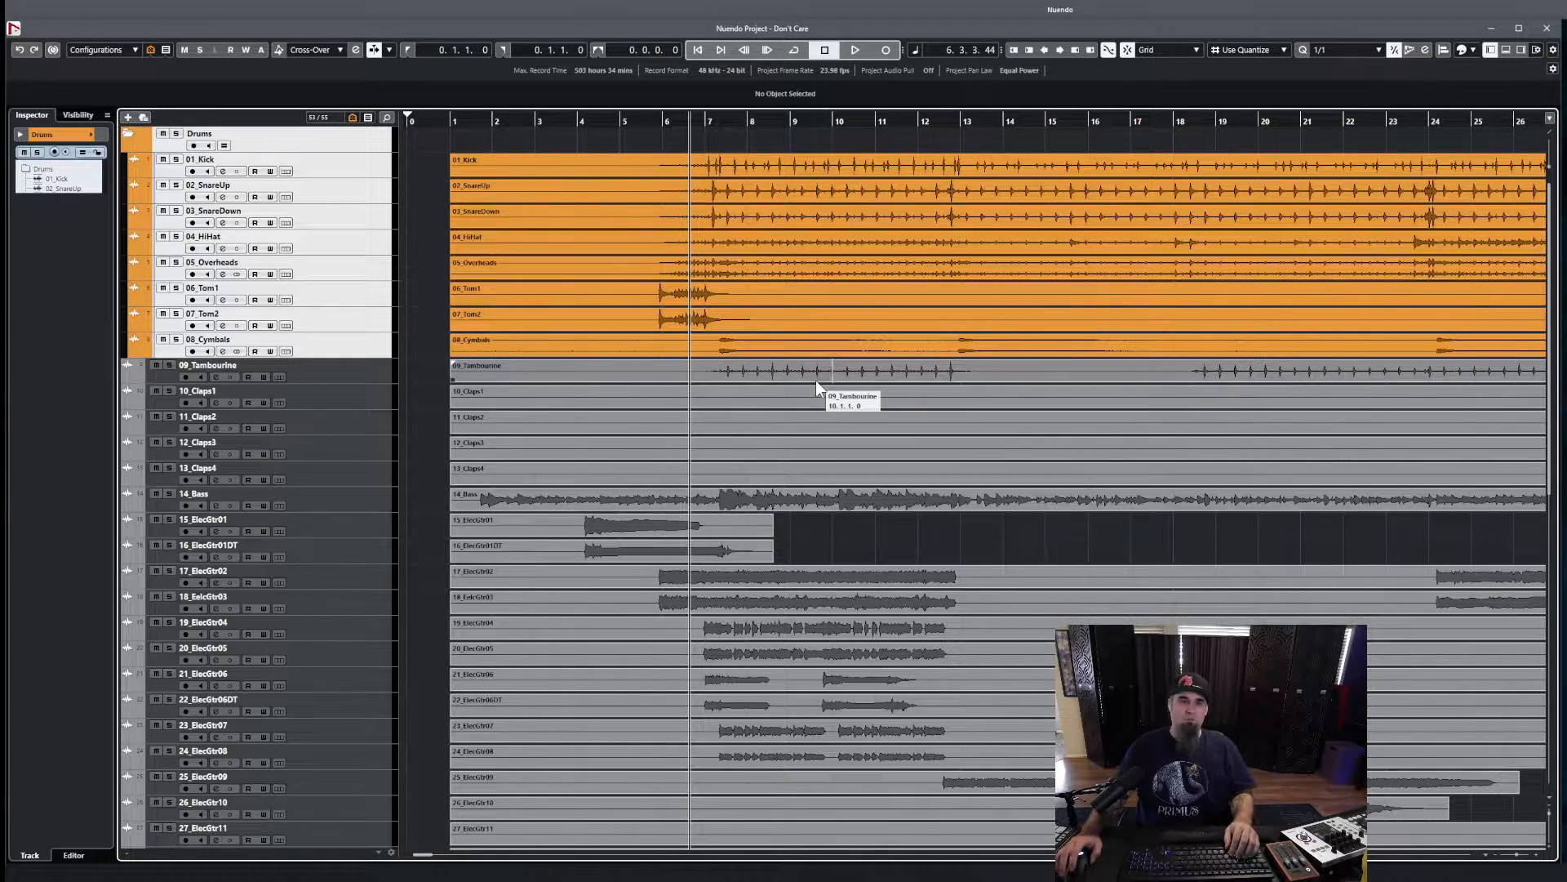
- Add another folder track, named Perc, after the 01_Kick track
left_click(338, 169)
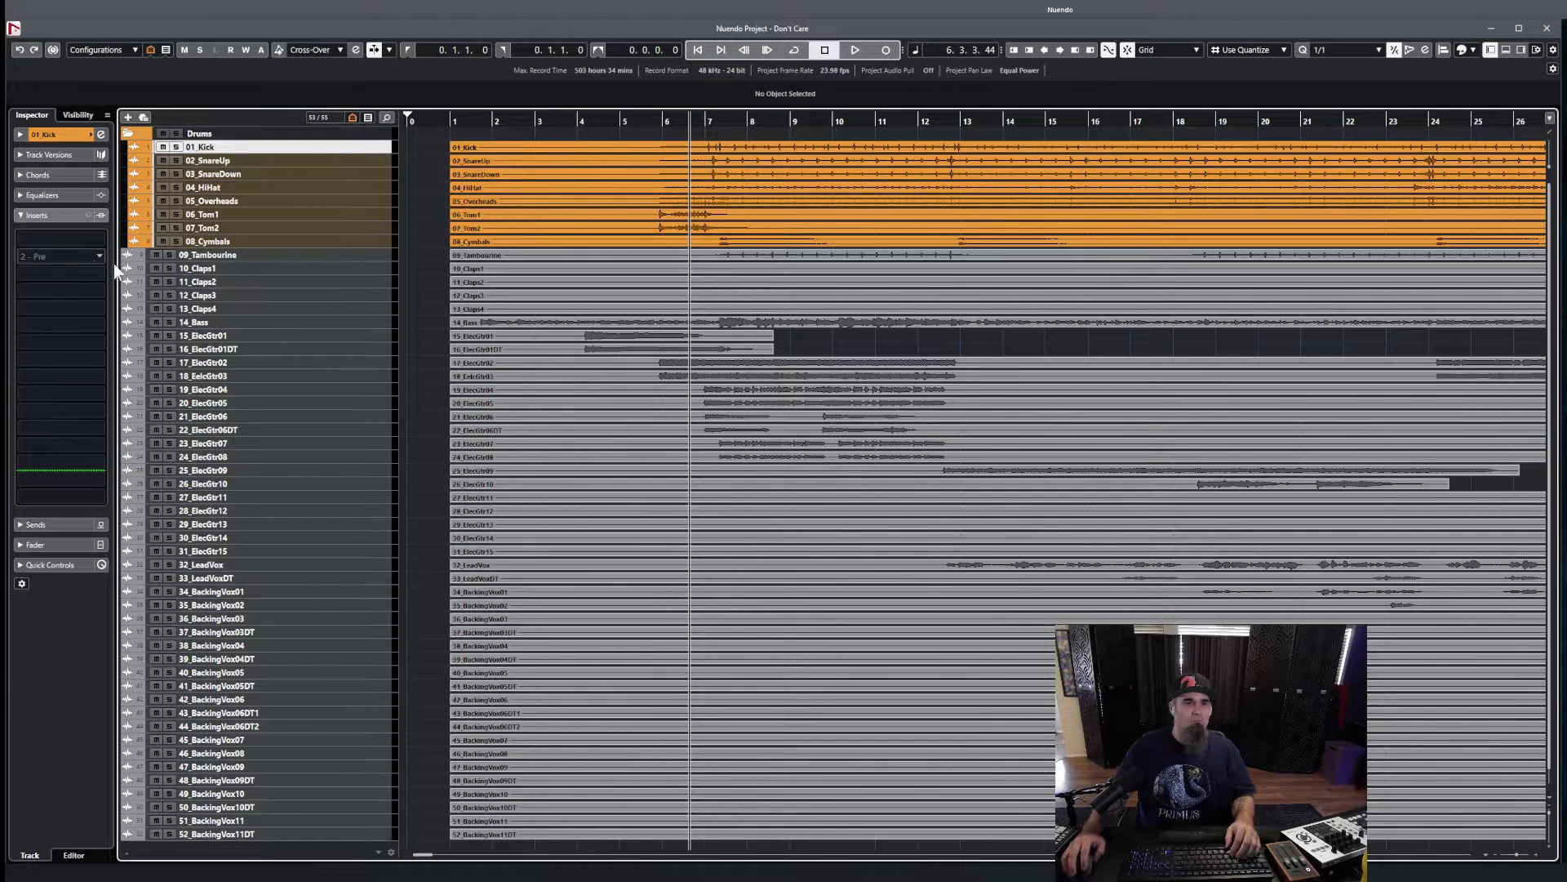
key("ctrl+t")
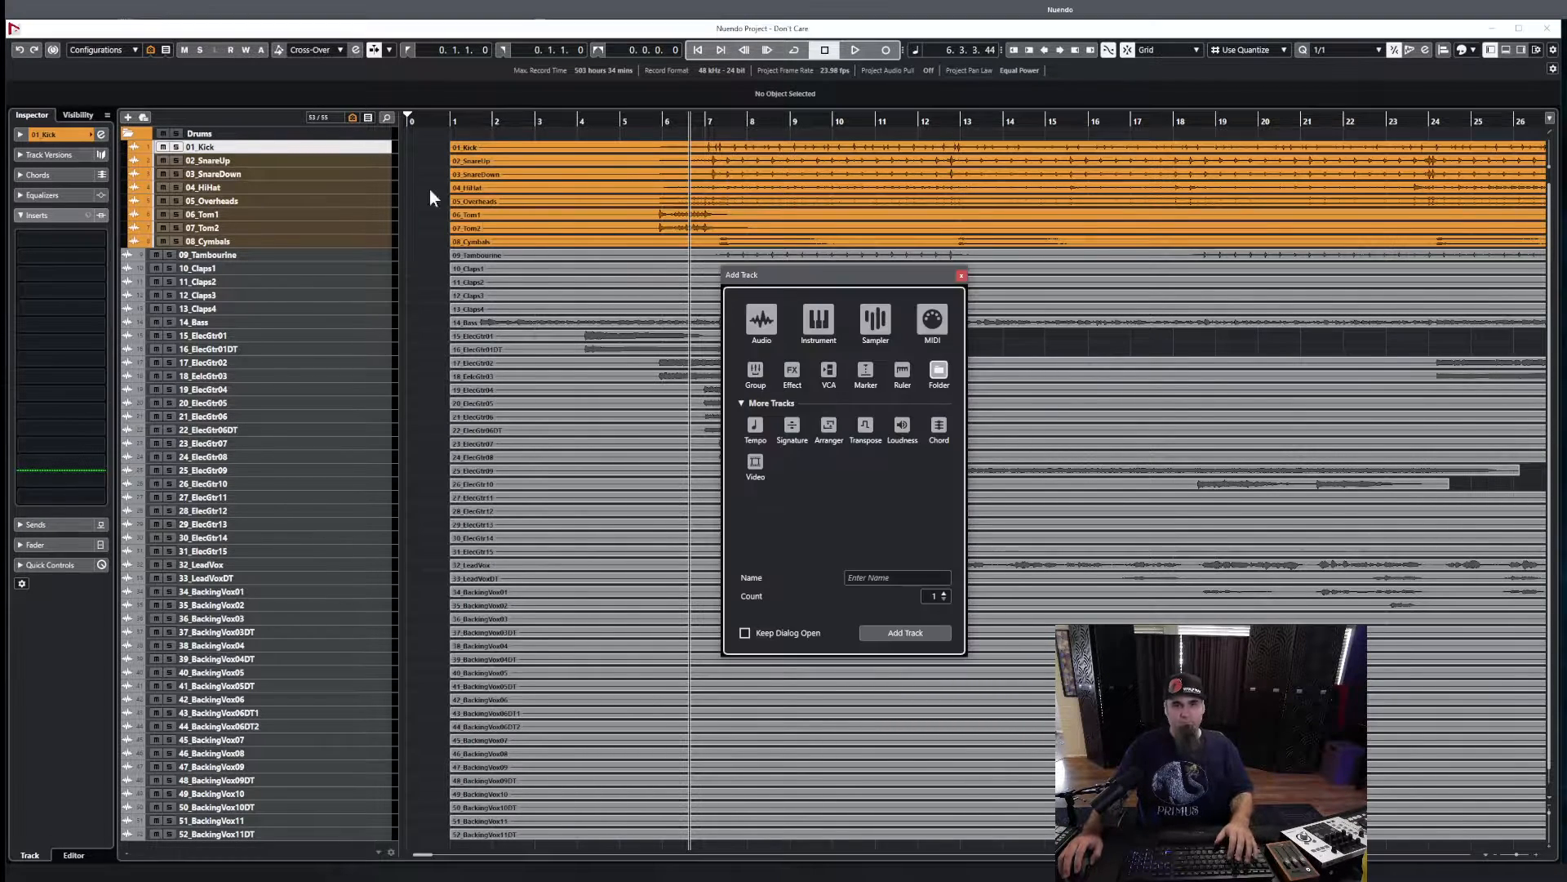
left_click(917, 577)
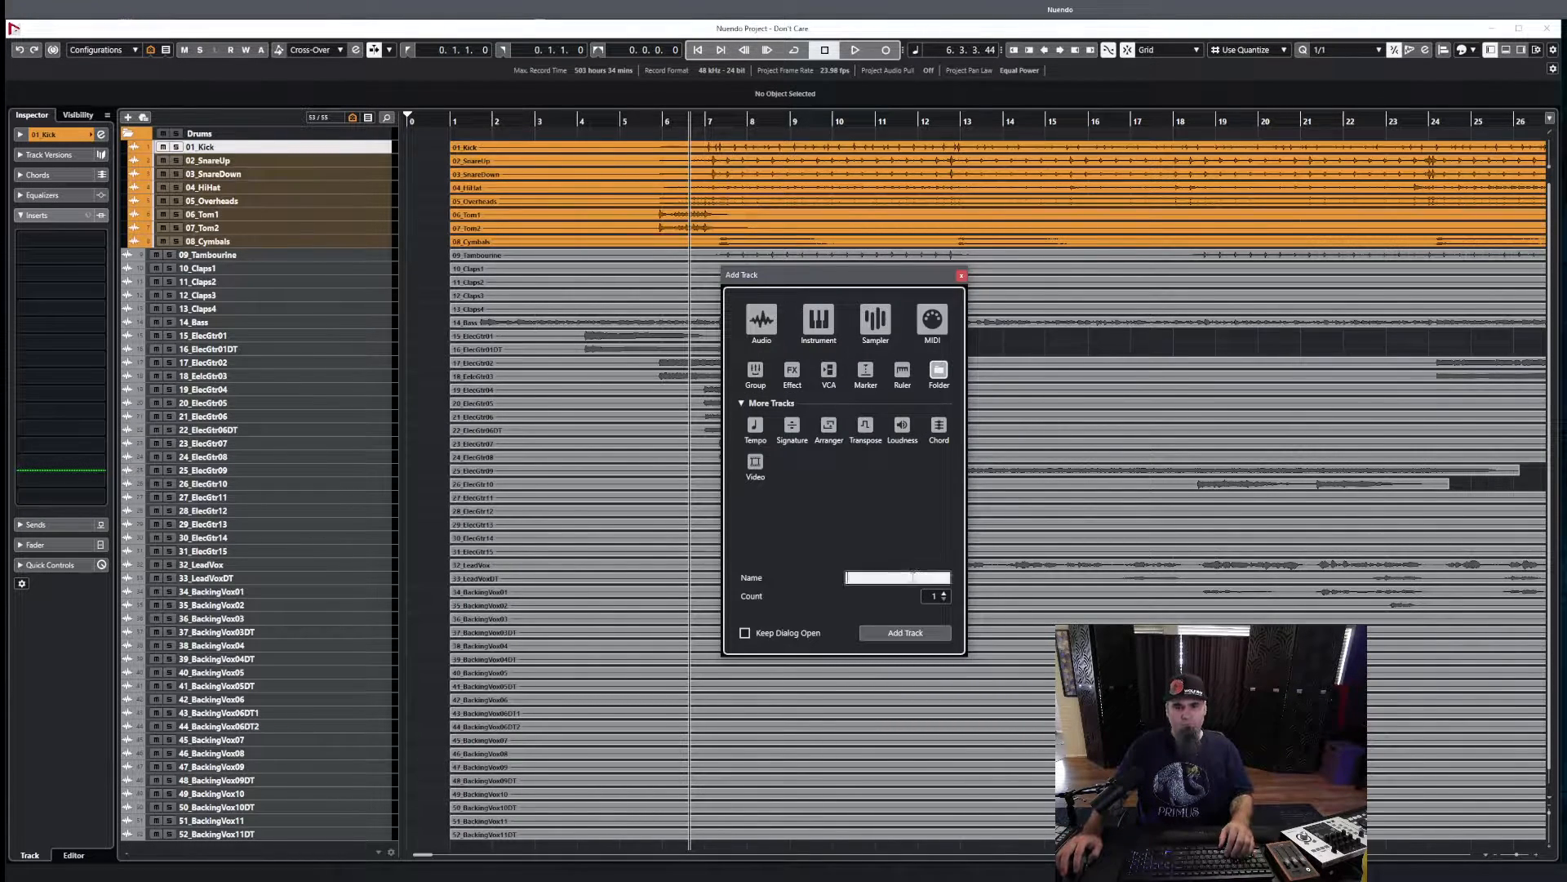
type("zP")
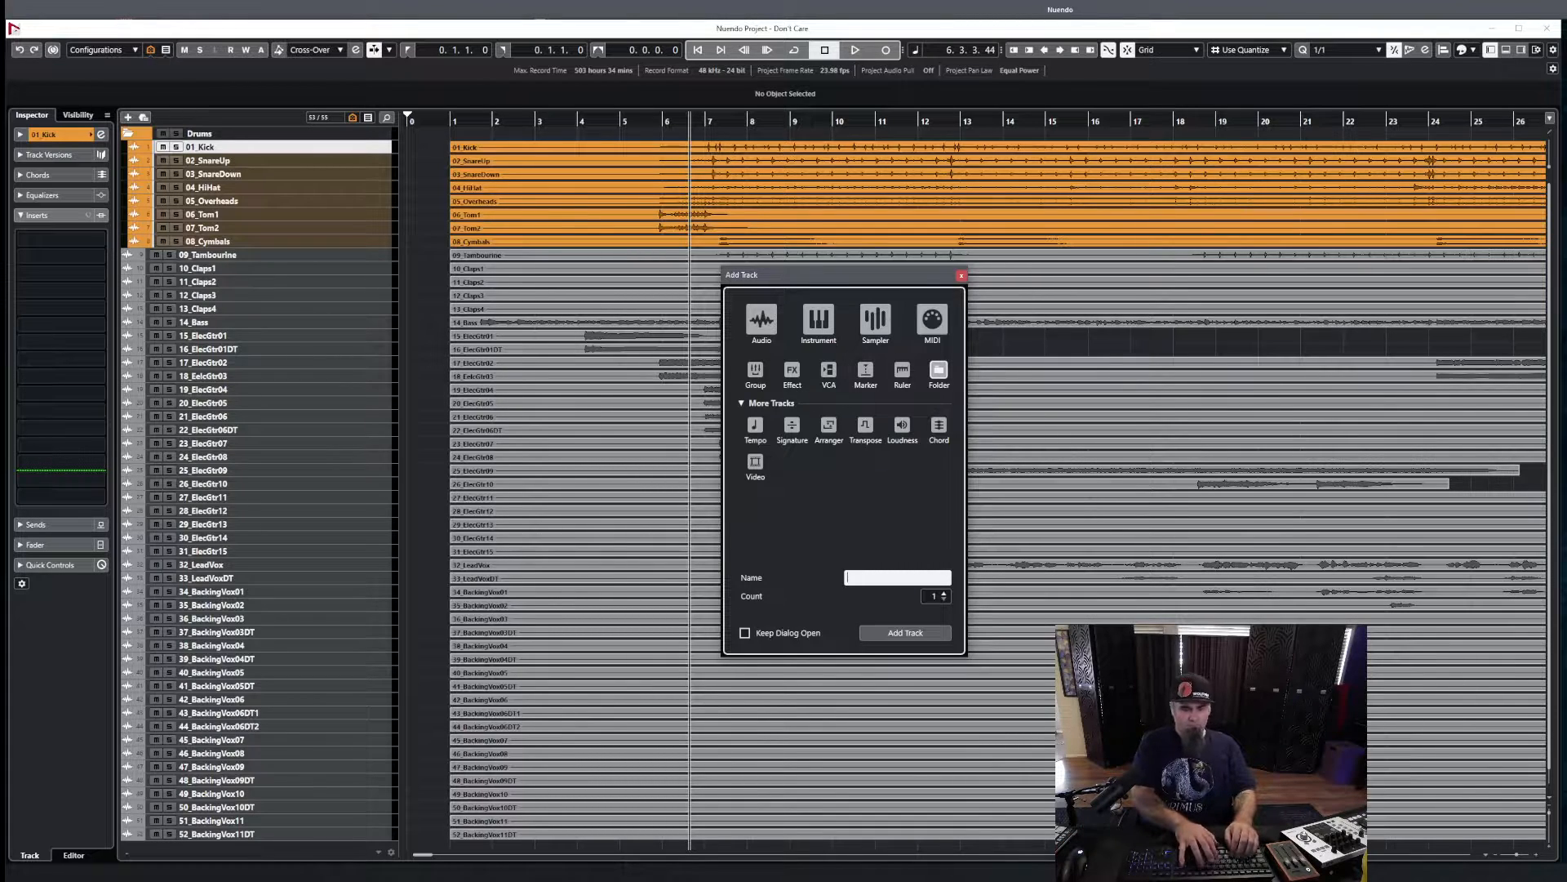
type("Perc")
key("Return")
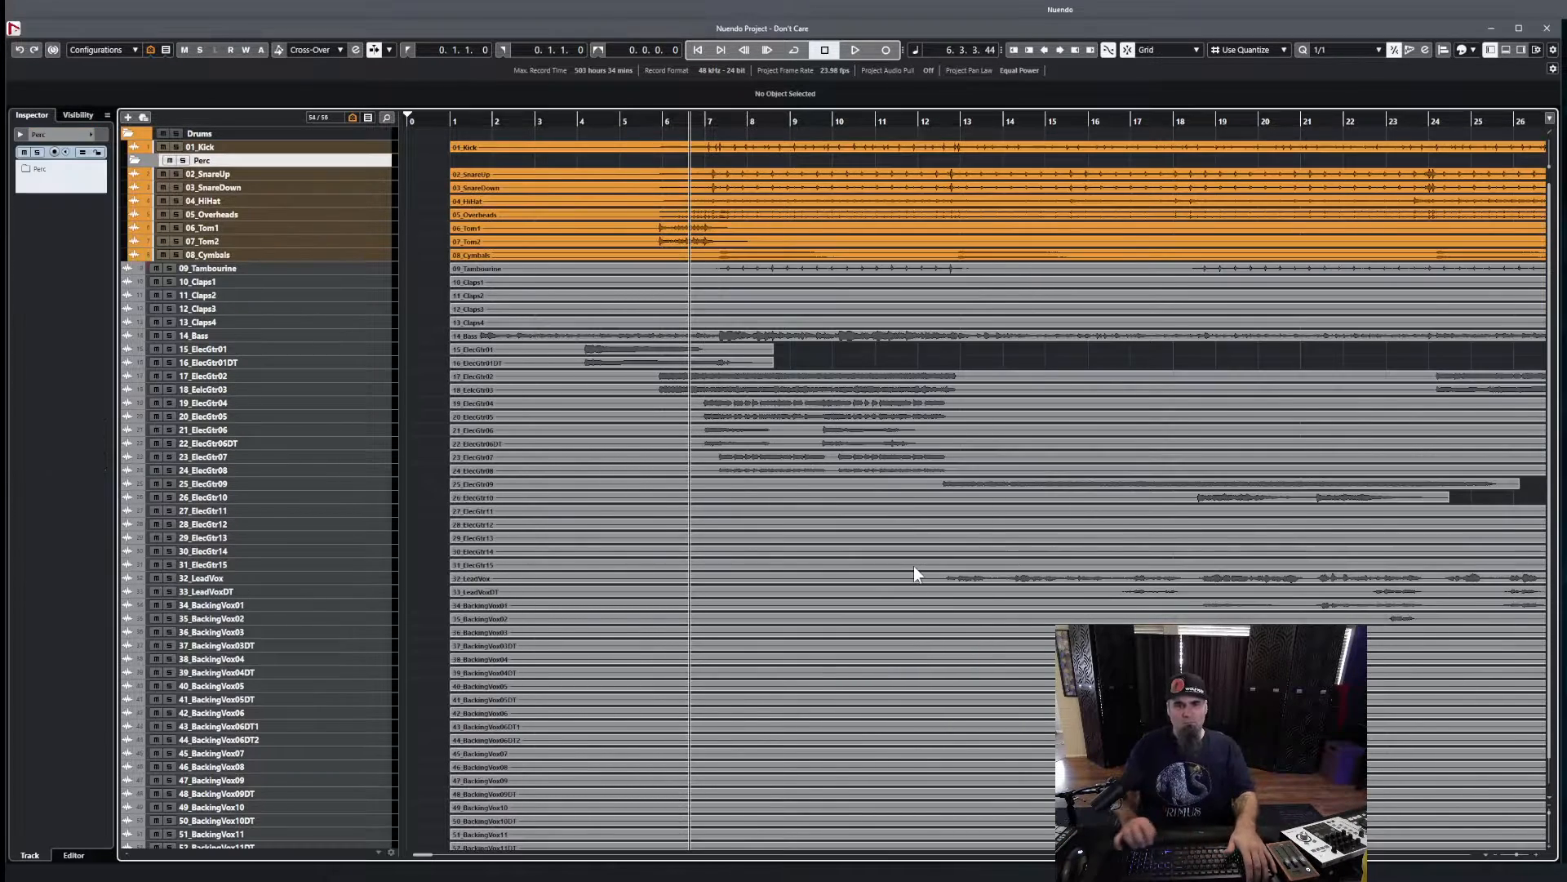
- Move the Perc folder below the drum tracks and put 09_Tambourine and the four Claps tracks inside it in numerical order
left_click_drag(247, 159, 307, 258)
left_click(318, 285)
left_click(317, 308, "shift")
left_click(288, 322, "shift")
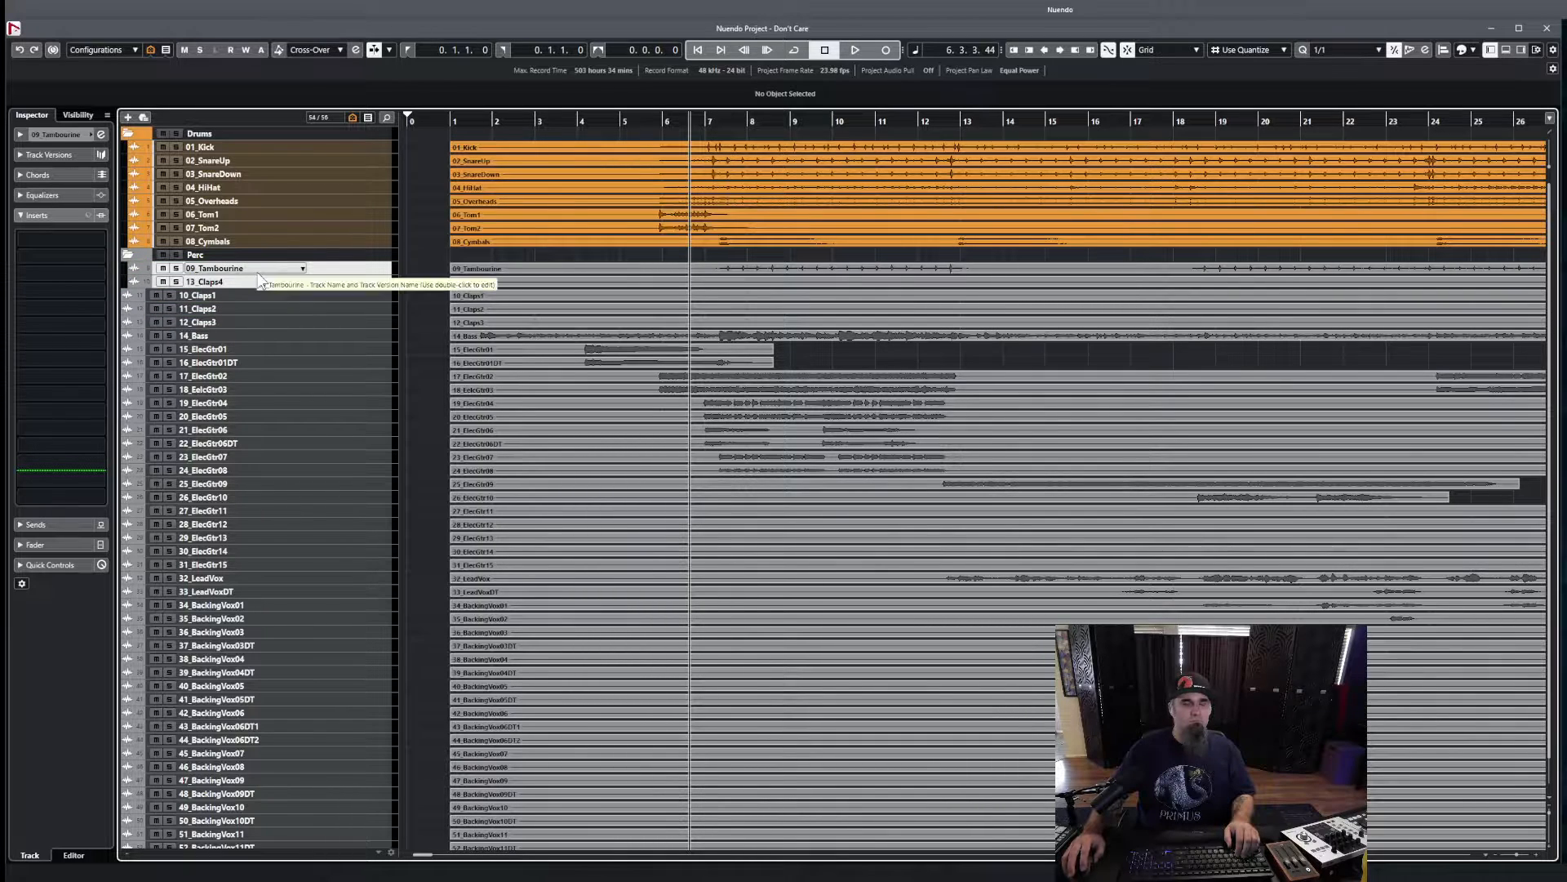
left_click(305, 295)
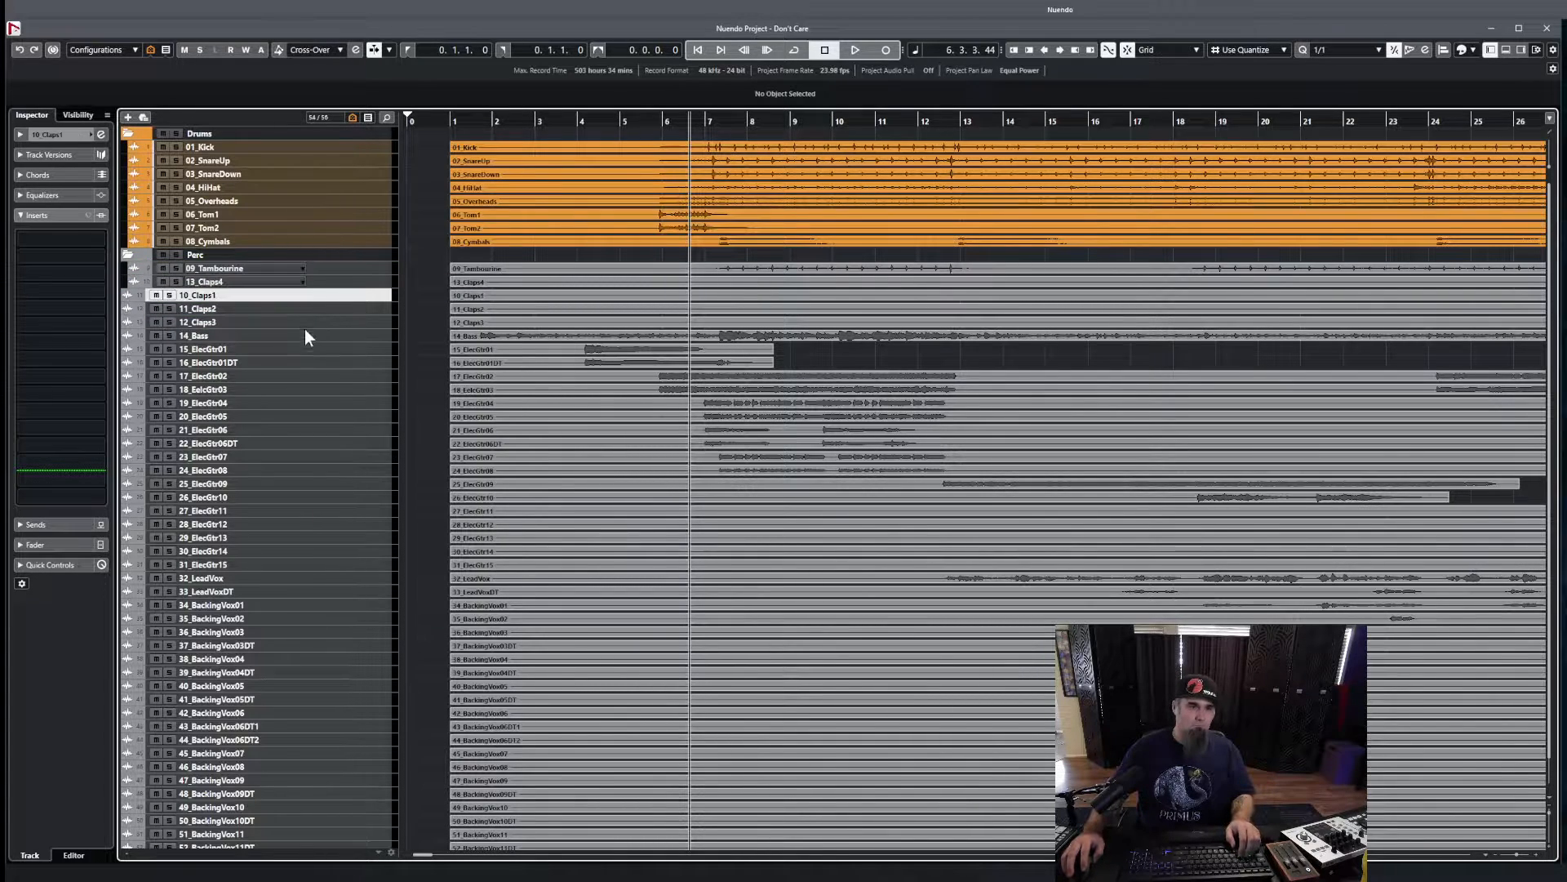
left_click(306, 323, "shift")
left_click_drag(238, 297, 263, 323)
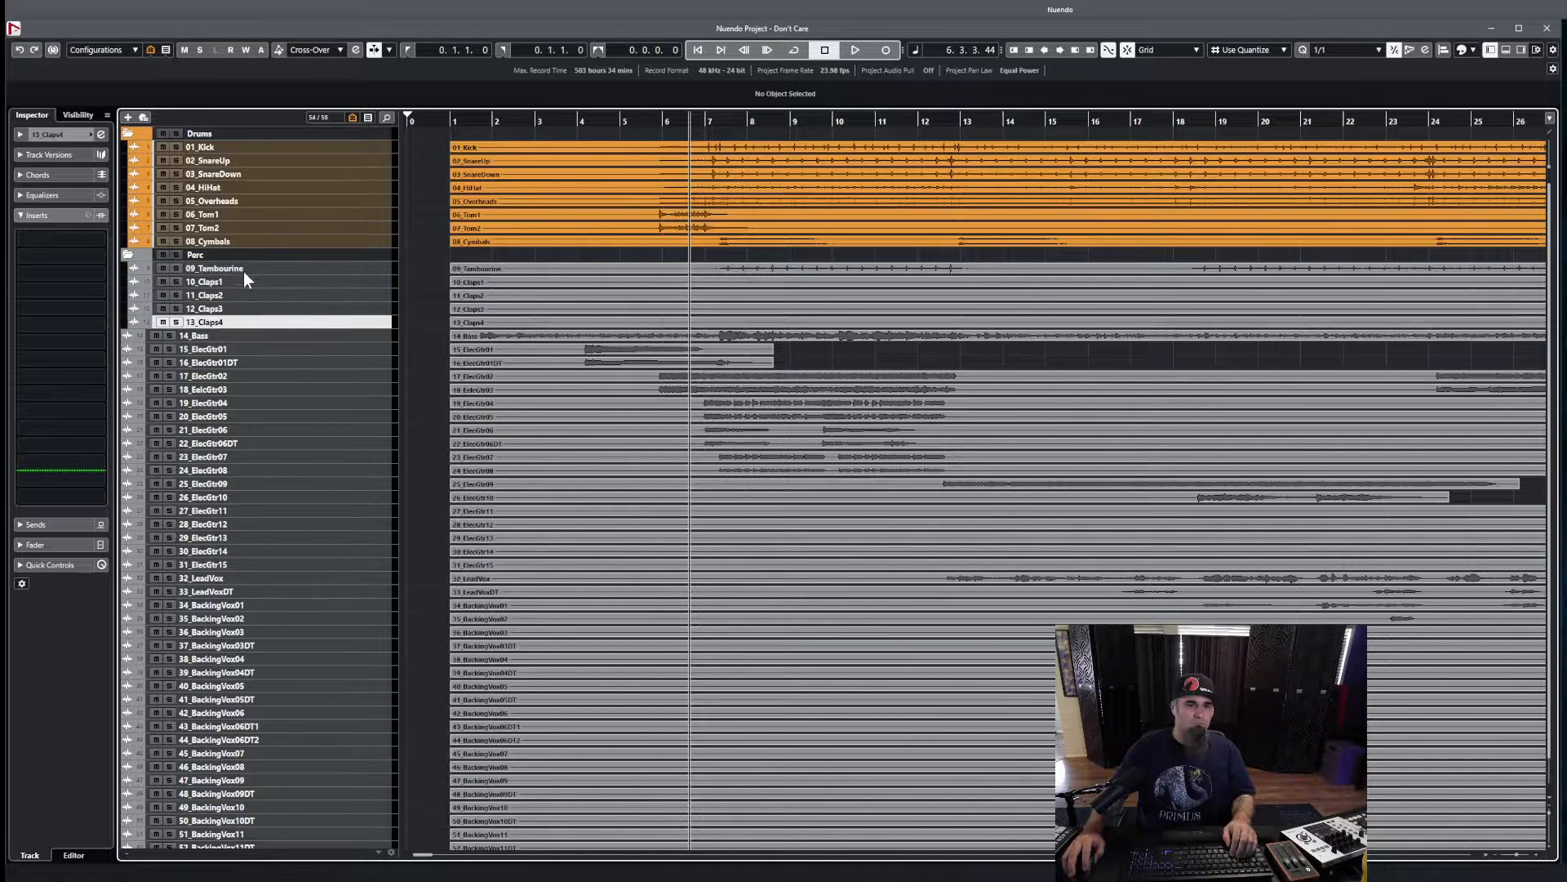
- Colour the Perc folder with its tambourine and claps tracks red-orange
left_click(303, 256)
left_click(321, 307, "shift")
left_click(321, 320, "shift")
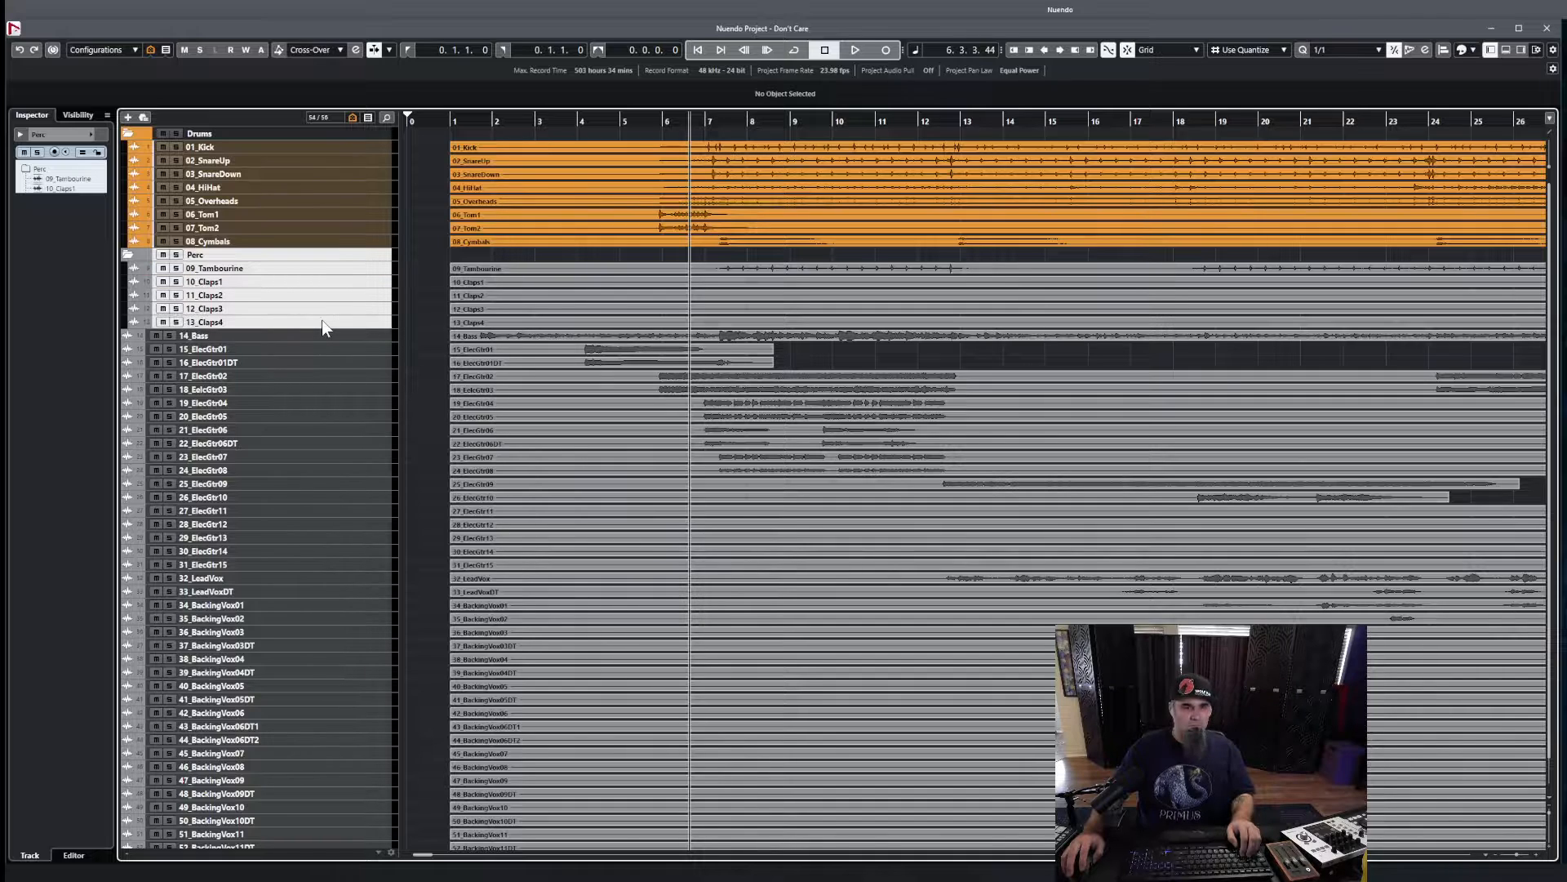
key("alt+c")
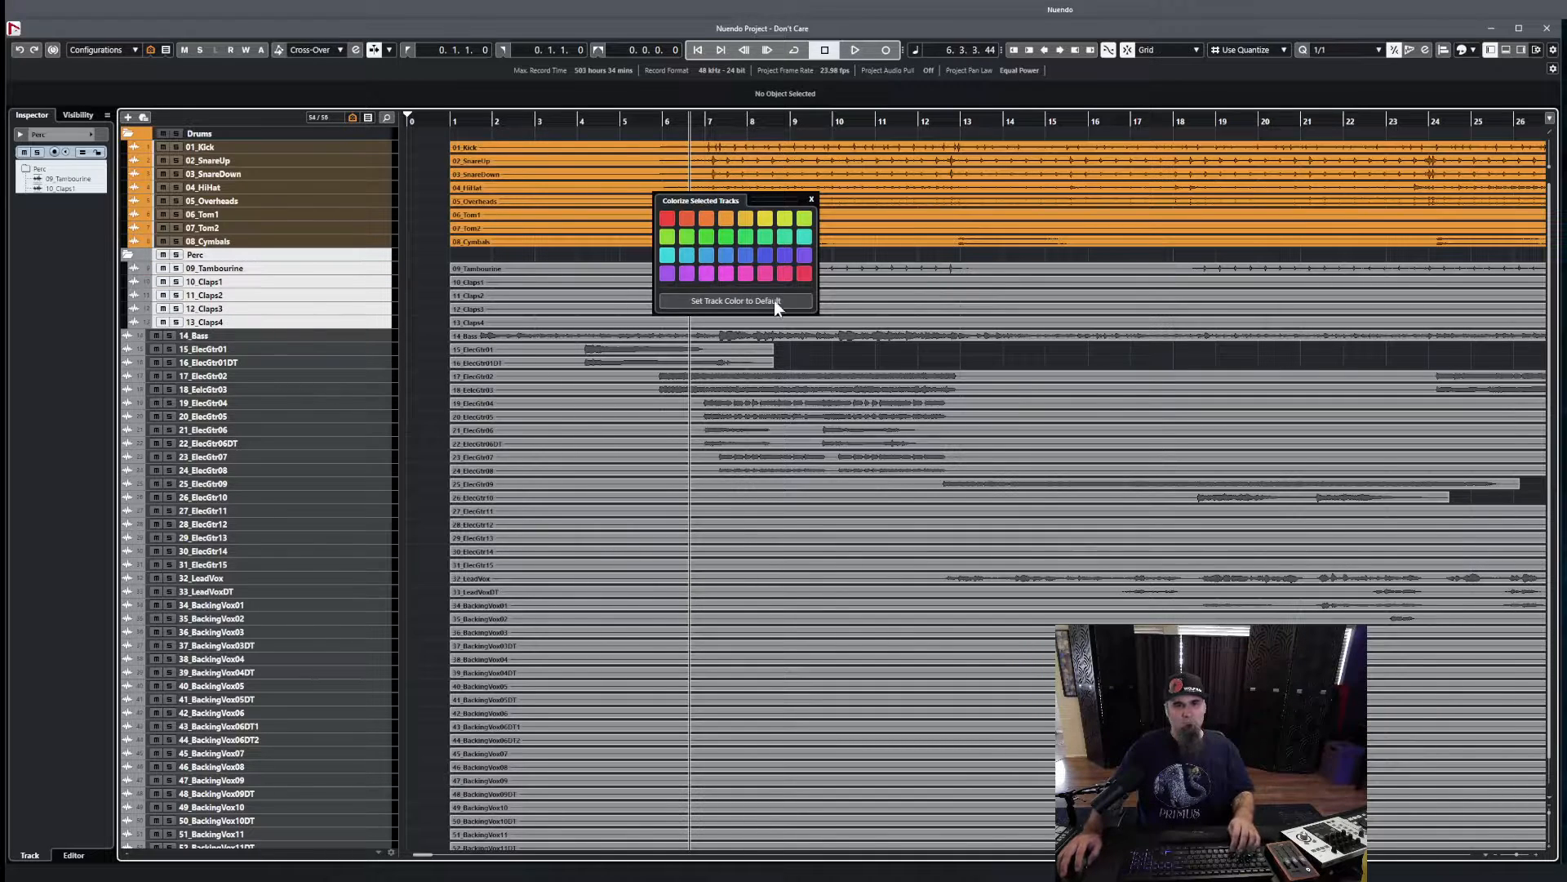
left_click(710, 219)
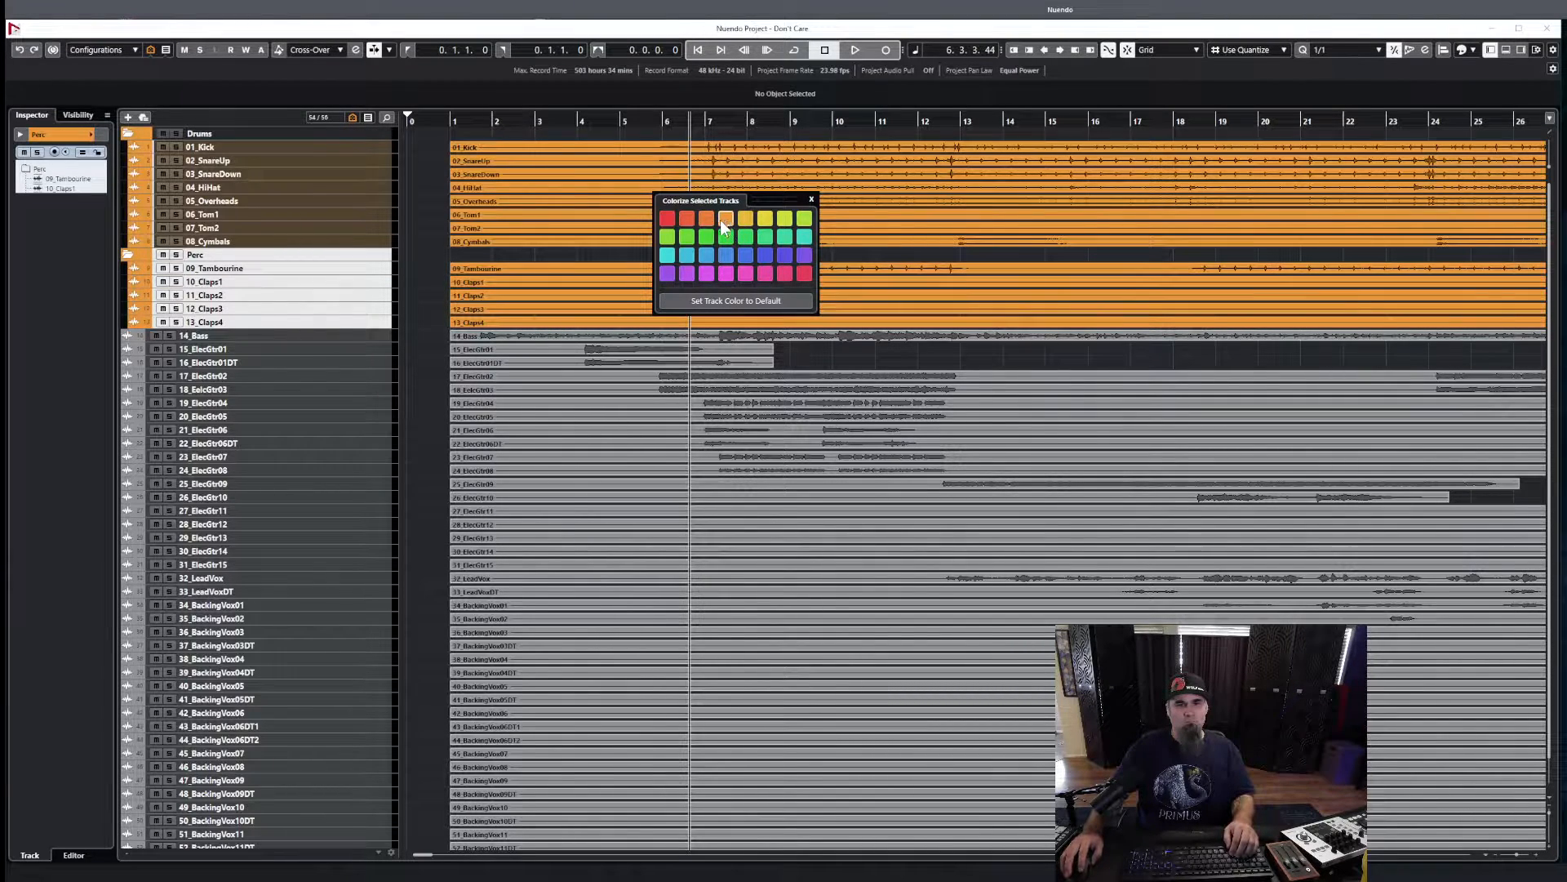
left_click(812, 200)
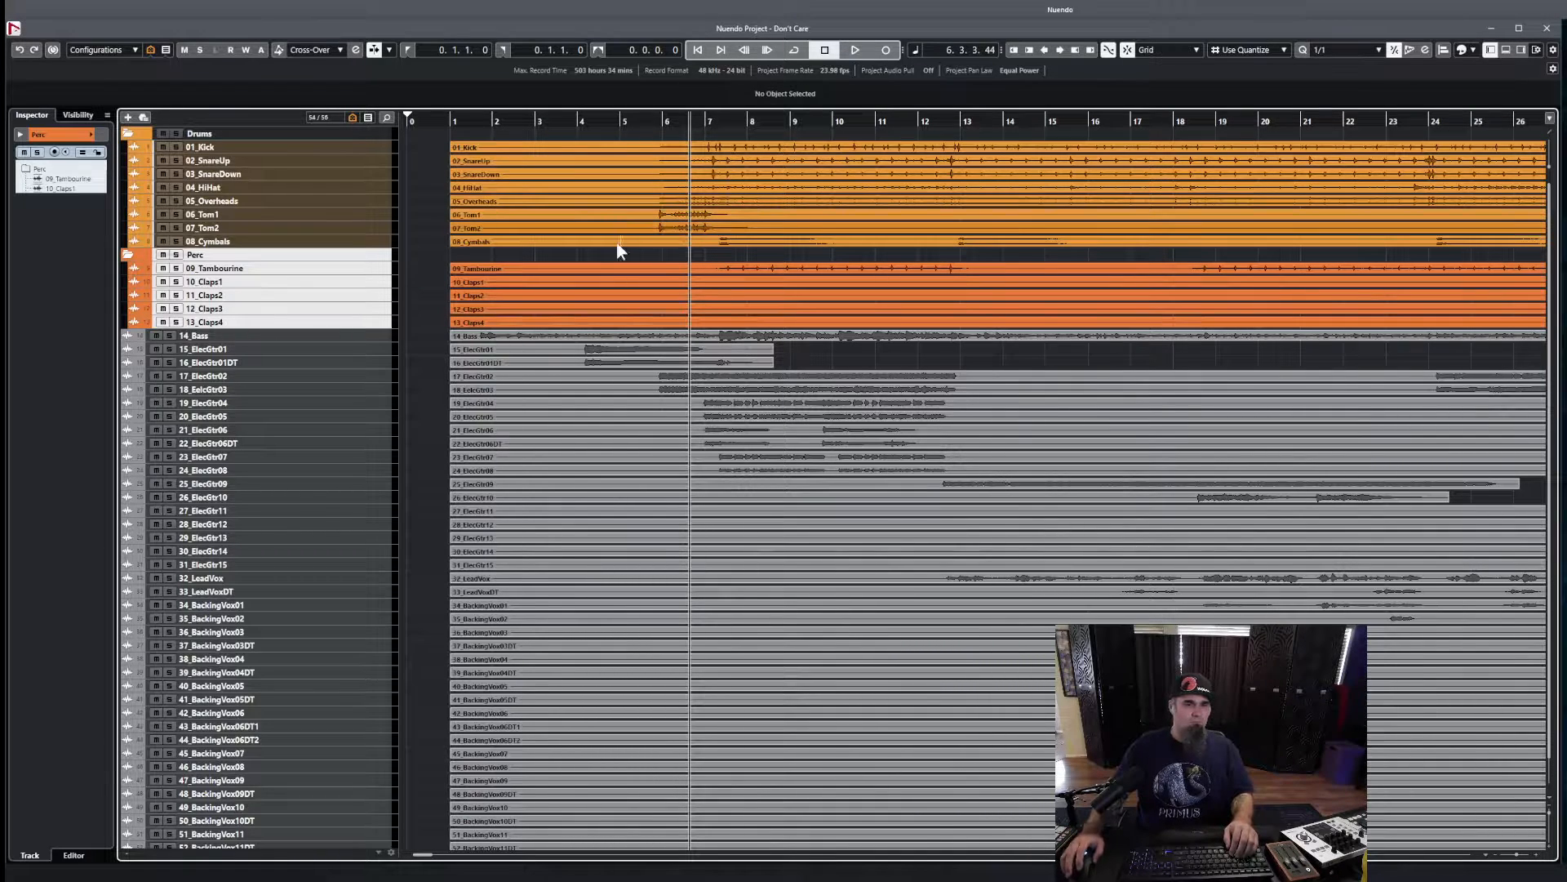
- Colour the 14_Bass track purple
left_click(336, 337)
key("alt+shift+c")
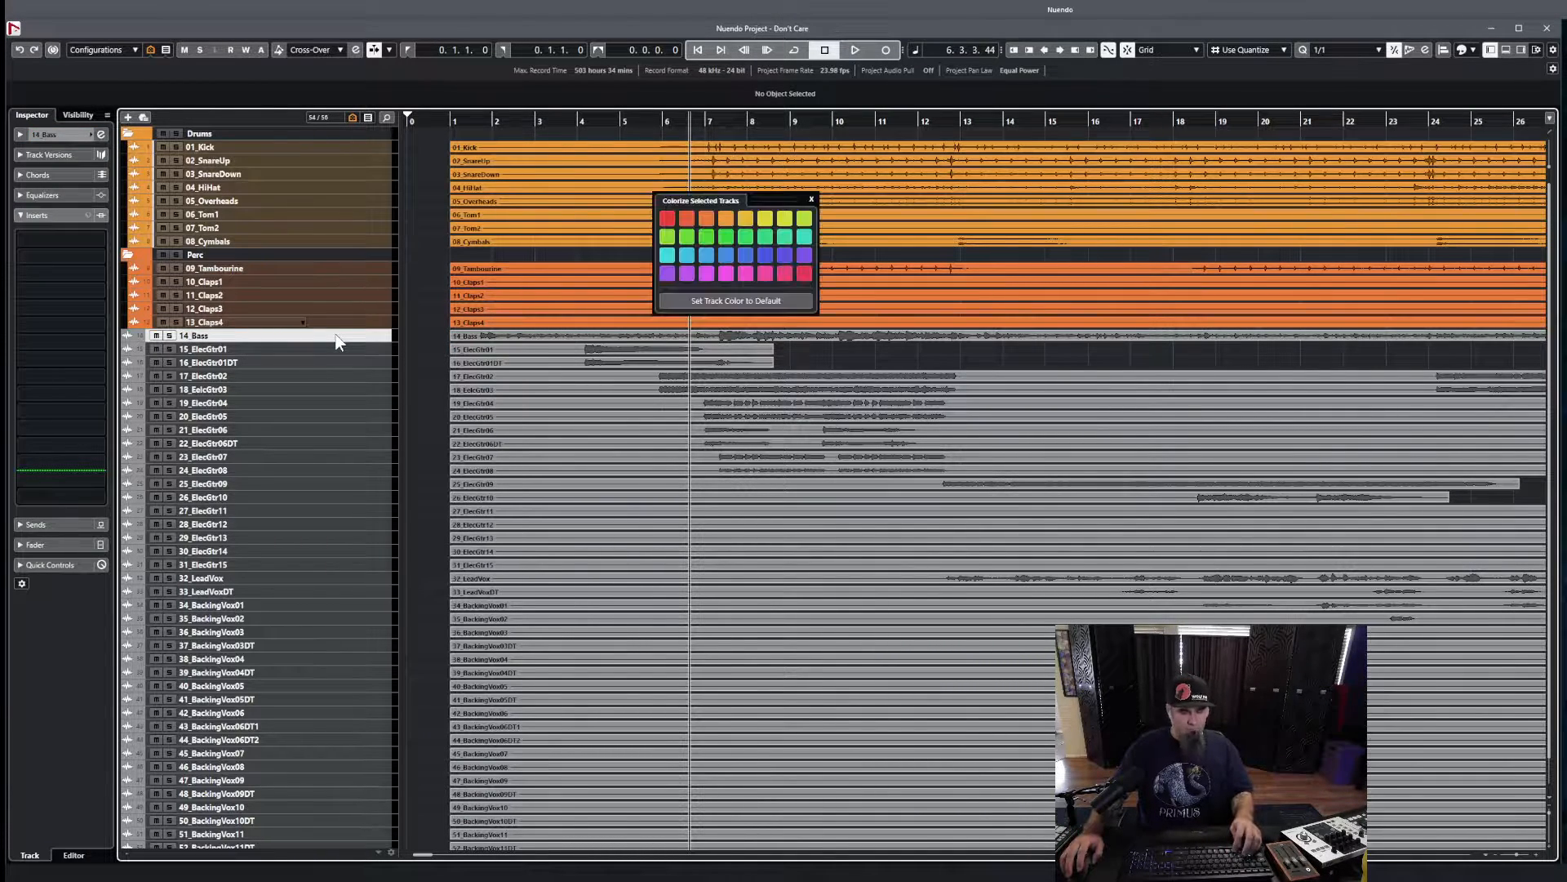
left_click(668, 276)
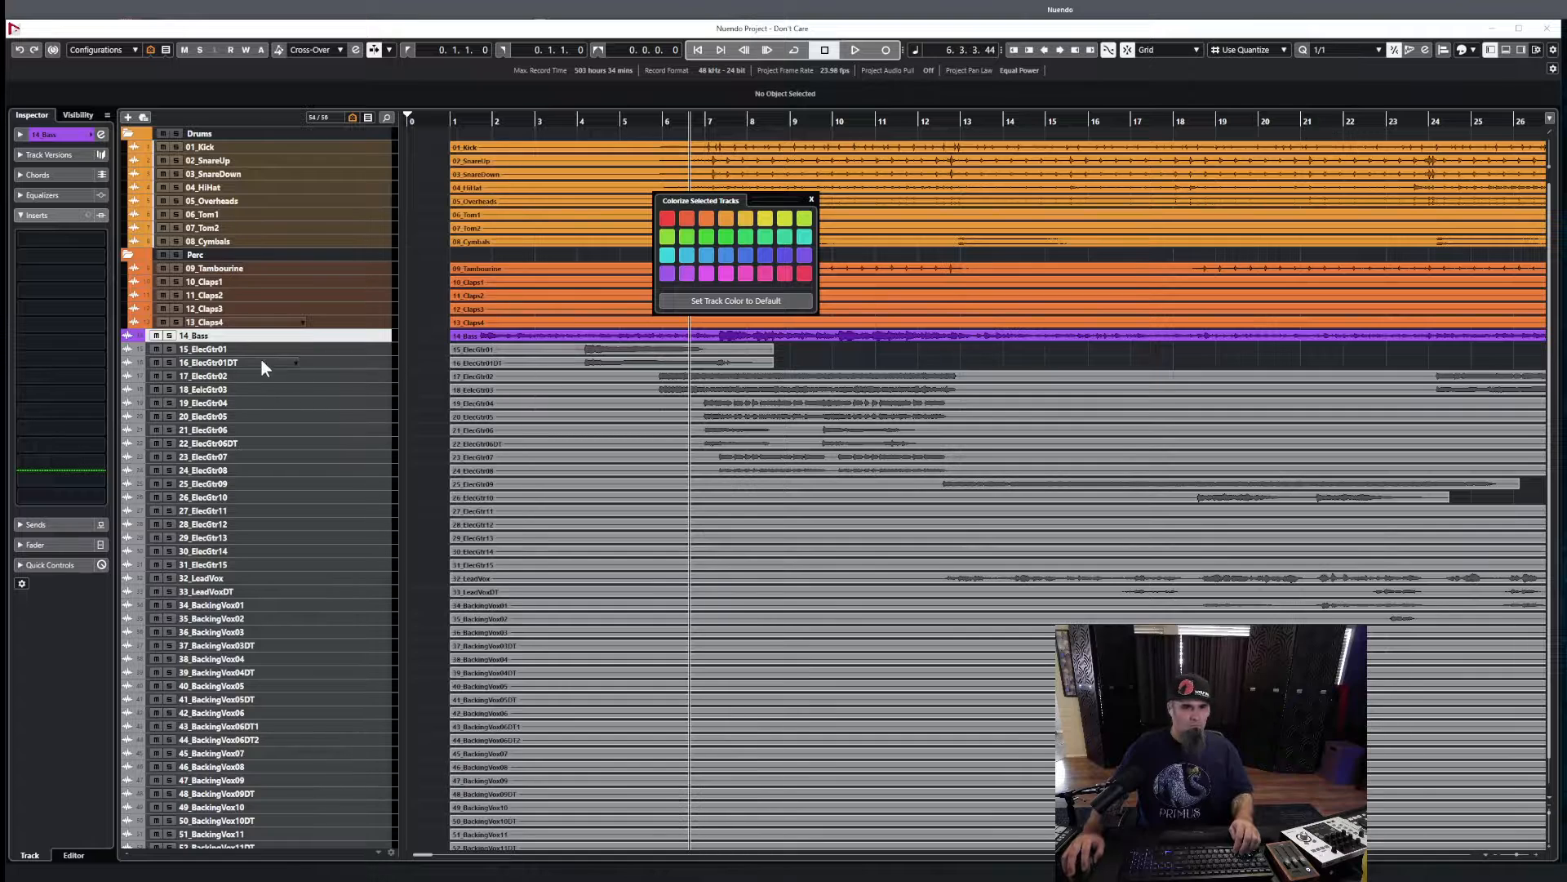
- Move the electric guitar tracks 15_ElecGtr01 through 31_ElecGtr15 into a new folder named Guitars
left_click(336, 349)
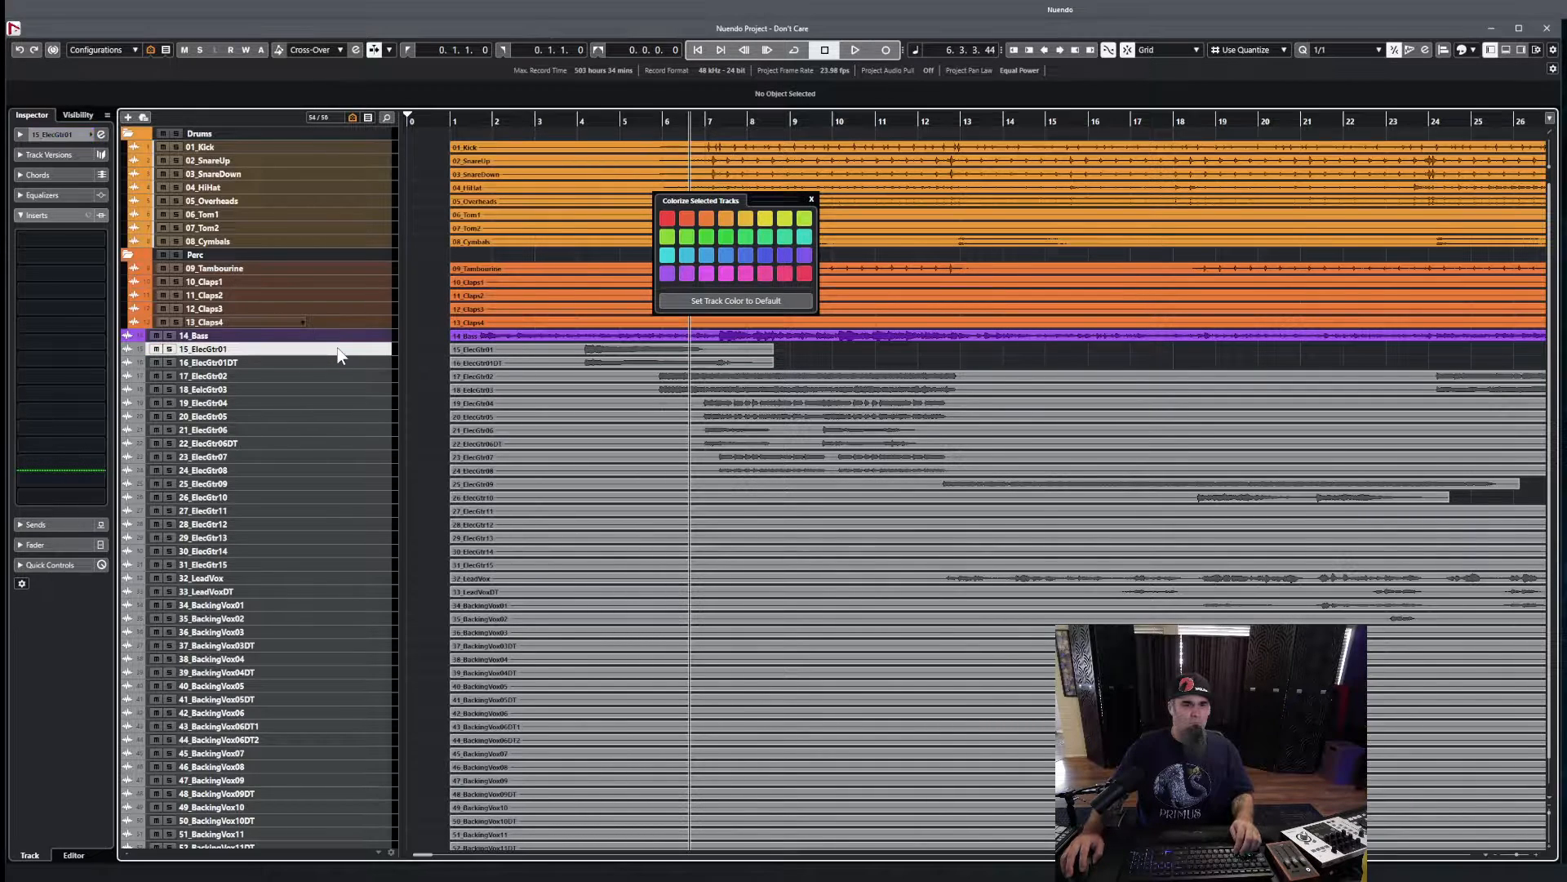
left_click(283, 565, "shift")
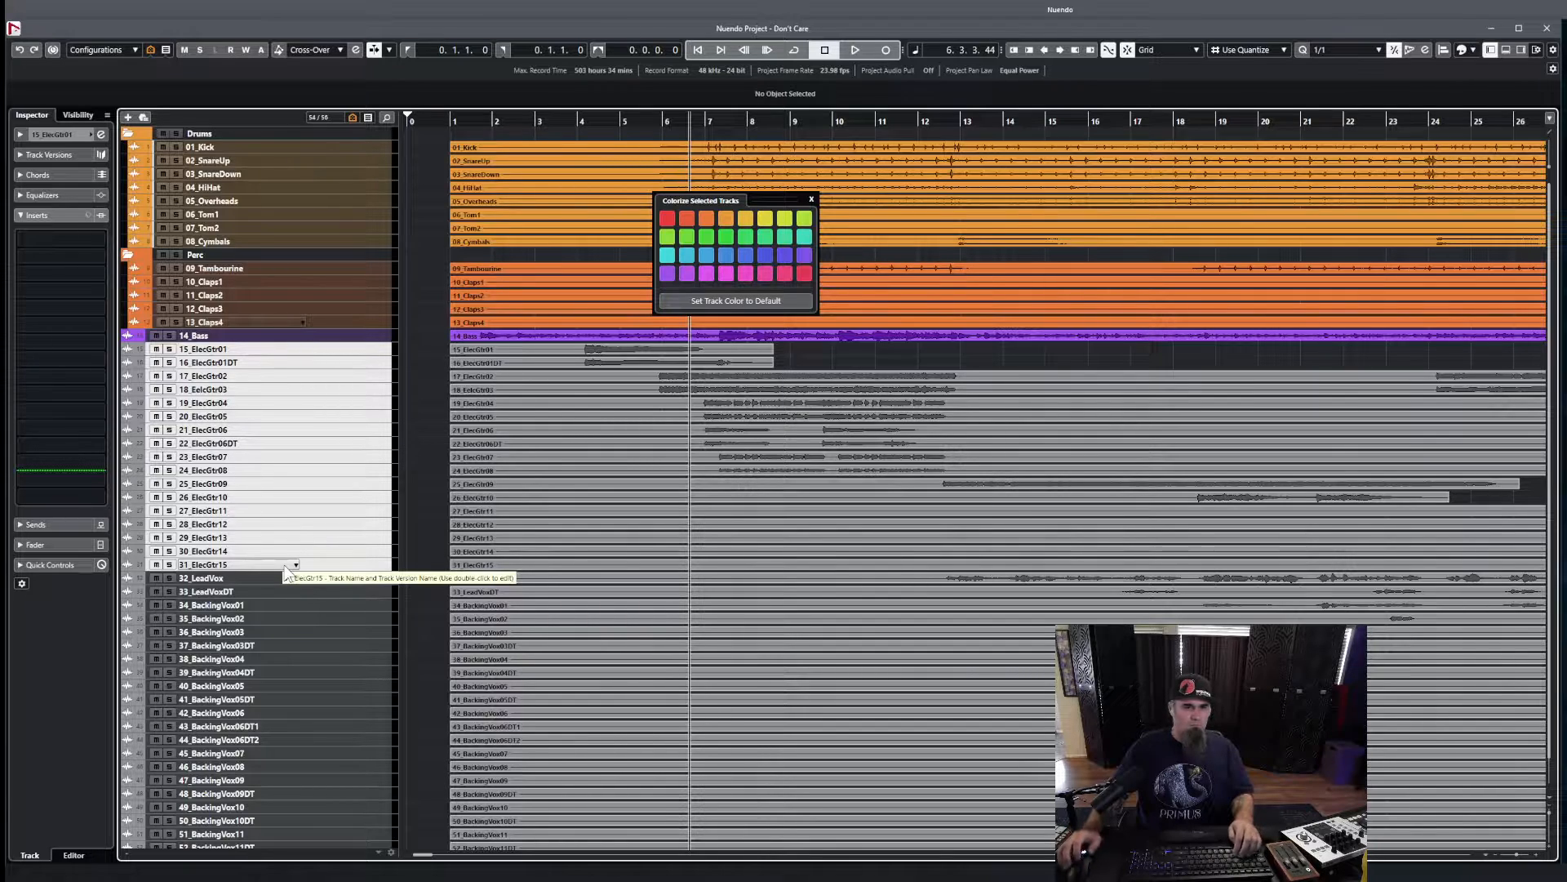
right_click(340, 568)
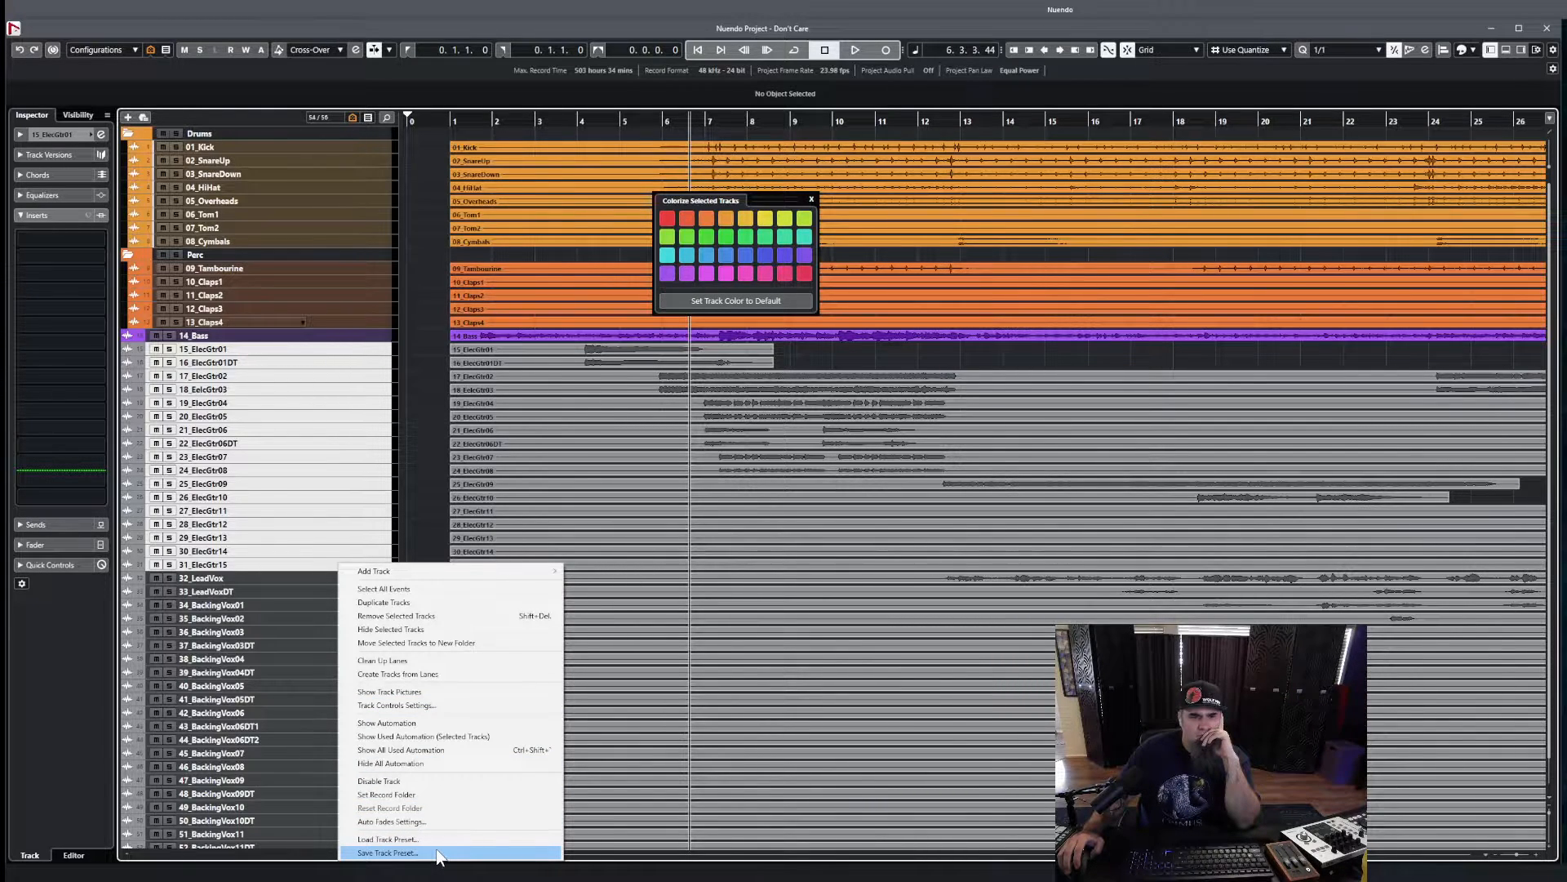
left_click(466, 642)
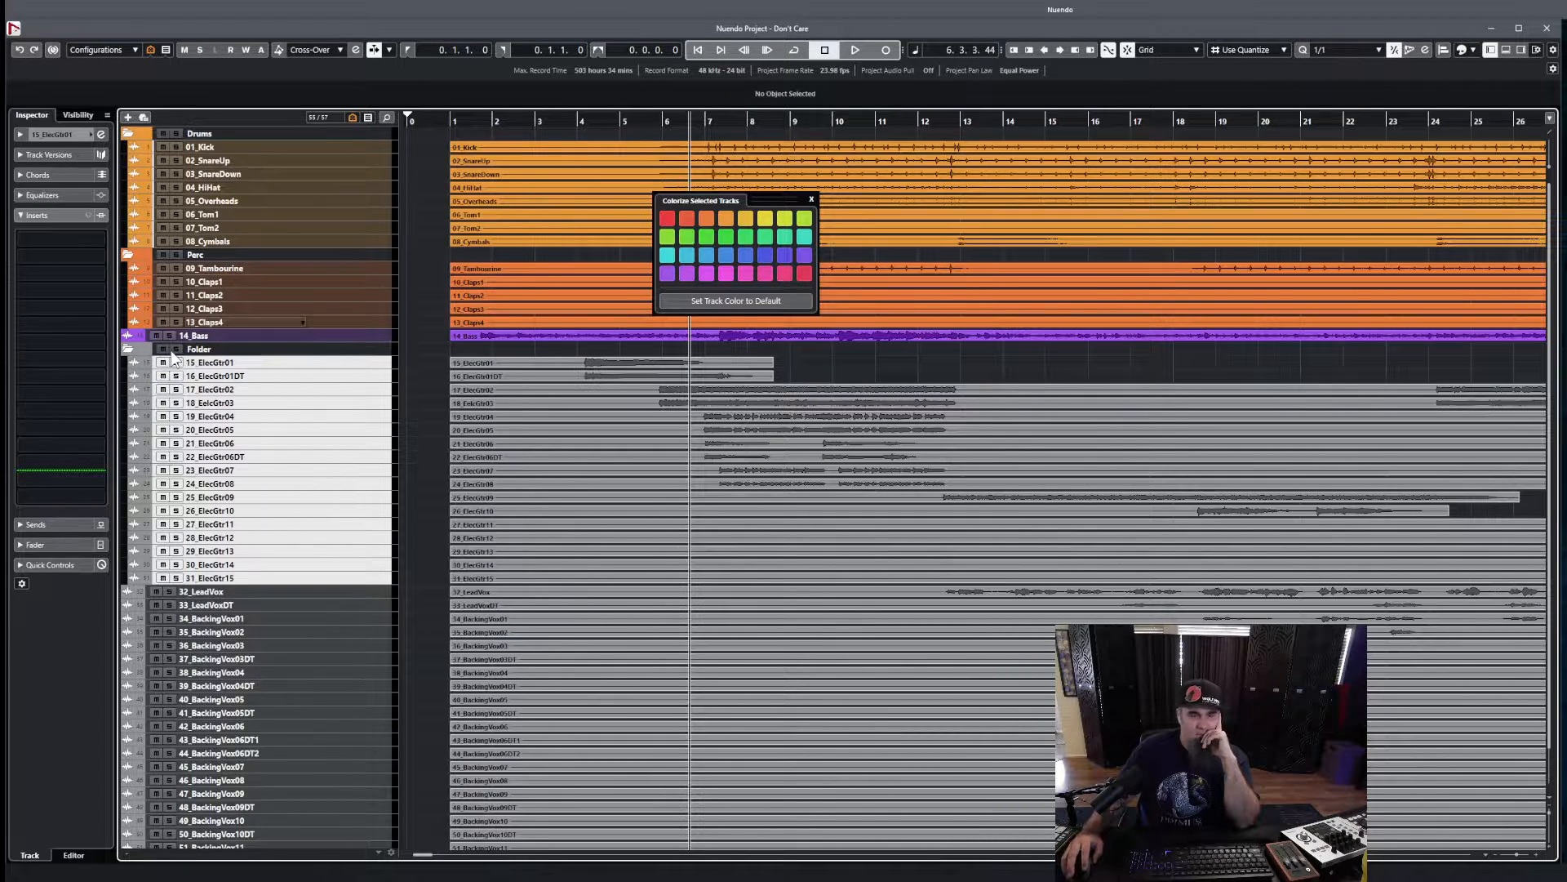
left_click(326, 353)
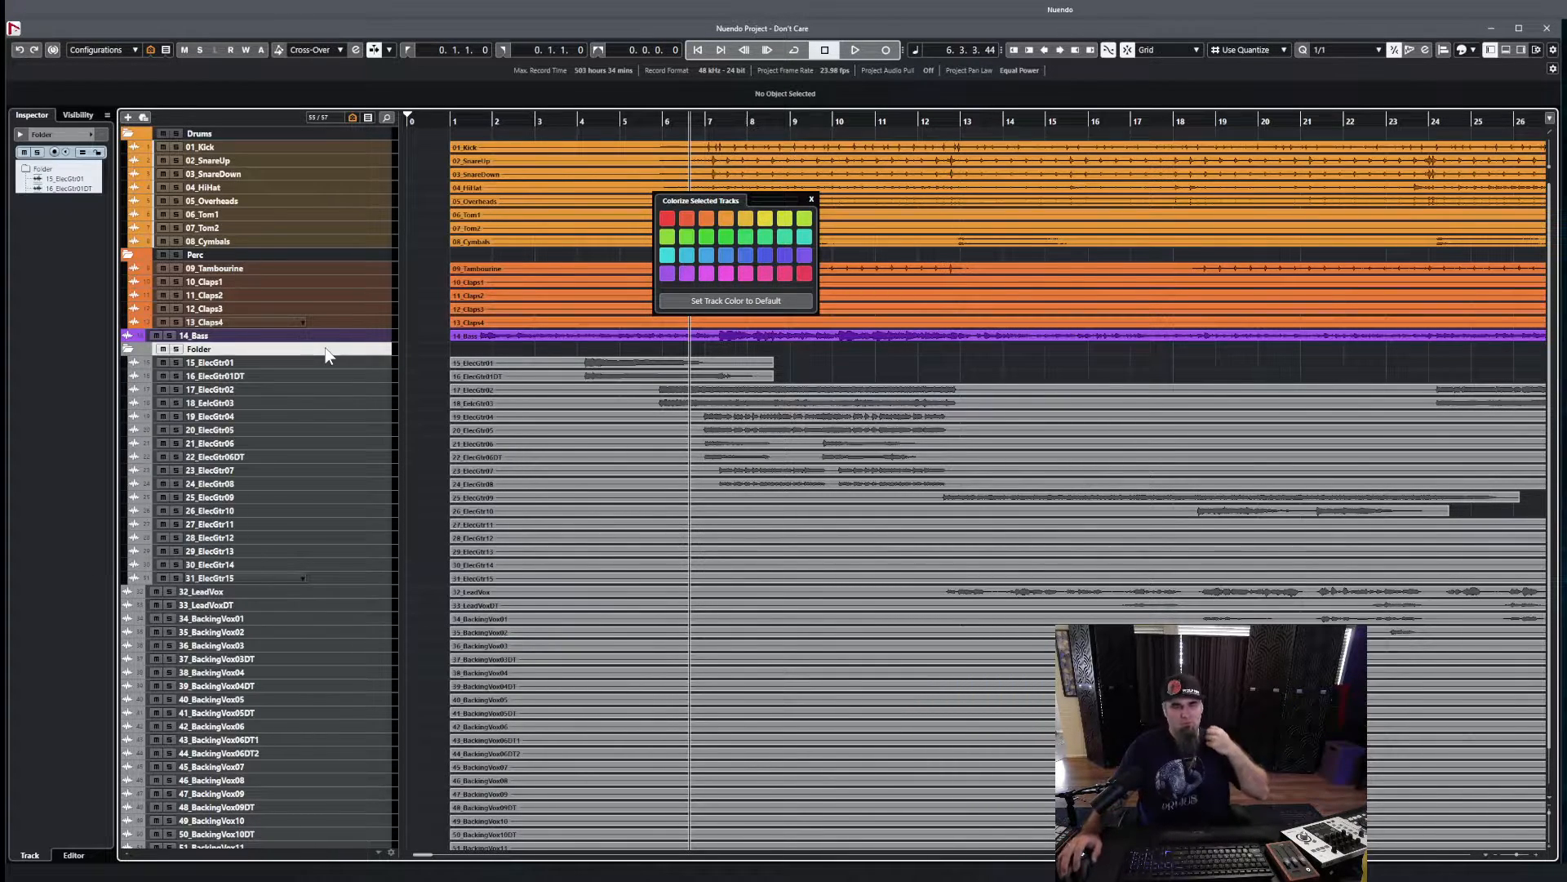
double_click(325, 352)
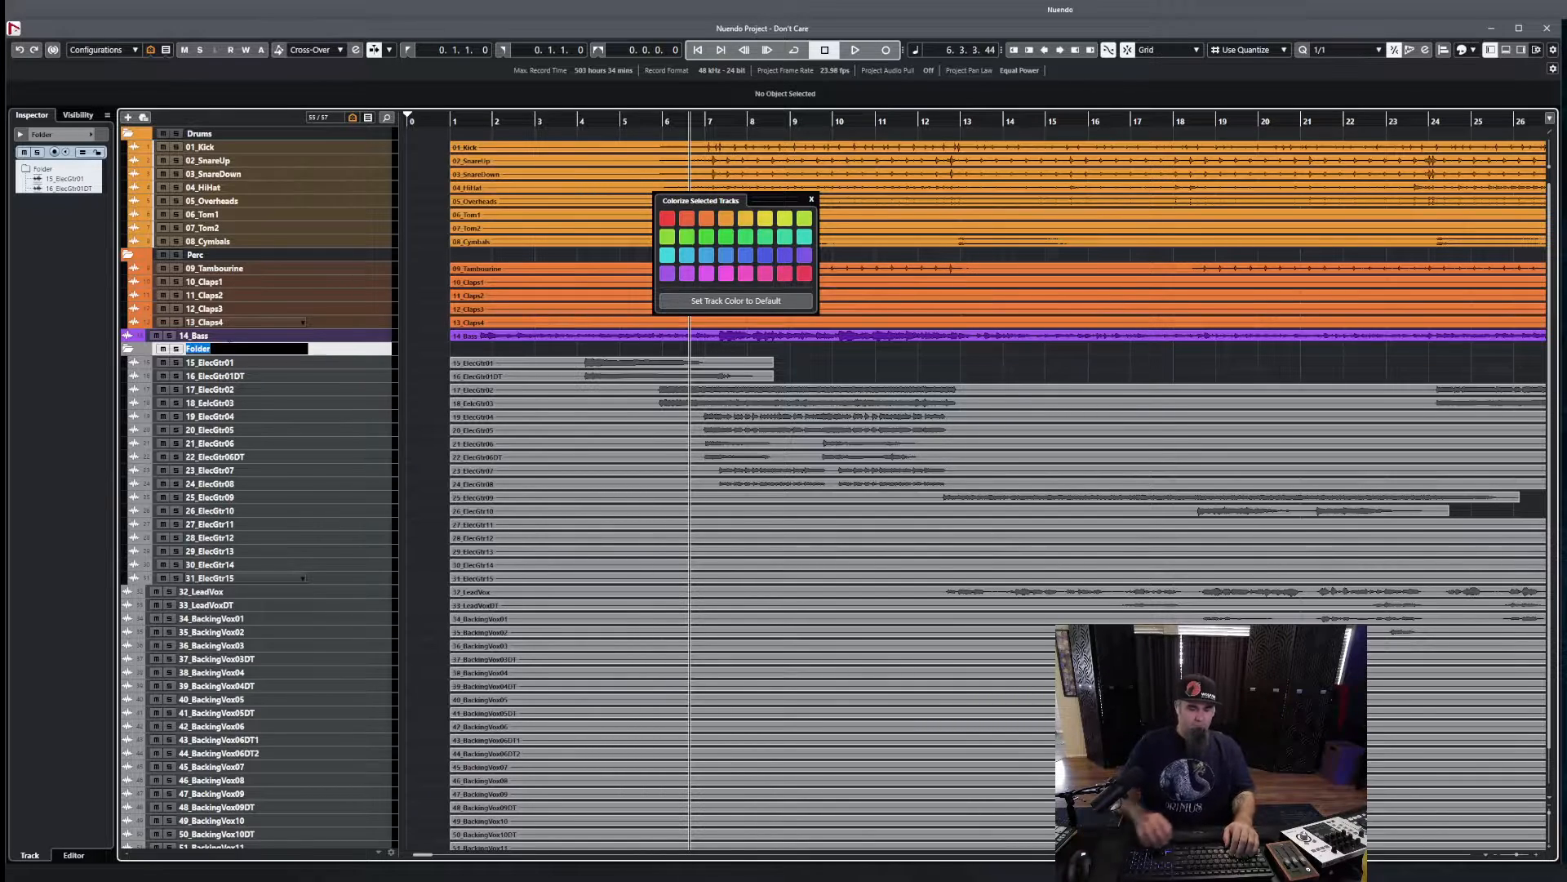
type("G")
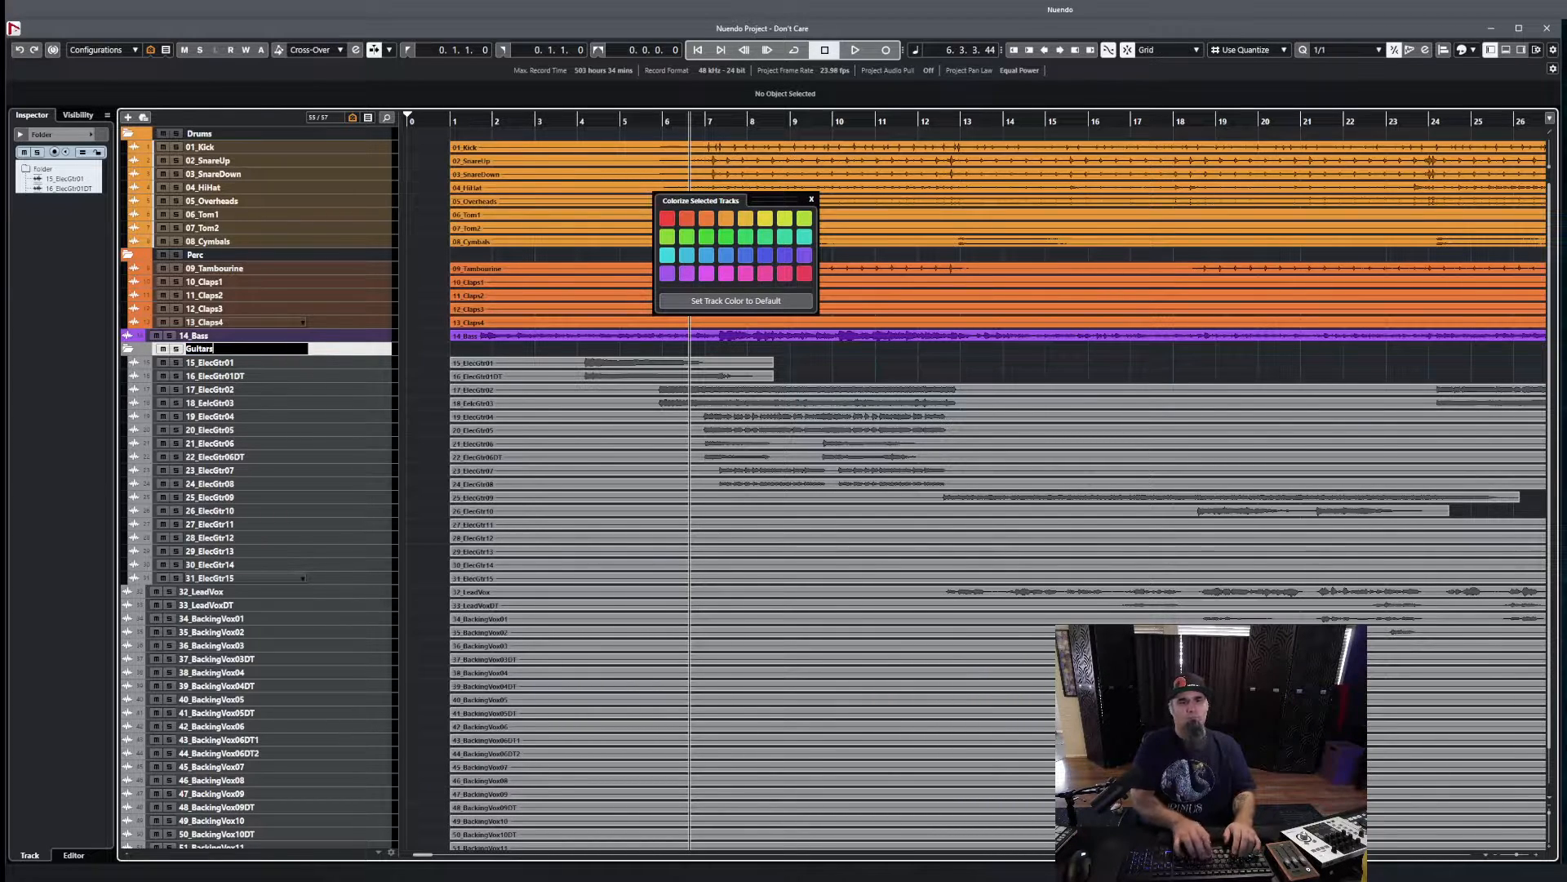
type("uitars")
key("Return")
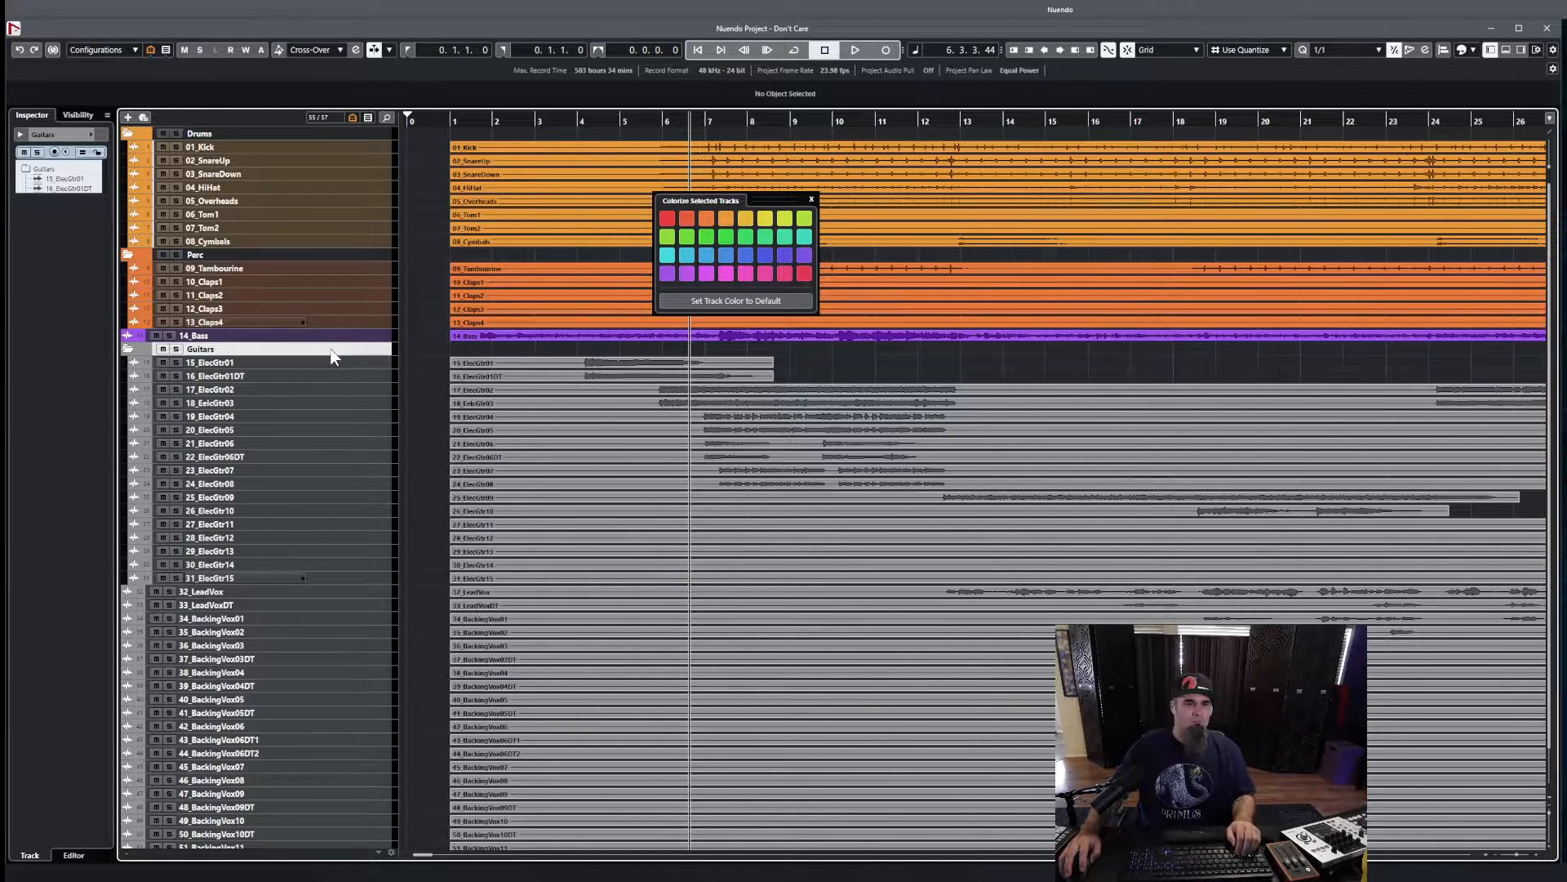
- Colour the Guitars folder and all its electric guitar tracks yellow-green
left_click(340, 578, "shift")
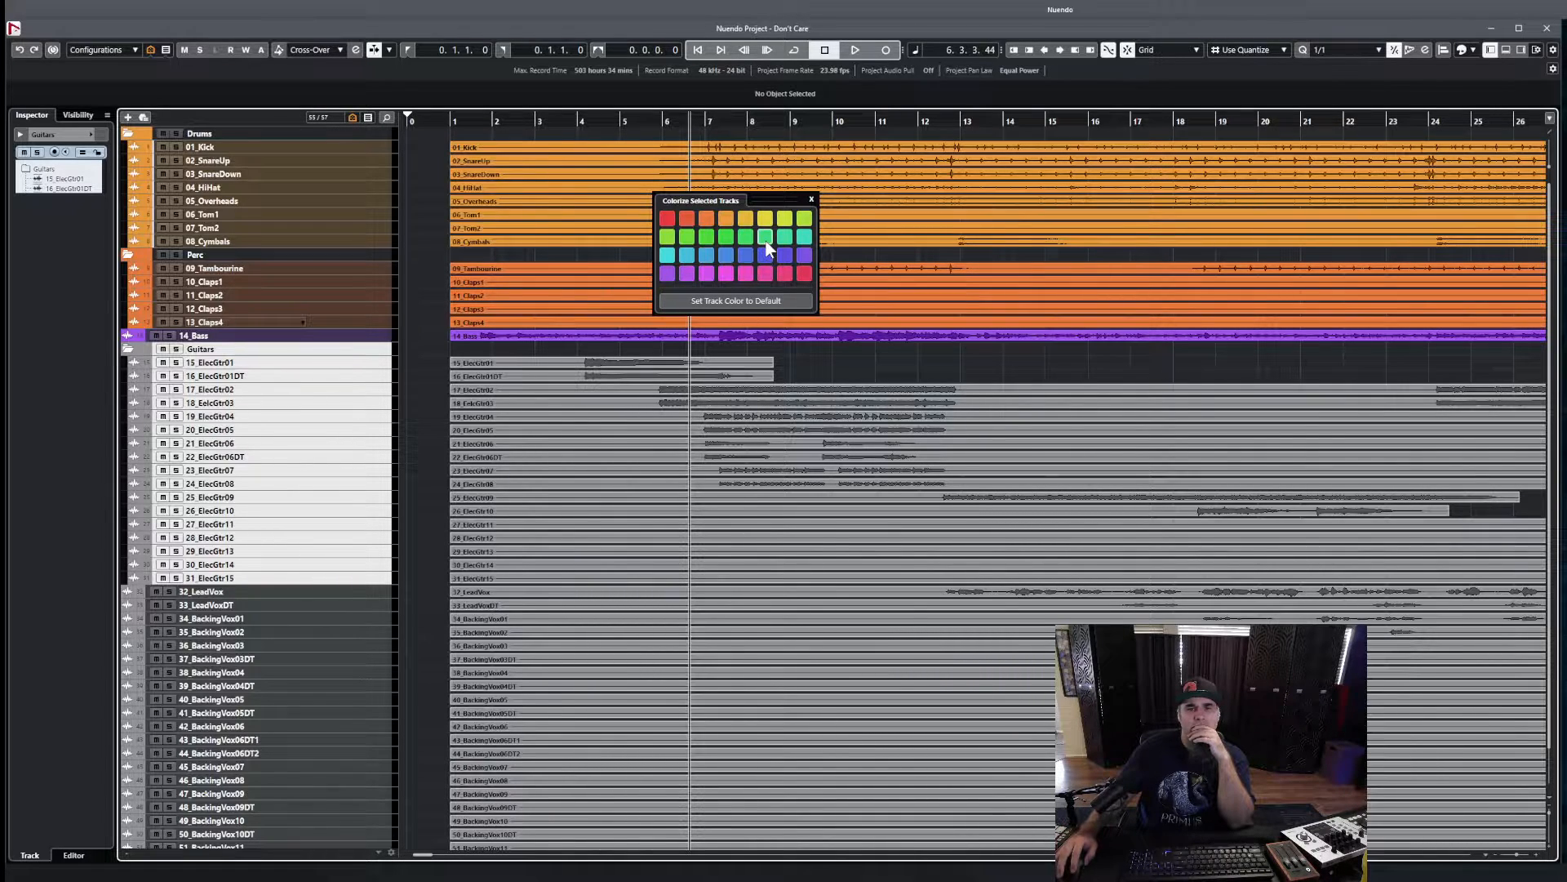
left_click(784, 218)
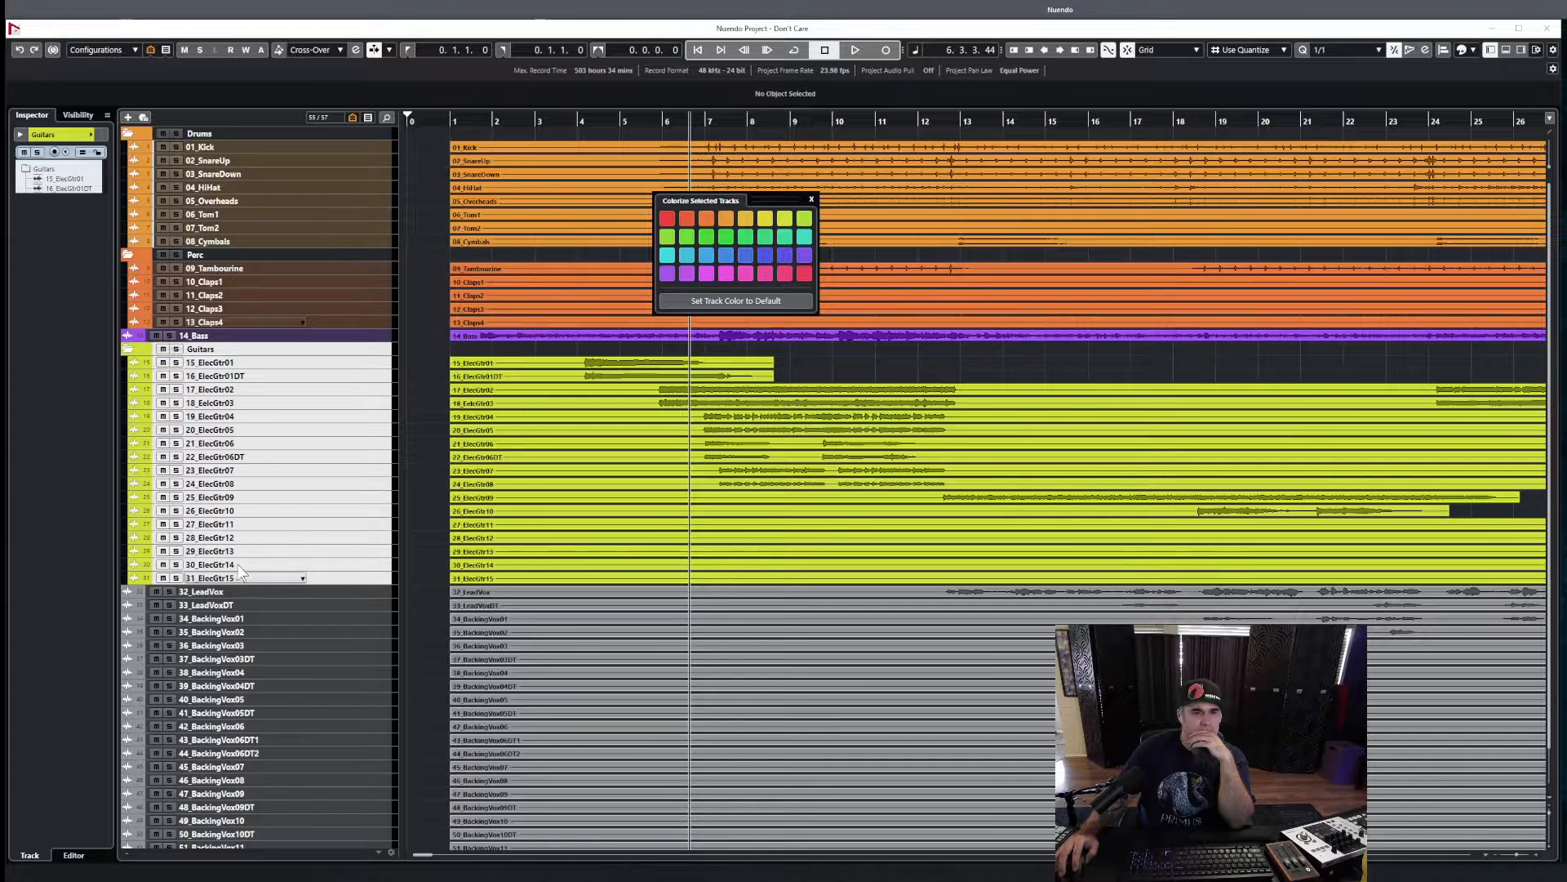
left_click(315, 443)
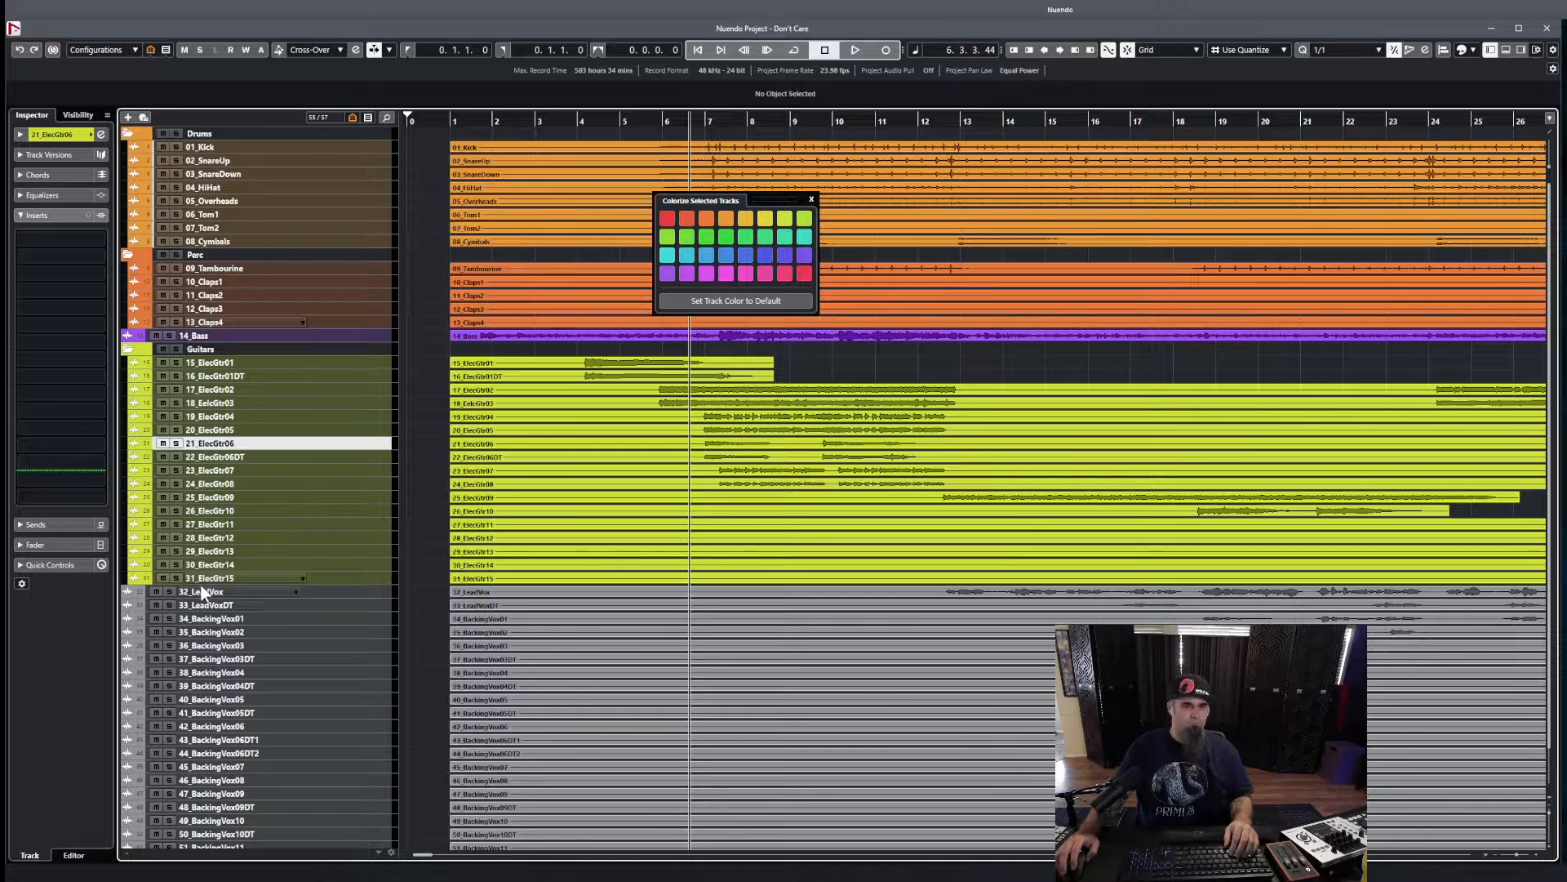
- Move all lead and backing vocal tracks, 32_LeadVox through 52_BackingVox11DT, into a new folder
left_click(330, 593)
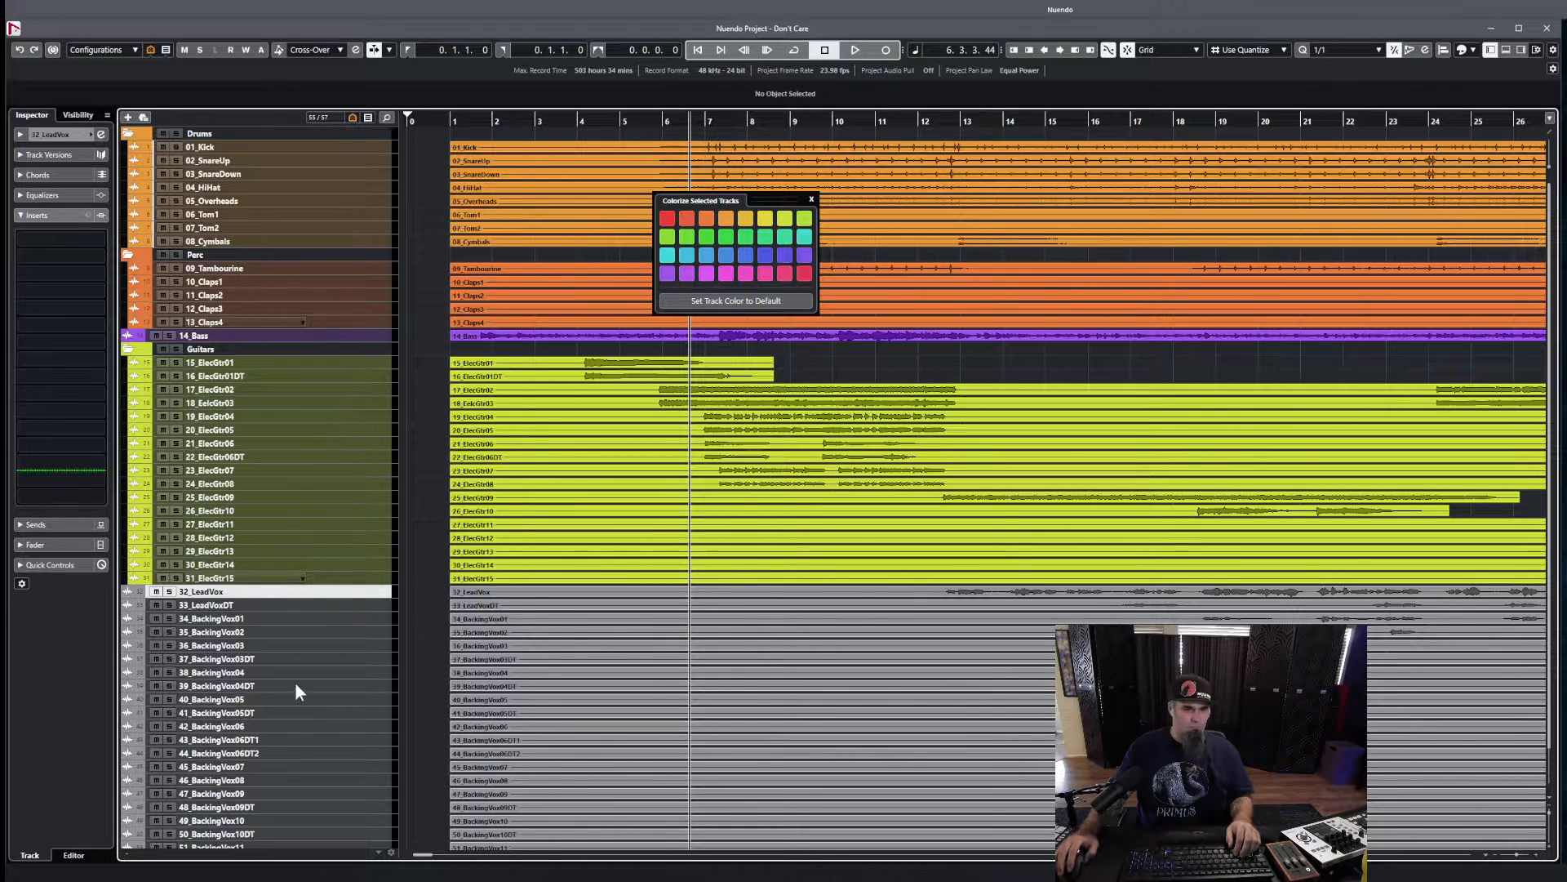
scroll(307, 708, "down", 1)
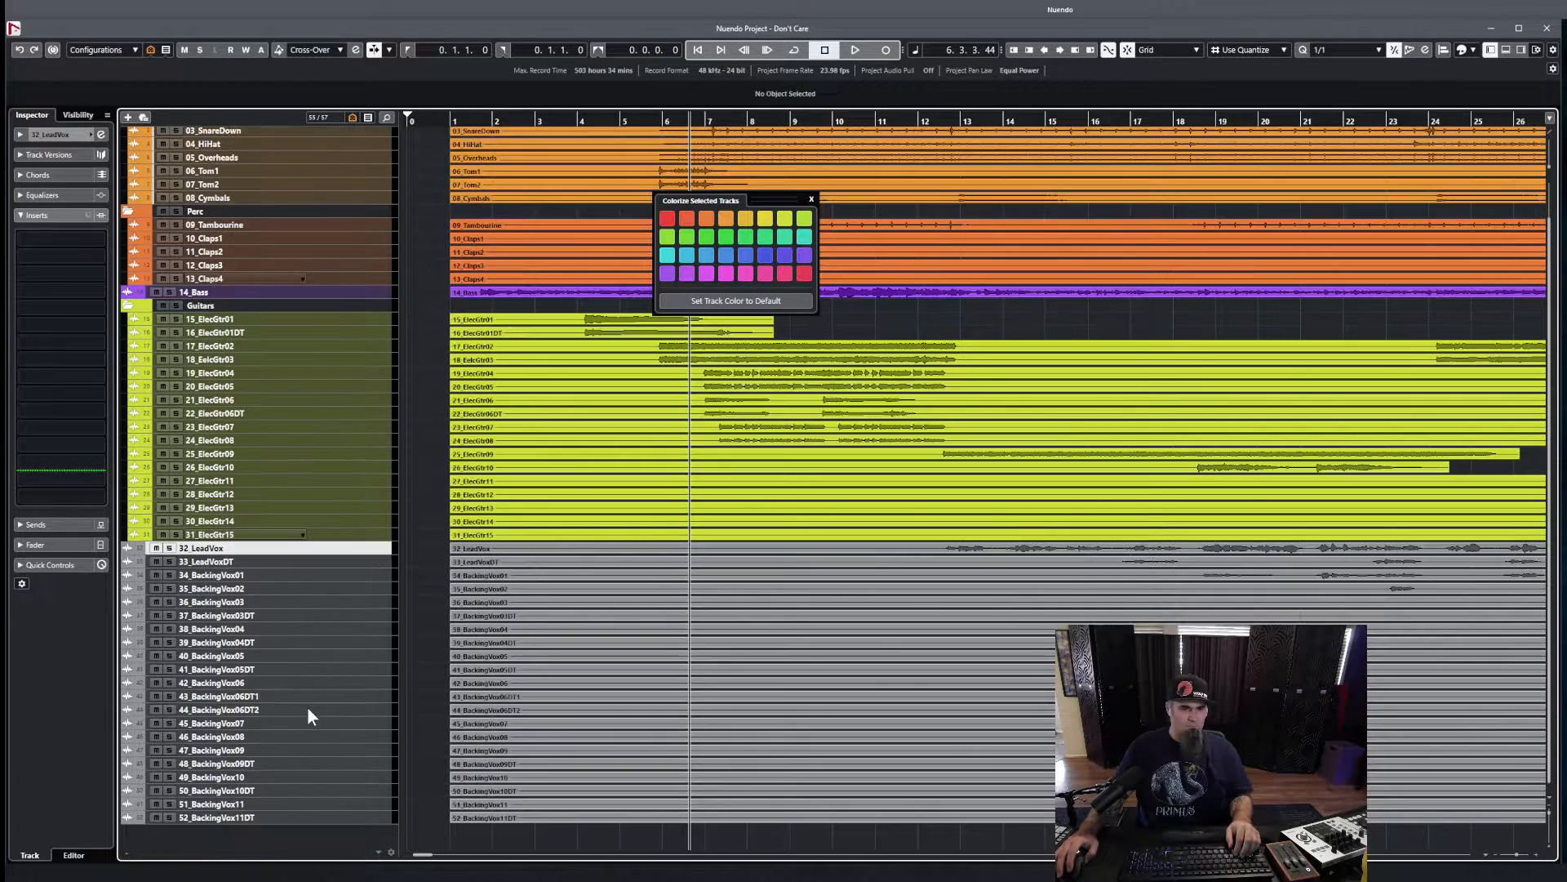
left_click(297, 816, "shift")
right_click(309, 618)
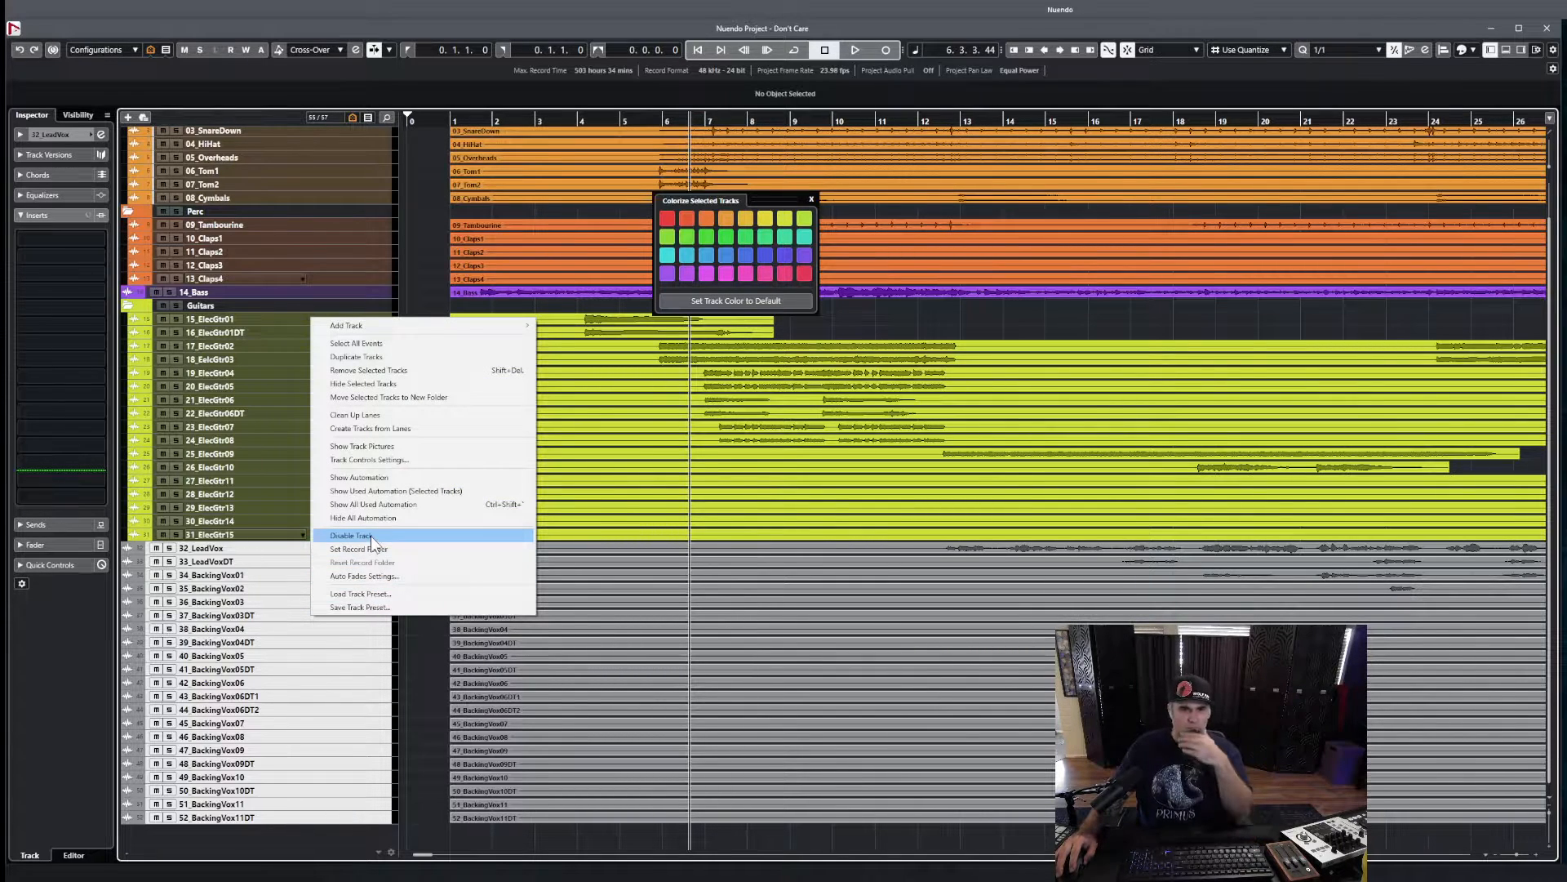
left_click(404, 397)
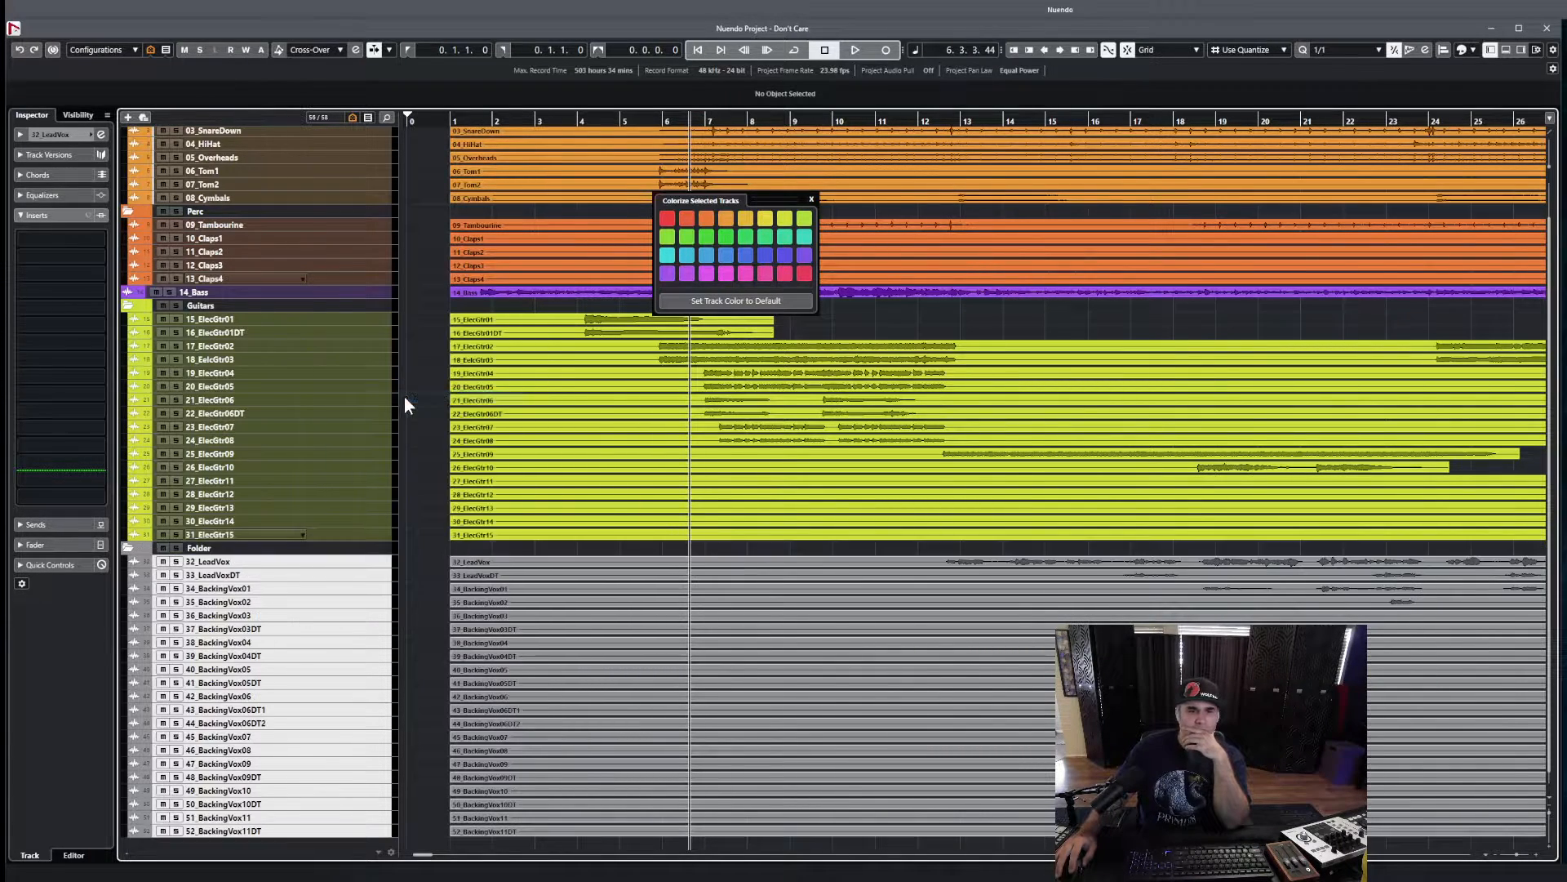
- Colour the new vocal folder and all its tracks lime green
left_click(336, 552)
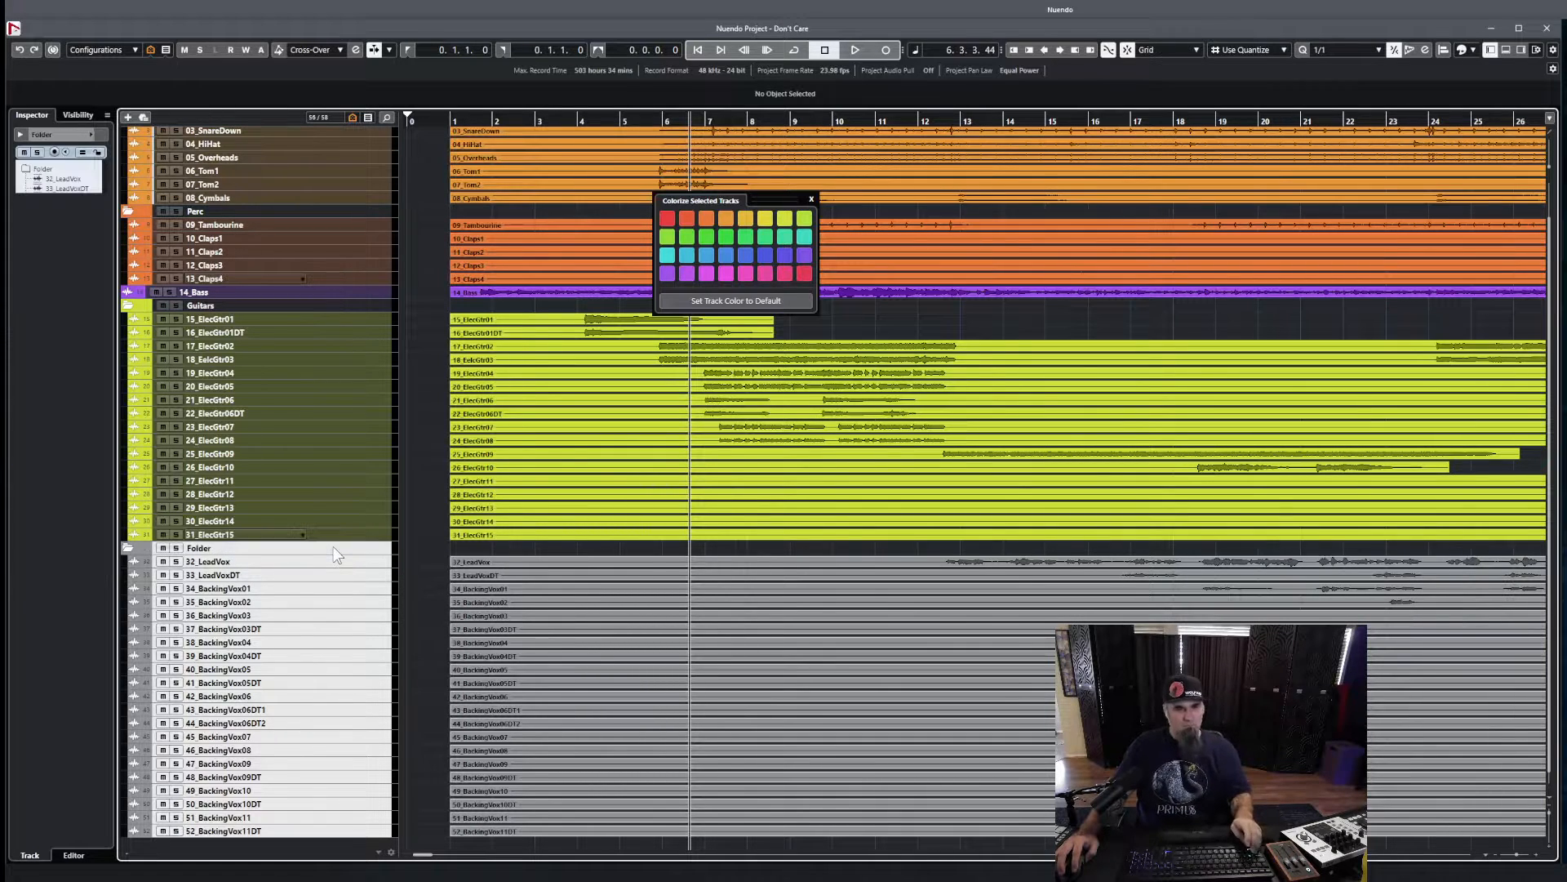
left_click(681, 237)
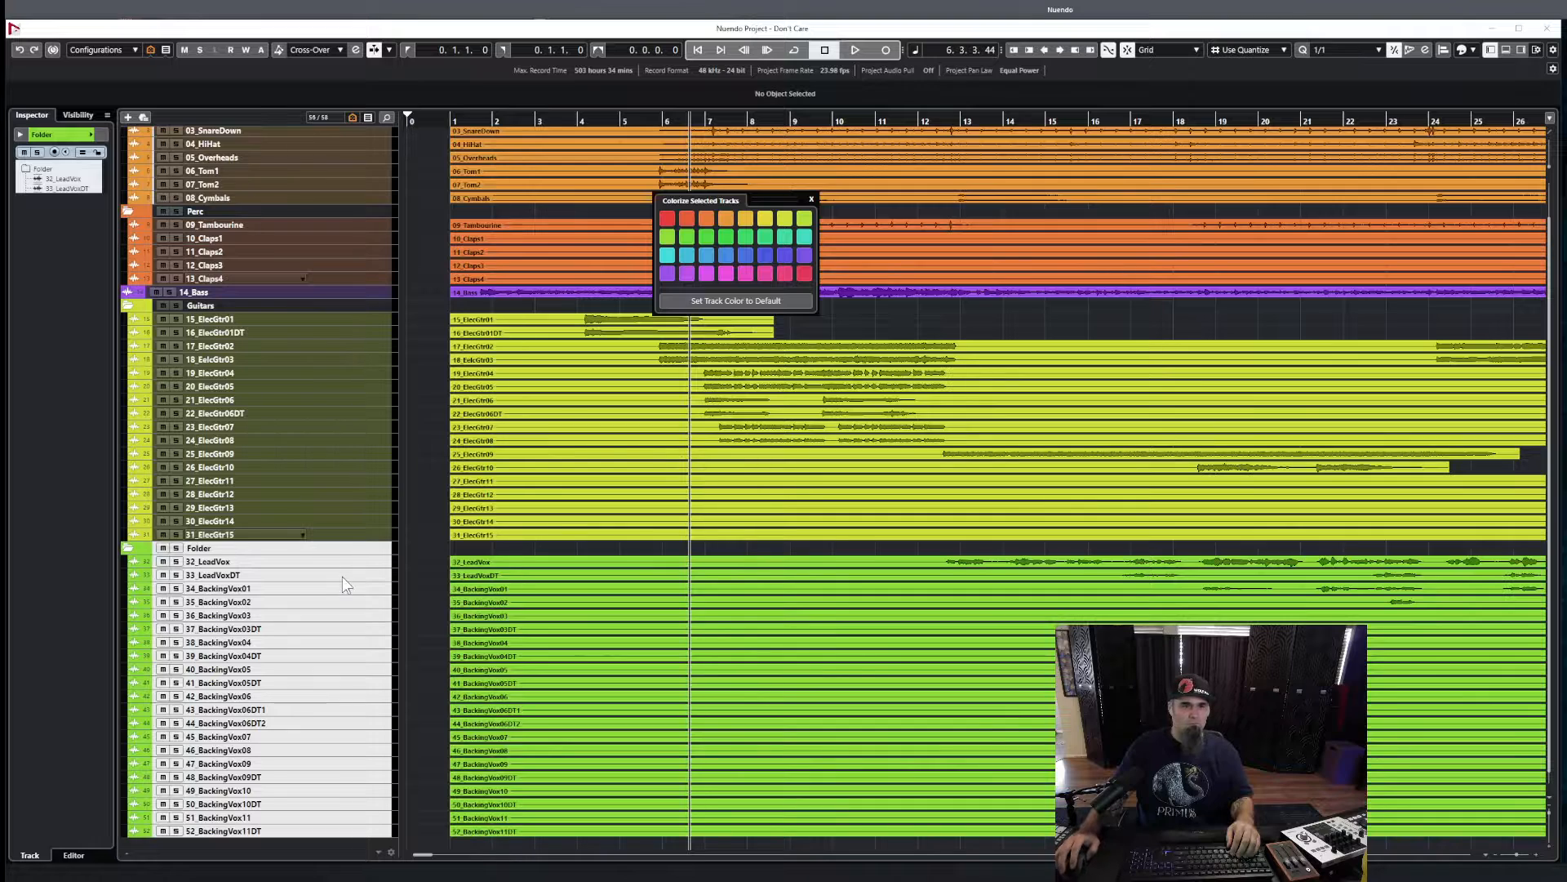
left_click(540, 551)
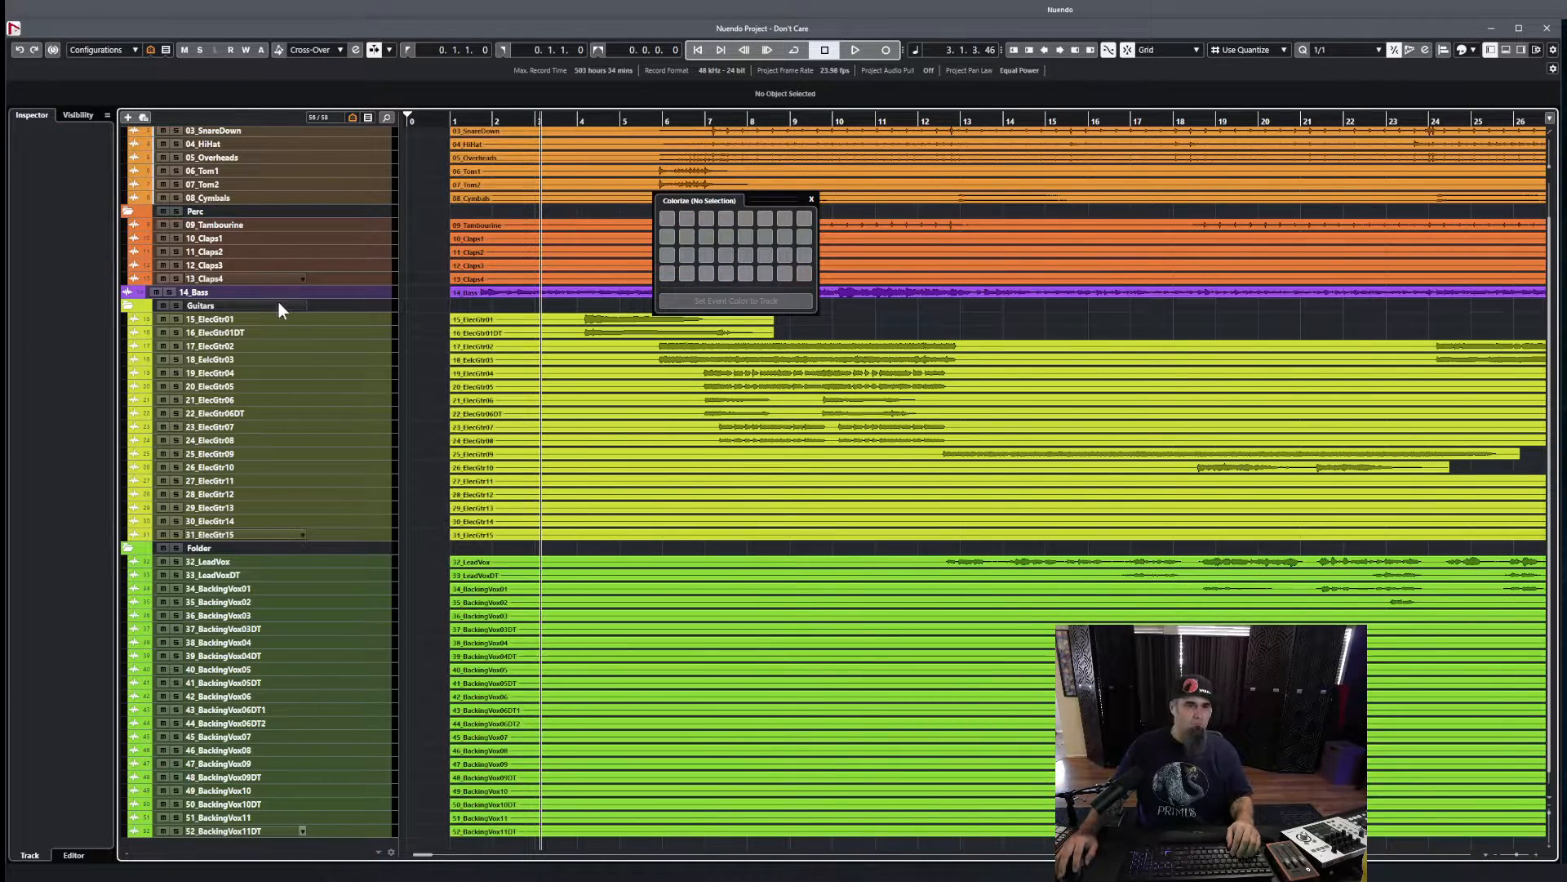
- Recolour the Guitars folder and its tracks orange, matching the Perc group
left_click(331, 306)
left_click(349, 534, "shift")
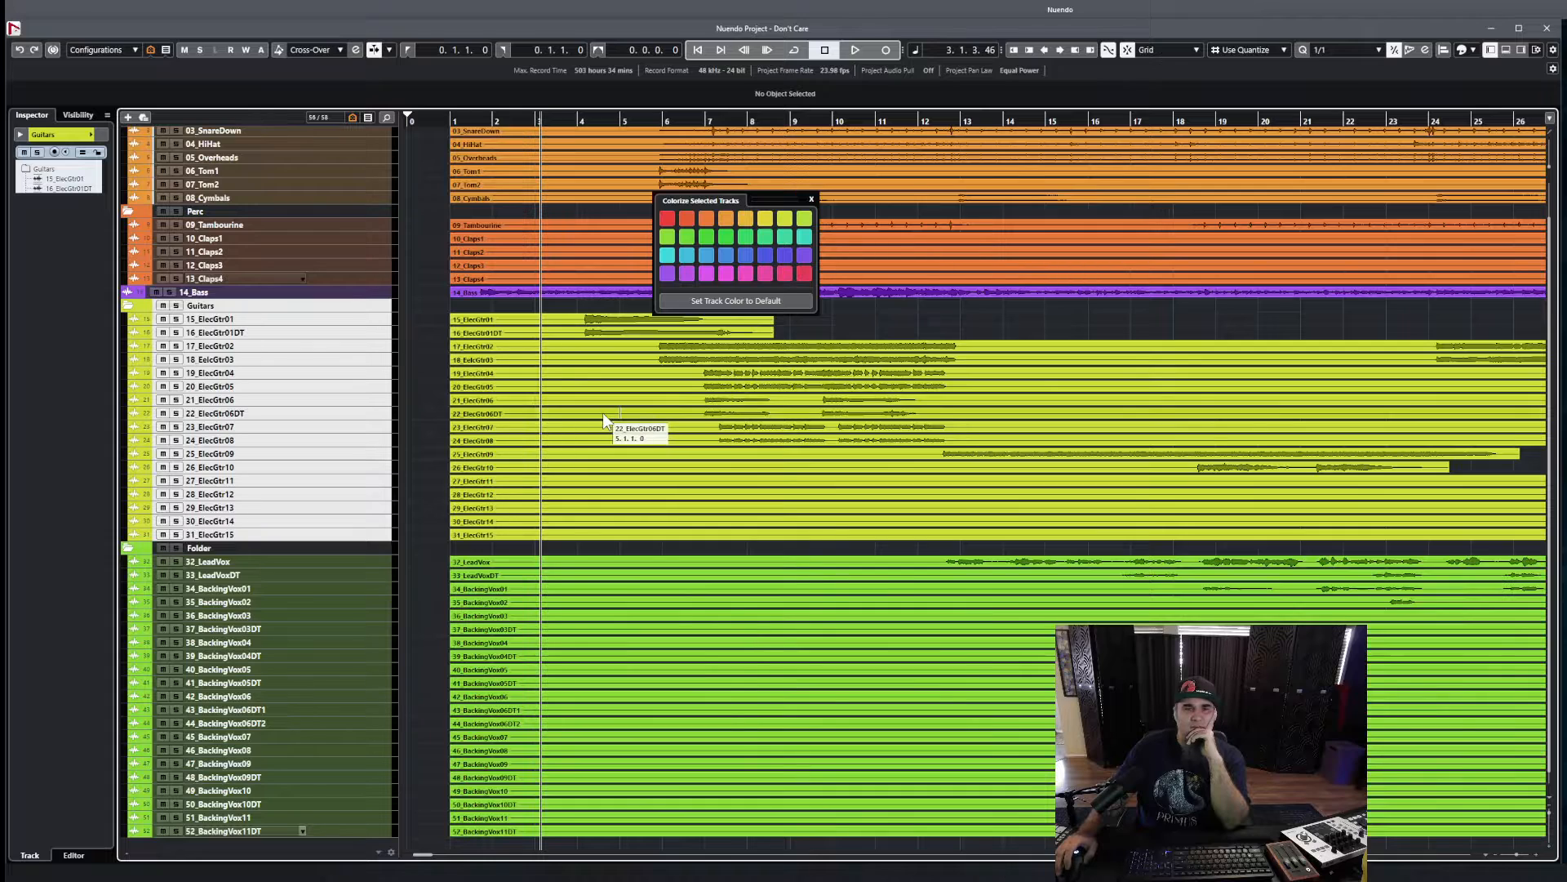
left_click(706, 218)
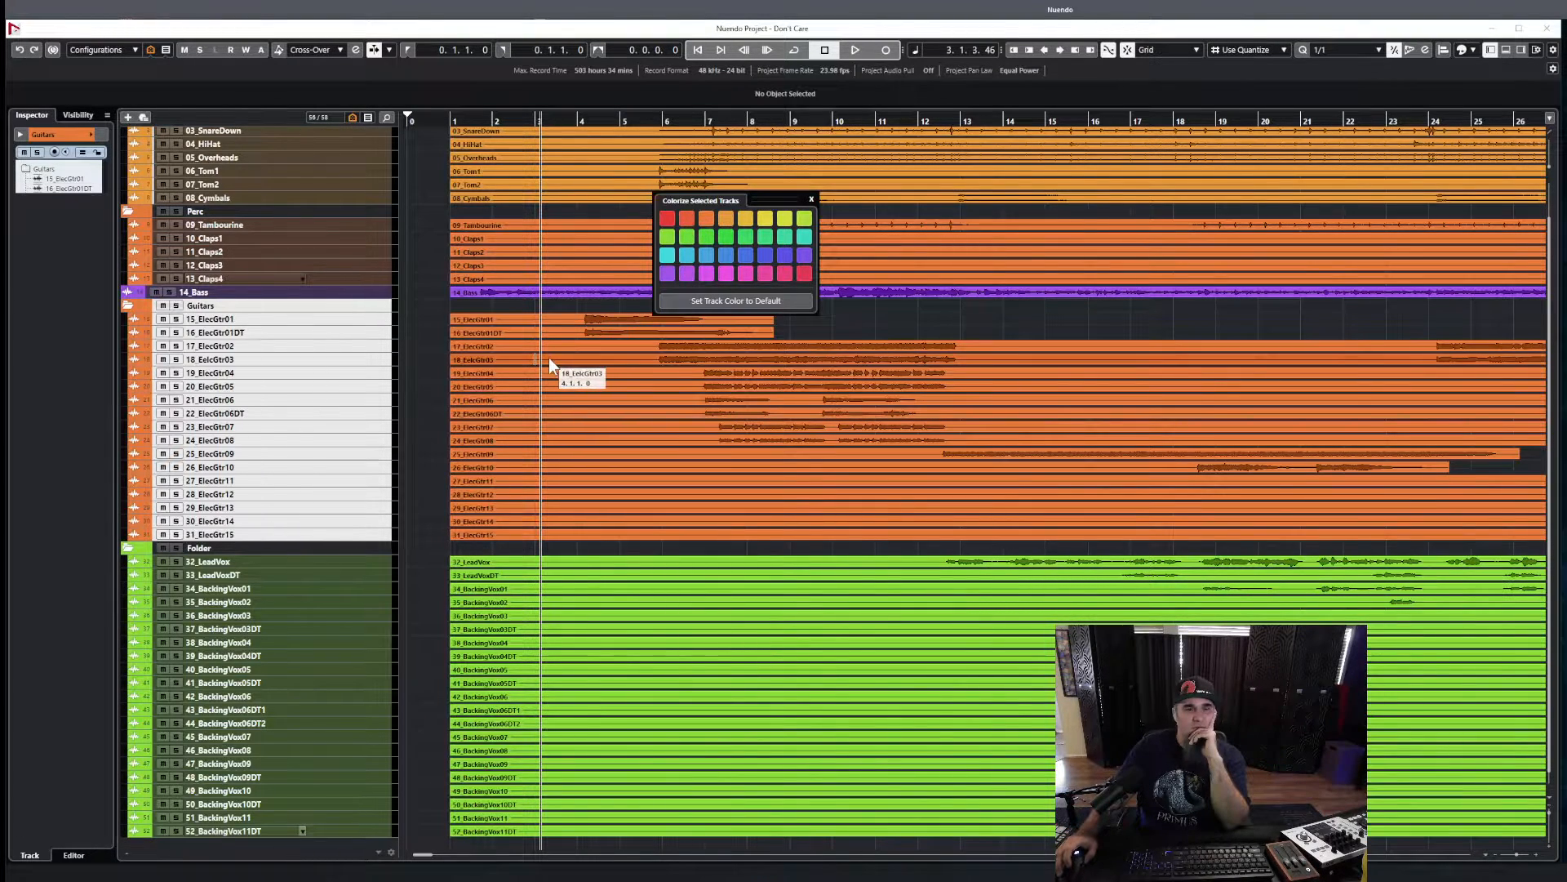
- Recolour the Perc folder with its tambourine and claps tracks yellow
scroll(551, 364, "up", 2)
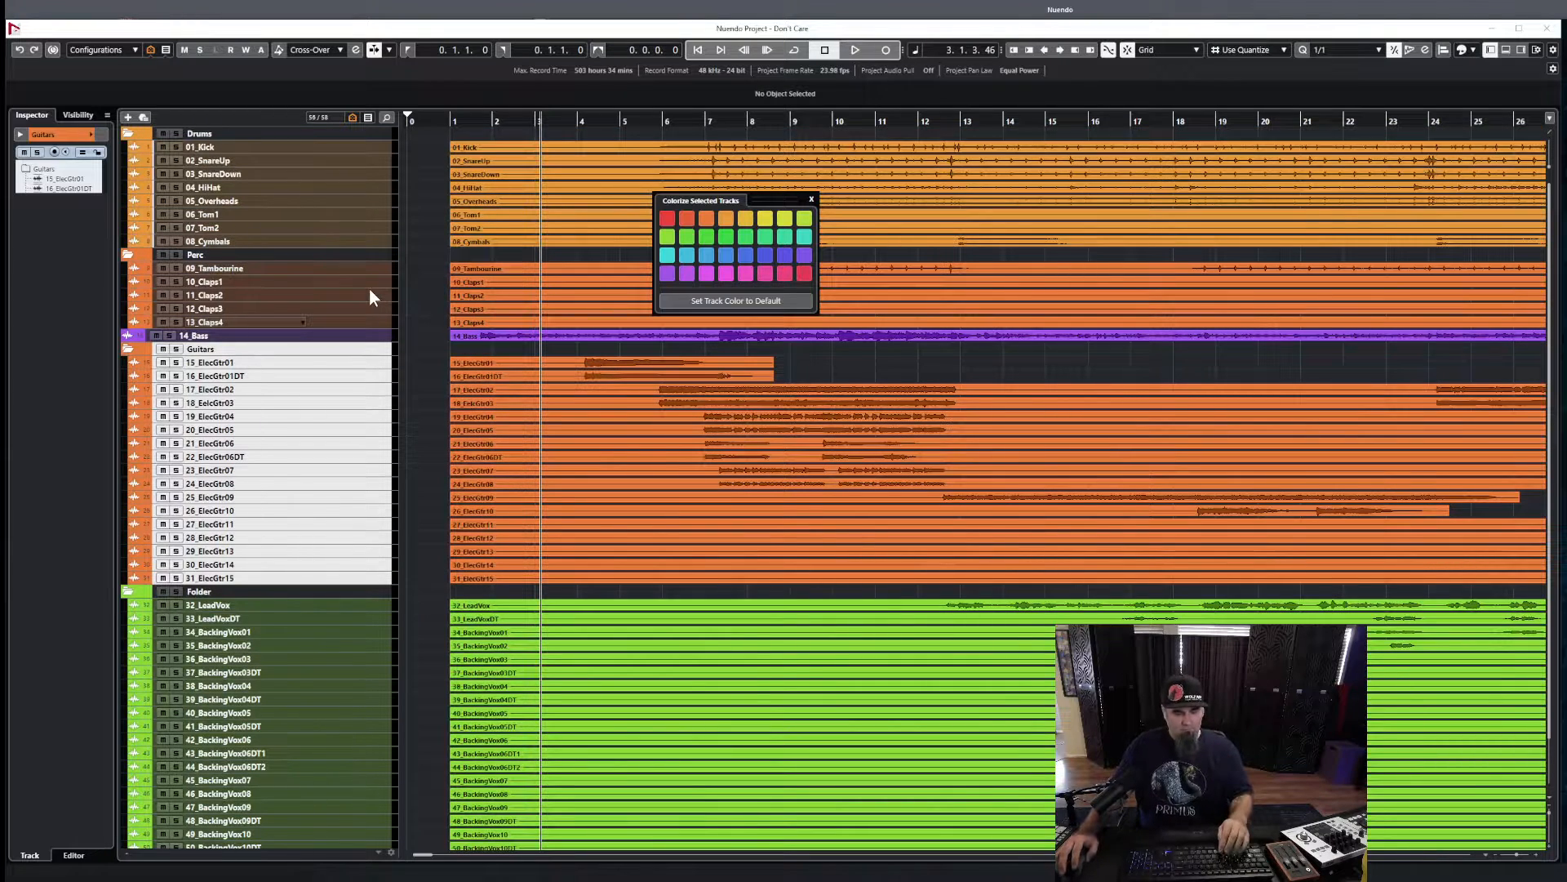
left_click(355, 256)
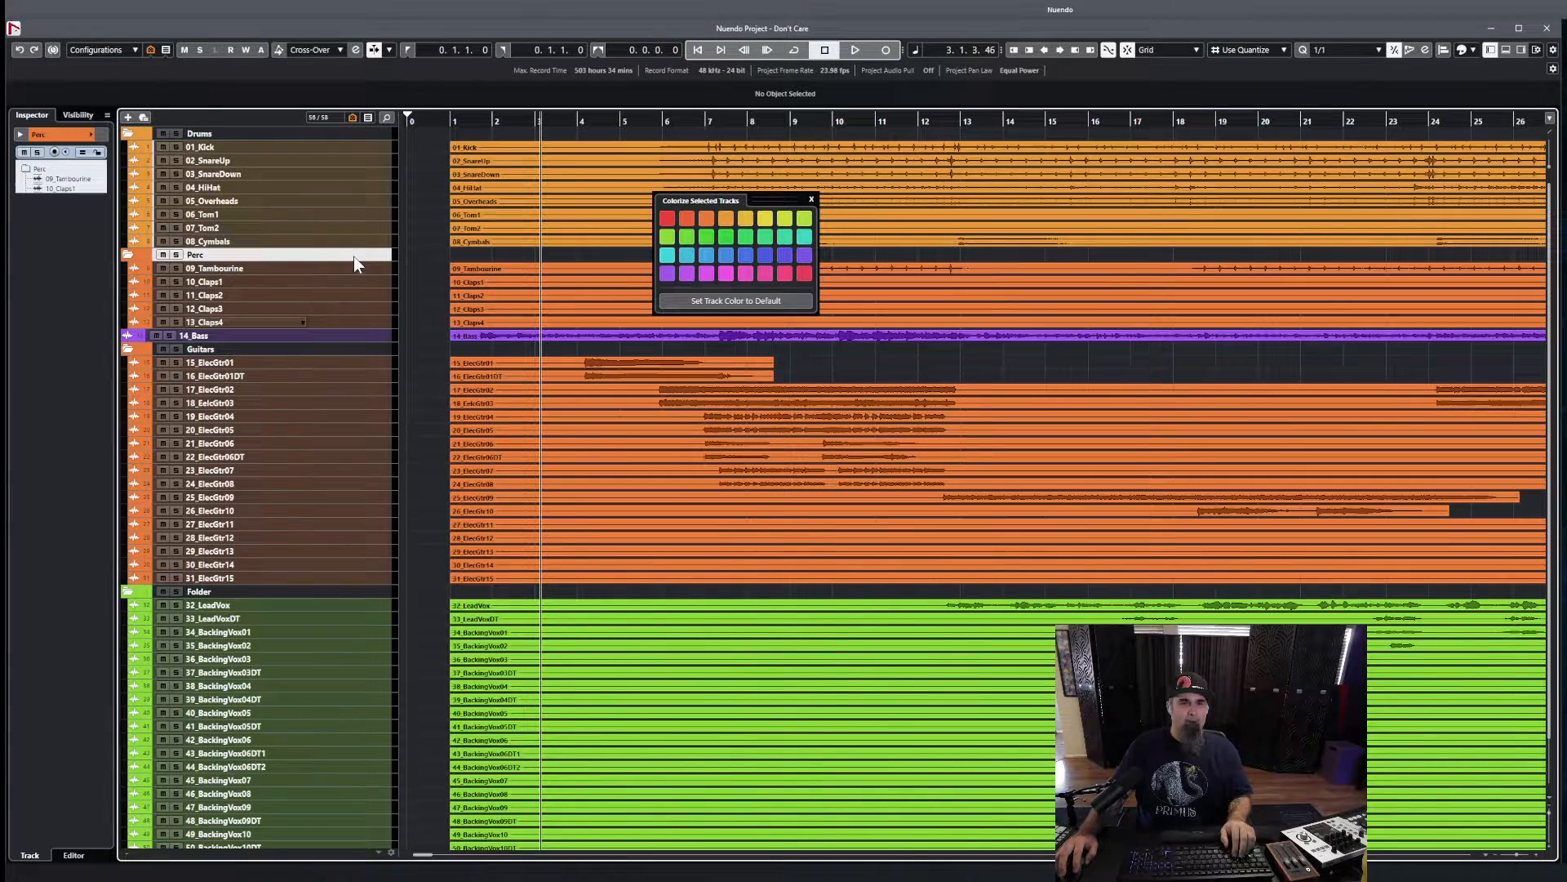
left_click(351, 321, "shift")
left_click(730, 219)
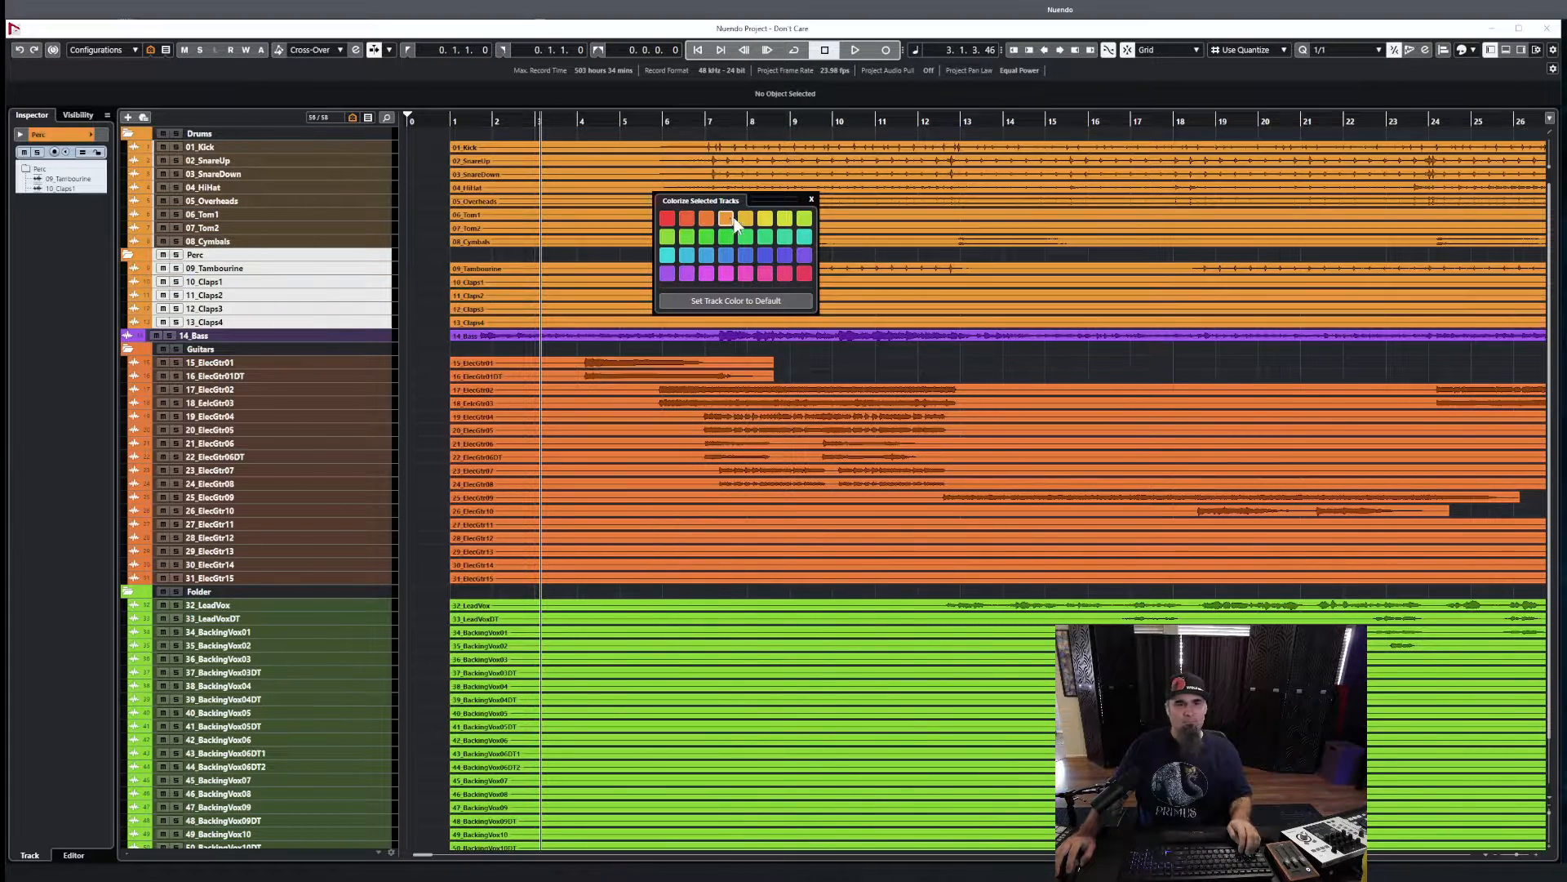
left_click(763, 219)
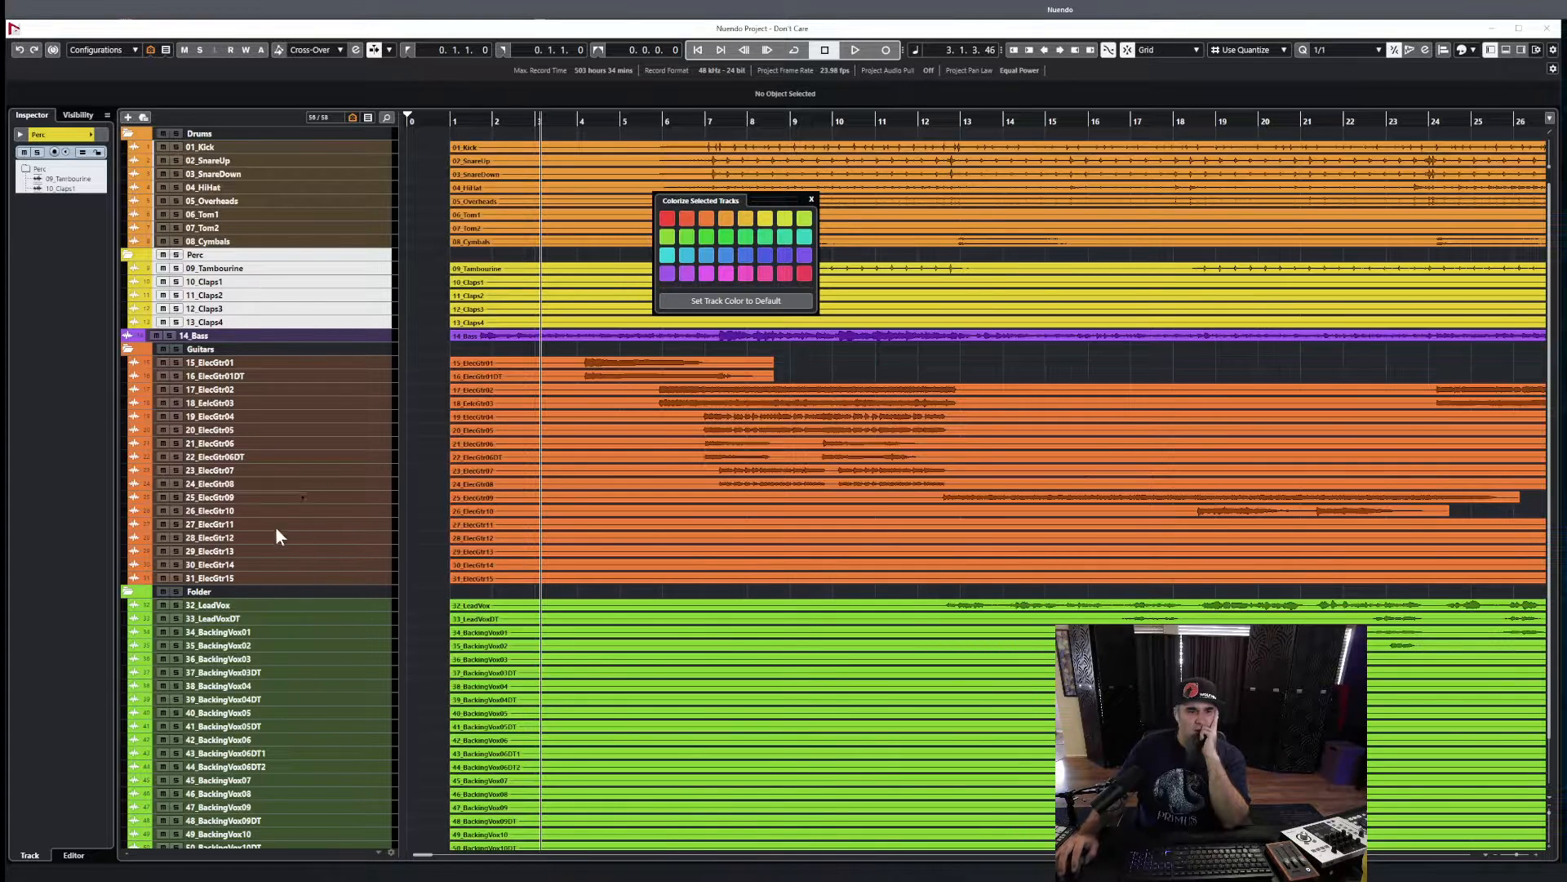
- Rename the folder holding the vocal tracks as Vox
double_click(229, 593)
type("Vo")
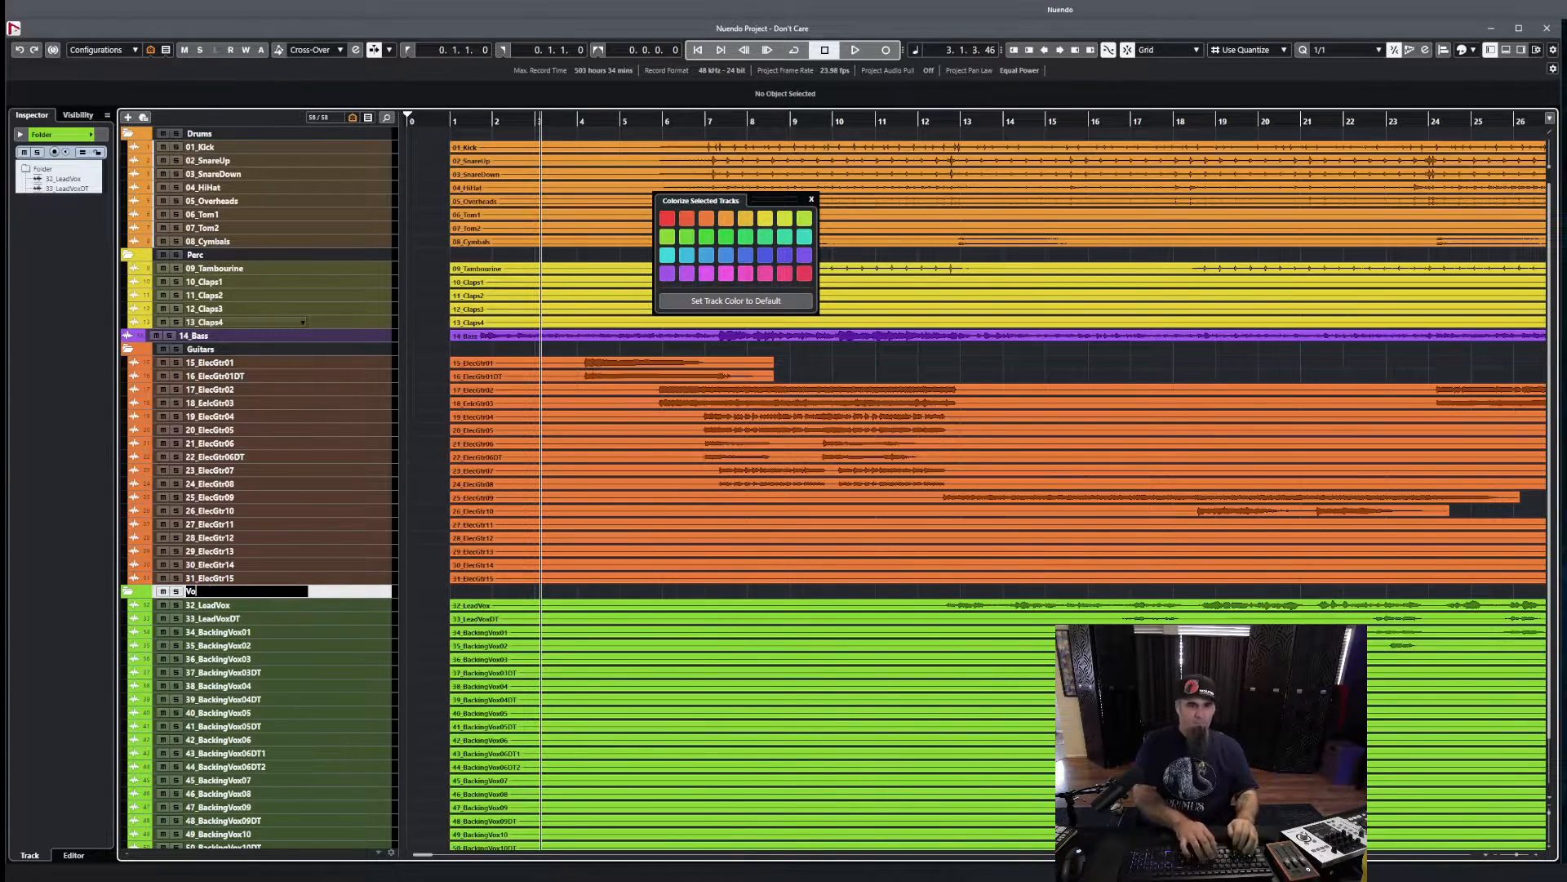
type("x")
key("Return")
- Place the Vox folder first in the track list and 14_Bass directly between it and the Drums folder
left_click_drag(340, 591, 304, 128)
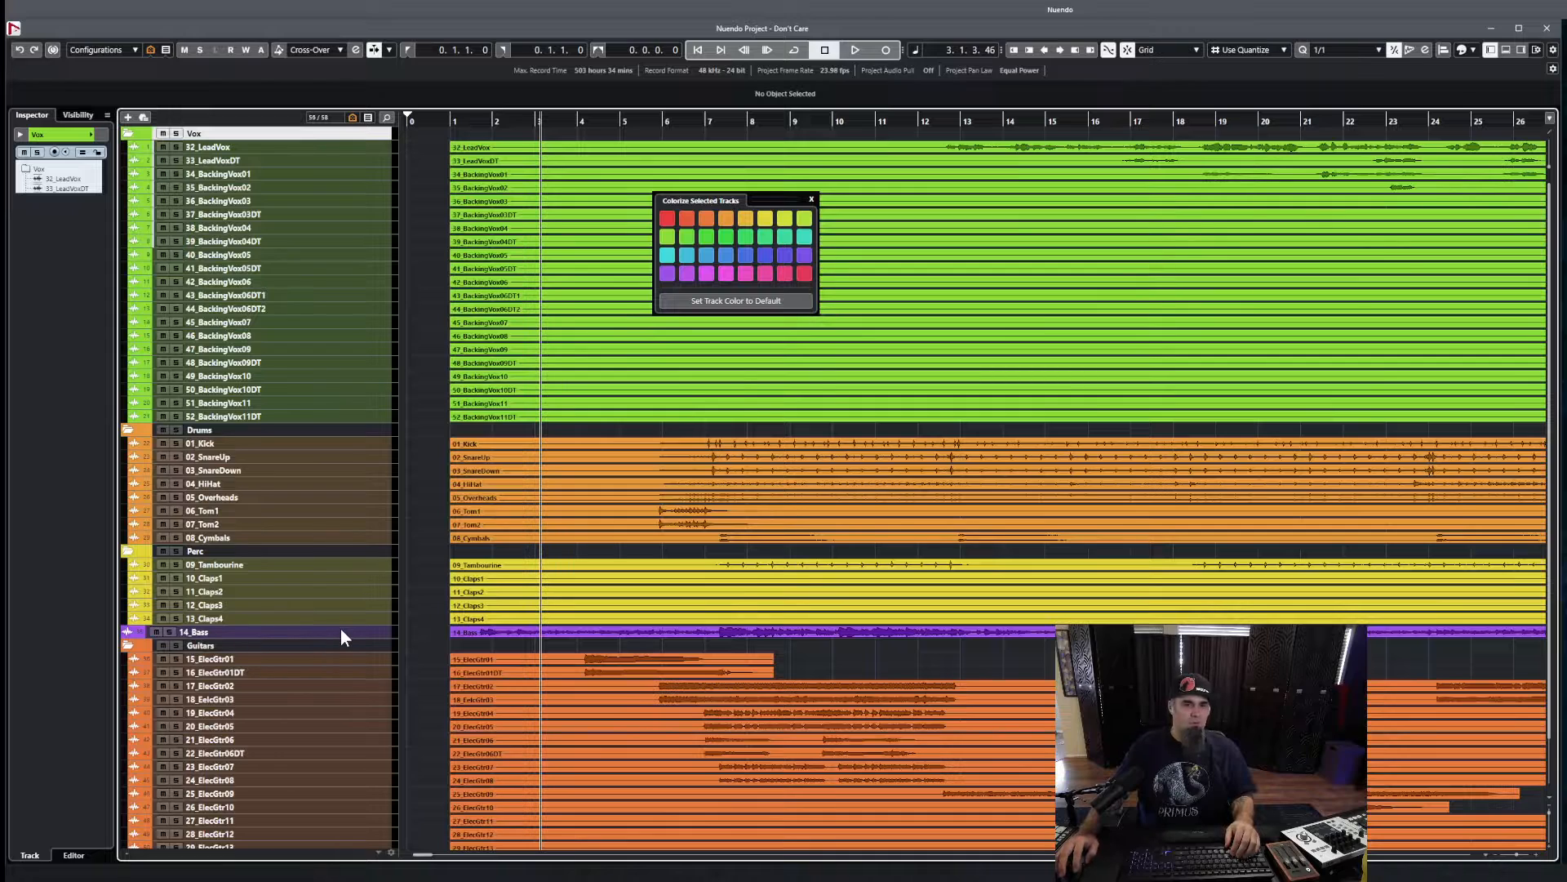
left_click_drag(337, 632, 341, 435)
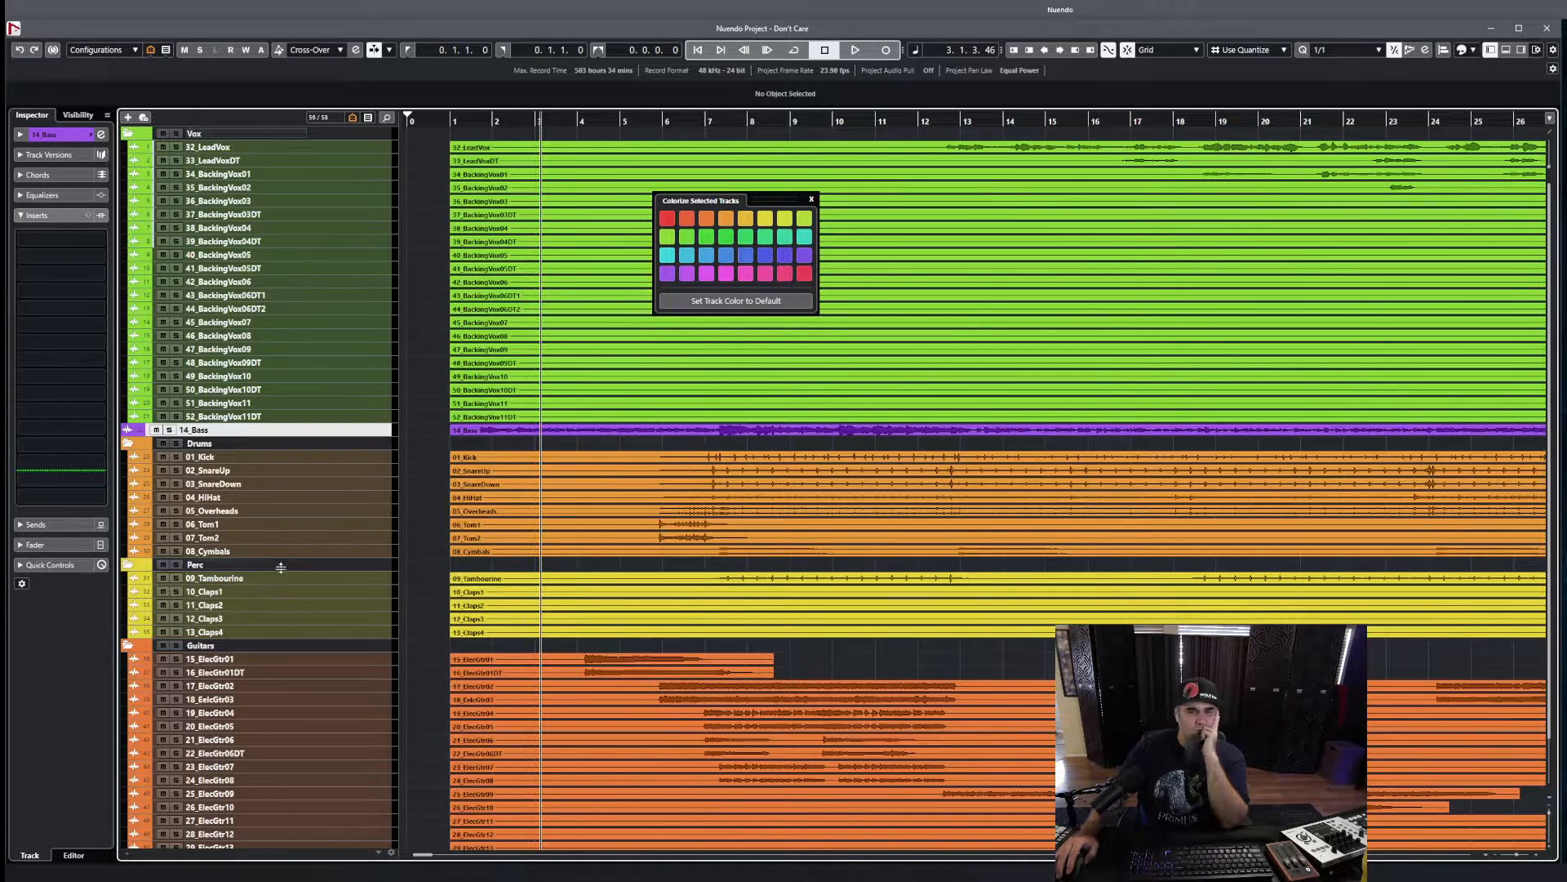
- Recolour the Guitars folder and its tracks in the orange-red shade next to pure red
left_click(326, 645)
scroll(320, 726, "down", 2)
left_click(346, 820, "shift")
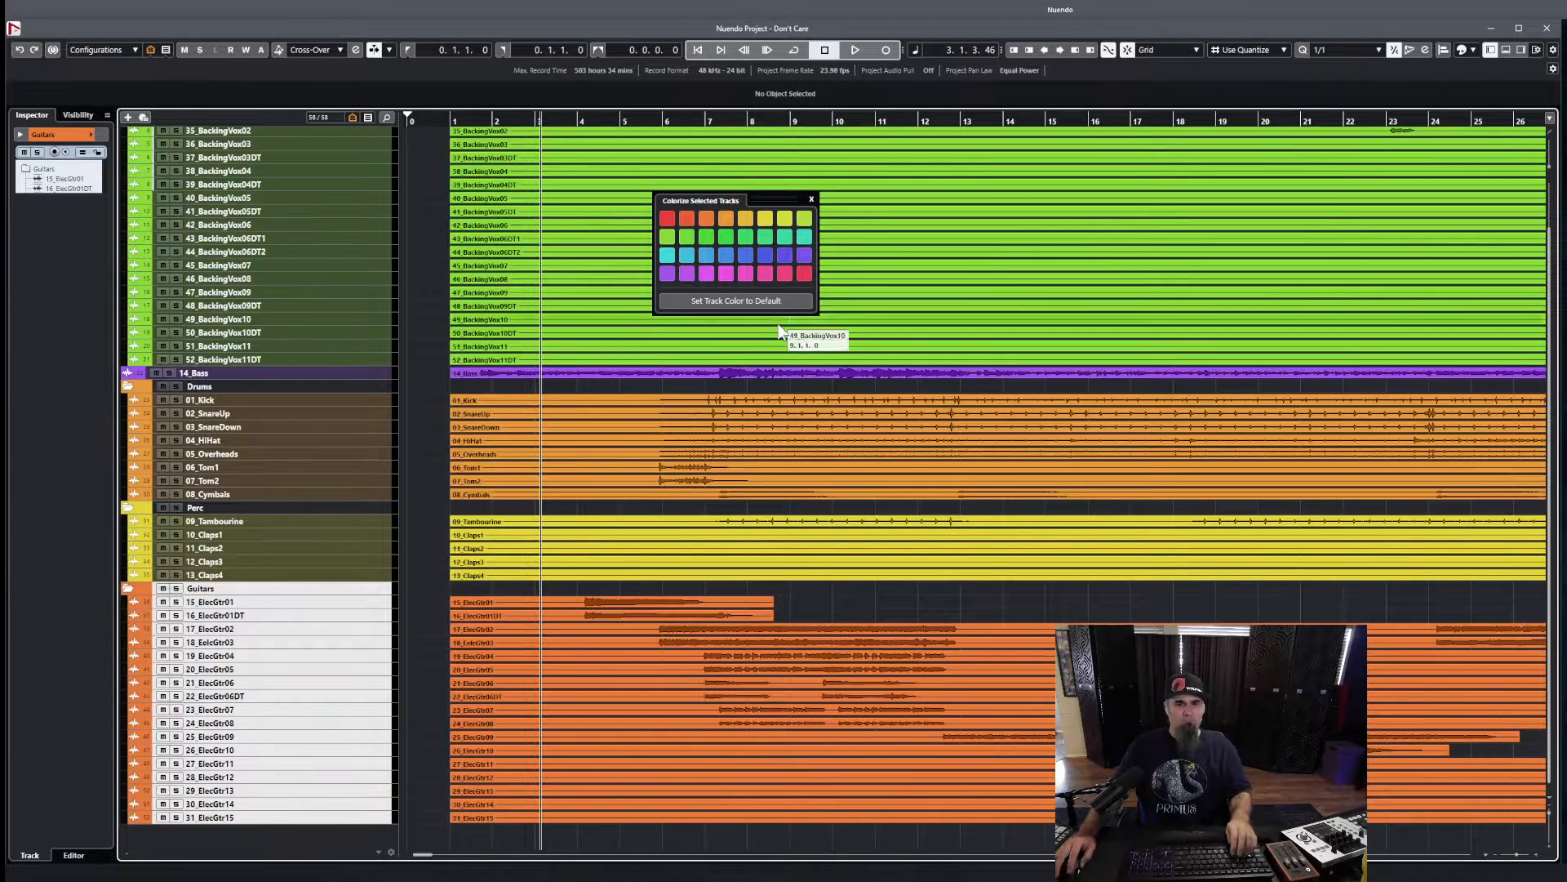
left_click(687, 218)
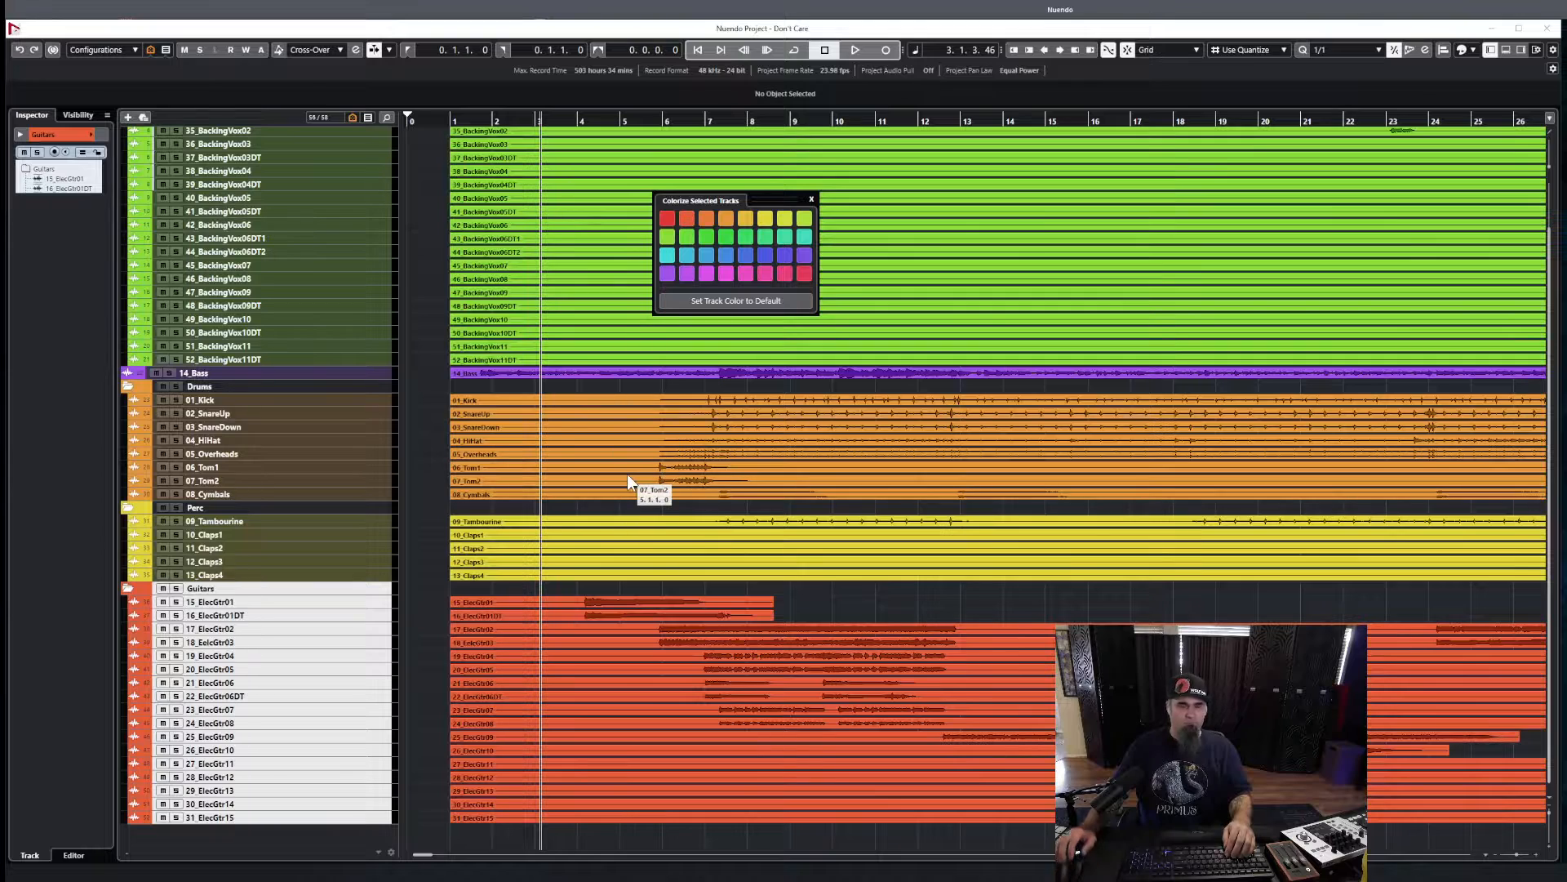
left_click(595, 589)
- Fit the full length of the song in the arrangement view and close the Colorize palette
scroll(765, 592, "up", 2)
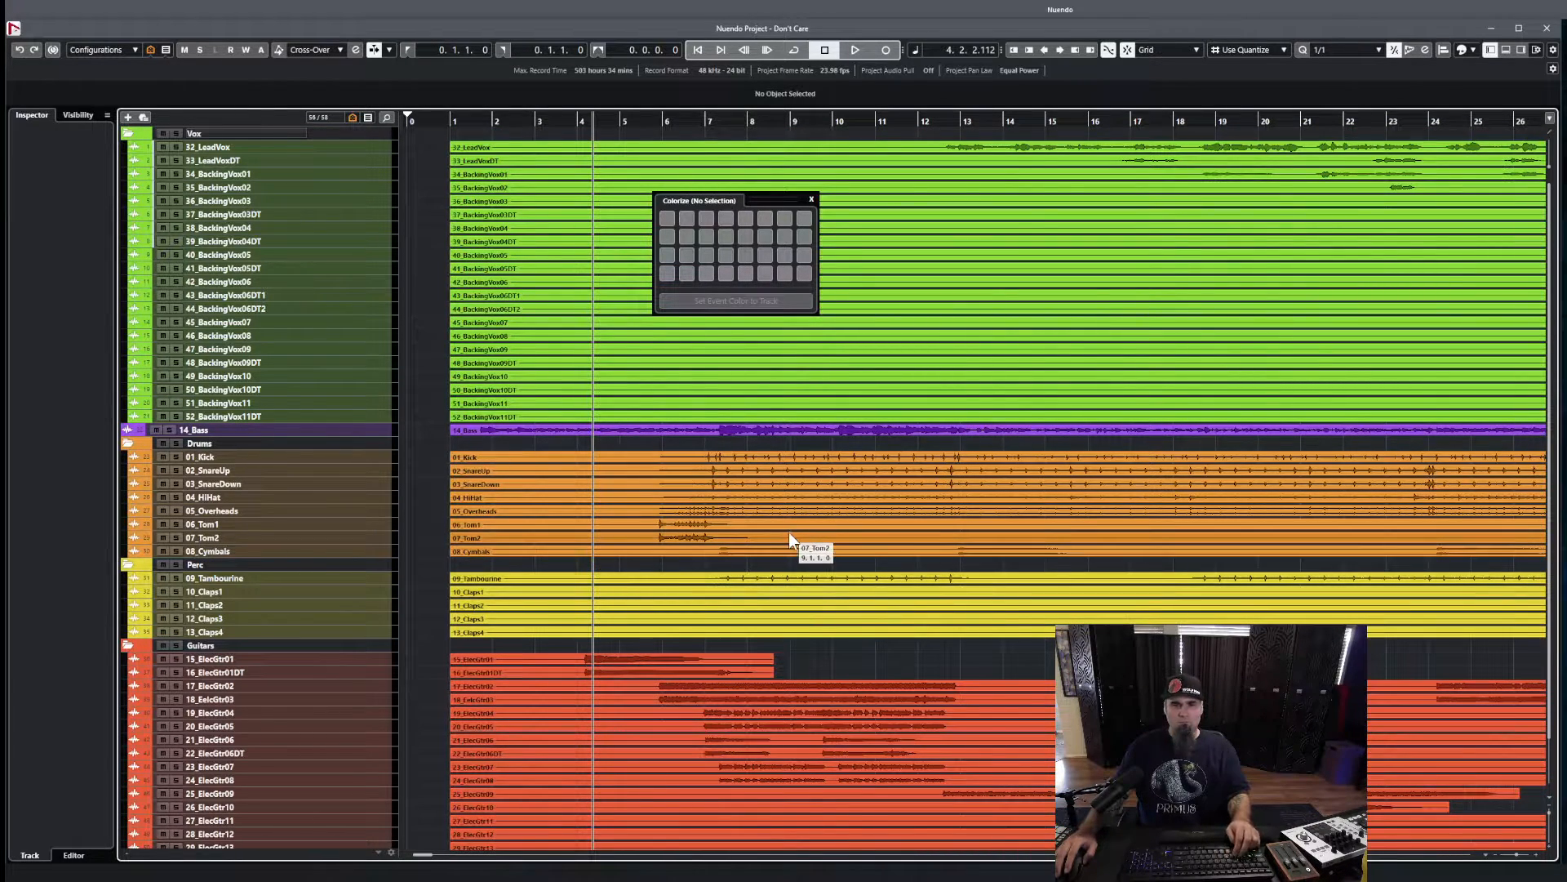
key("g")
key("g")
key("g")
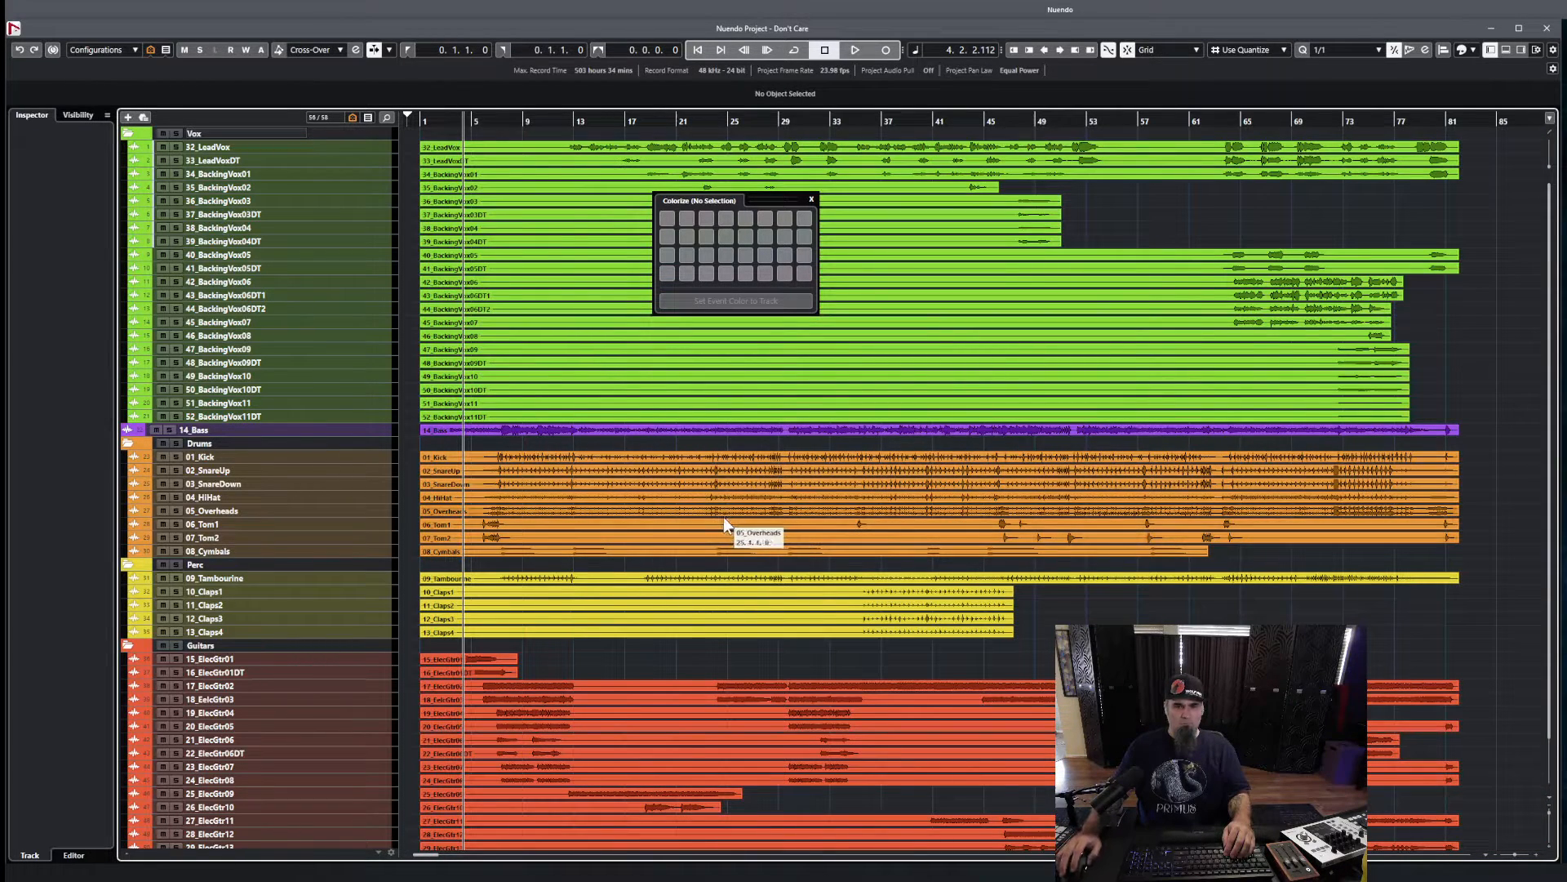
scroll(711, 523, "down", 2)
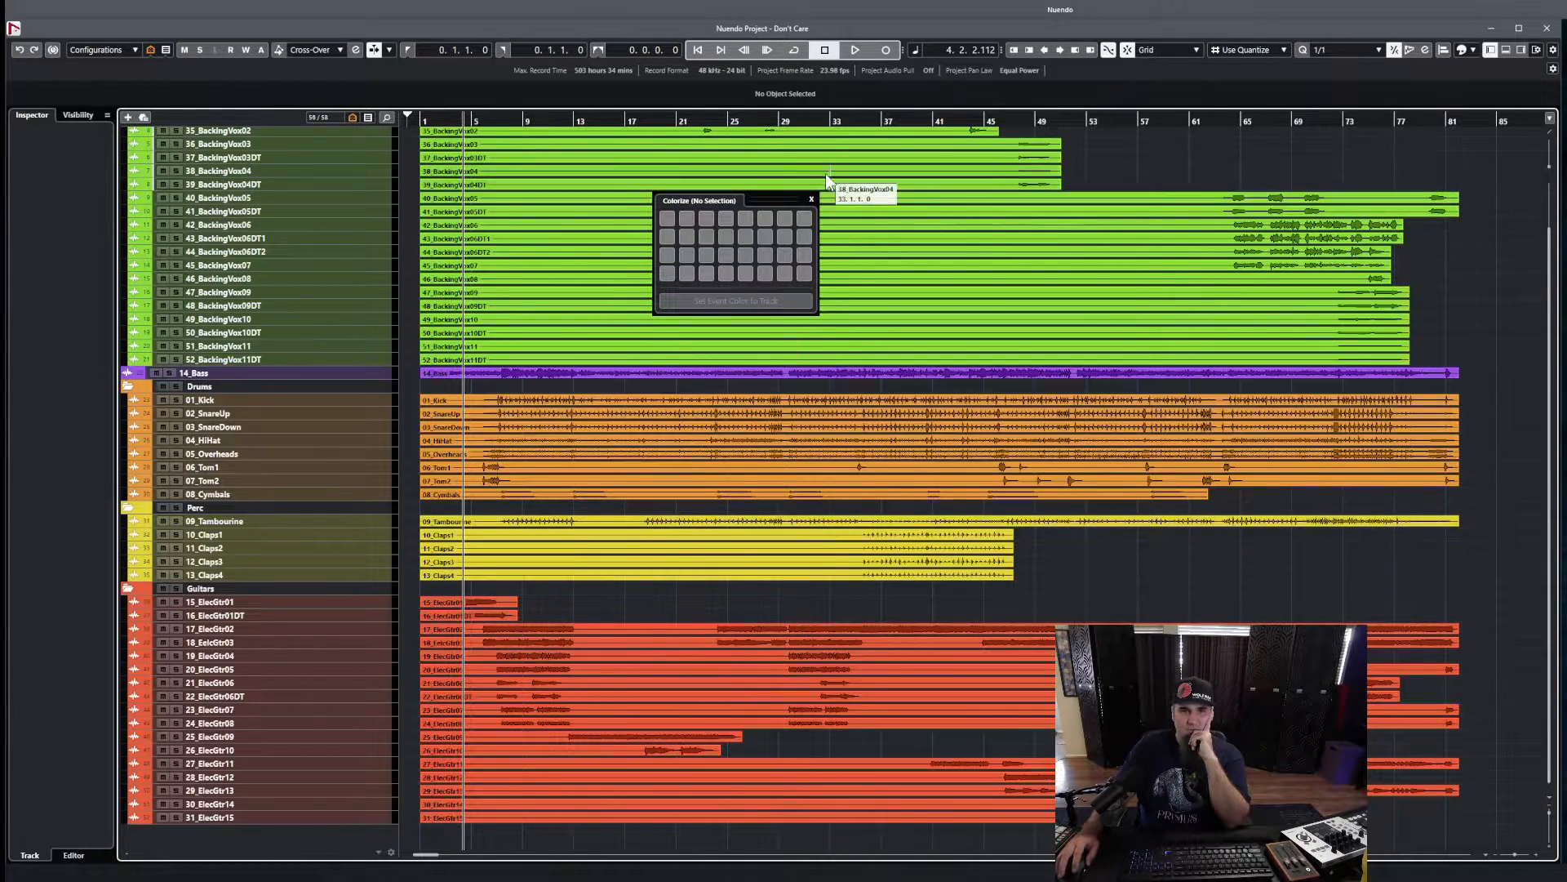
left_click(812, 199)
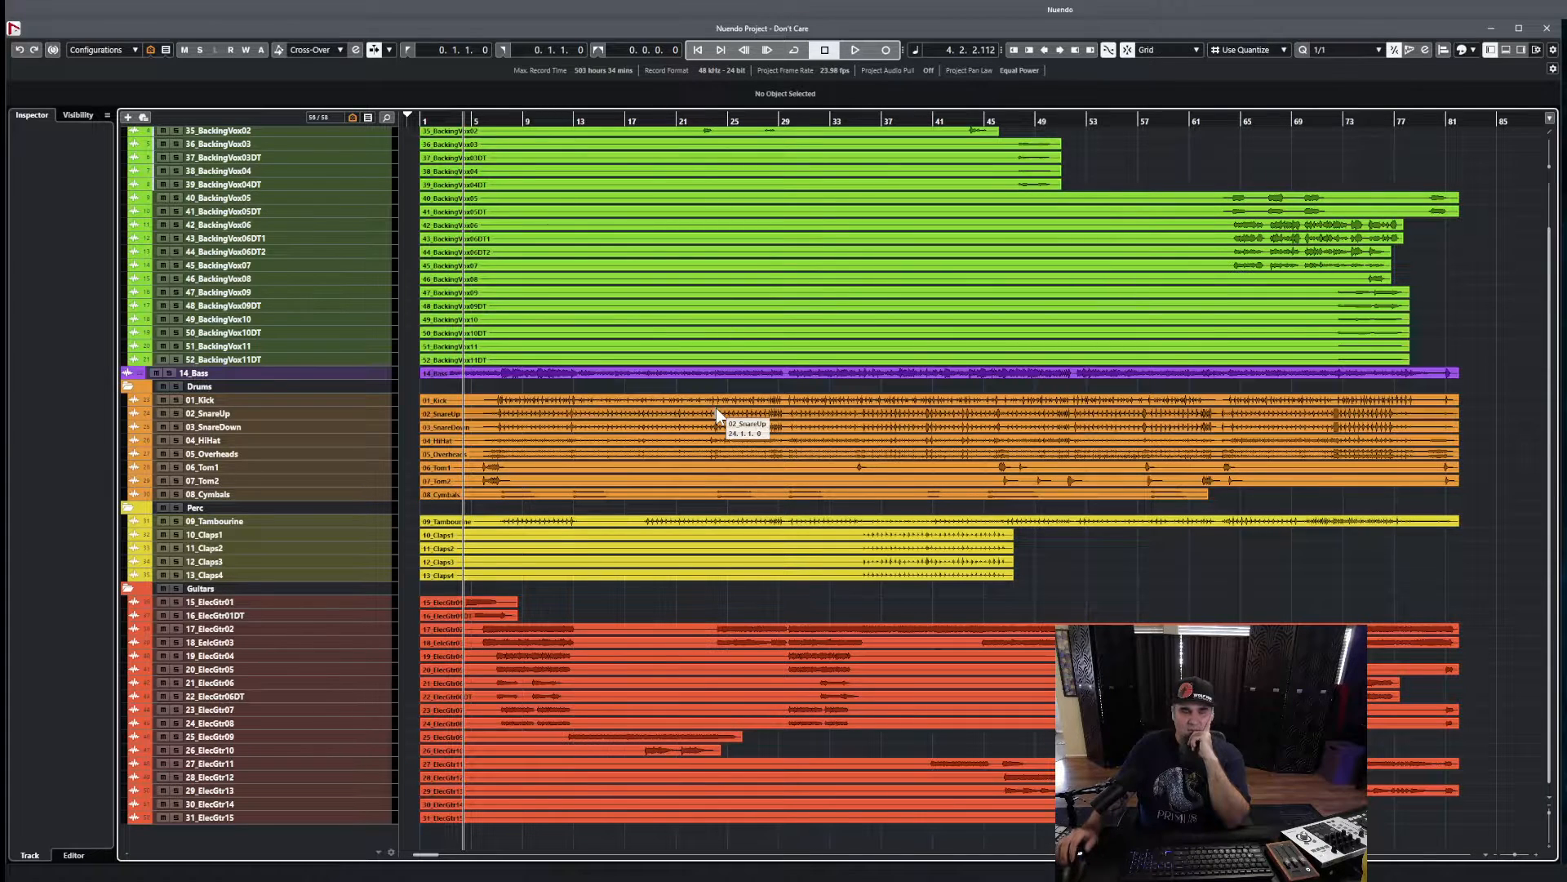
- Add a Marker track to the project and place it first in the track list, above the Vox folder
scroll(482, 302, "up", 2)
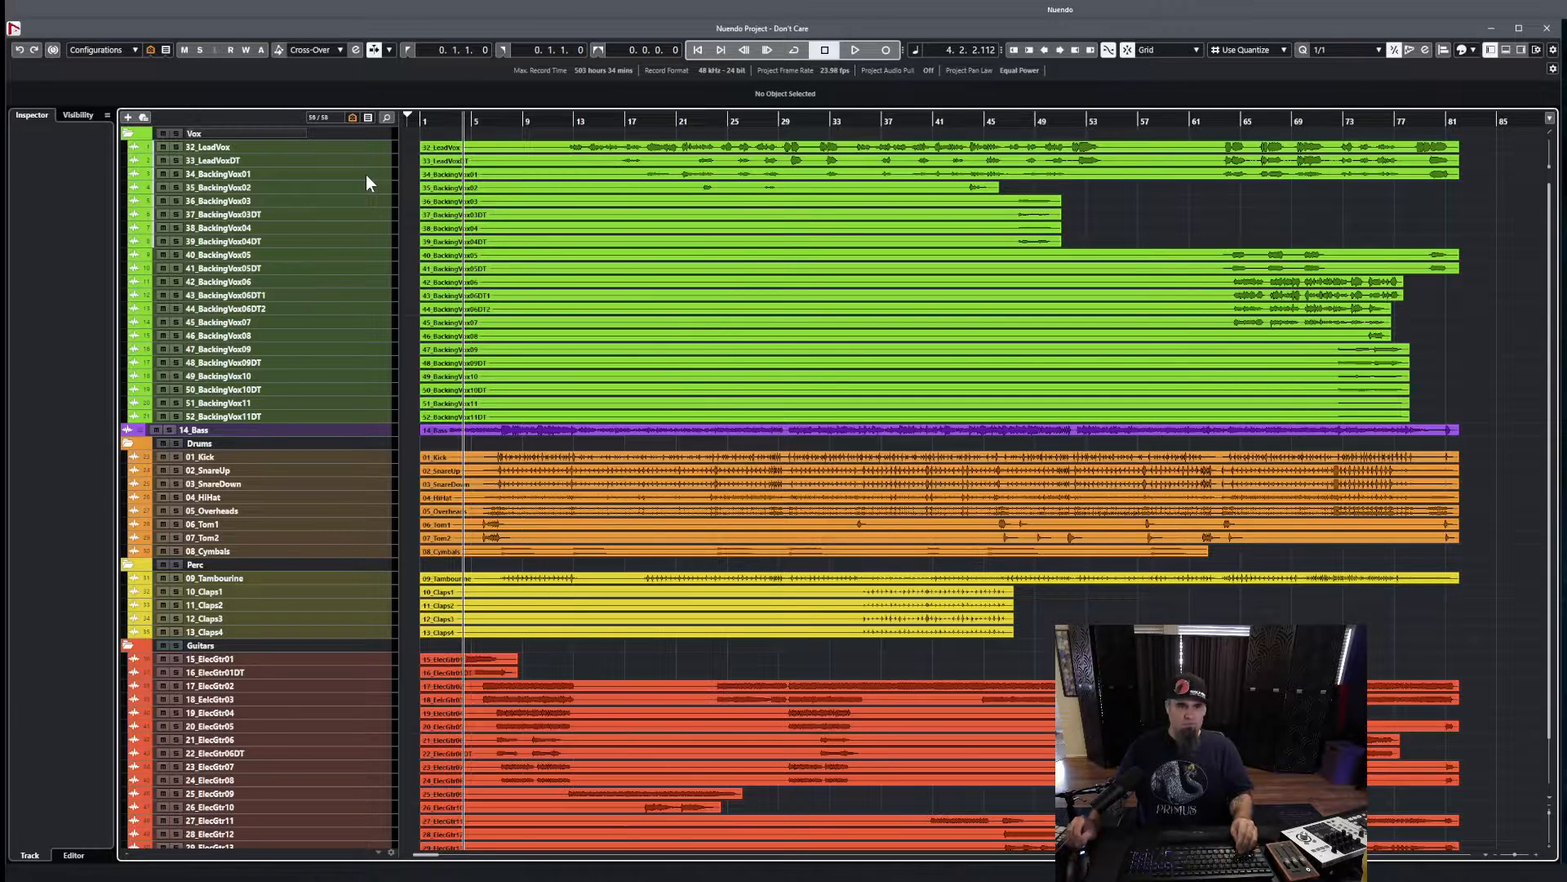
key("ctrl+t")
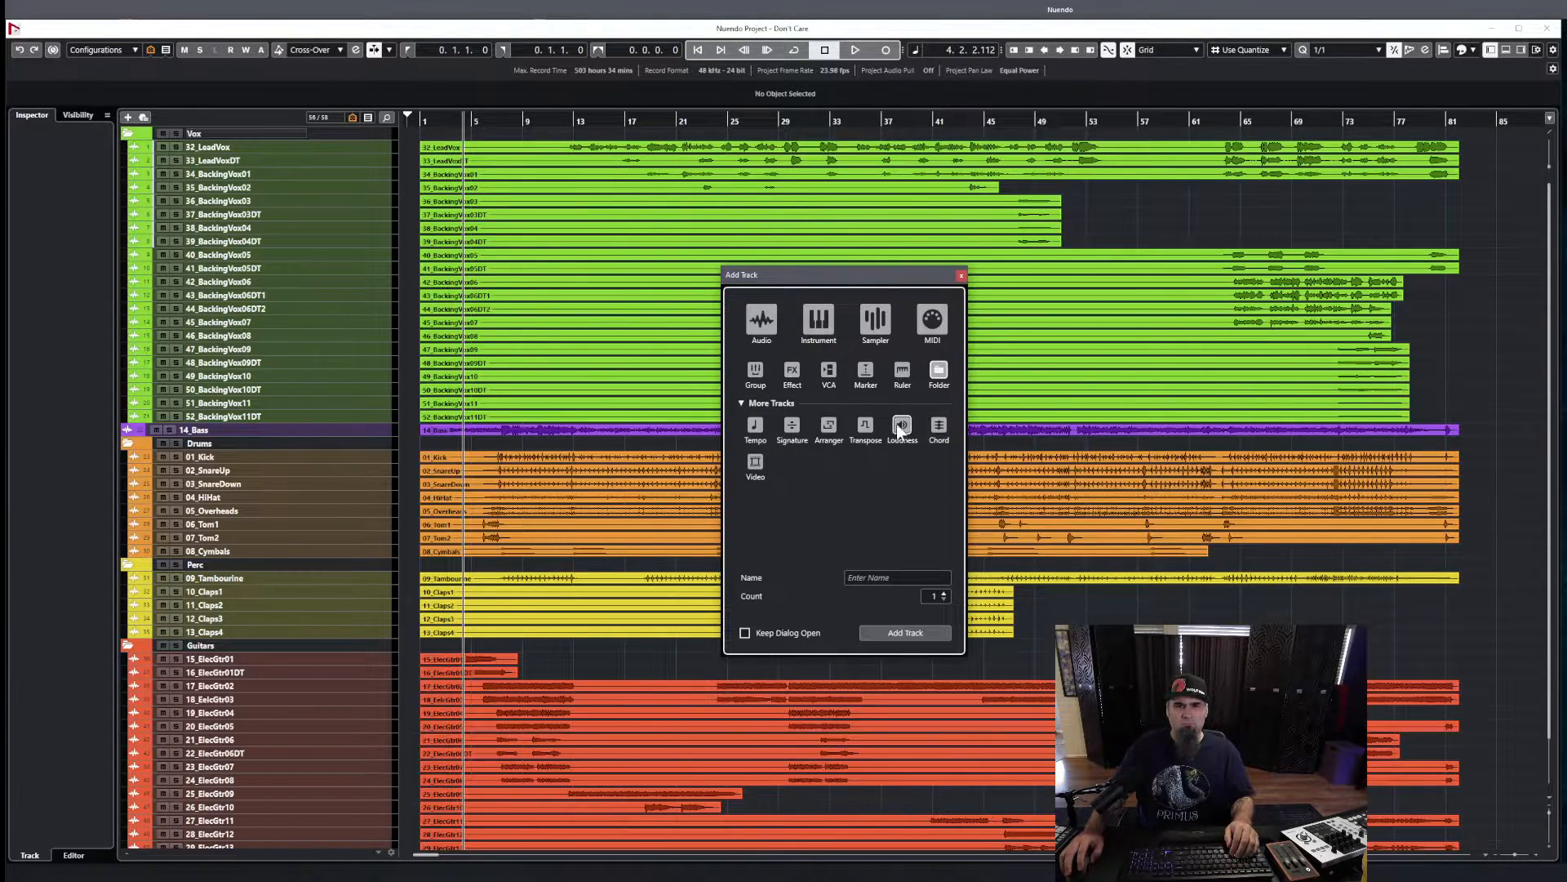
left_click(867, 372)
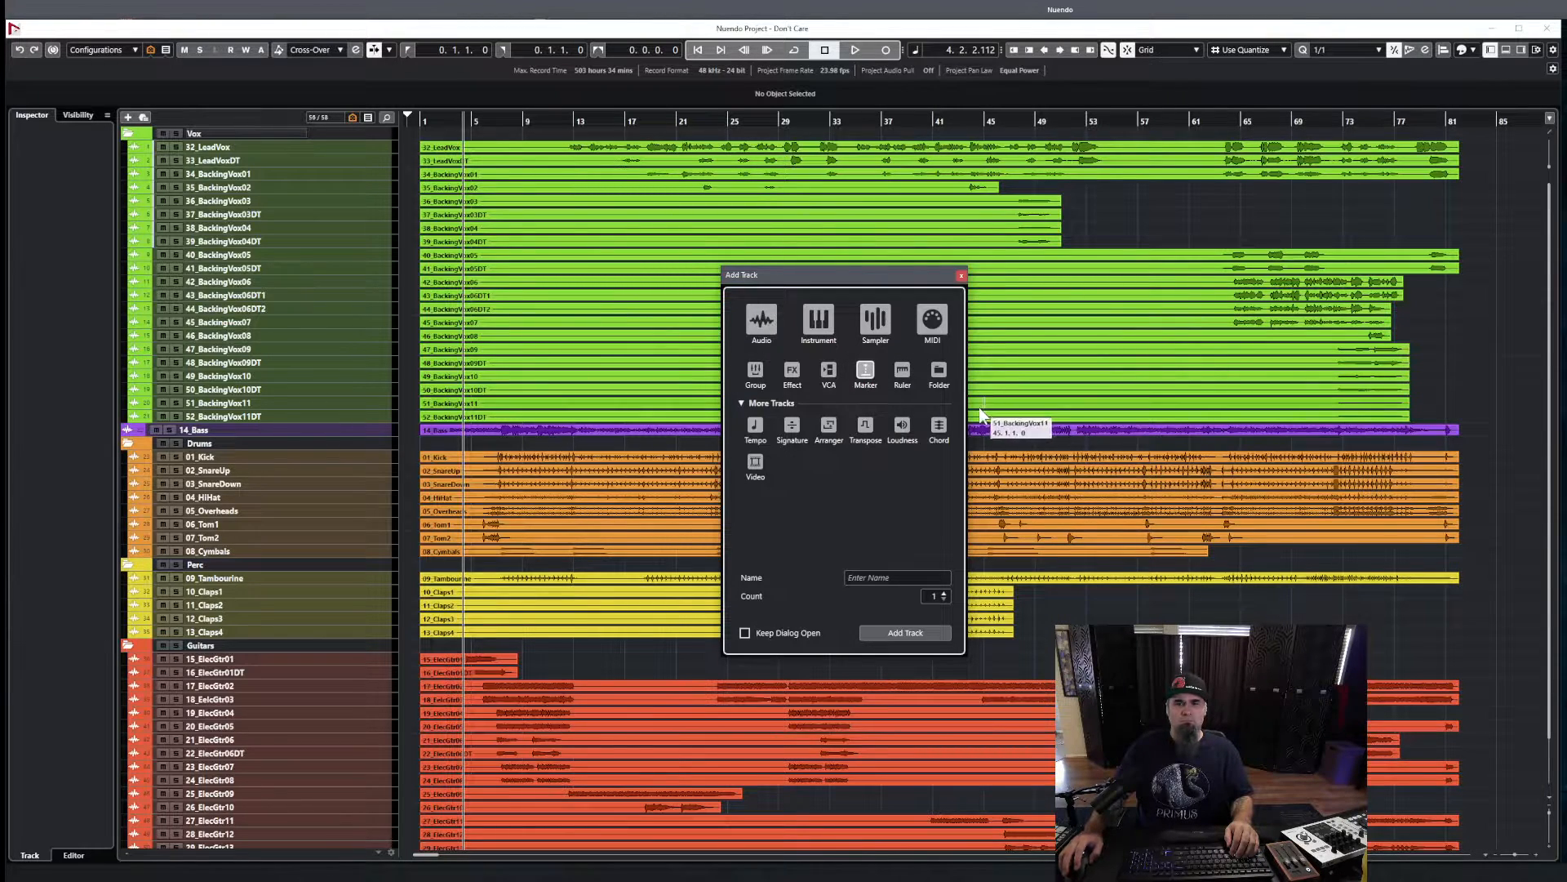
left_click(901, 633)
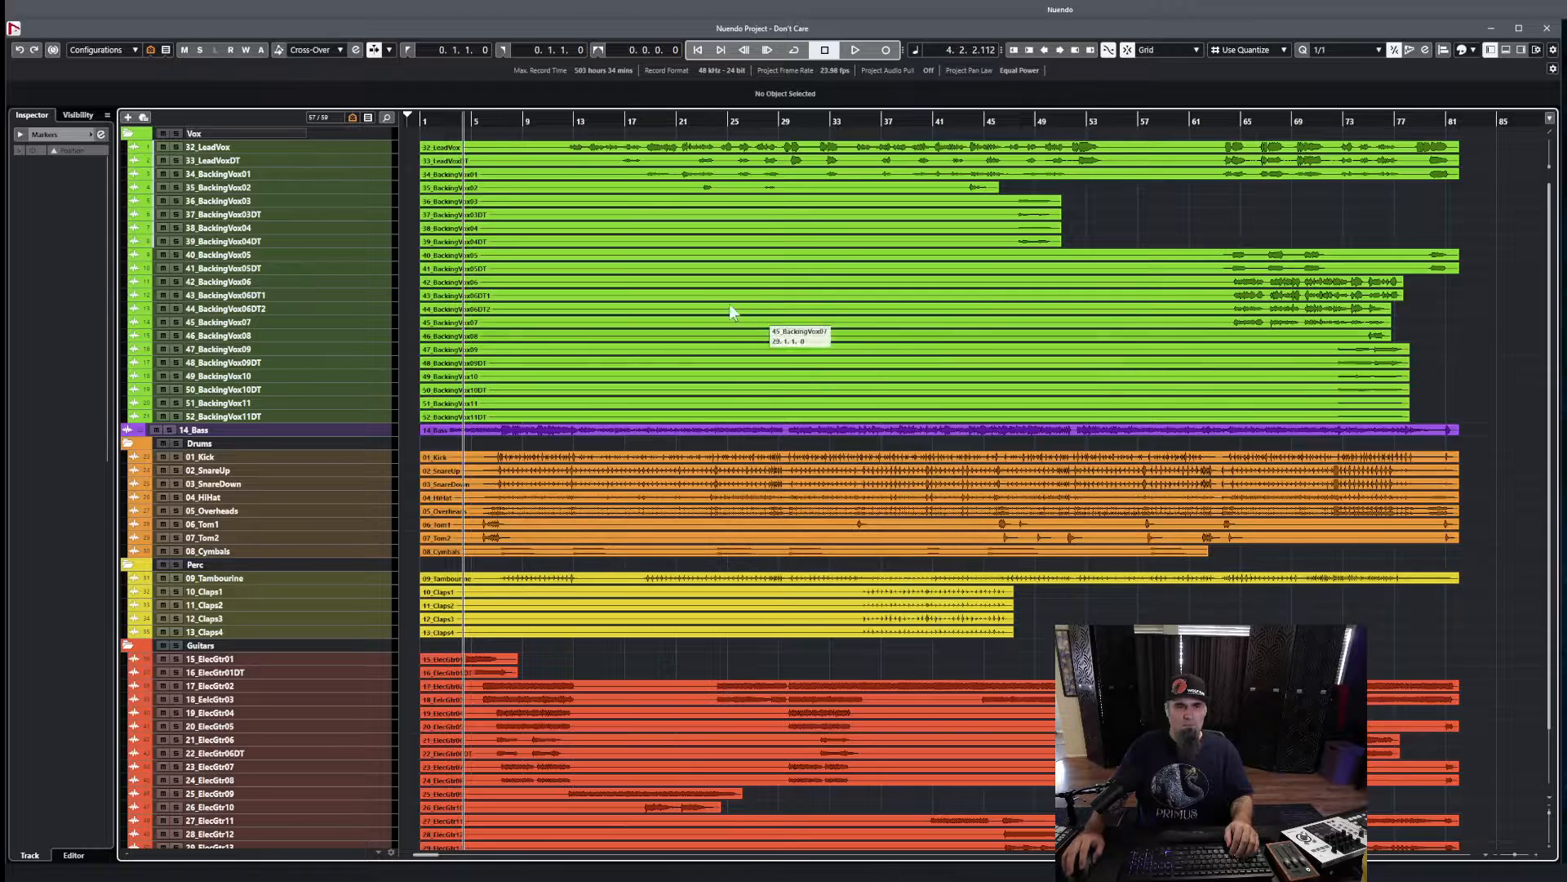
scroll(298, 692, "down", 3)
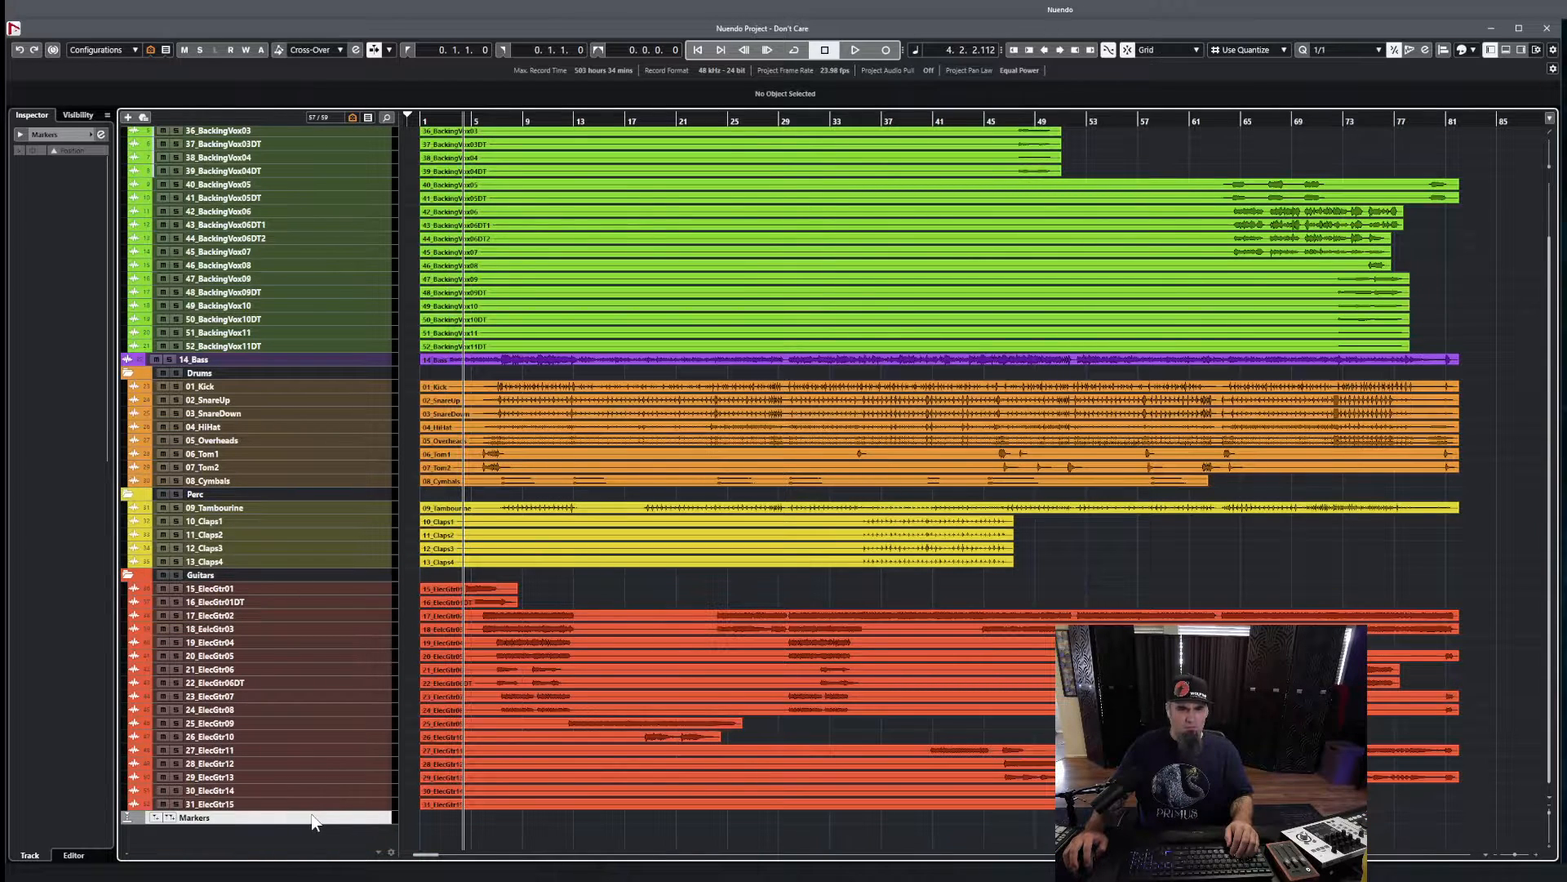
left_click_drag(314, 817, 349, 140)
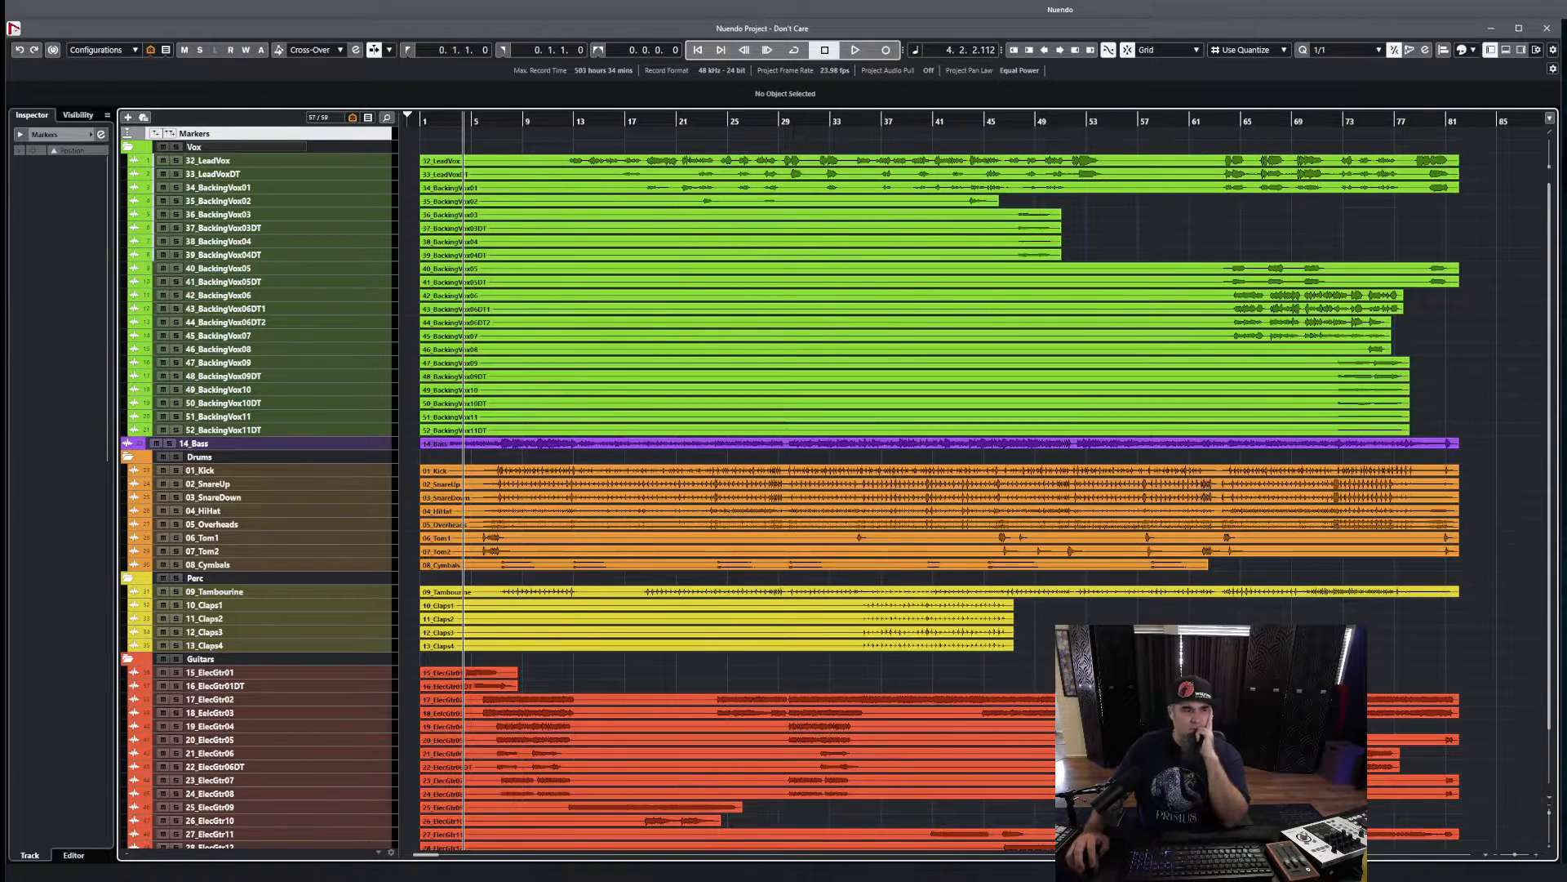
- Check the 'Don't Care' entry on the Cambridge-MT multitrack page in the browser and return to the Nuendo project
key("alt+Tab")
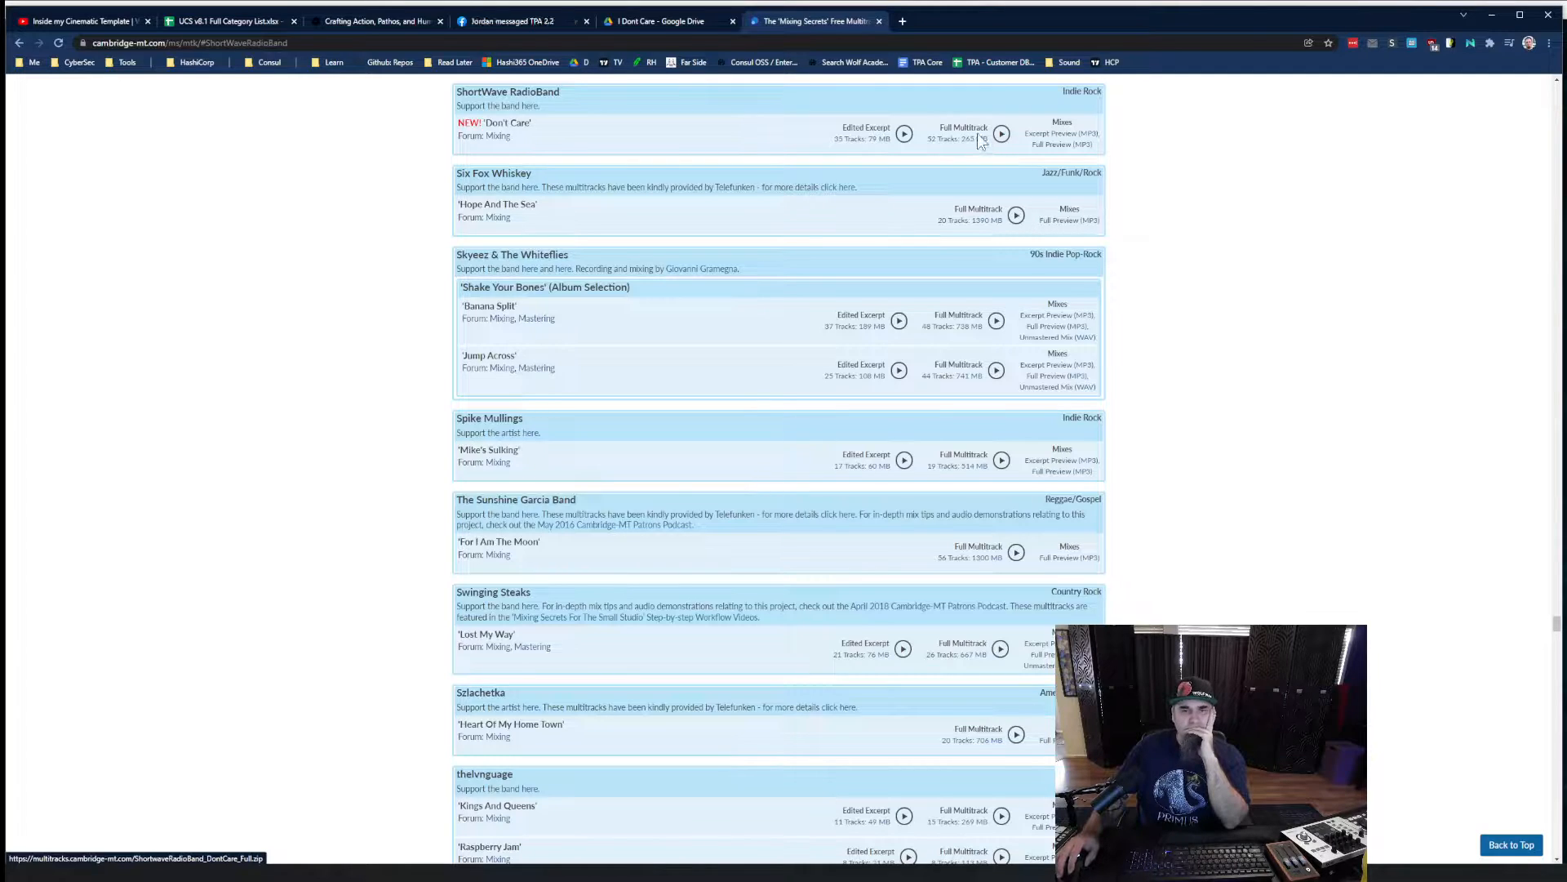
left_click(1494, 14)
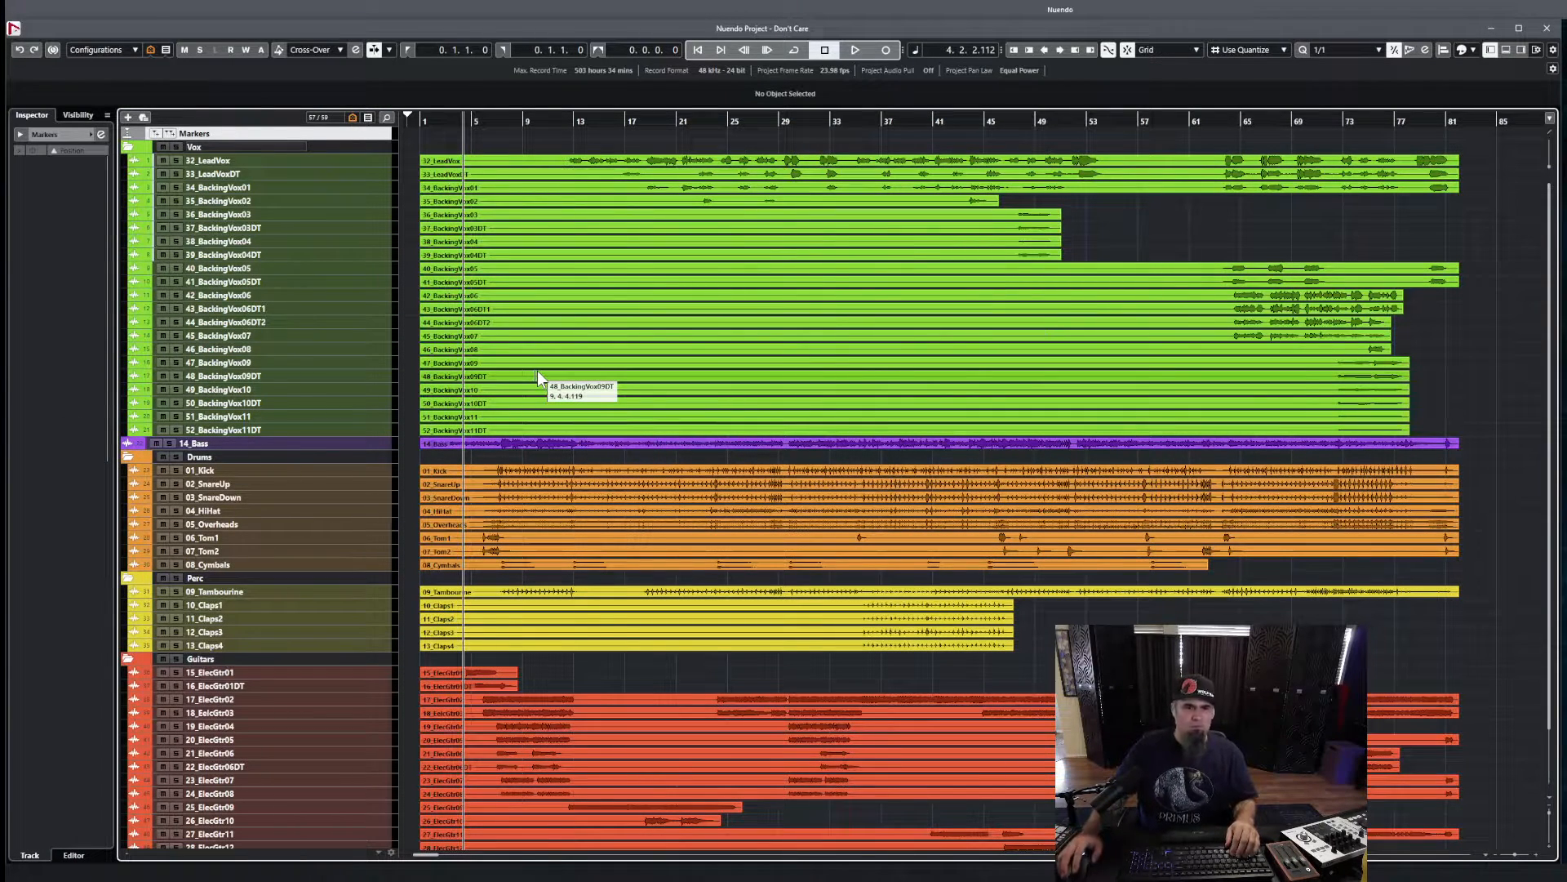
- Try analysing the 01_Kick recording with tempo detection, close the detection panel and undo the resulting tempo map
scroll(537, 371, "down", 3)
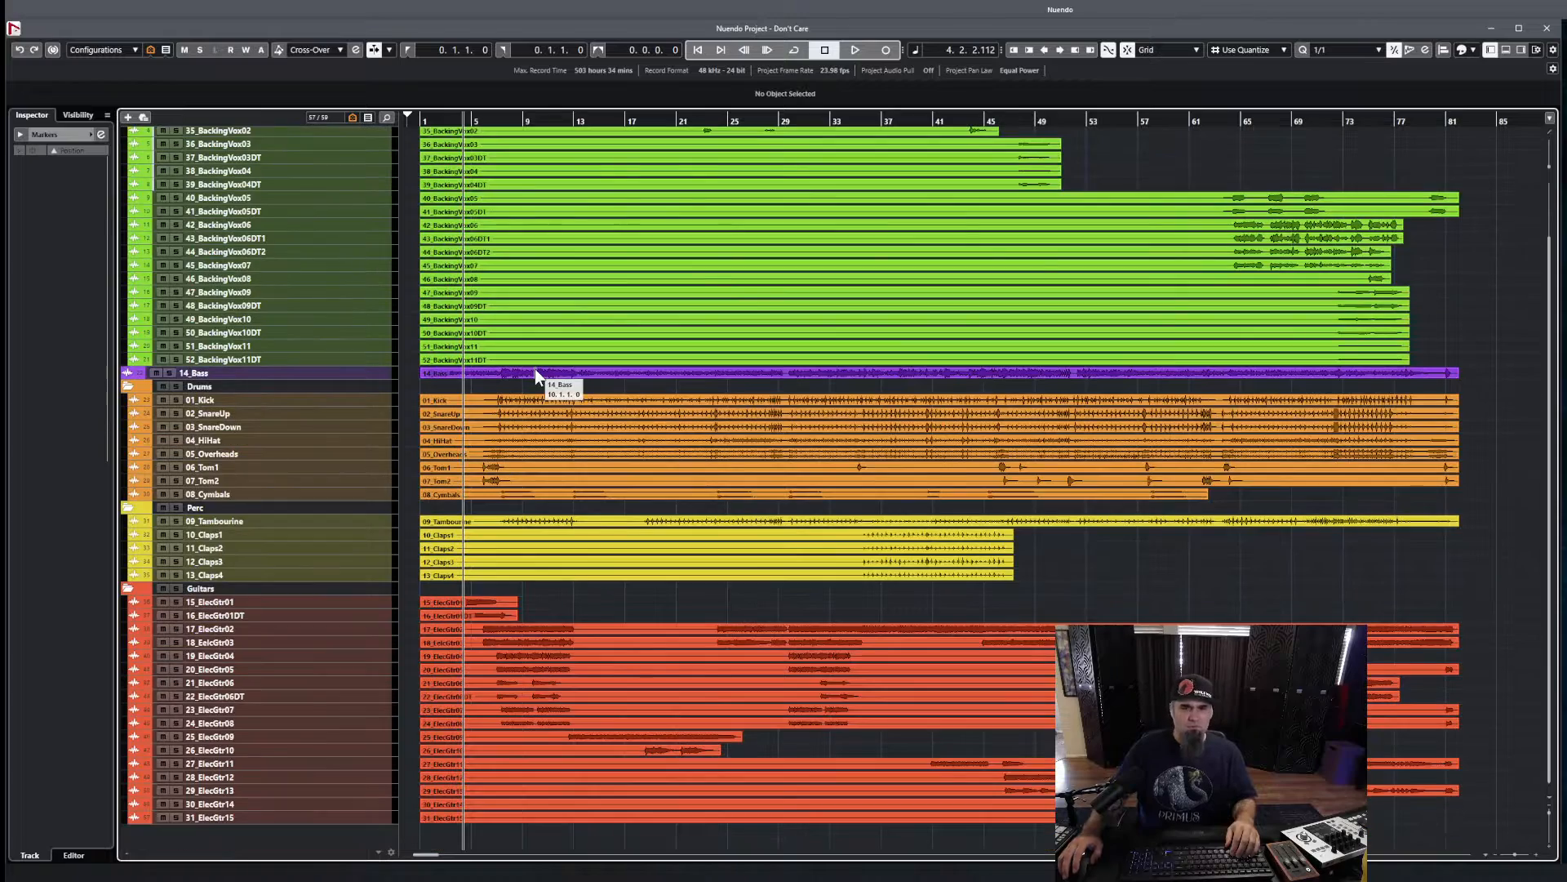
left_click(338, 403)
scroll(528, 473, "up", 5)
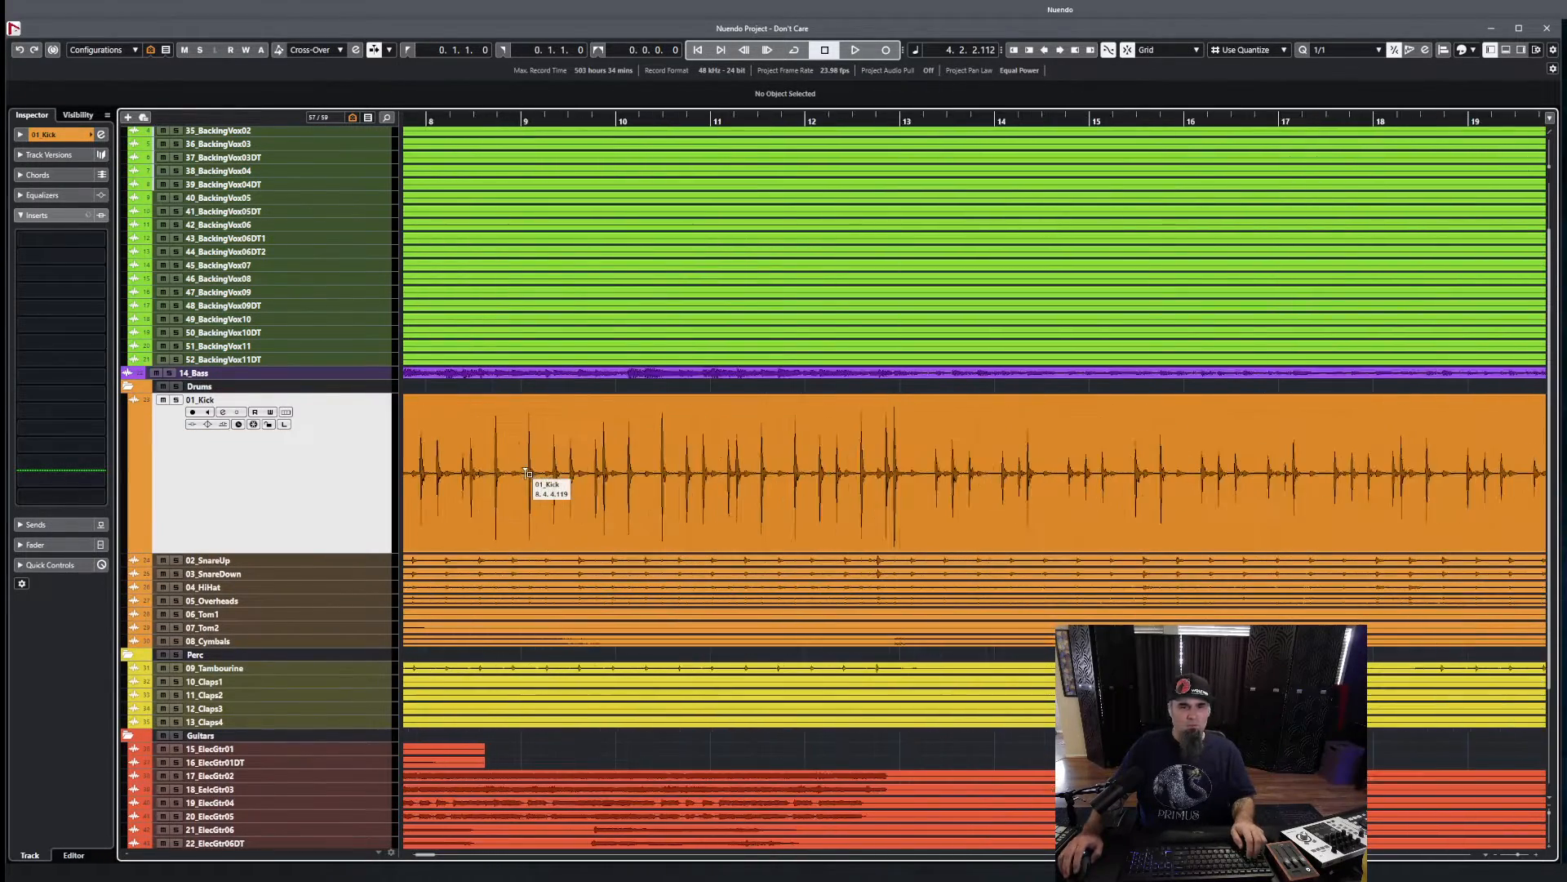
left_click_drag(501, 471, 937, 446)
left_click(629, 411)
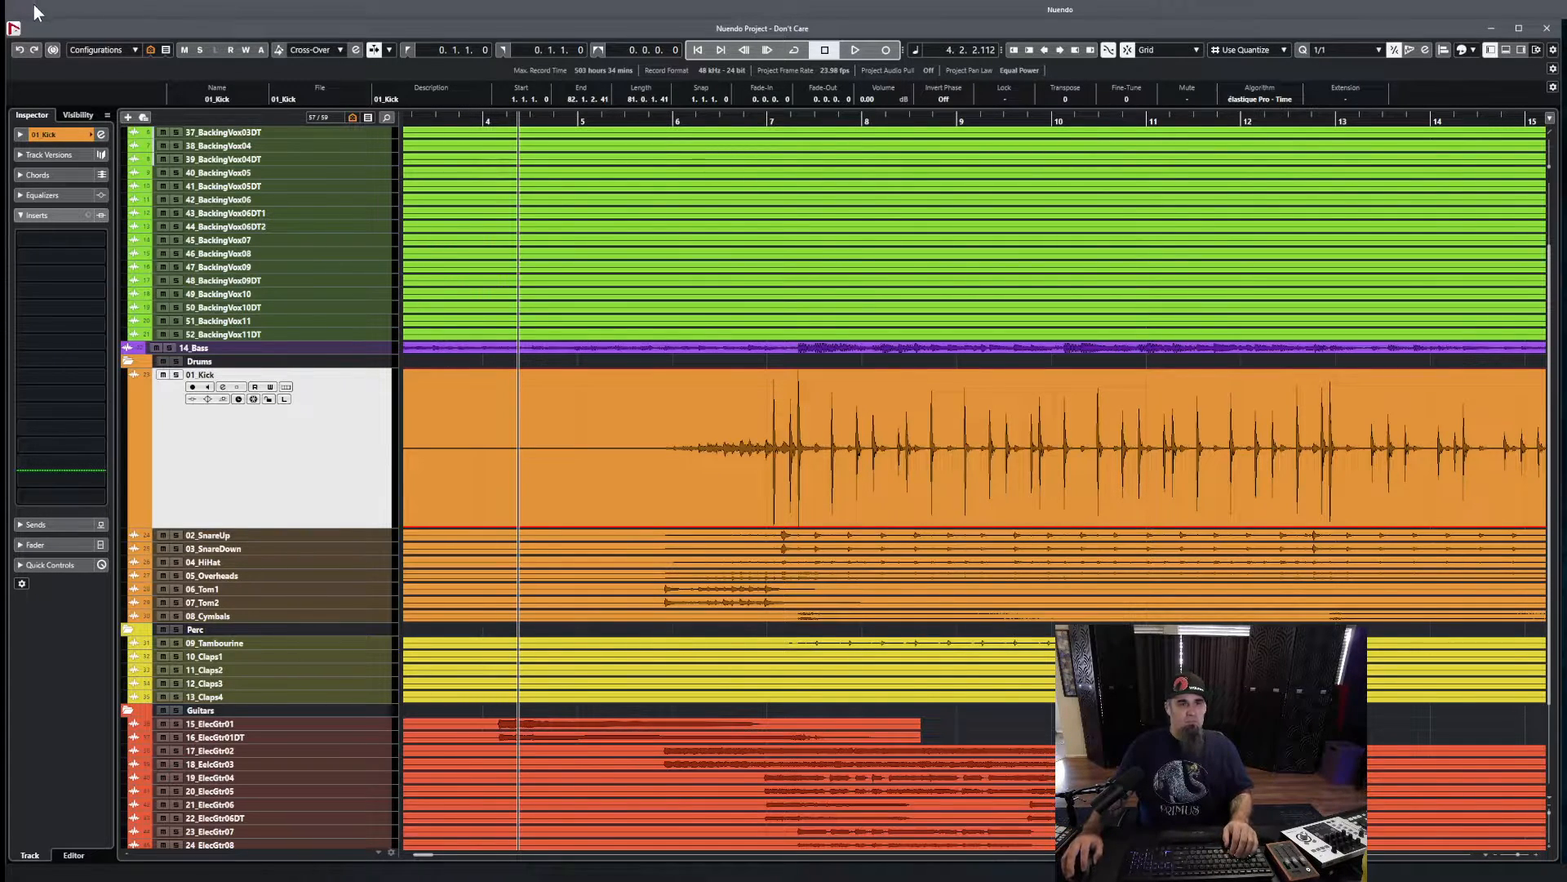
mouse_move(898, 8)
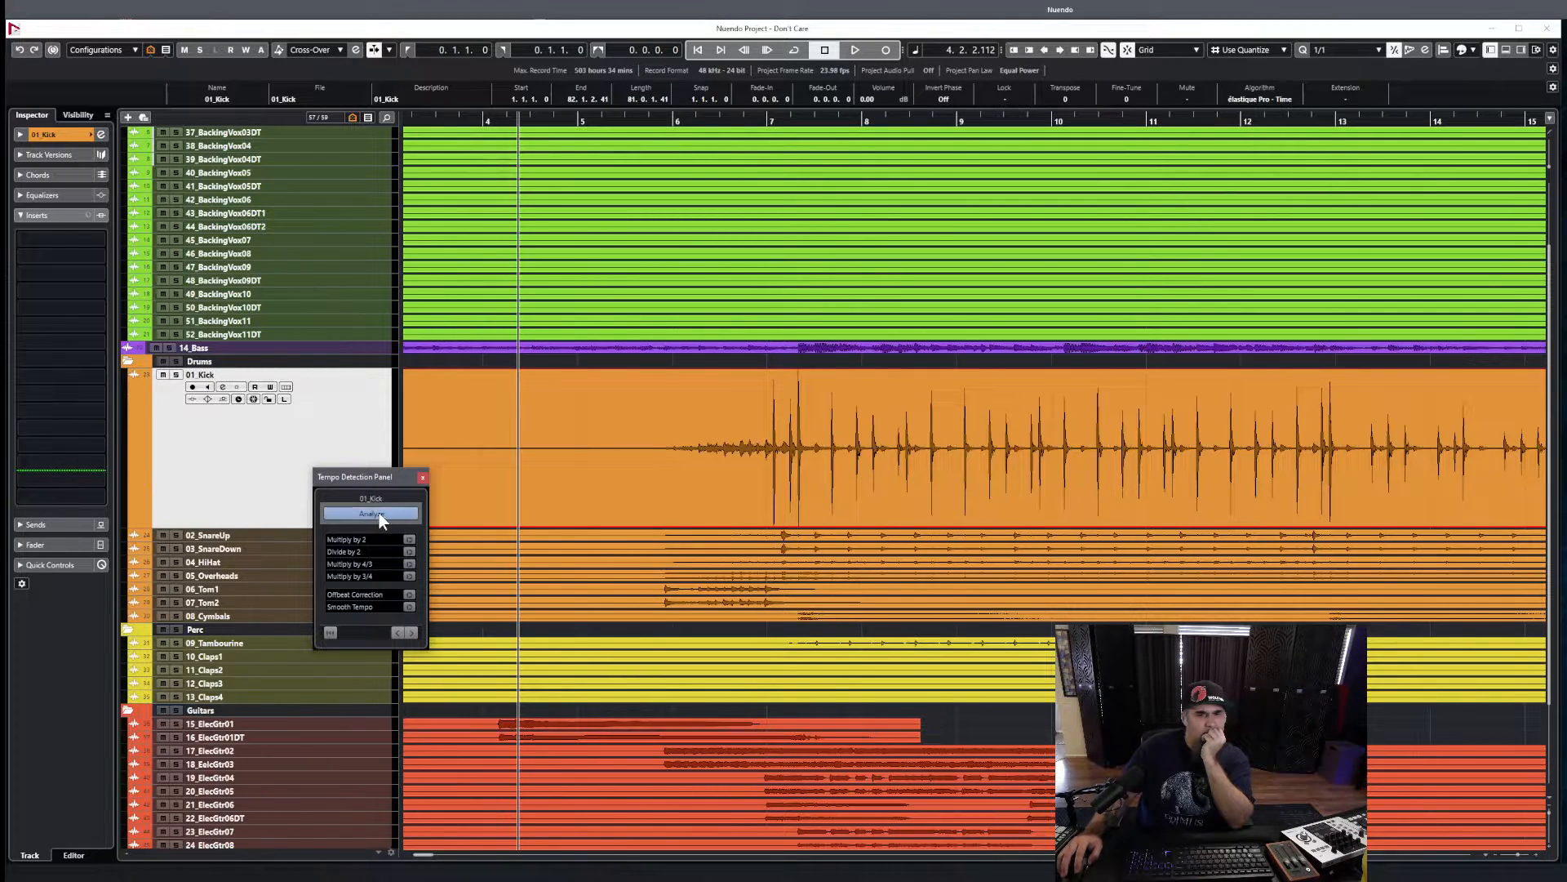
left_click(379, 513)
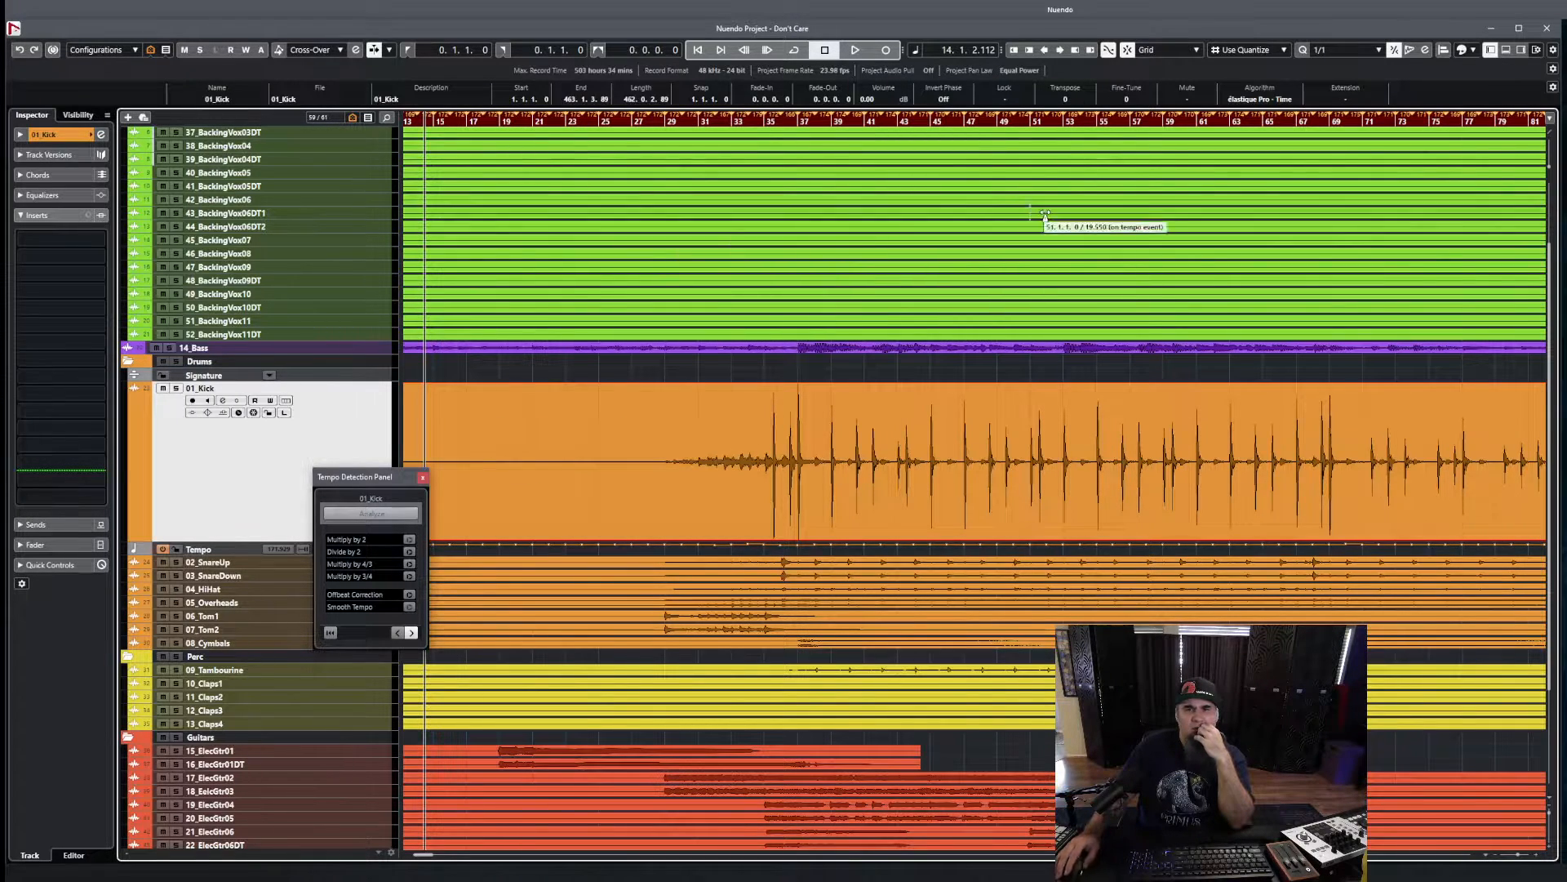
left_click_drag(1046, 214, 1010, 246)
left_click(422, 477)
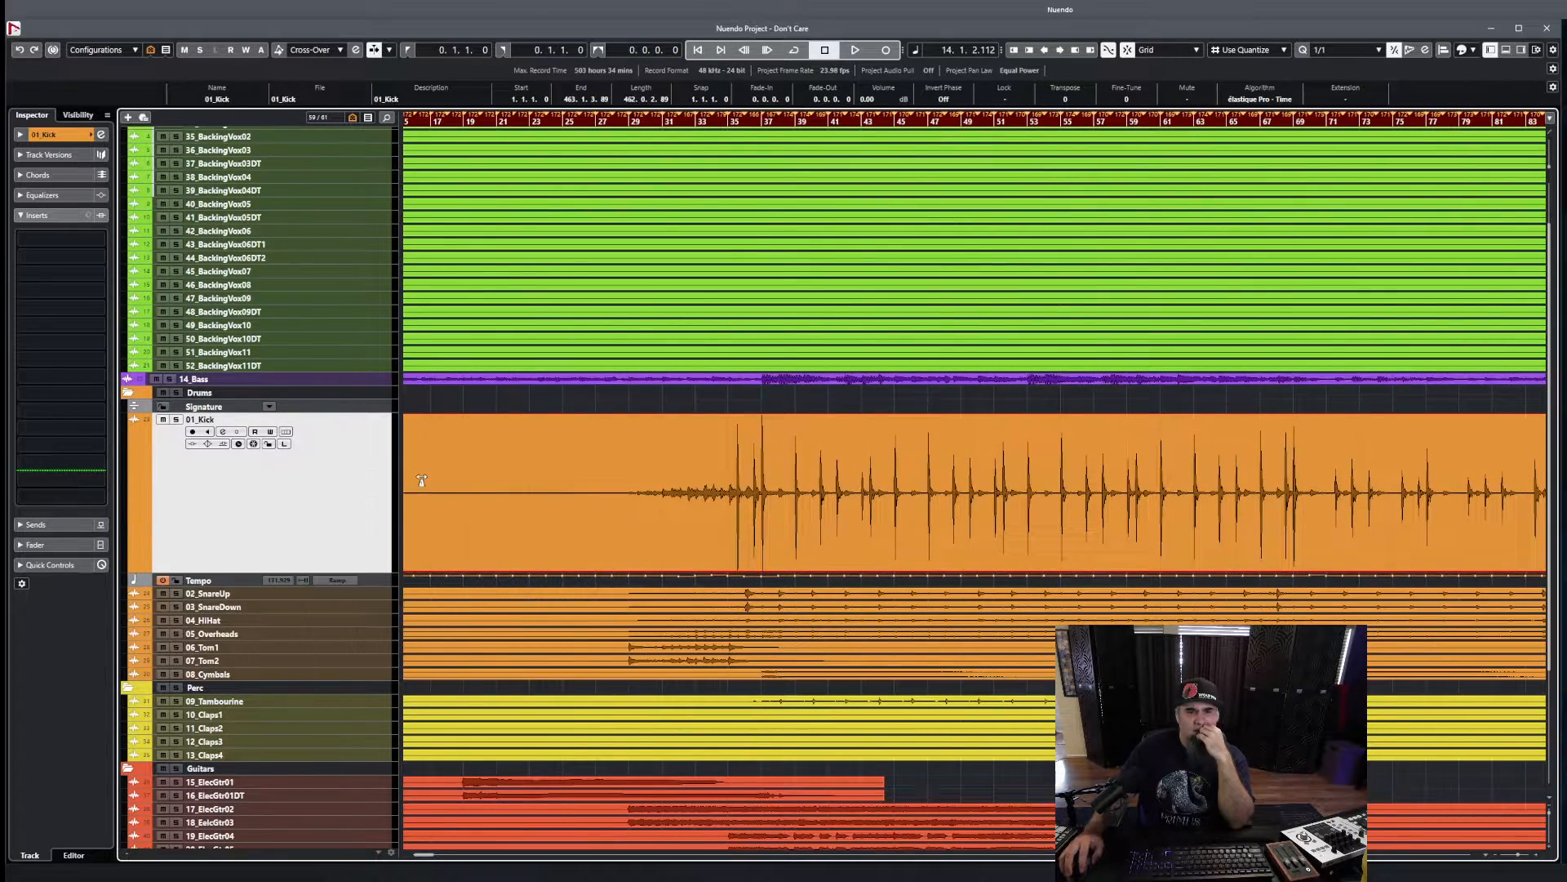
key("ctrl+z")
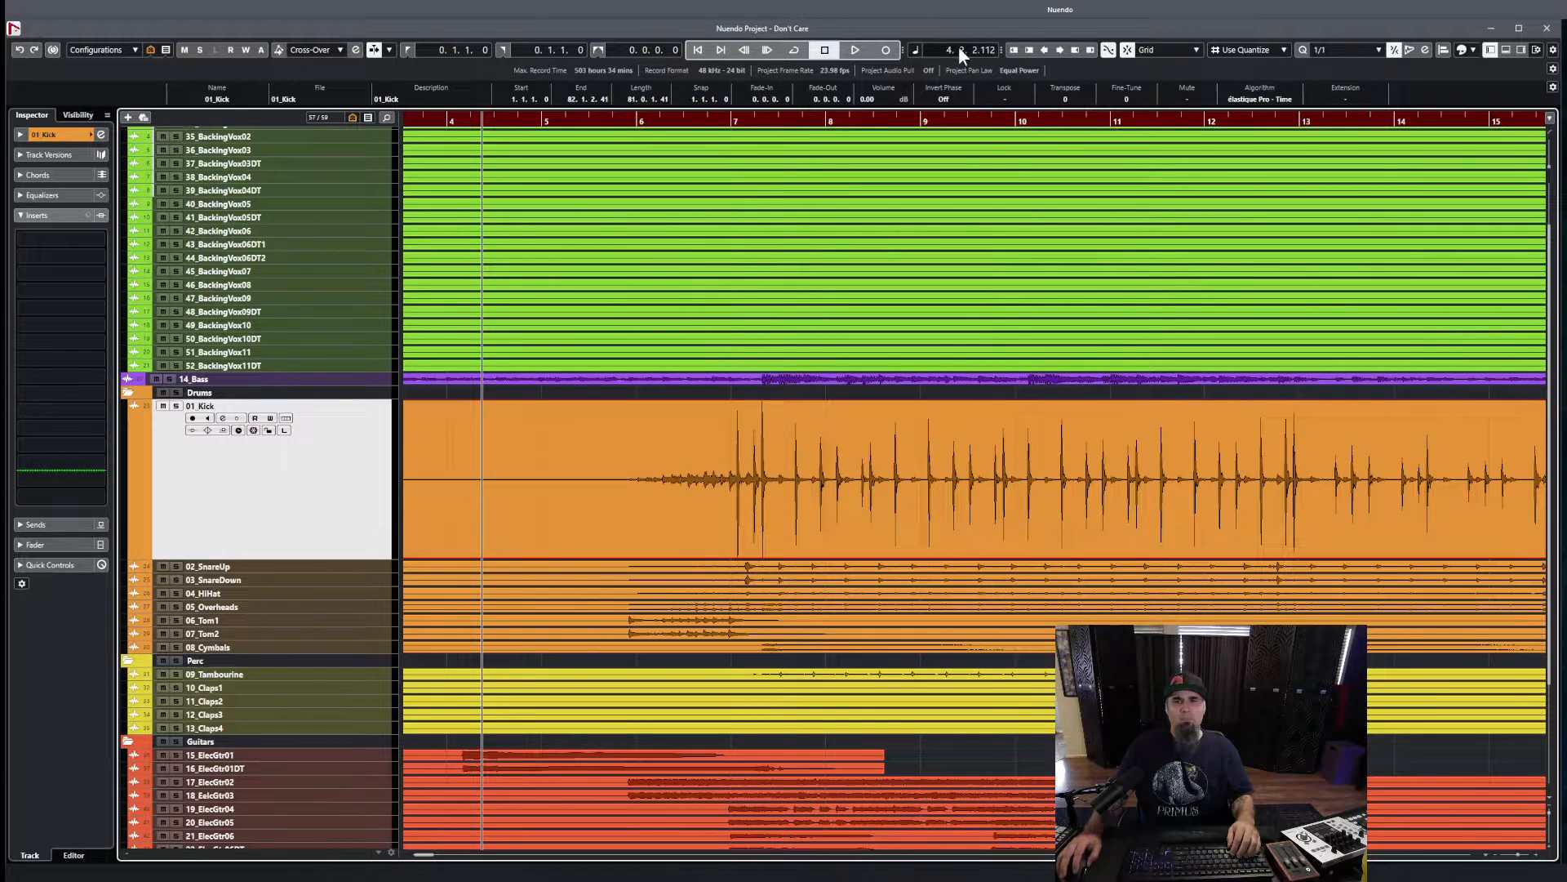
- Show the Transport panel, reposition it so its tempo controls are reachable, and set a new fixed project tempo
key("F2")
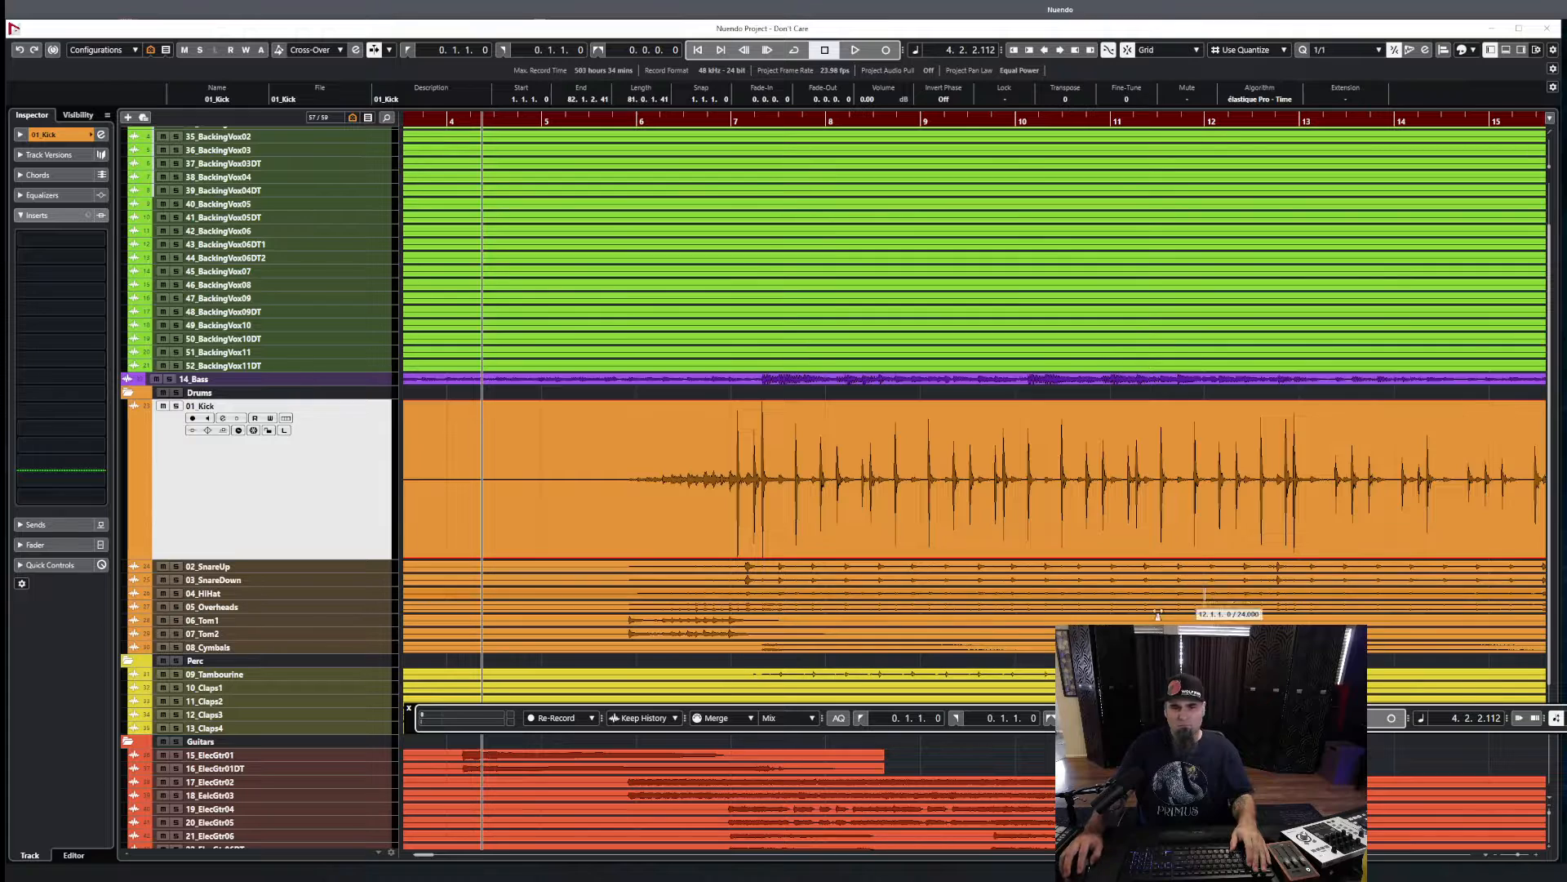
left_click_drag(488, 713, 149, 751)
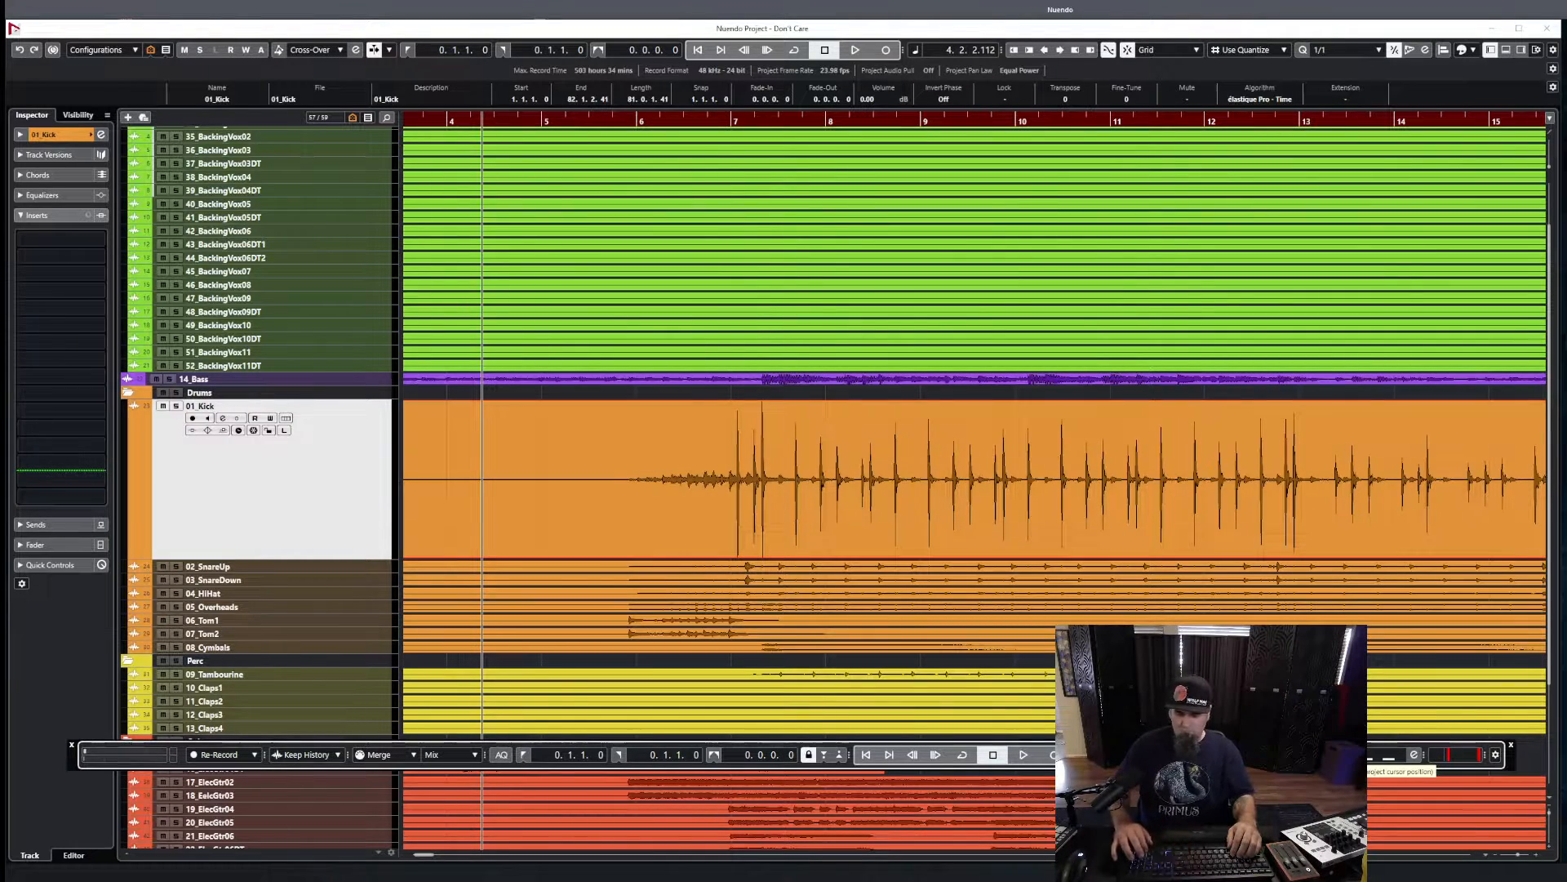
key("Return")
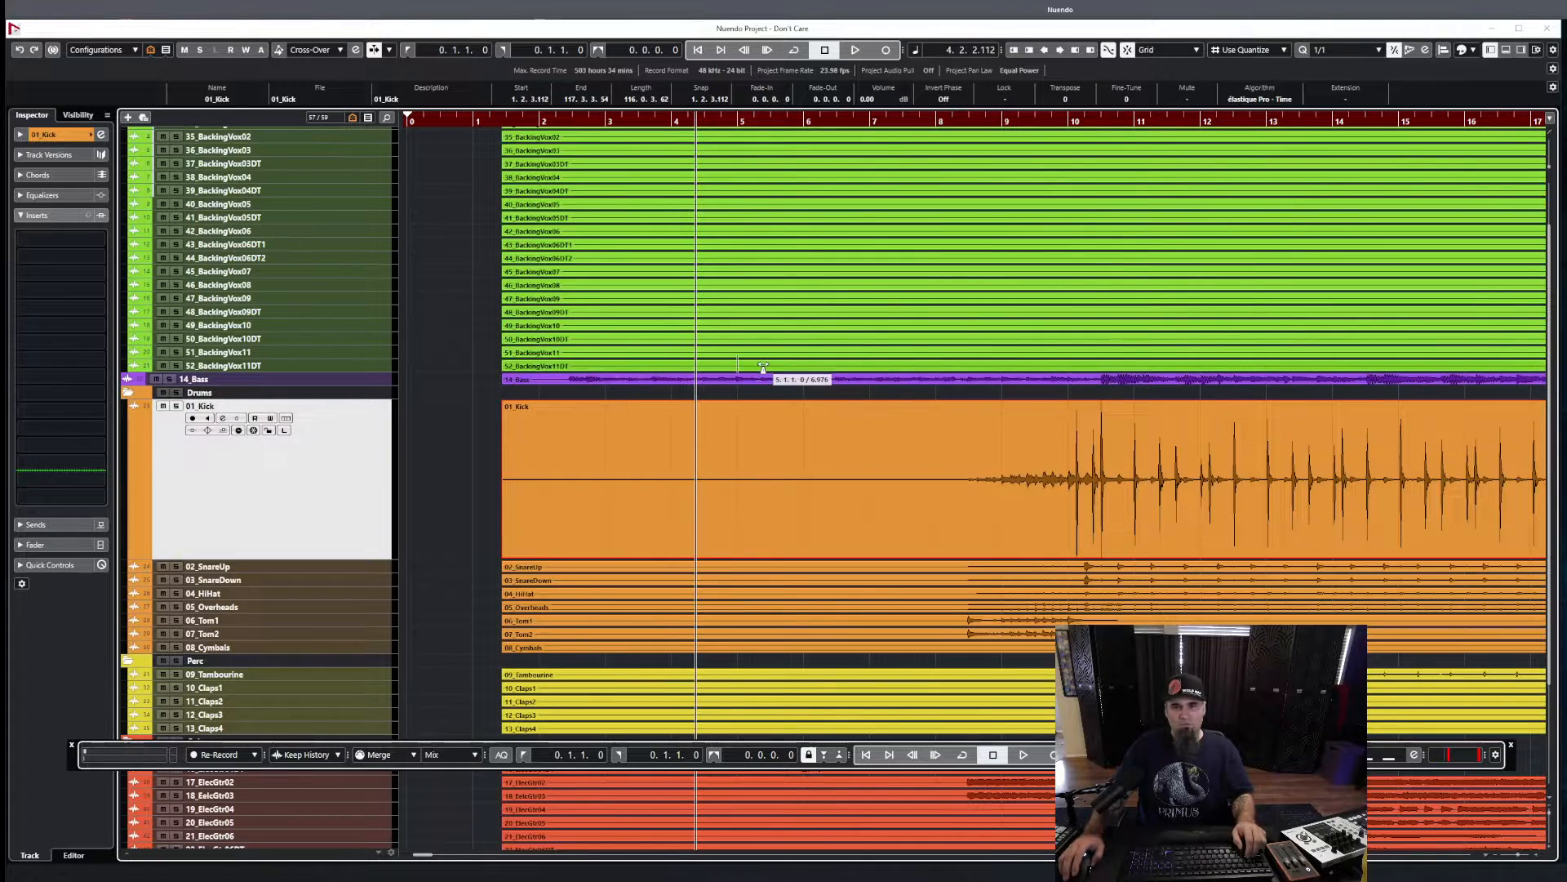
scroll(761, 365, "down", 3)
scroll(762, 365, "up", 5)
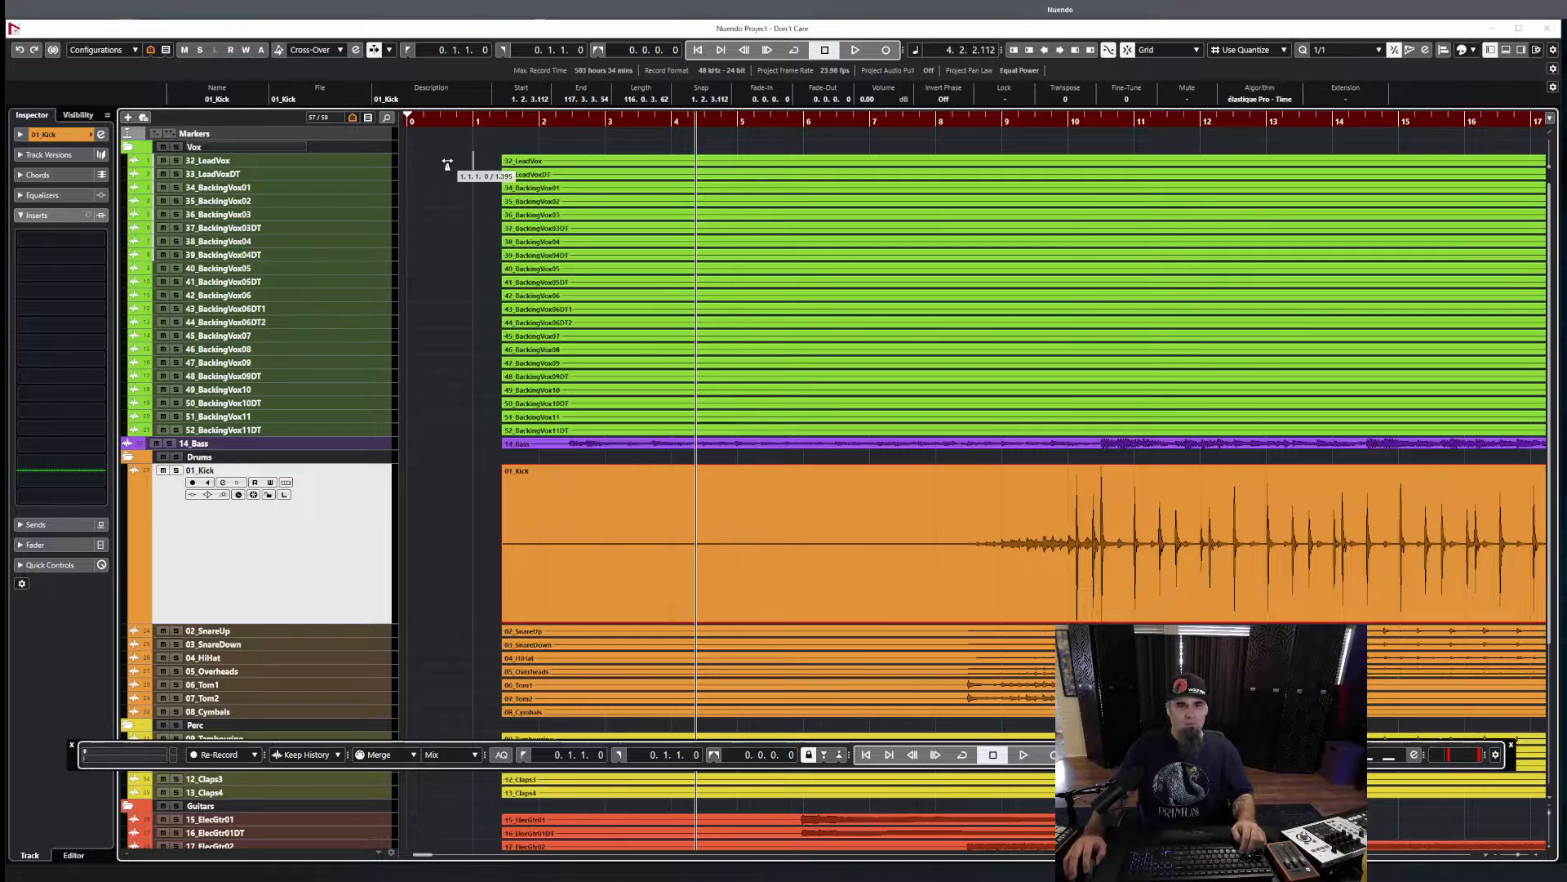
- Select all audio events with the Object Selection tool, move them together to bar 0 and play back the intro
key("1")
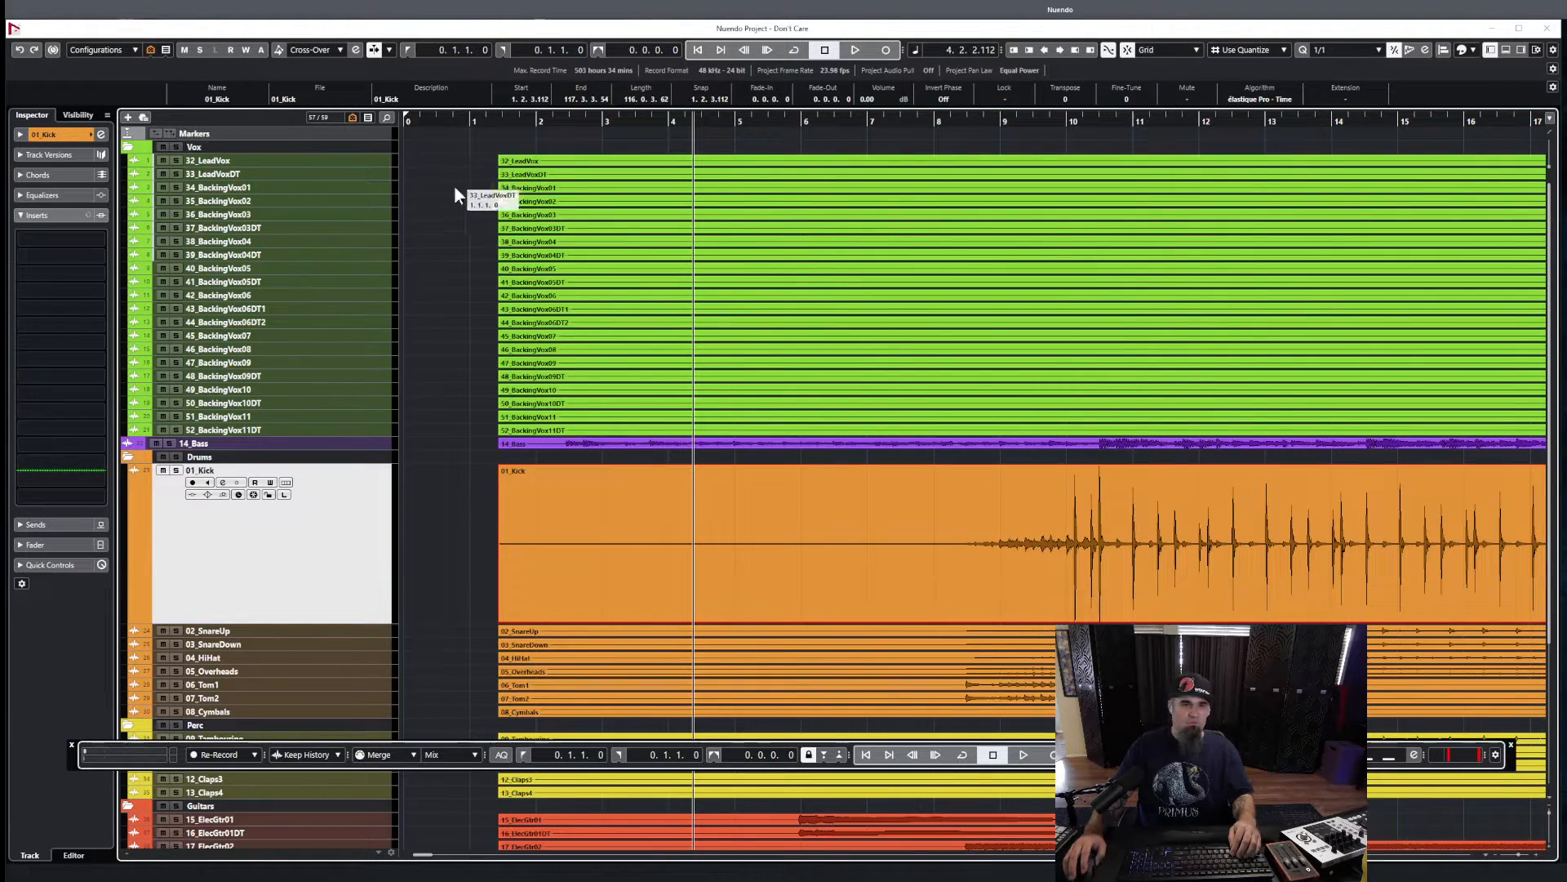
left_click_drag(483, 145, 908, 437)
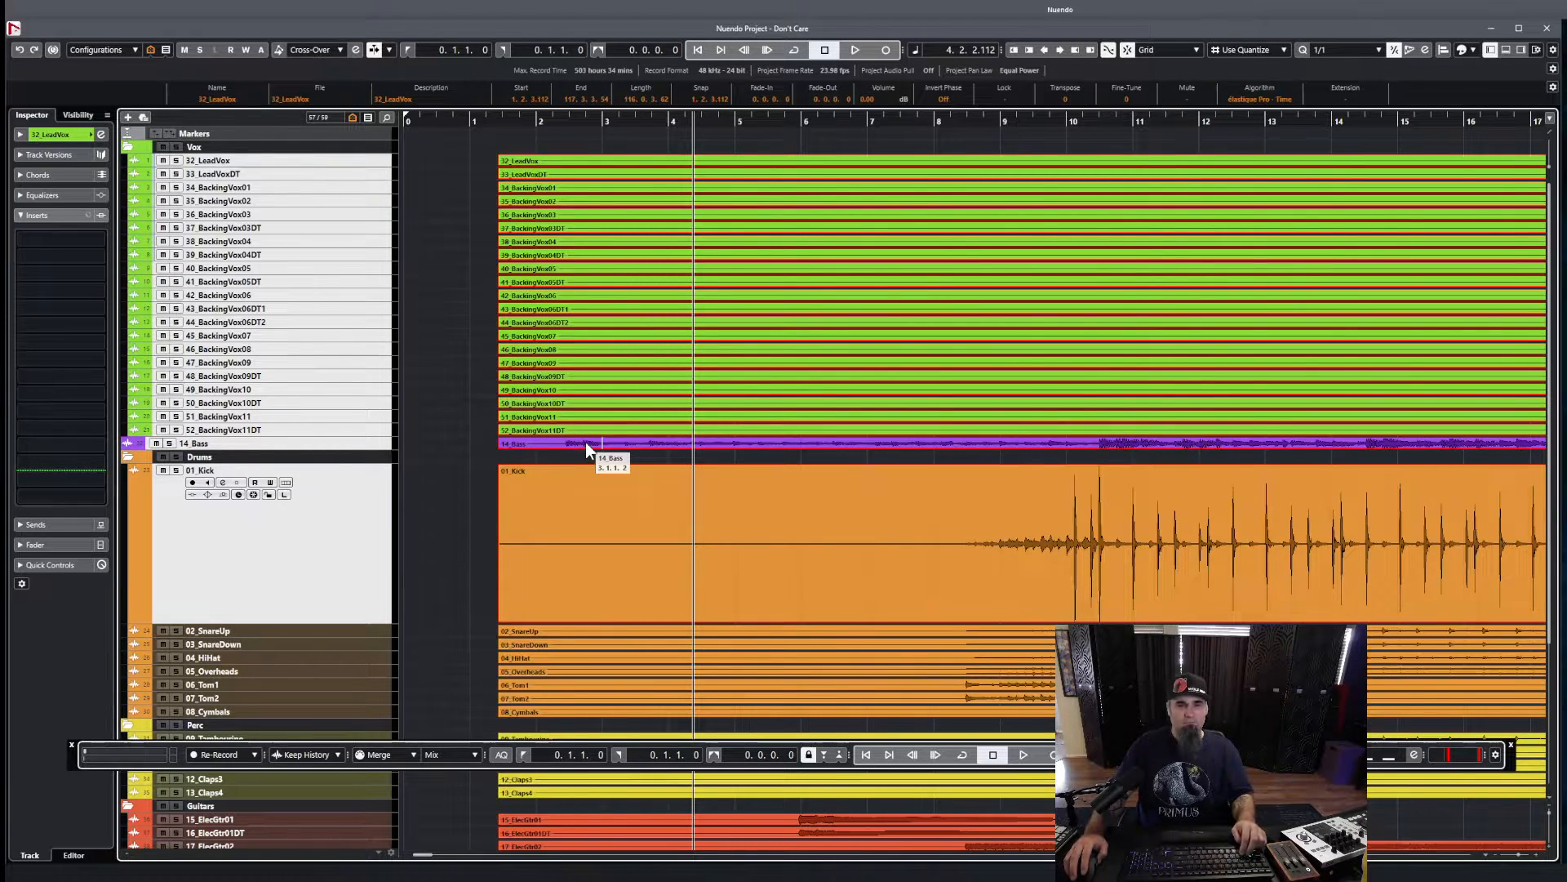
scroll(585, 442, "down", 3)
scroll(585, 442, "up", 3)
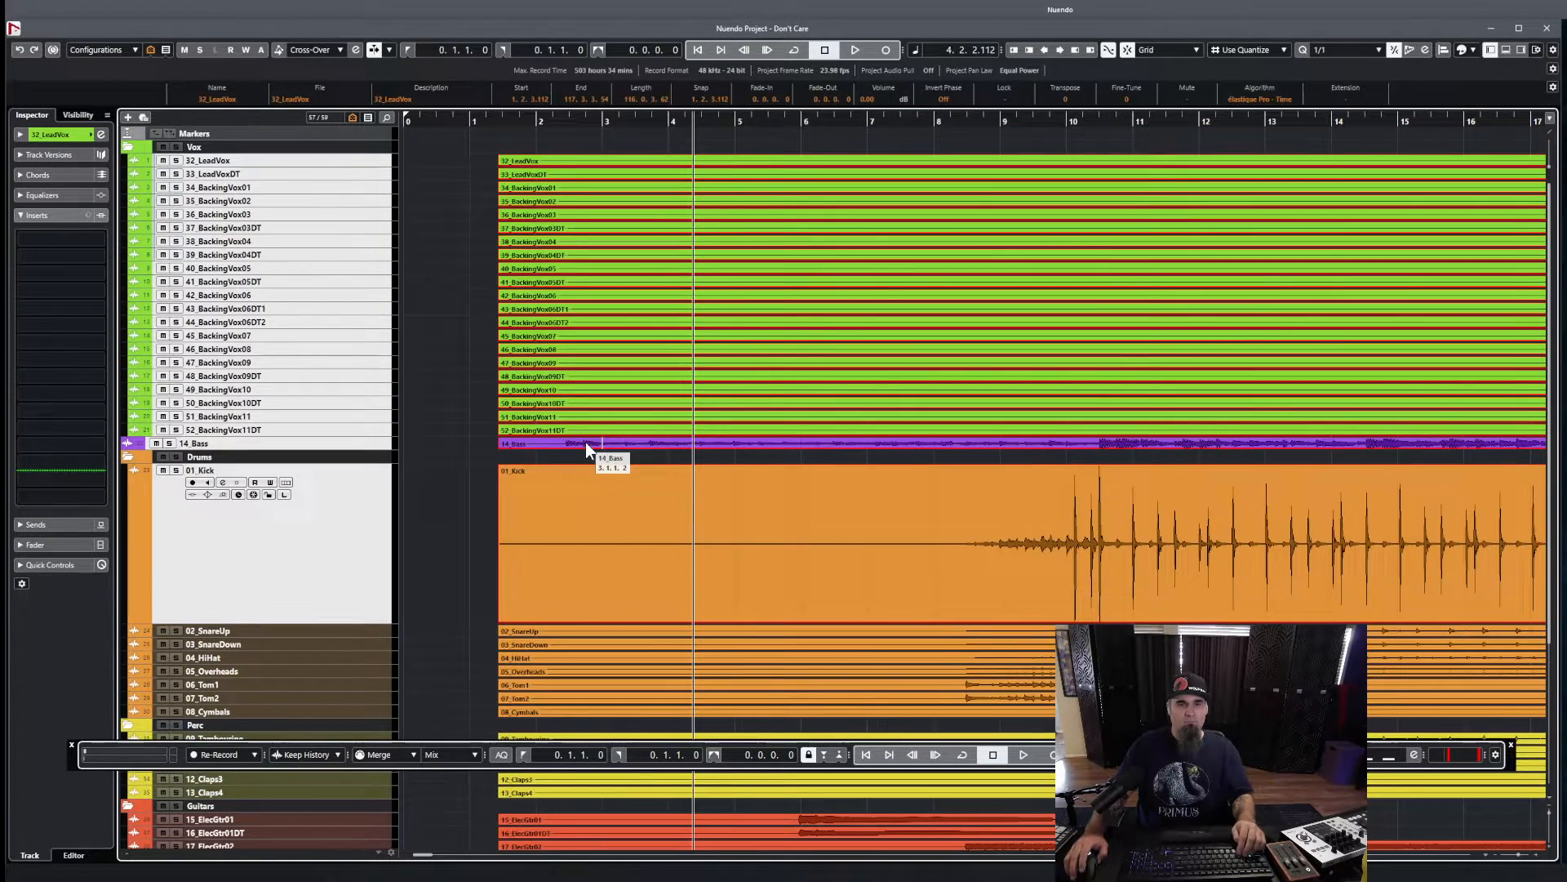
left_click(473, 312)
key("ctrl+a")
left_click_drag(550, 165, 433, 164)
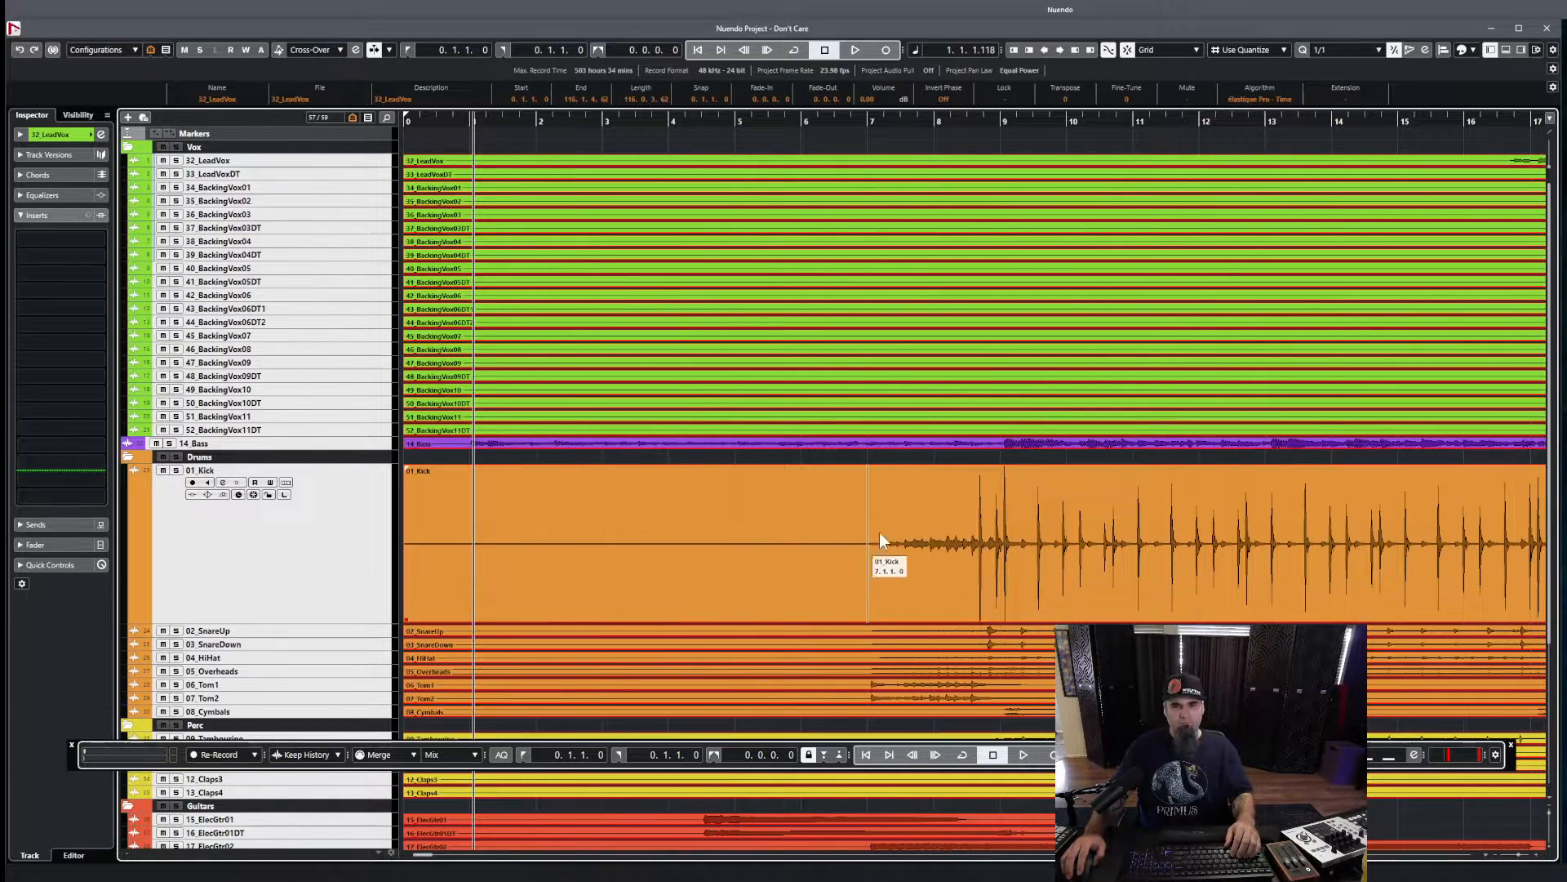
key("space")
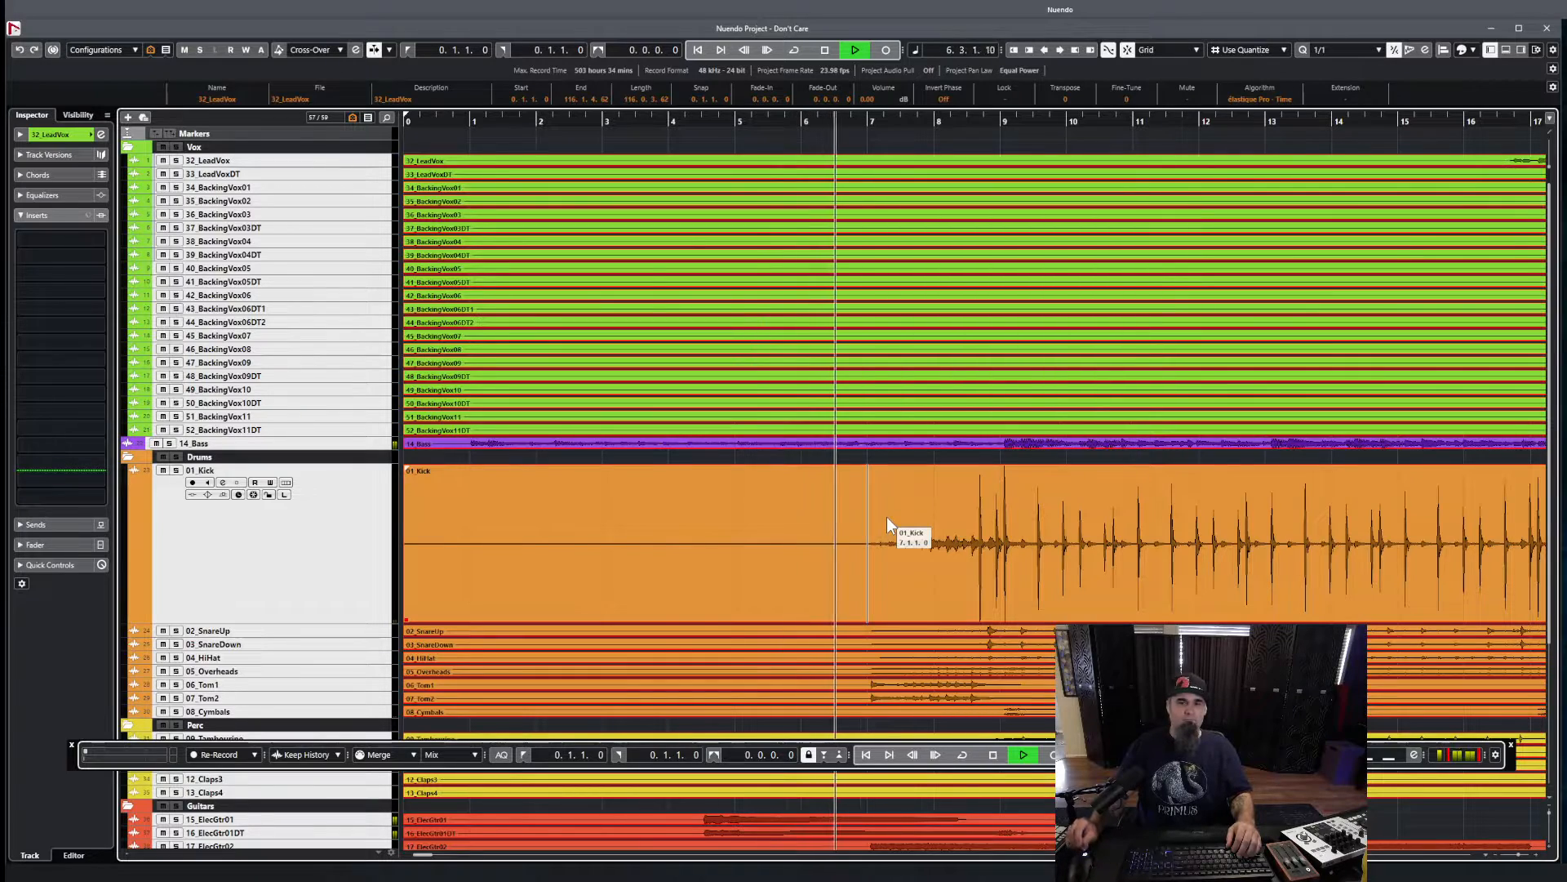
key("space")
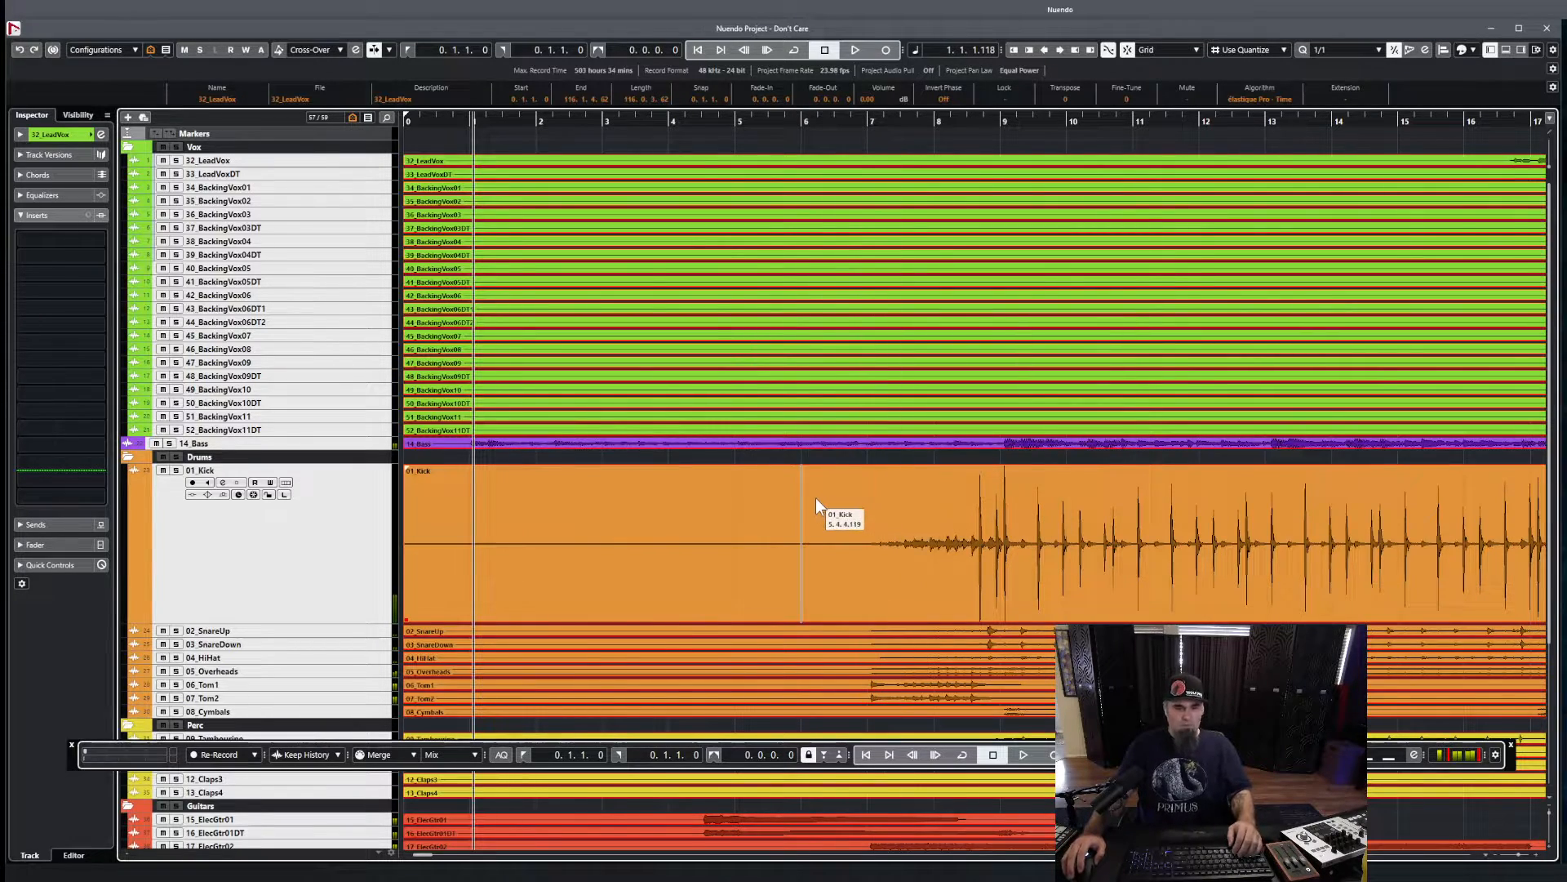
- Open the MixConsole, arrange and widen its window across the screen, and move the Transport panel below the faders
key("F3")
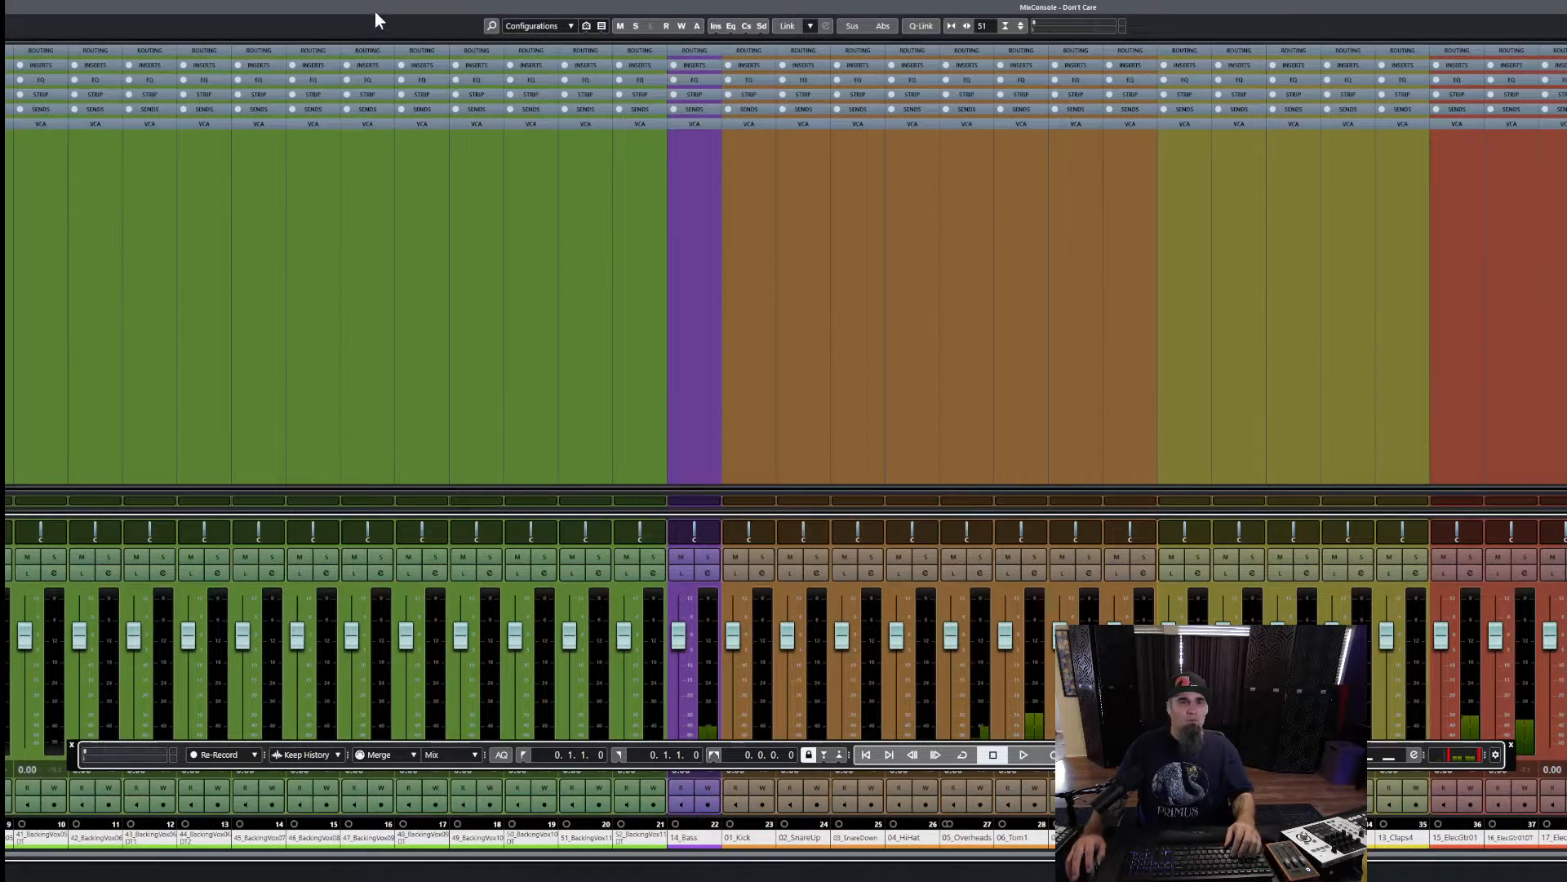
left_click_drag(375, 11, 542, 46)
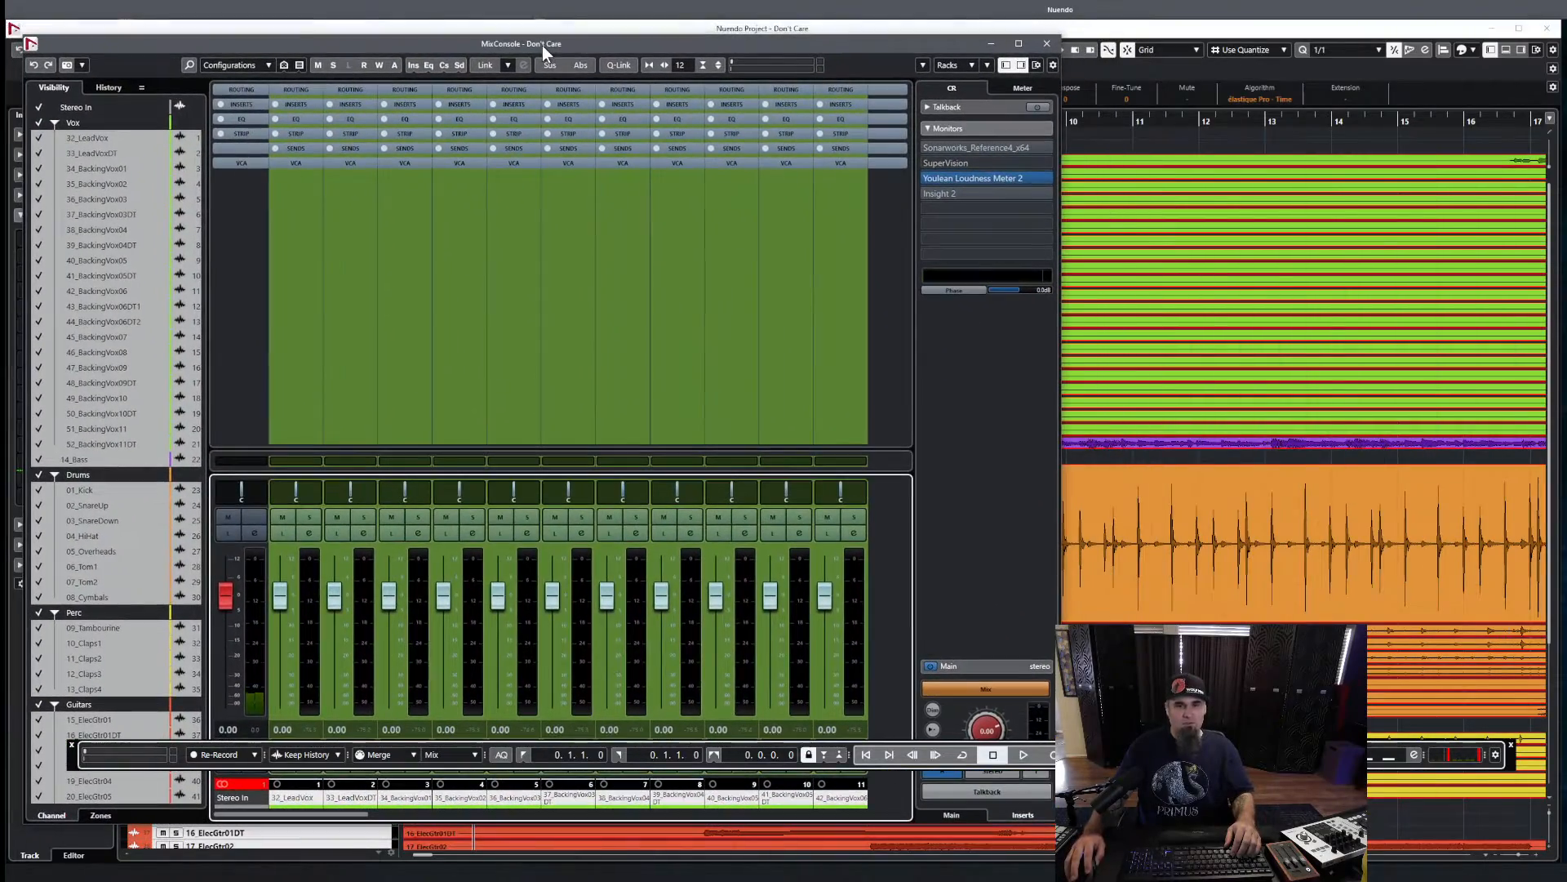
left_click_drag(1060, 363, 1529, 373)
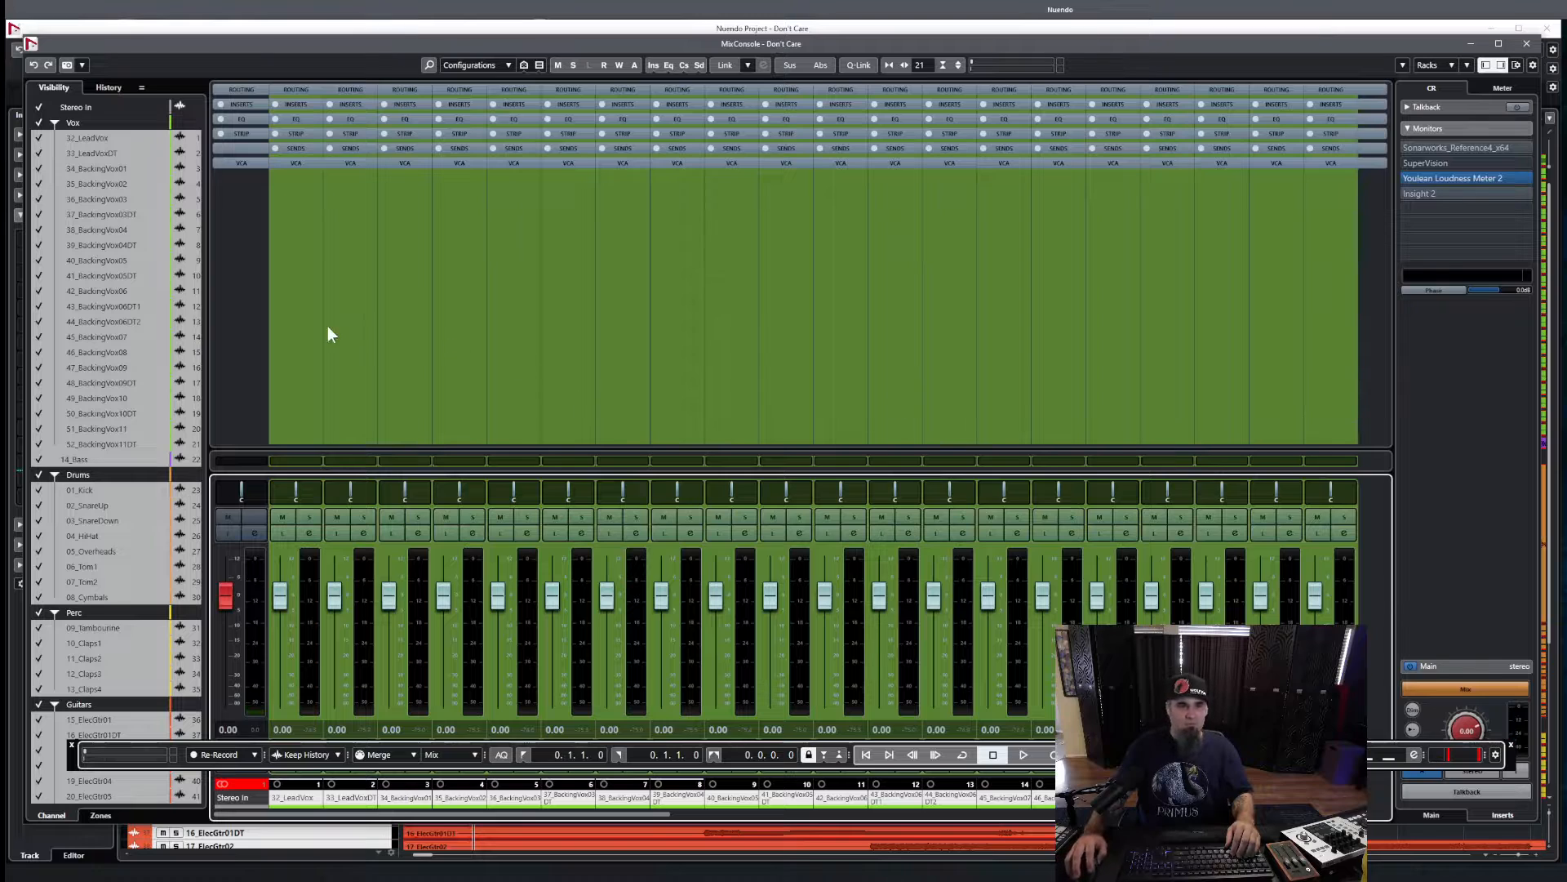
left_click(288, 318)
left_click(238, 298)
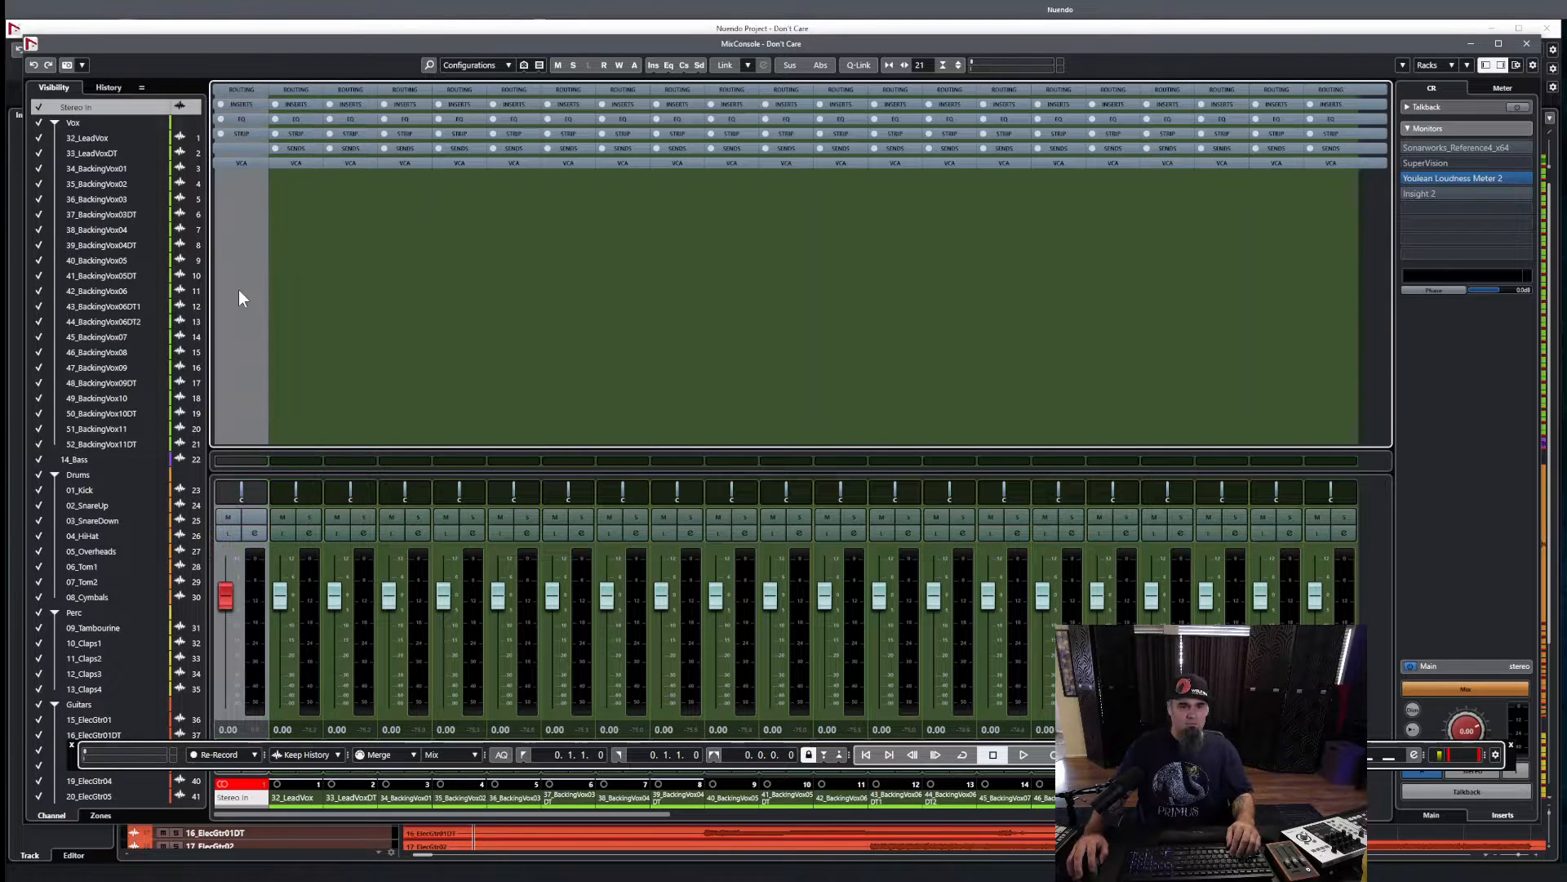
left_click_drag(473, 751, 454, 831)
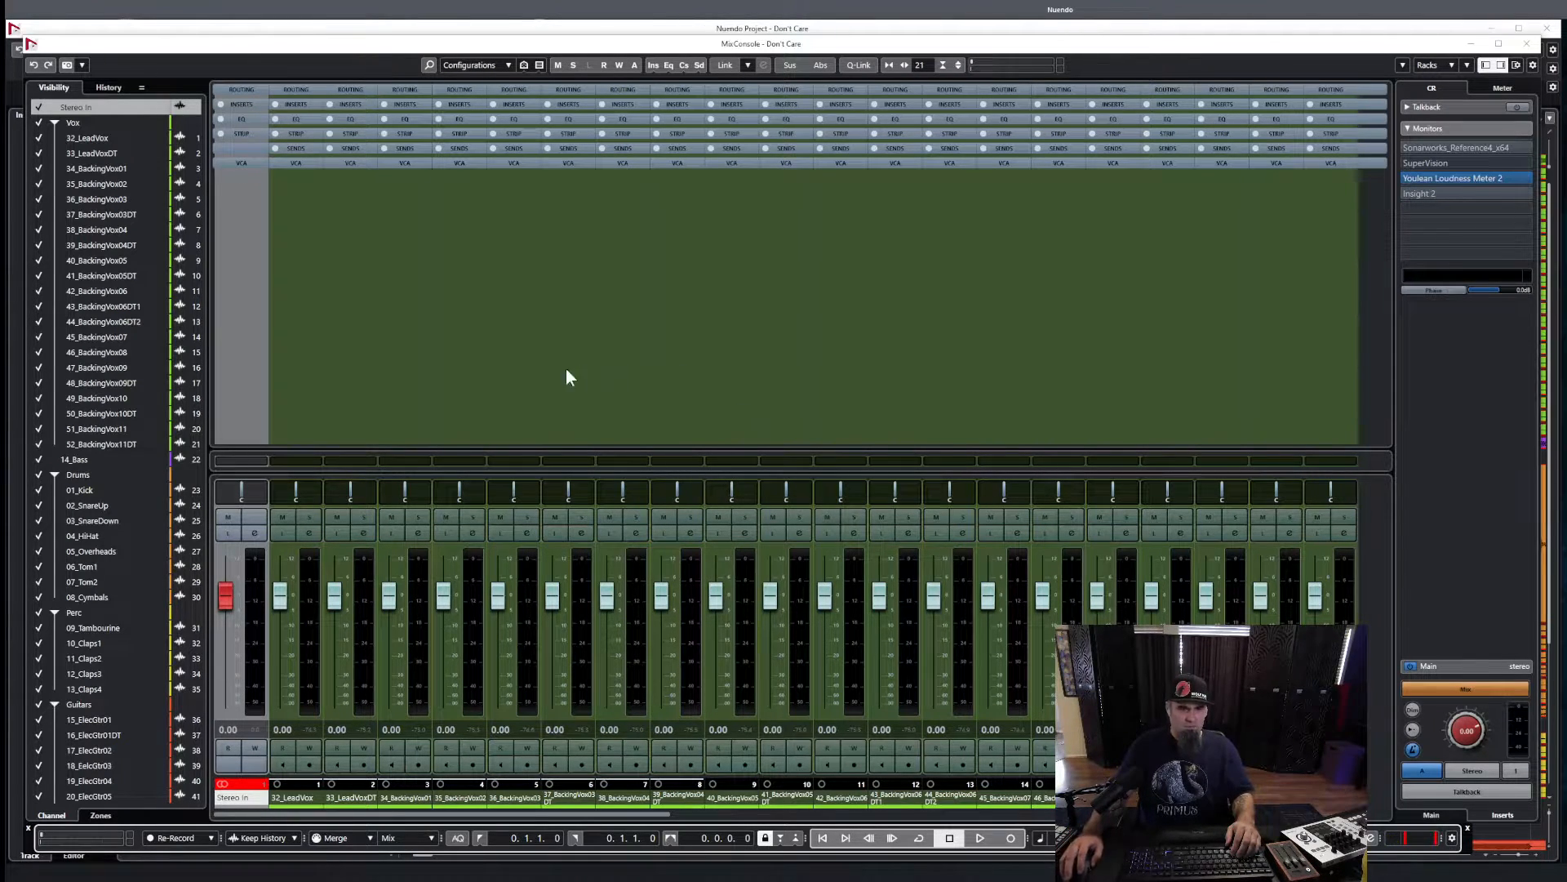
- Select all audio track channels in the MixConsole, enable Q-Link and lower their faders together to -12.6 dB
left_click(255, 375)
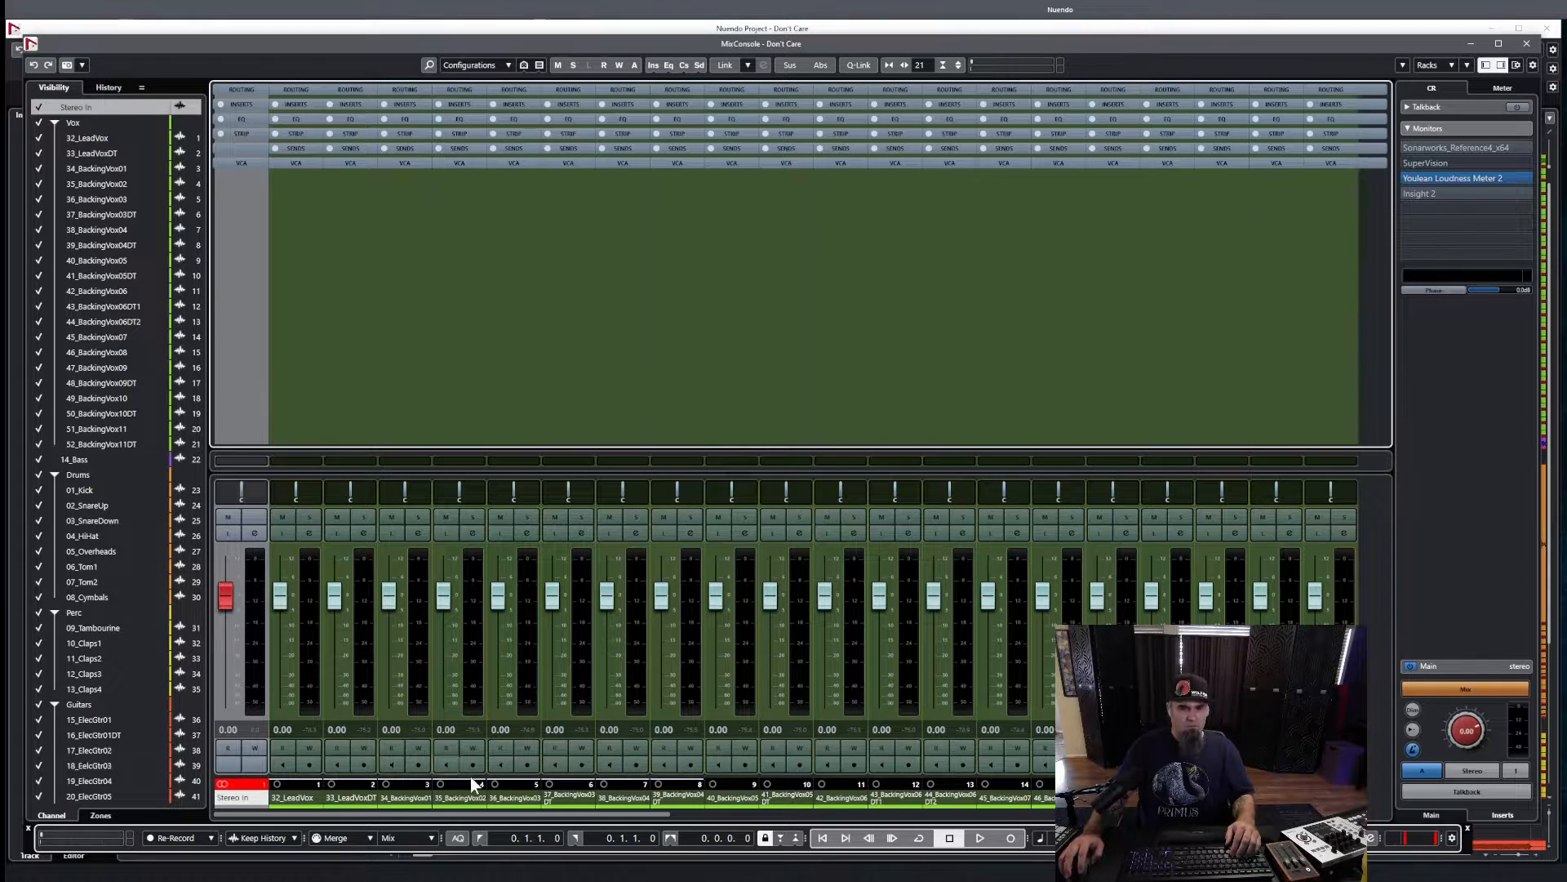
left_click(545, 814)
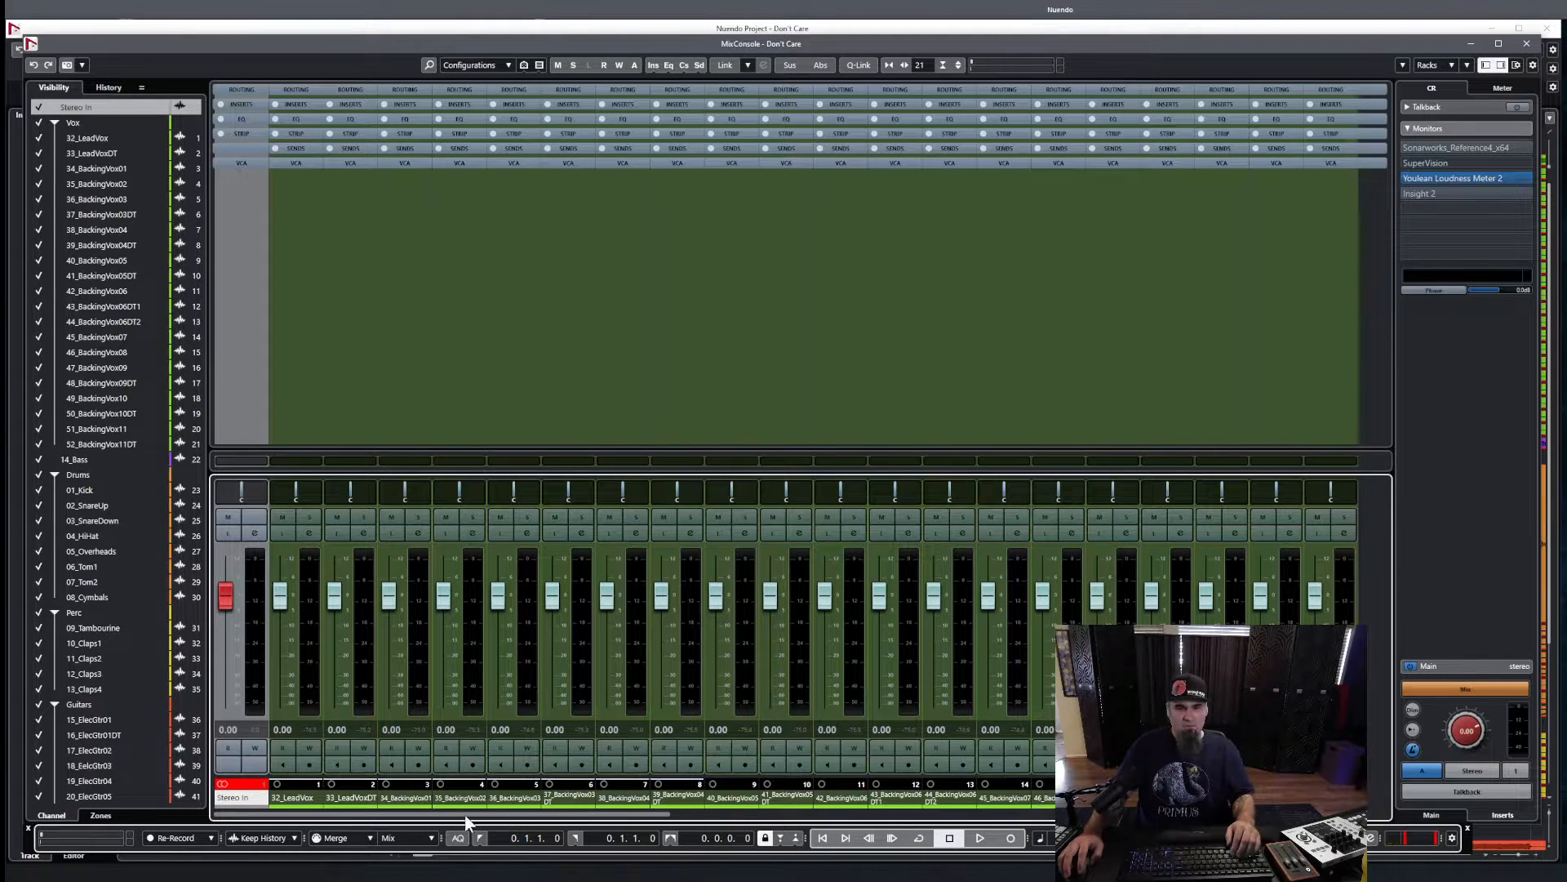
left_click_drag(467, 818, 890, 799)
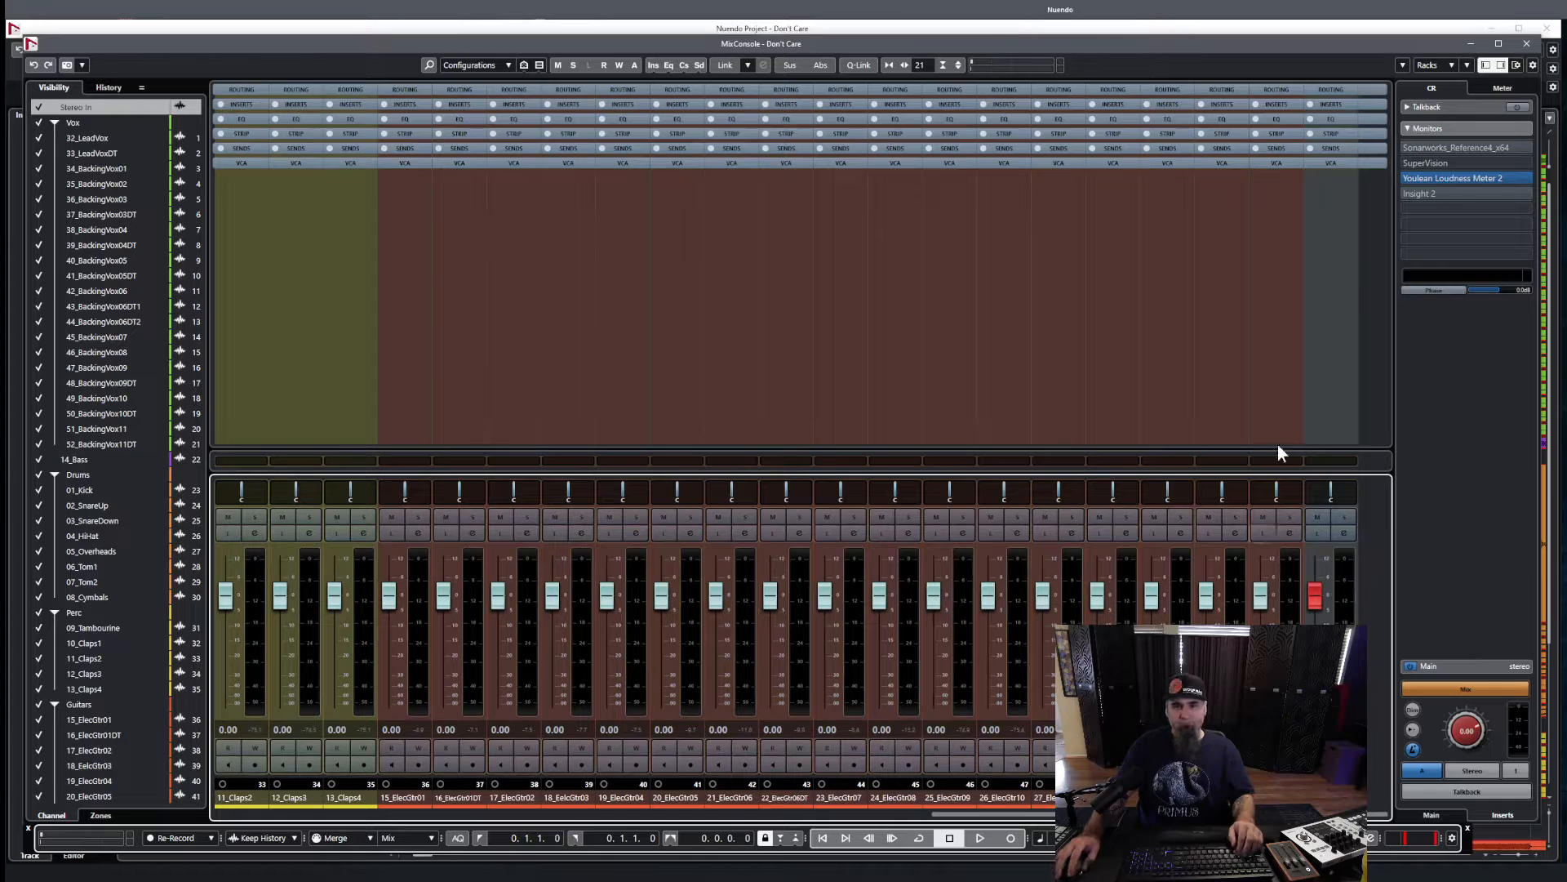
left_click(1286, 310)
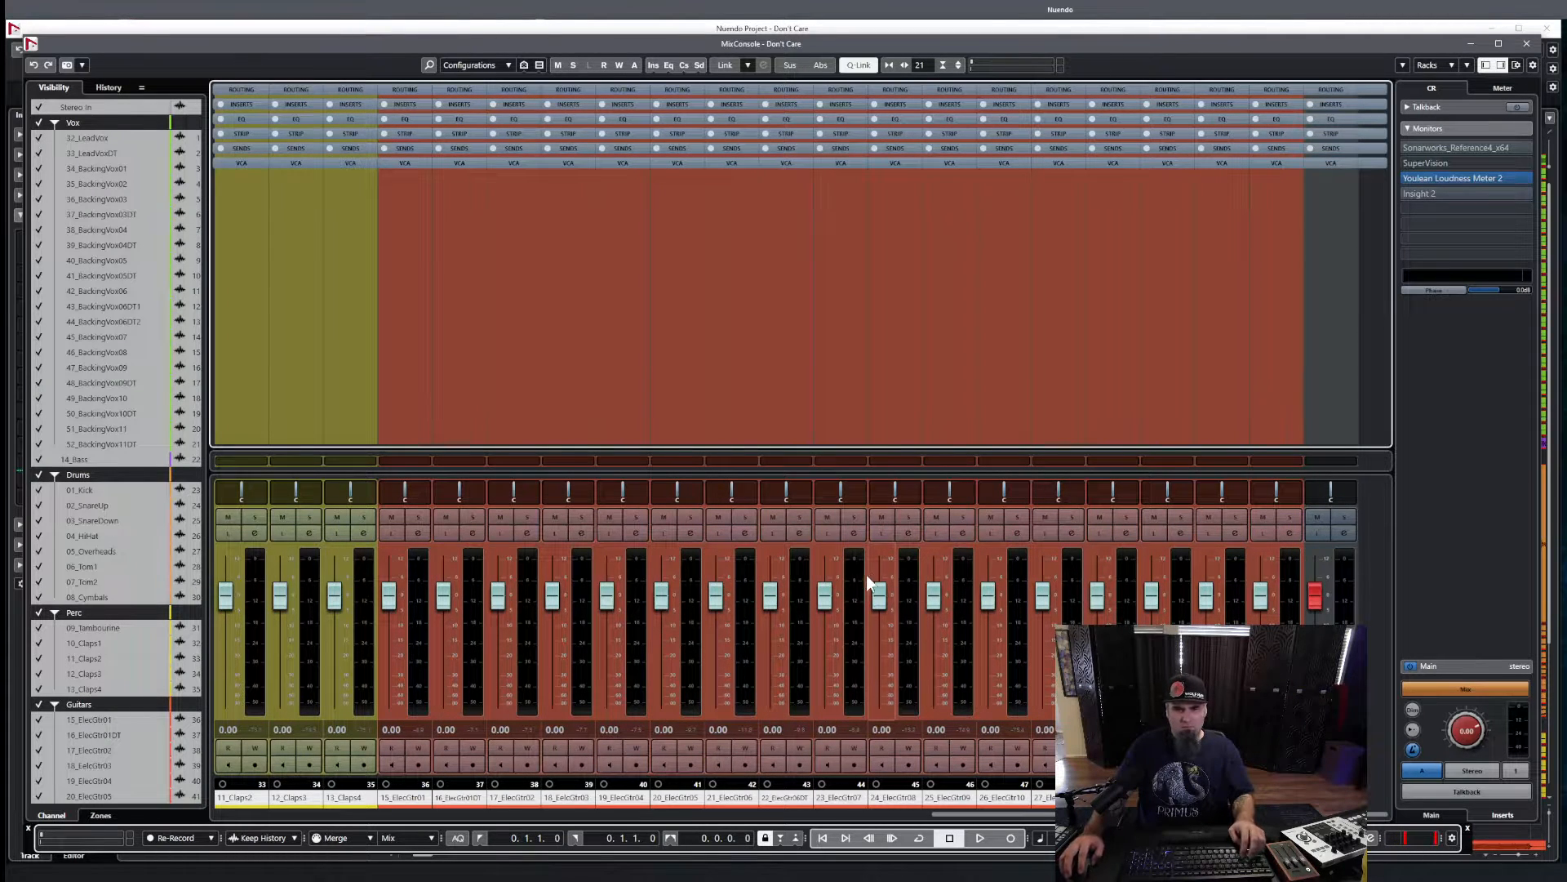
left_click_drag(826, 596, 840, 633)
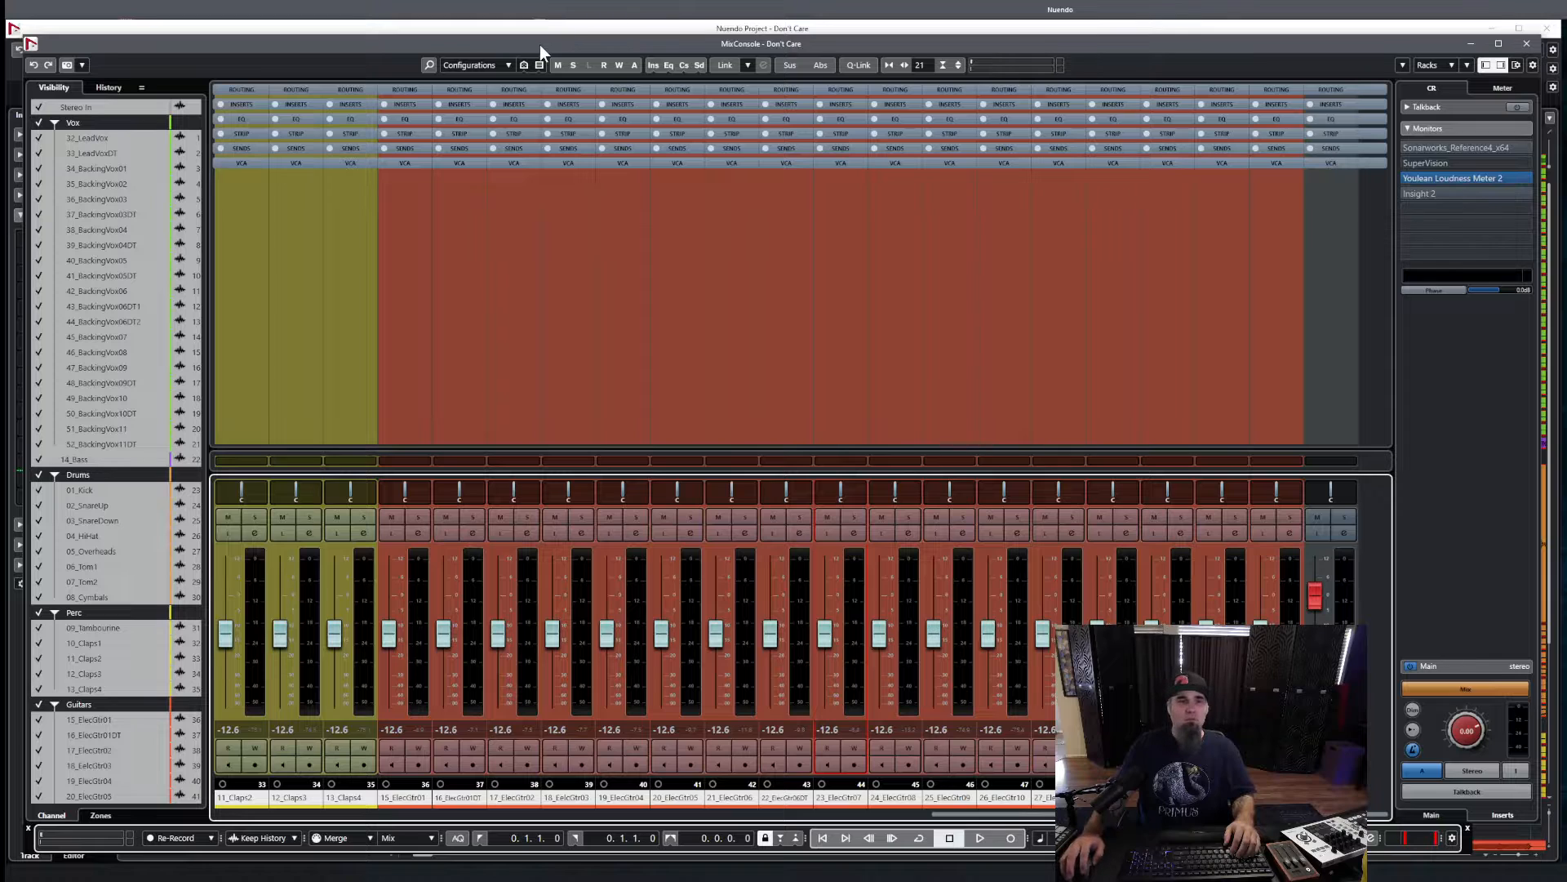
- Return to the project window and play the full session, restarting from the beginning of bar 0
key("F3")
key("space")
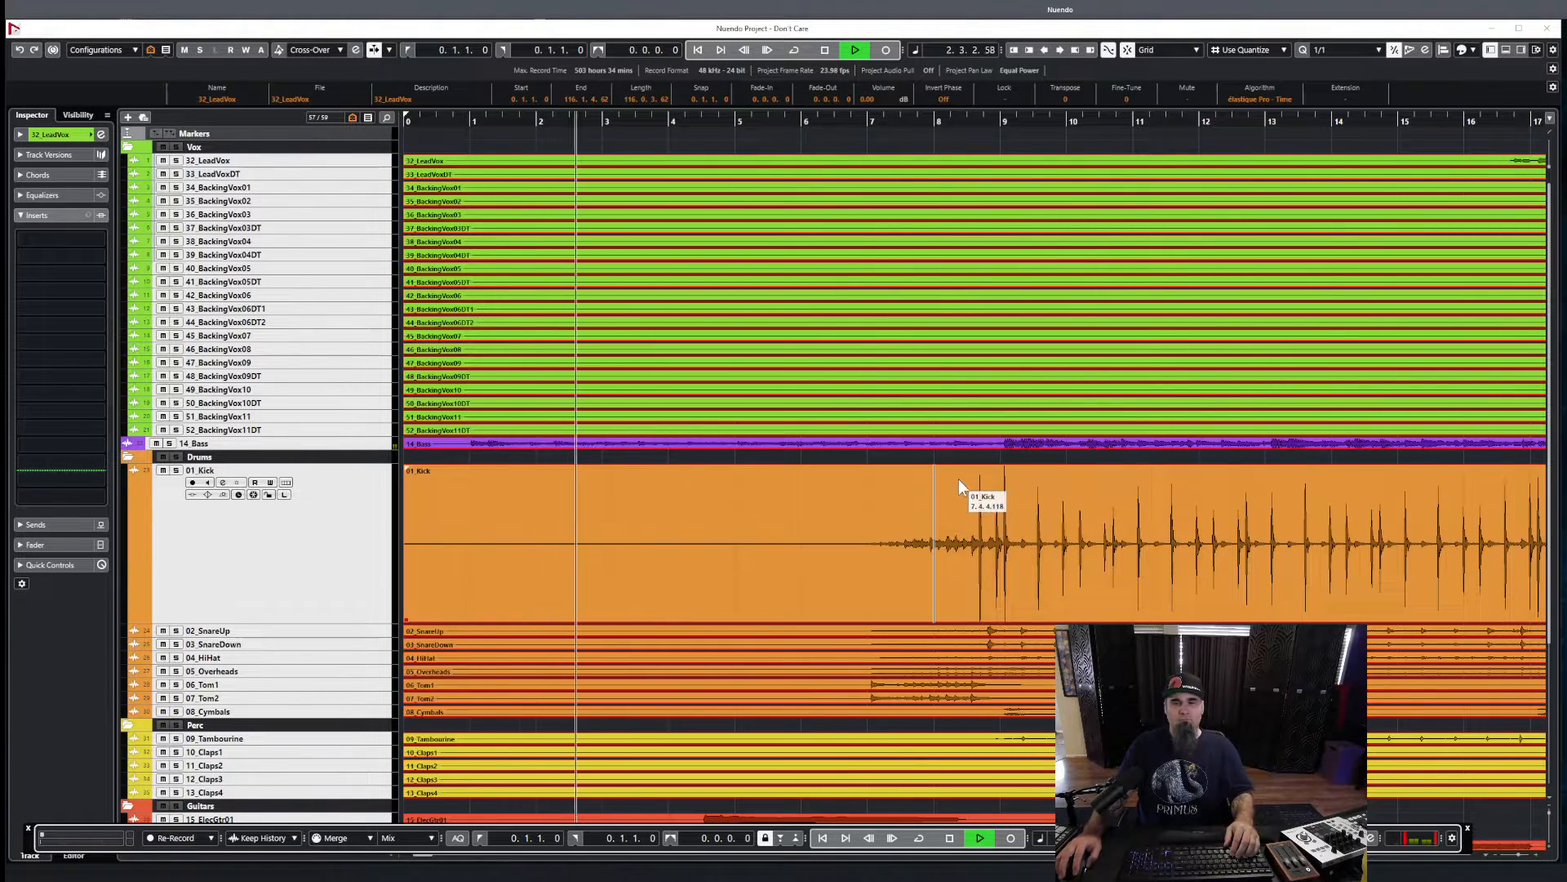
left_click(960, 458)
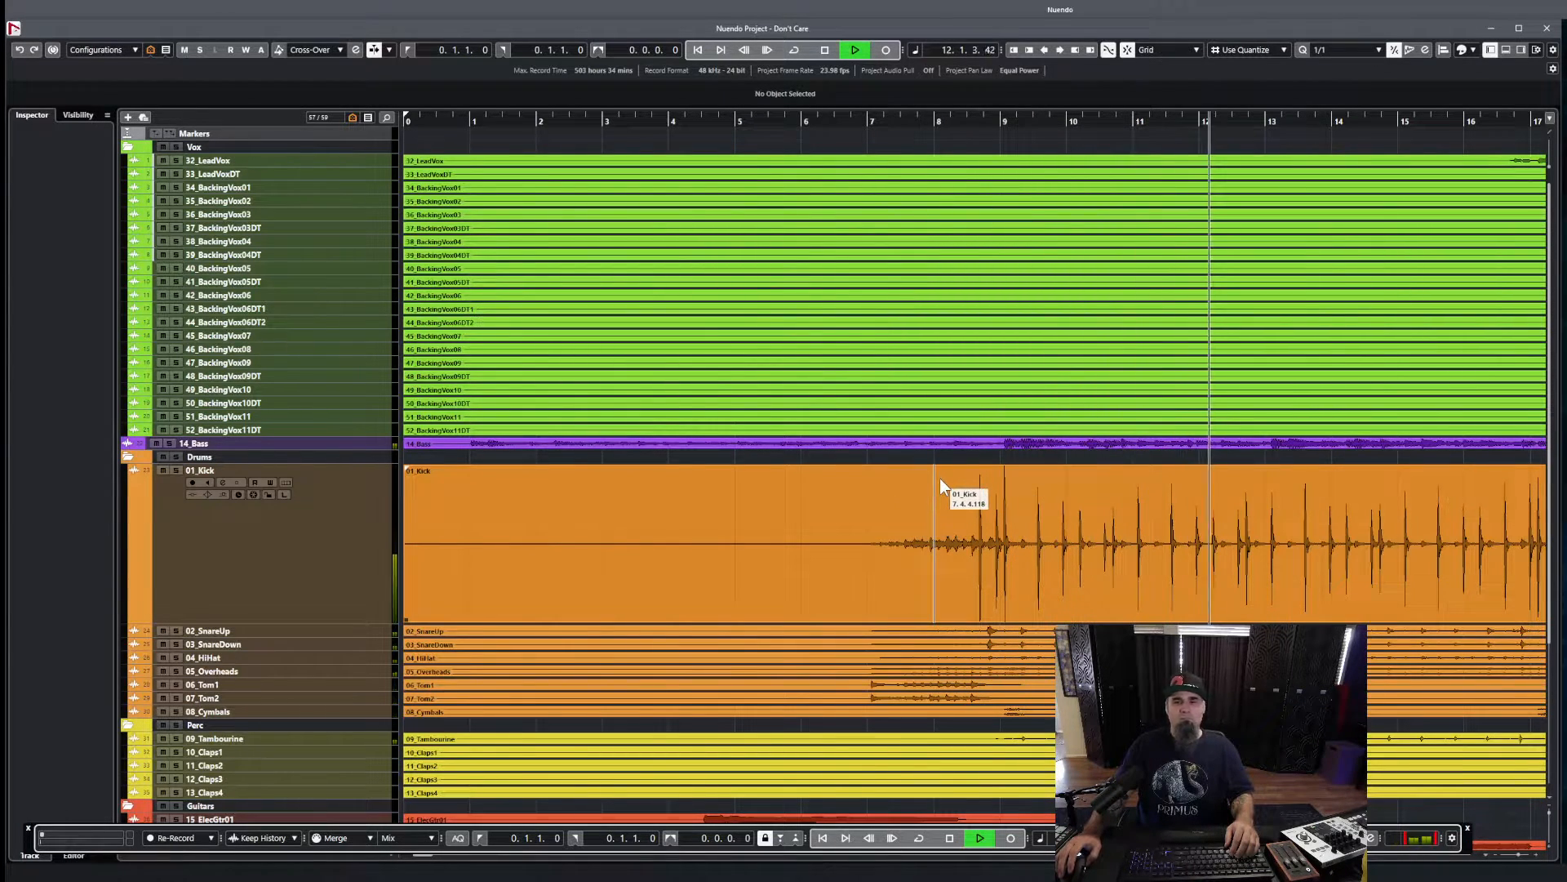
key("space")
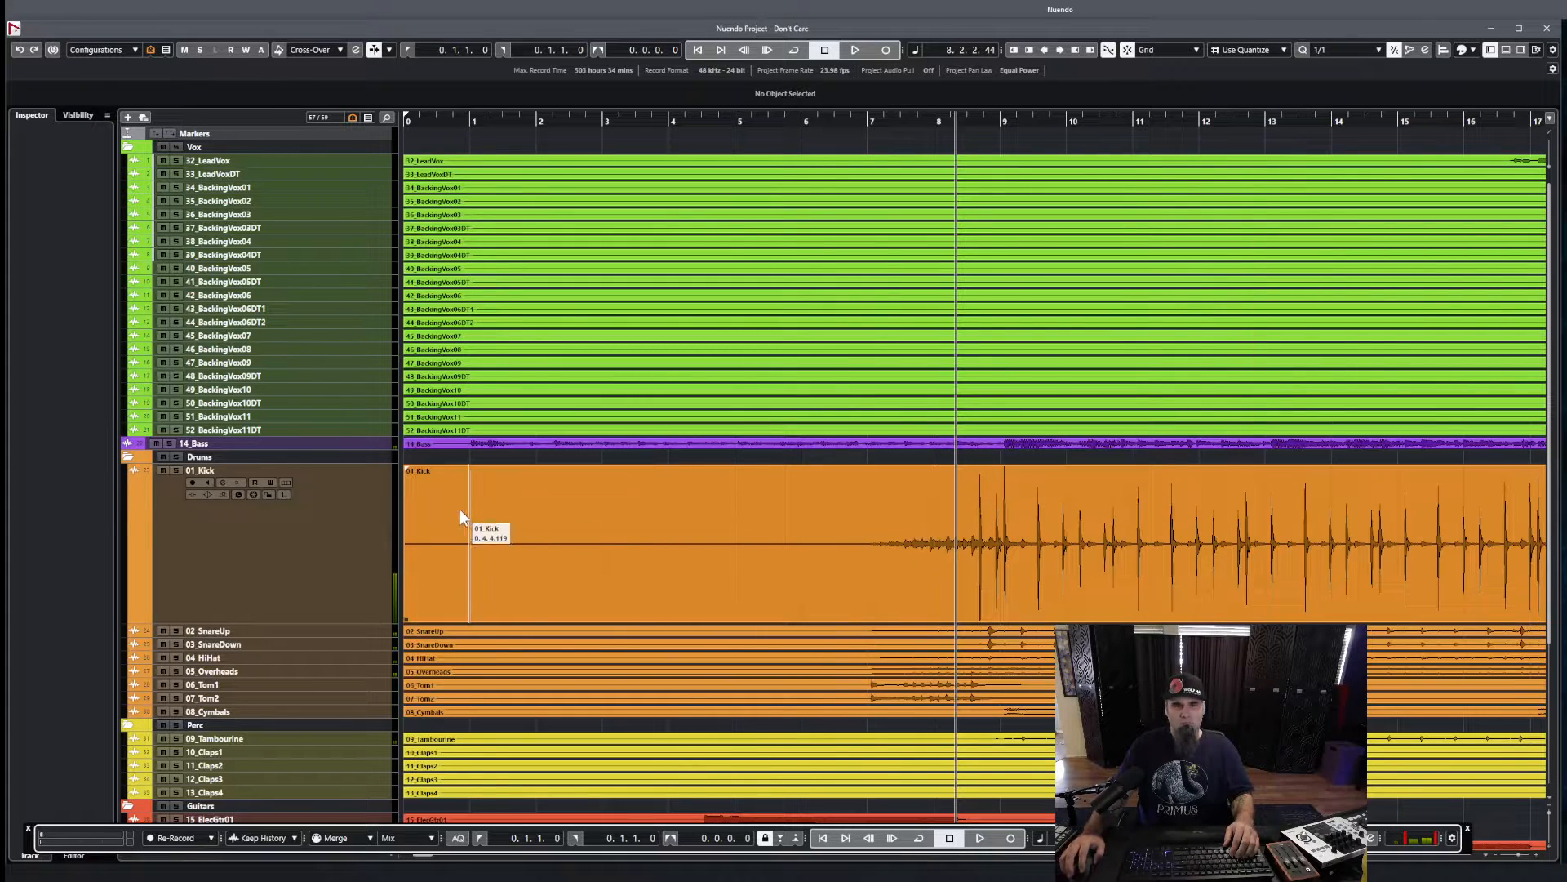
left_click(419, 464)
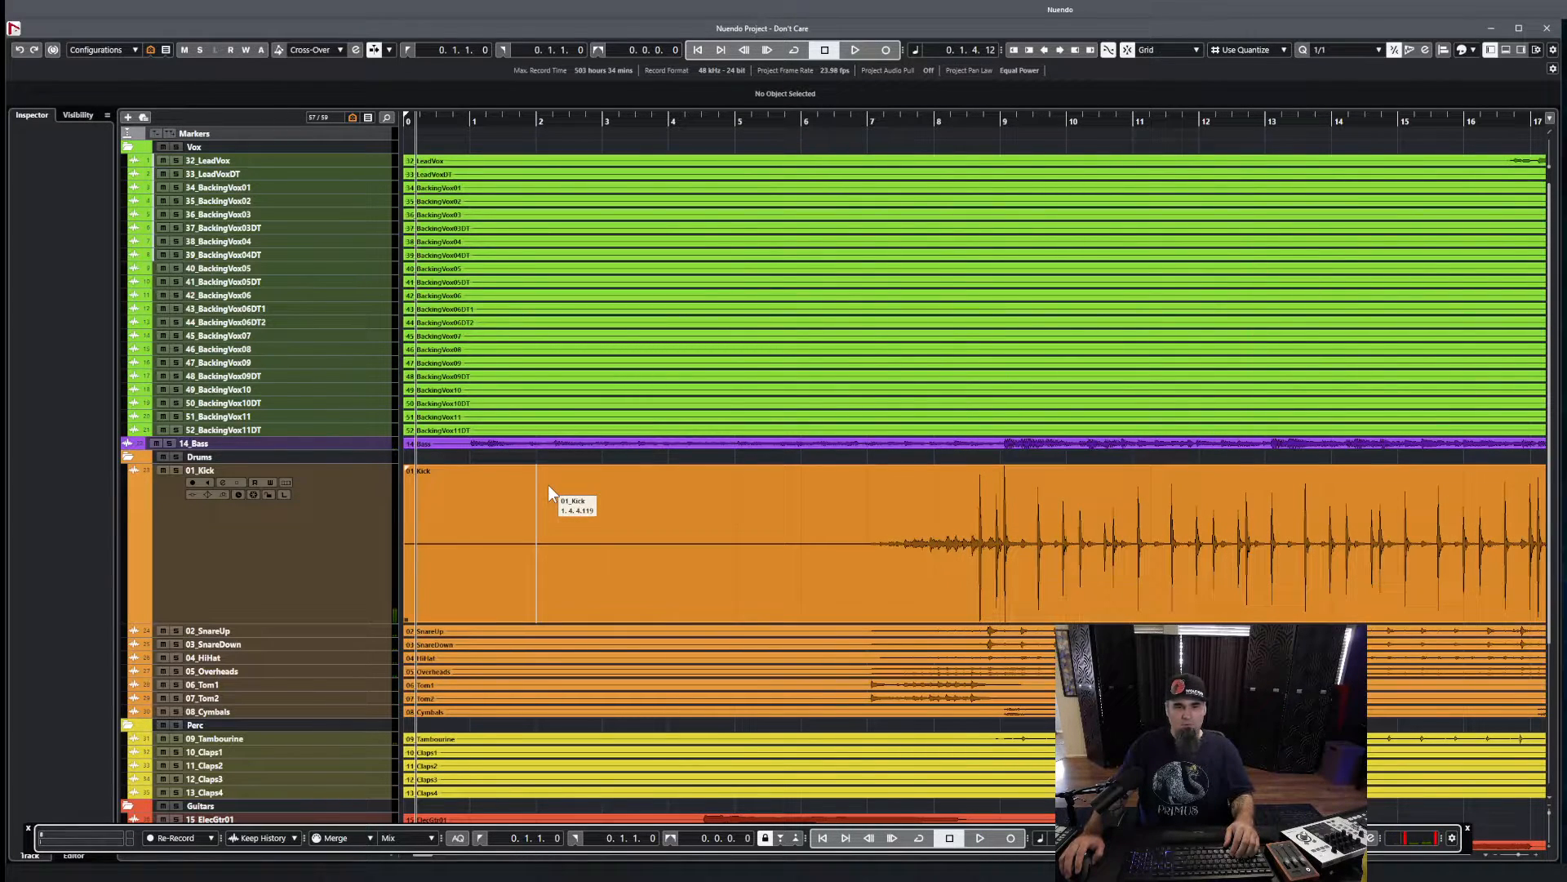
key("space")
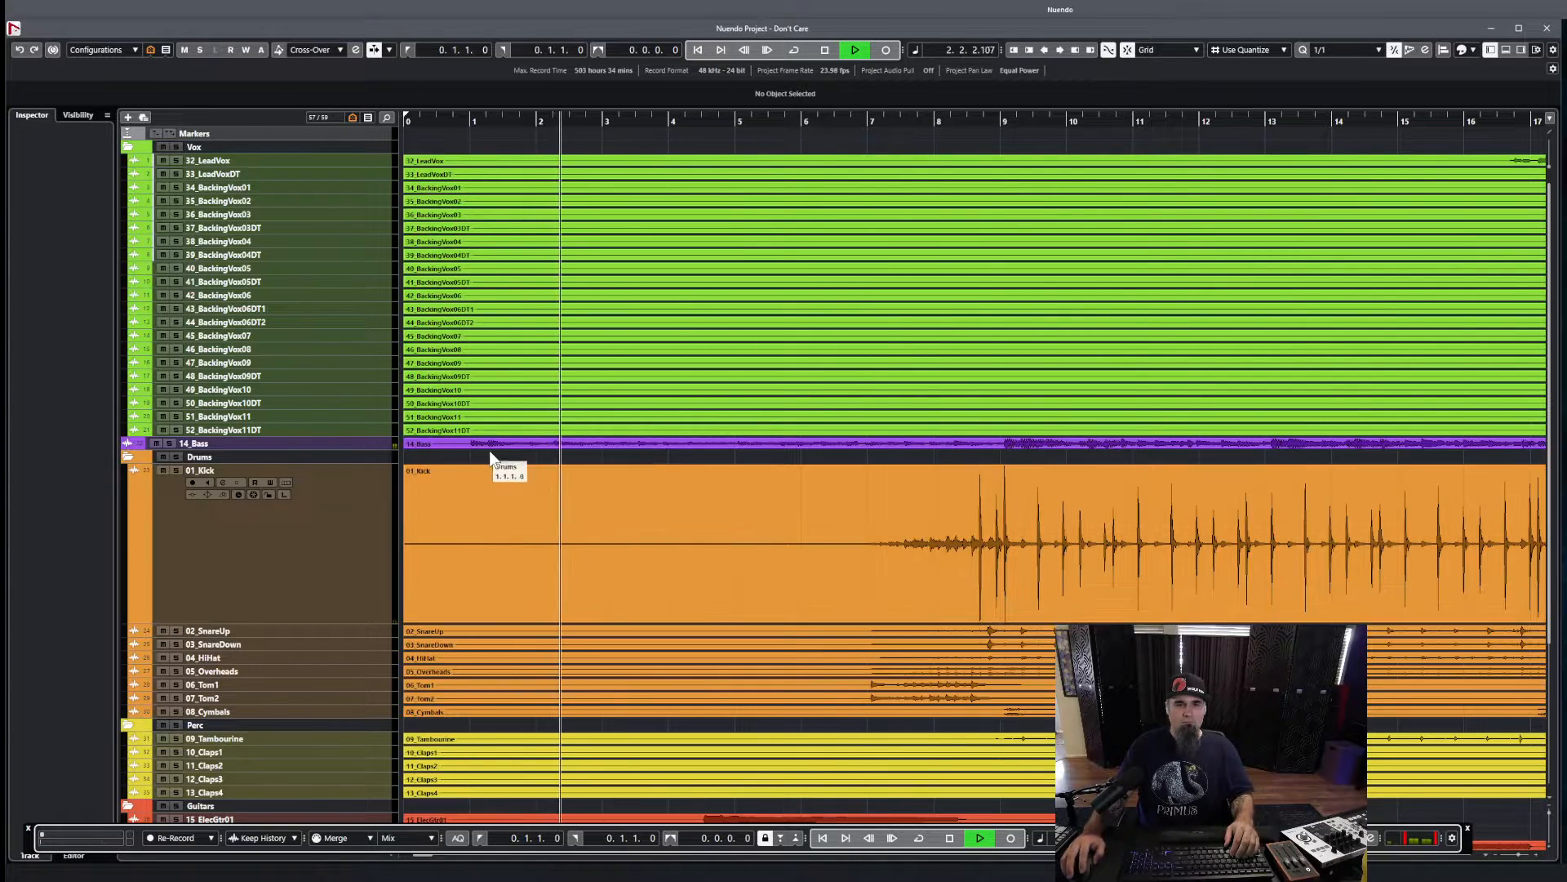
- Zoom in on the enlarged 14_Bass track during playback and compare its waveform with the bar lines
key("h")
key("h")
left_click(333, 446)
key("z")
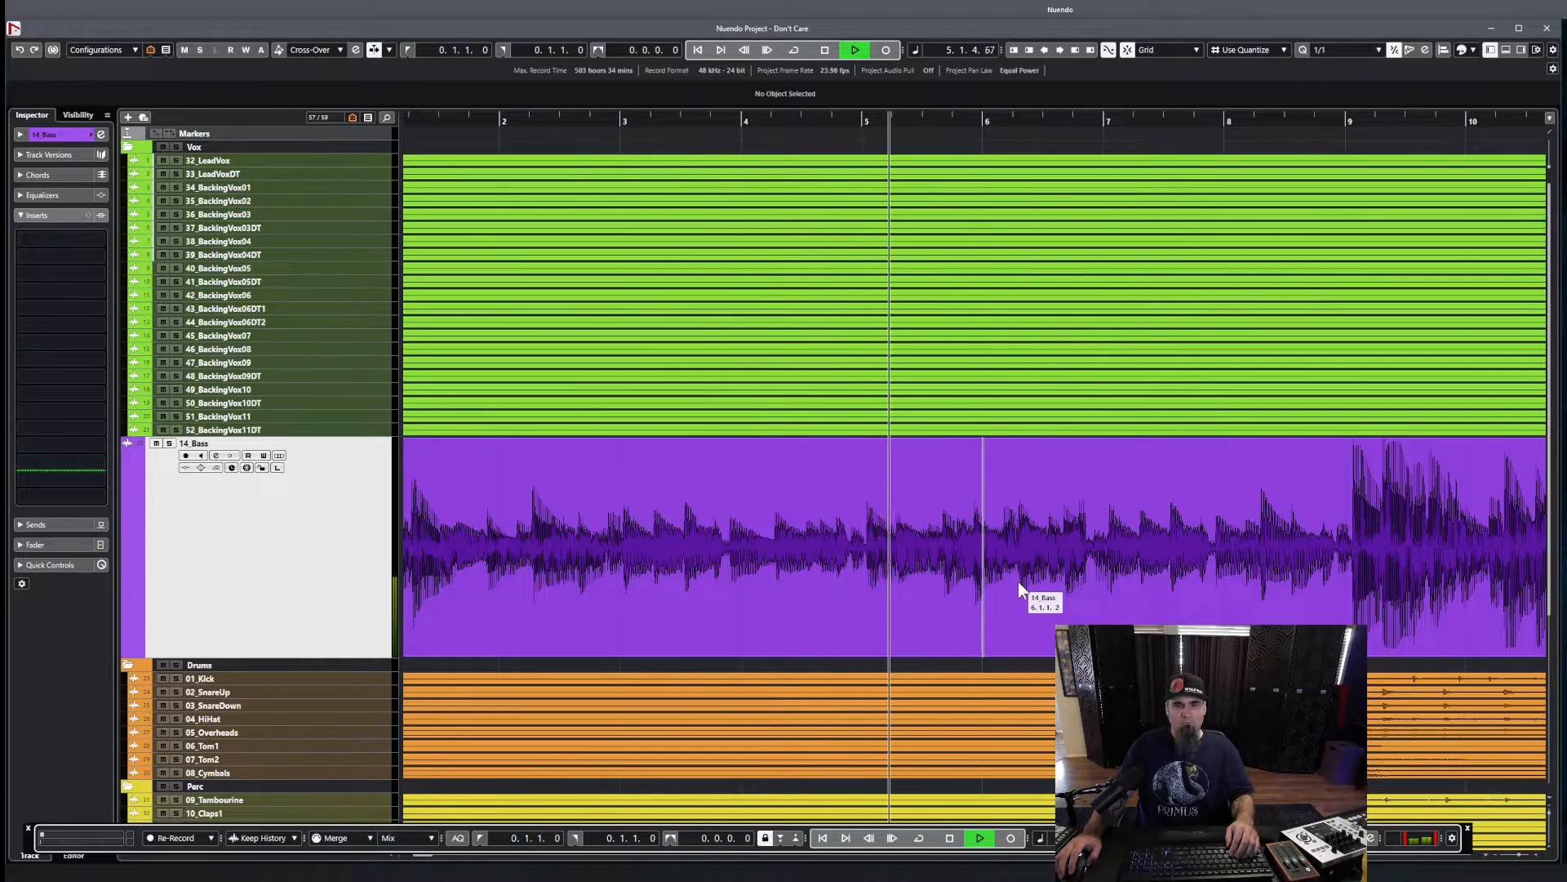
key("Home")
left_click(826, 51)
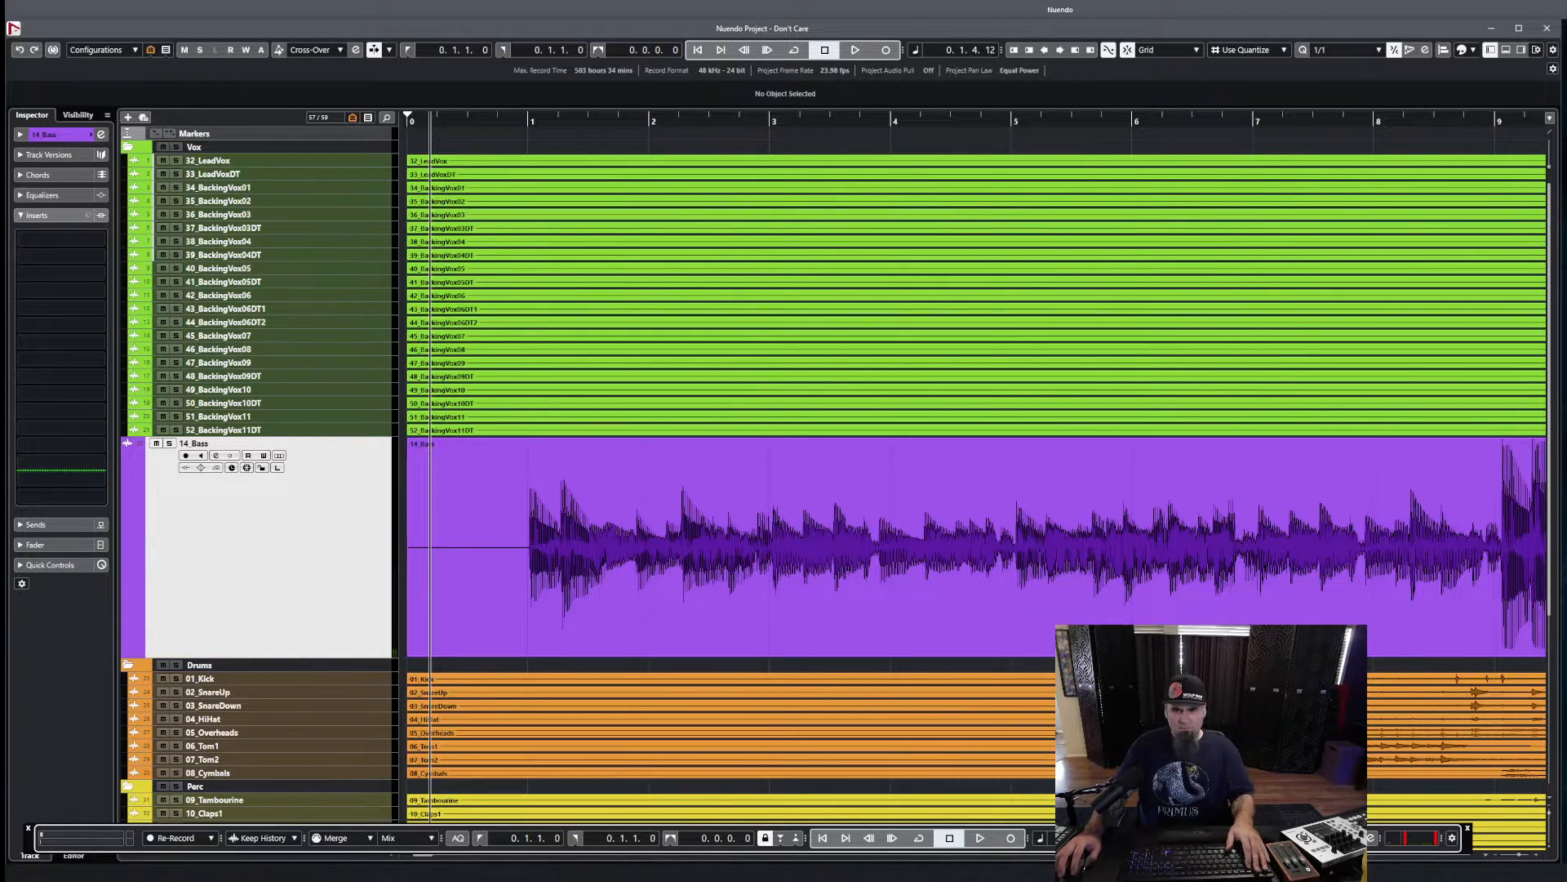
- Fine-tune the fixed project tempo twice to line the bass up with the bar lines, playing the intro after each change
key("Return")
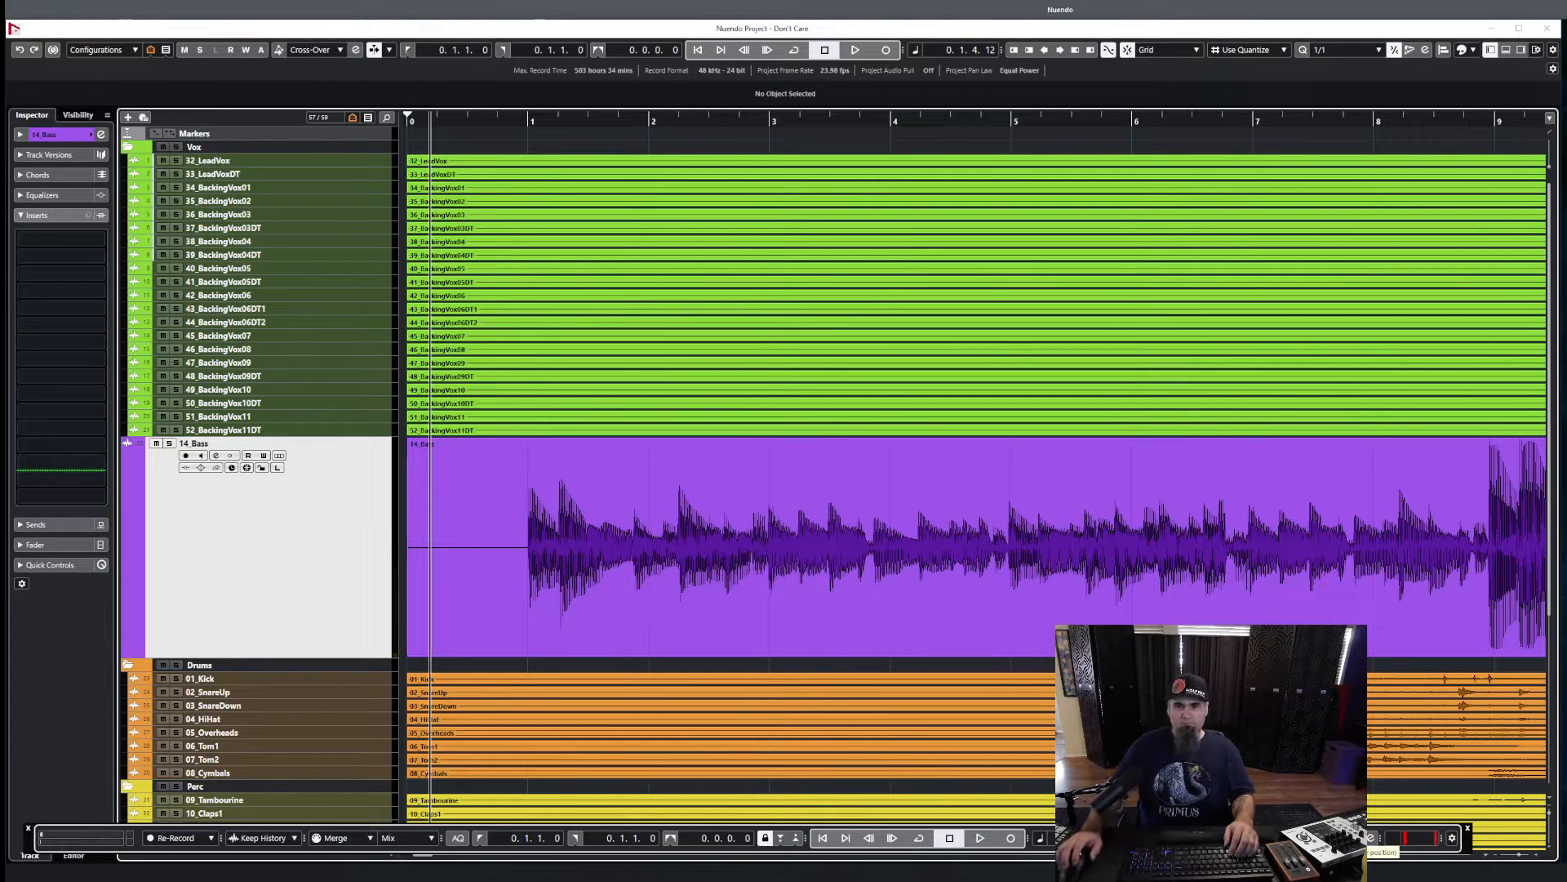
key("space")
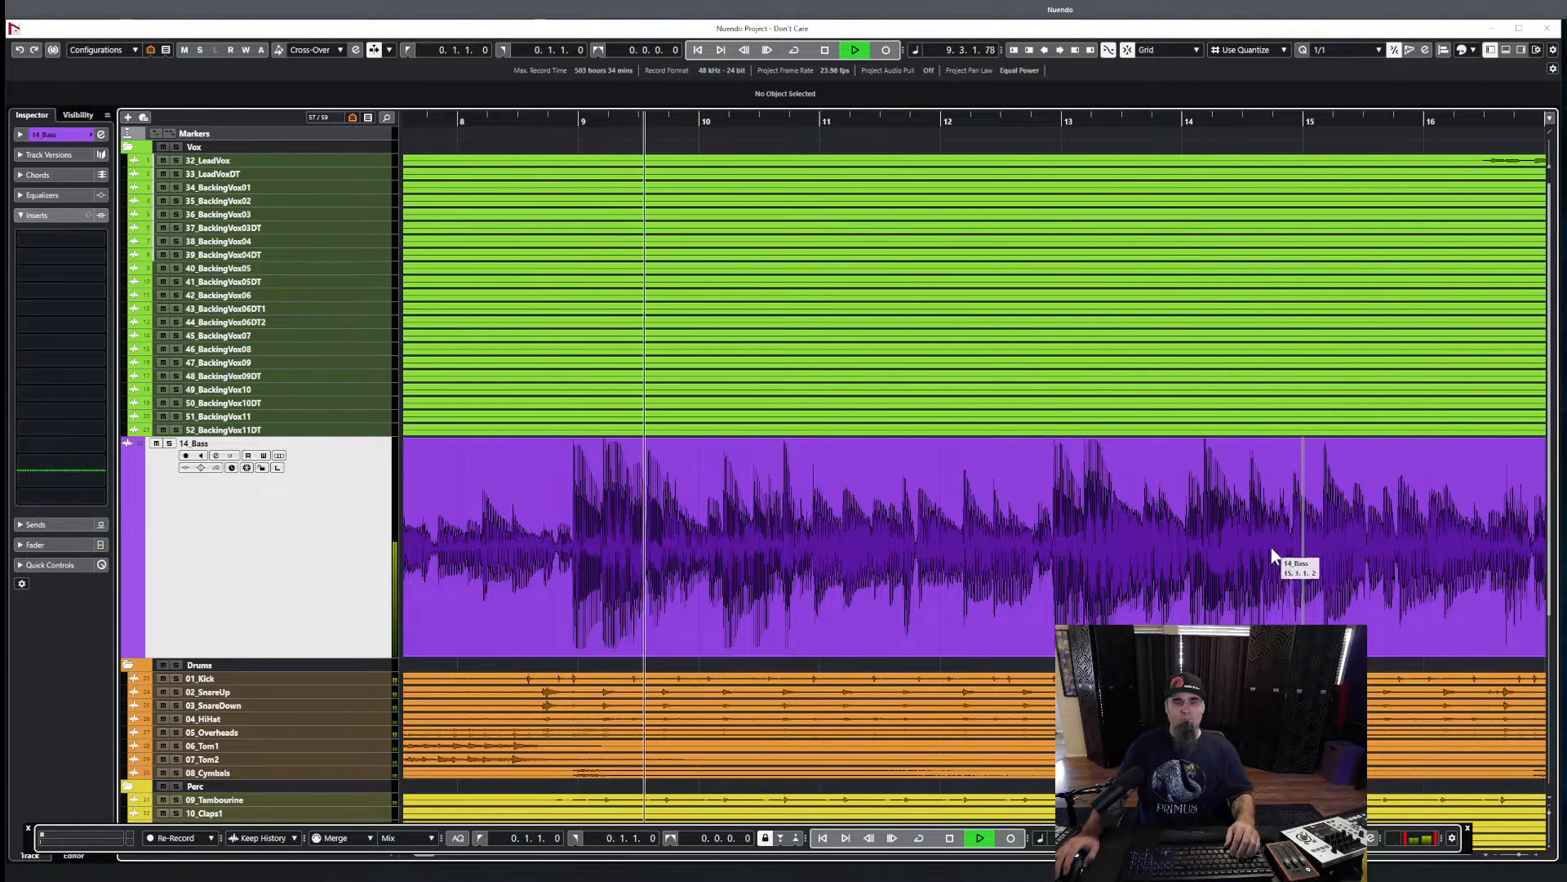
key("space")
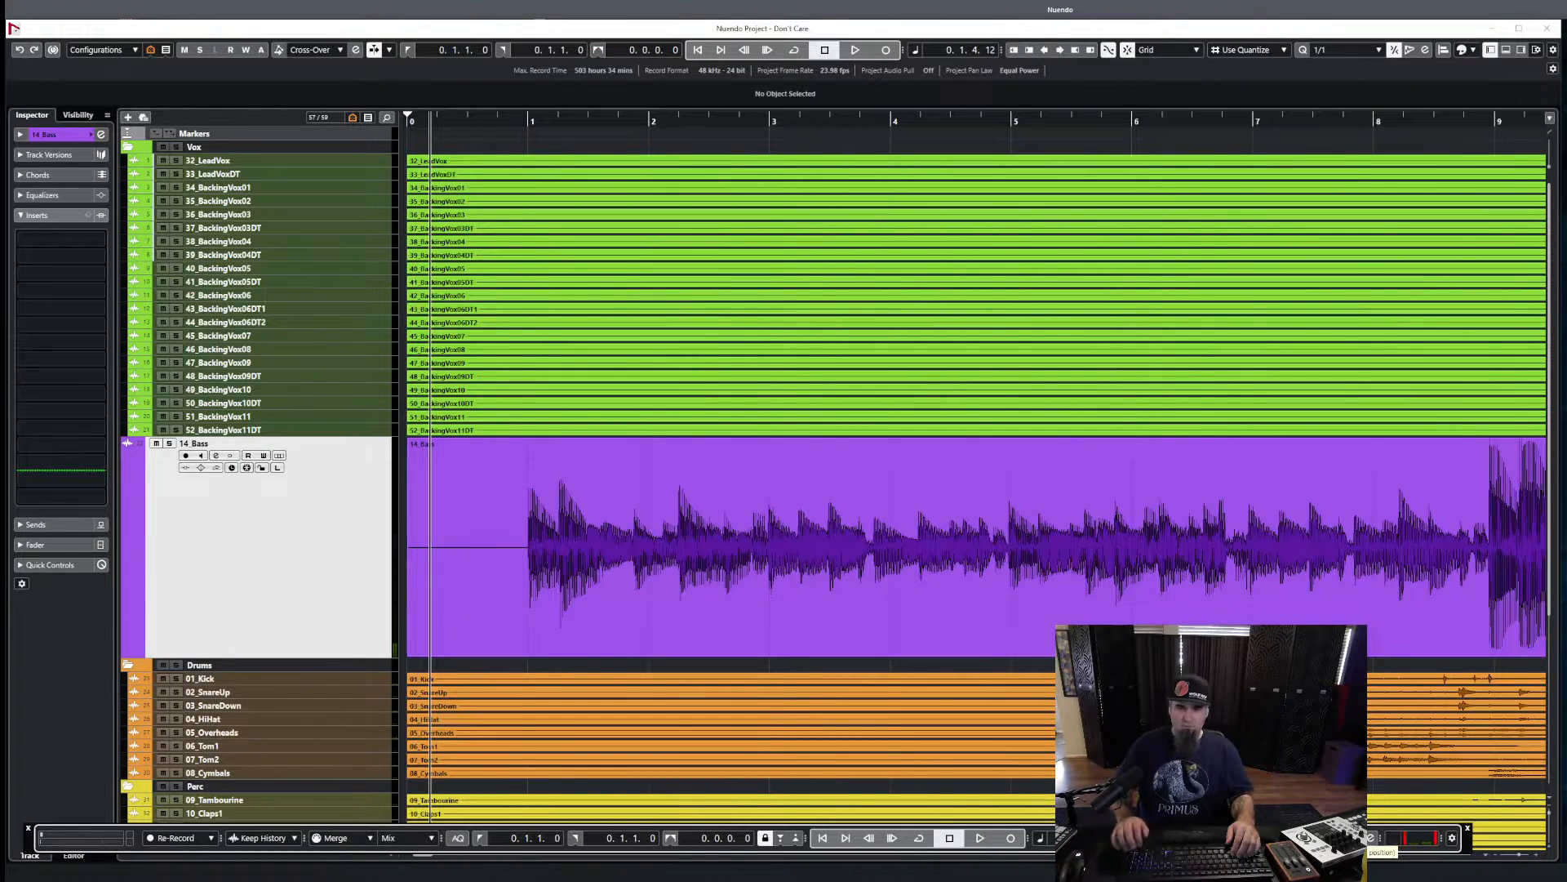
key("Return")
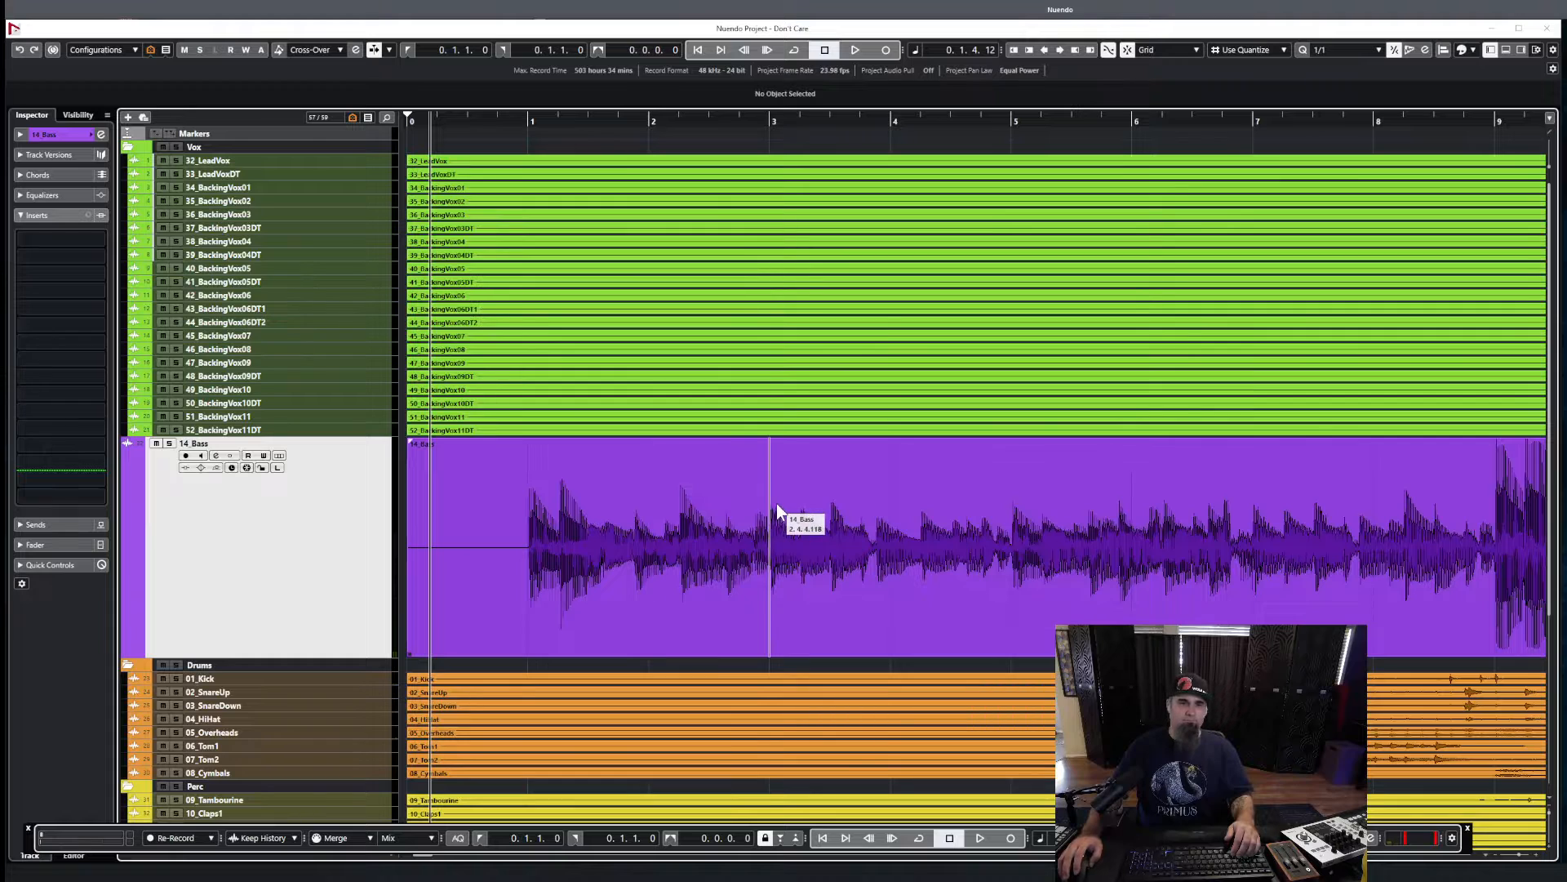
key("space")
scroll(654, 503, "down", 1)
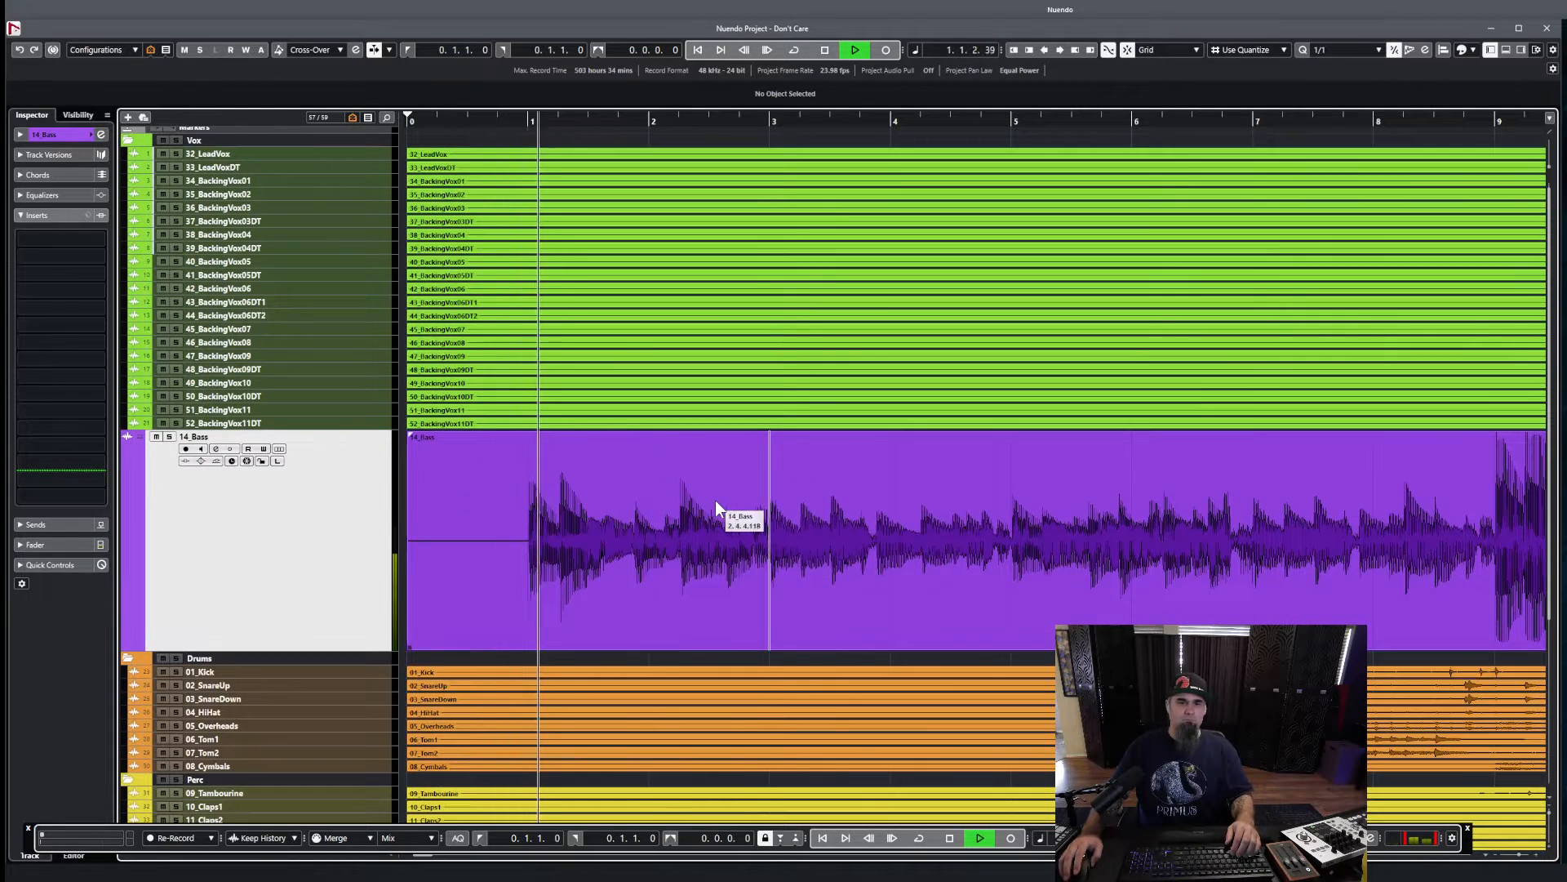
- Show the whole arrangement and play the section after the break near bar 73 to check its timing
key("g")
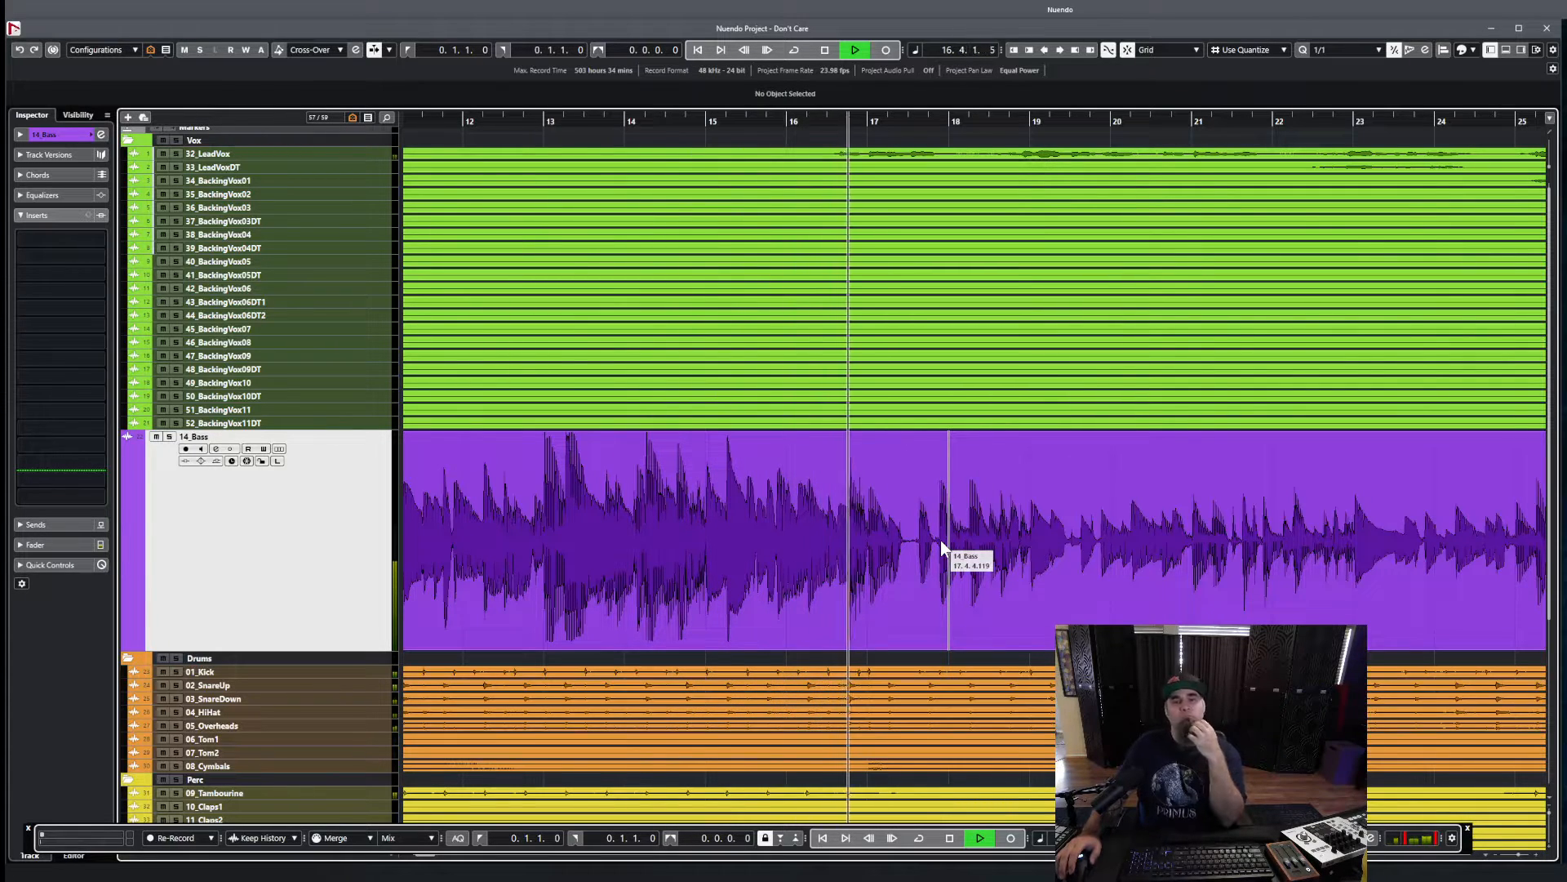
key("shift+f")
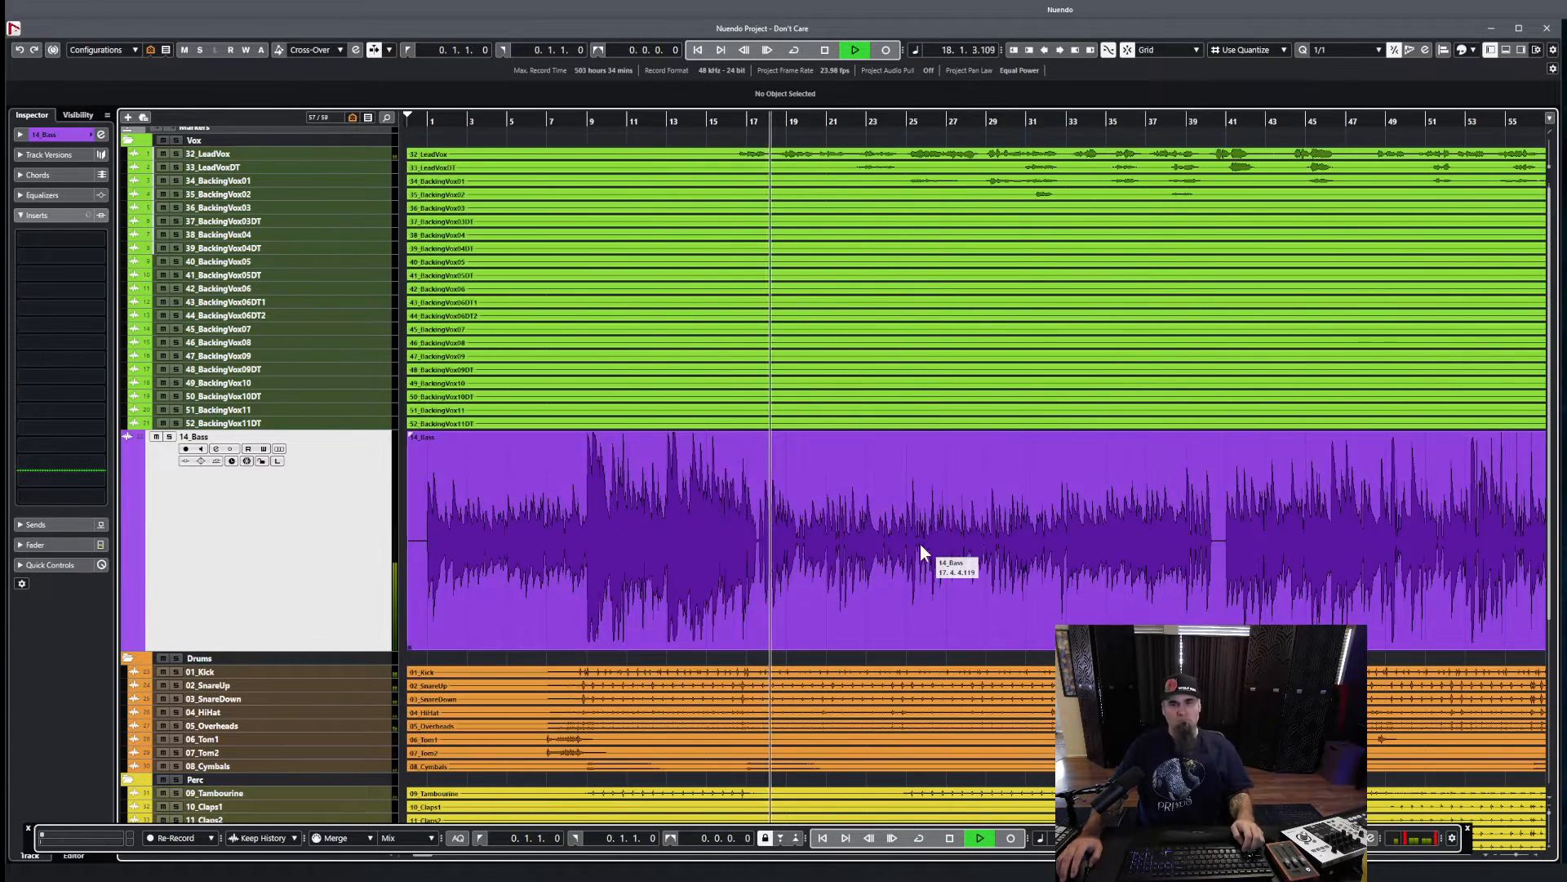
key("g")
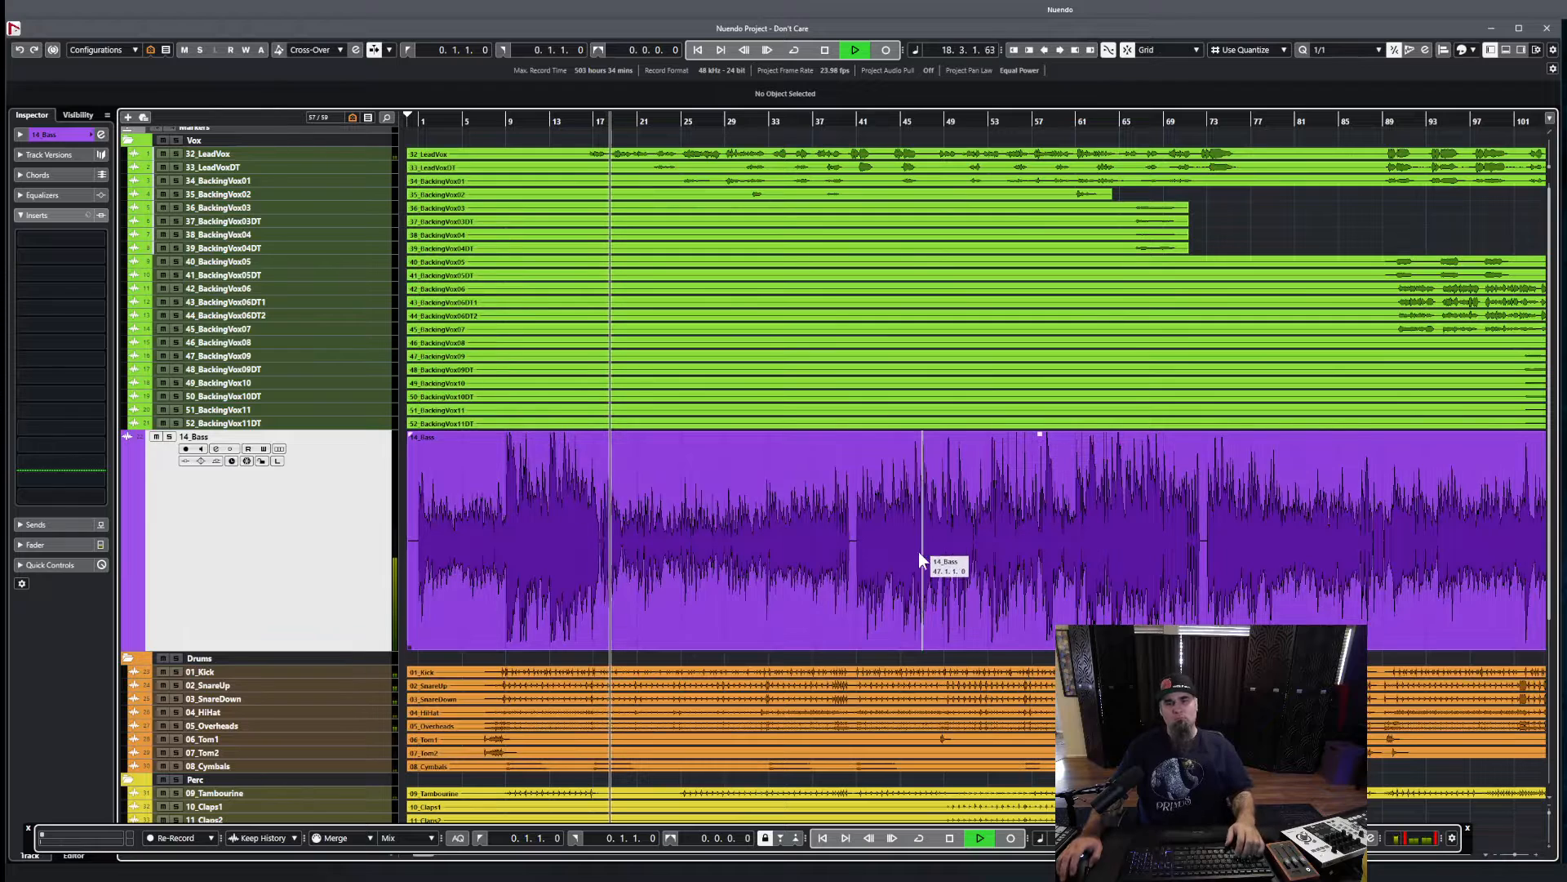
left_click(1191, 462)
left_click(1221, 221)
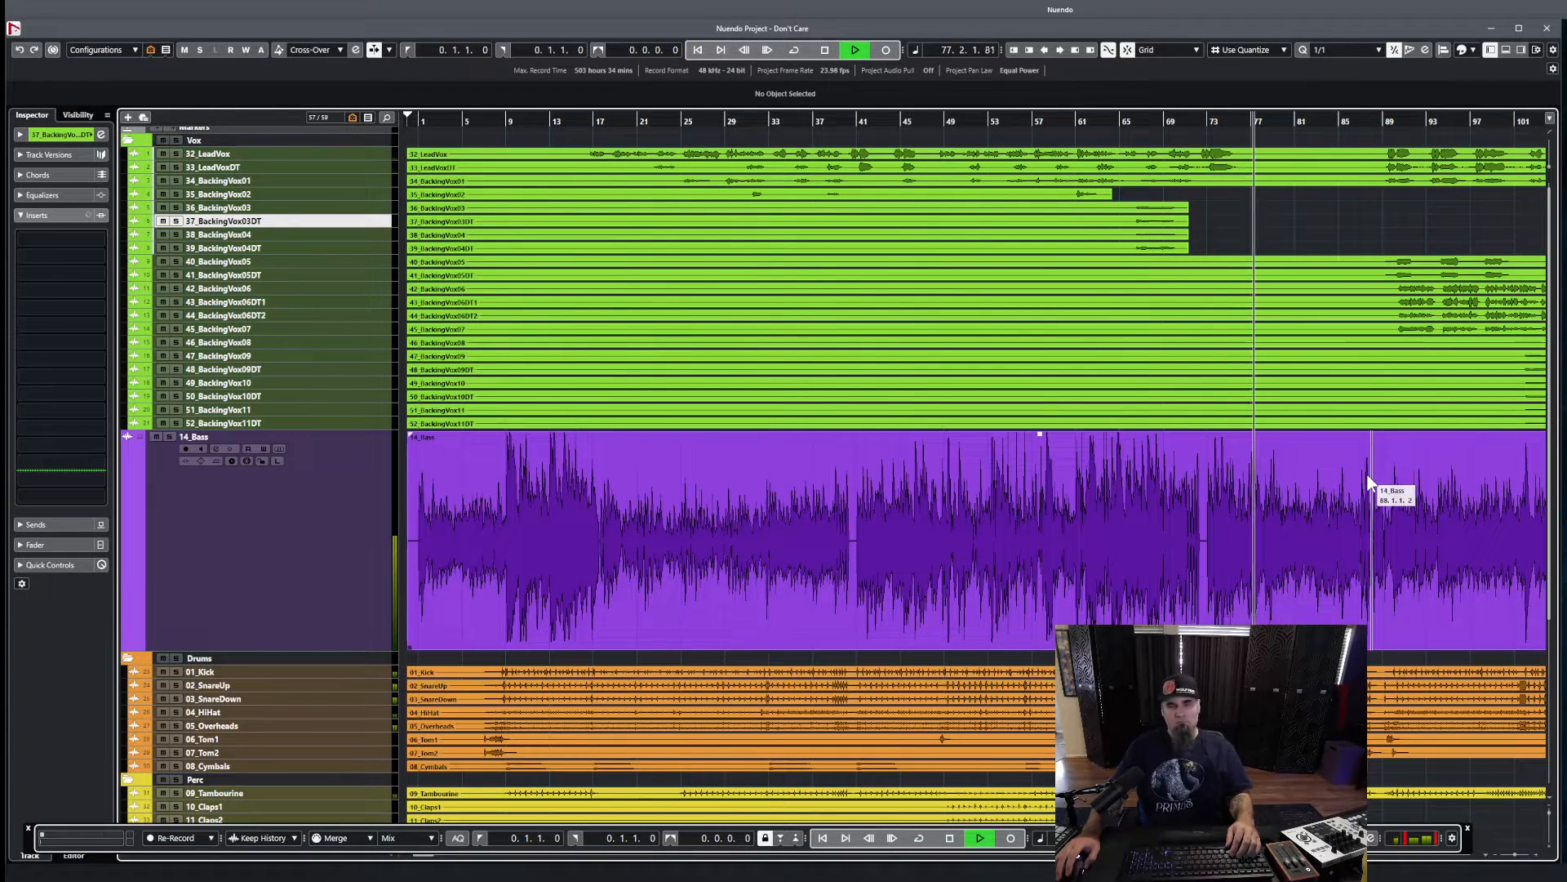
key("space")
key("g")
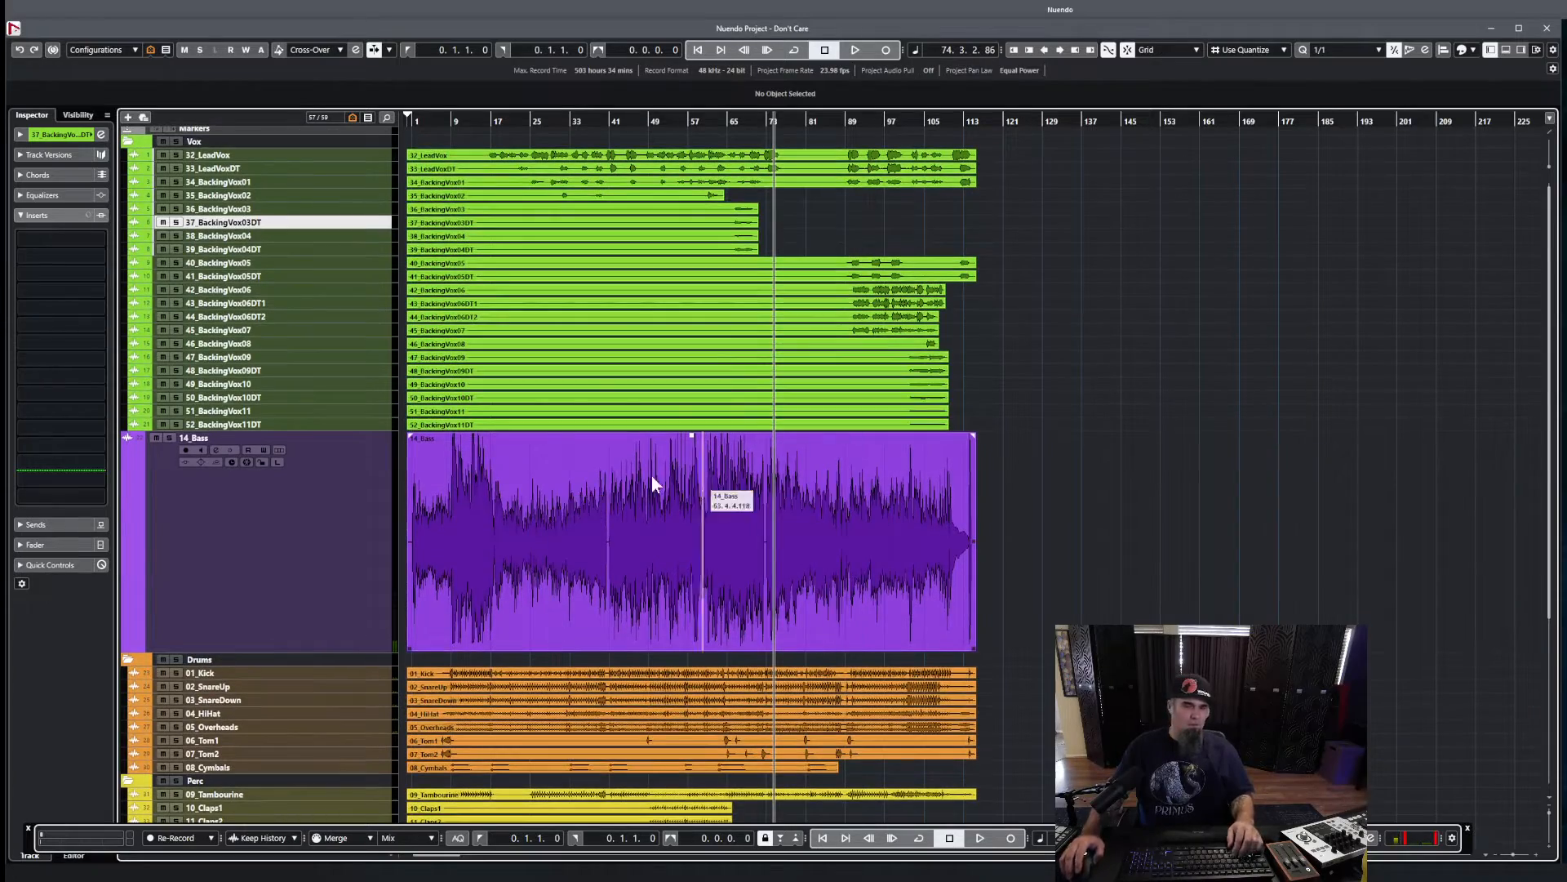
- Focus on the opening bars of the song and play them back from bar 0
scroll(503, 472, "up", 4)
scroll(503, 472, "up", 2)
left_click_drag(534, 467, 1027, 494)
scroll(612, 506, "down", 1)
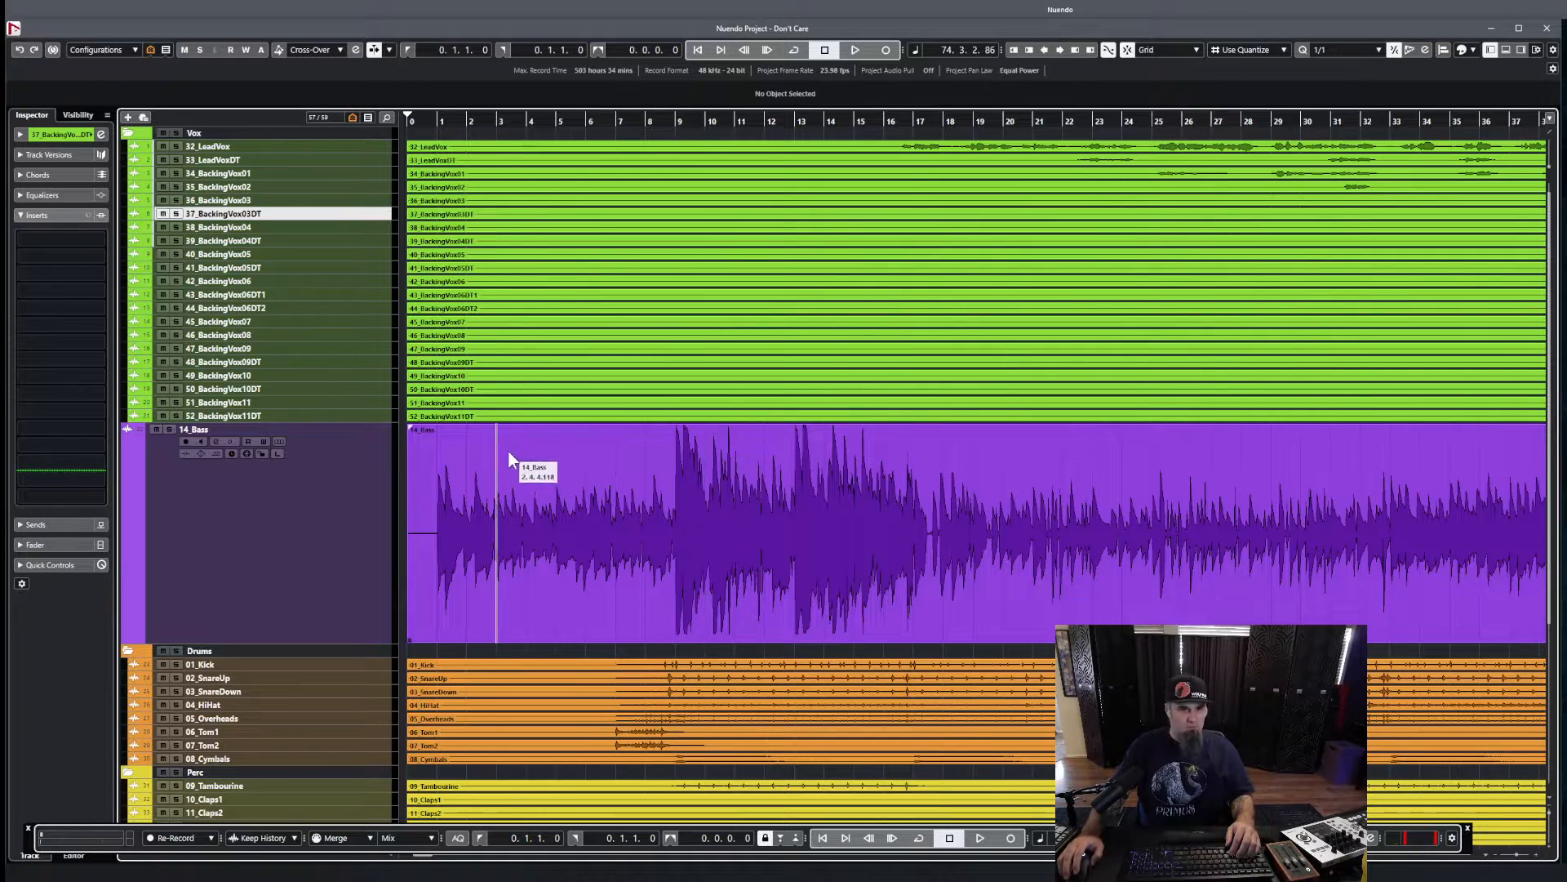
left_click(414, 139)
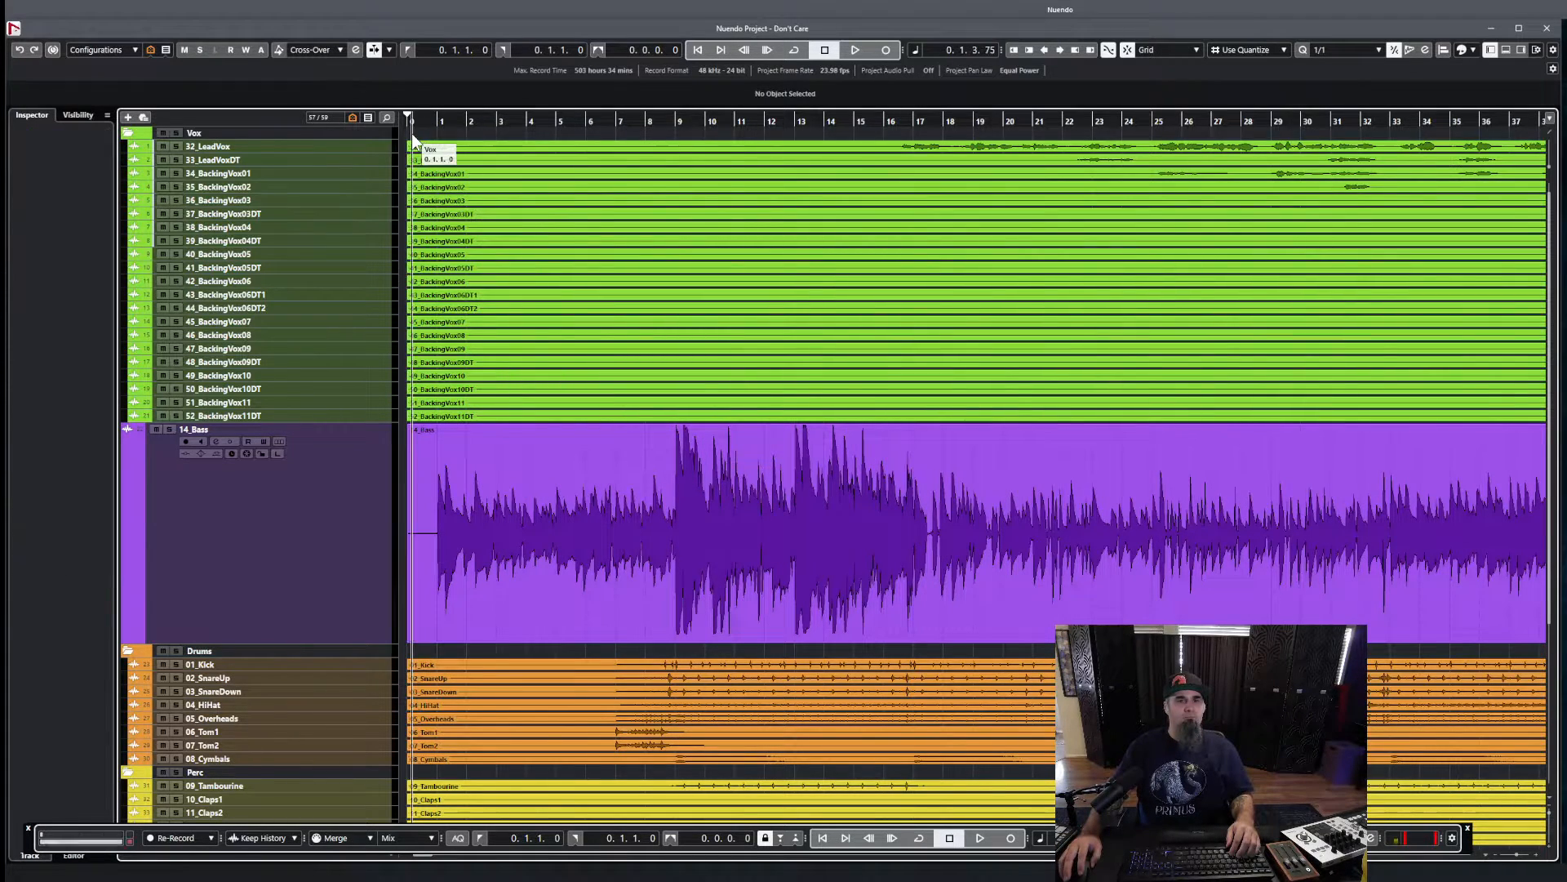
key("space")
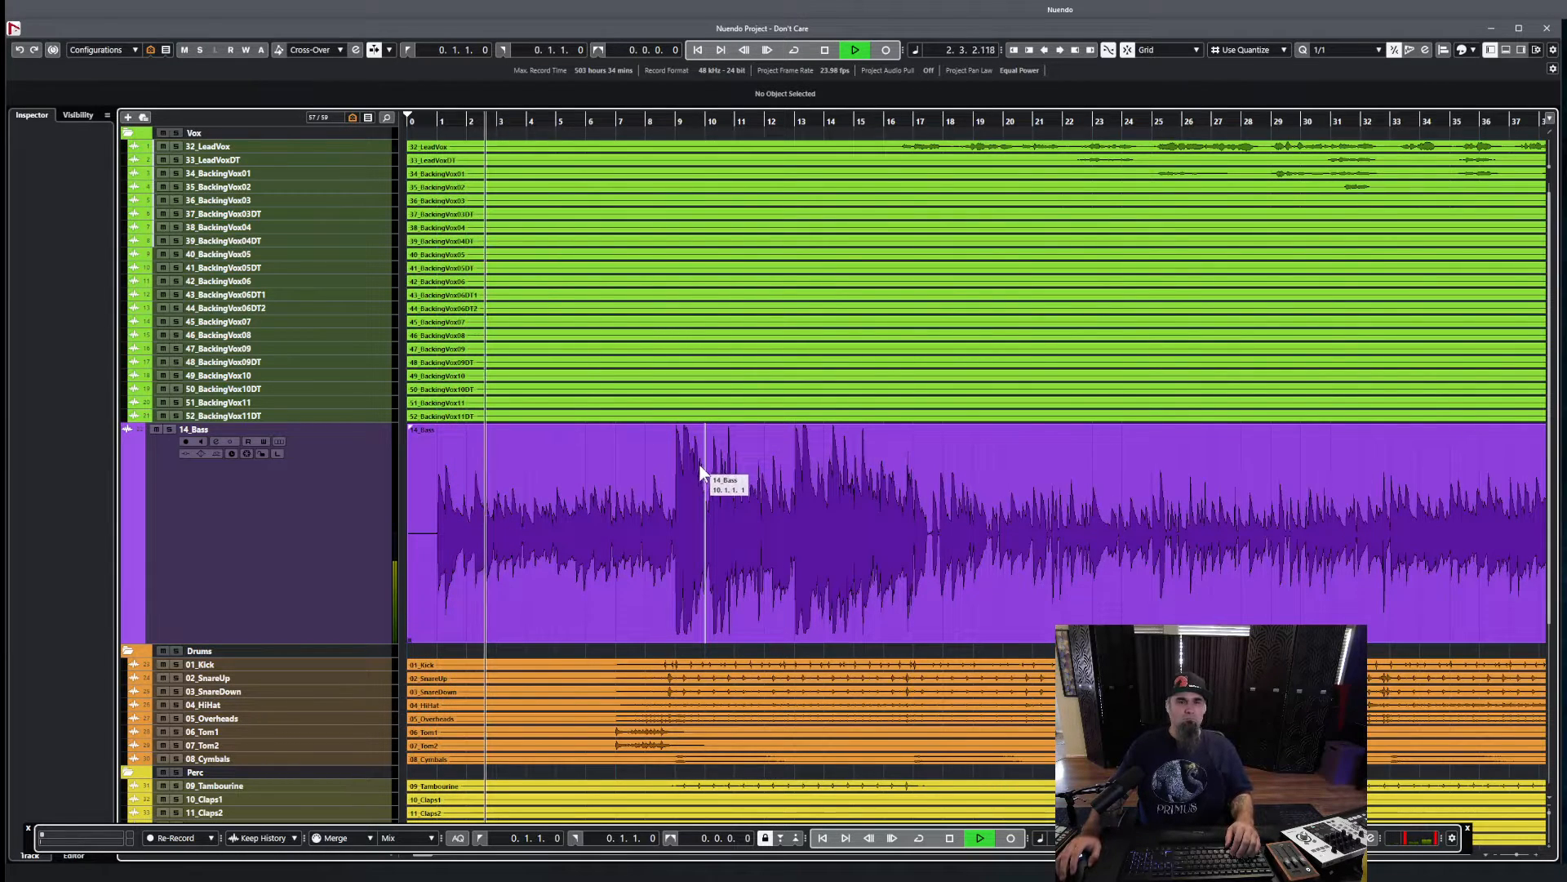
key("Insert")
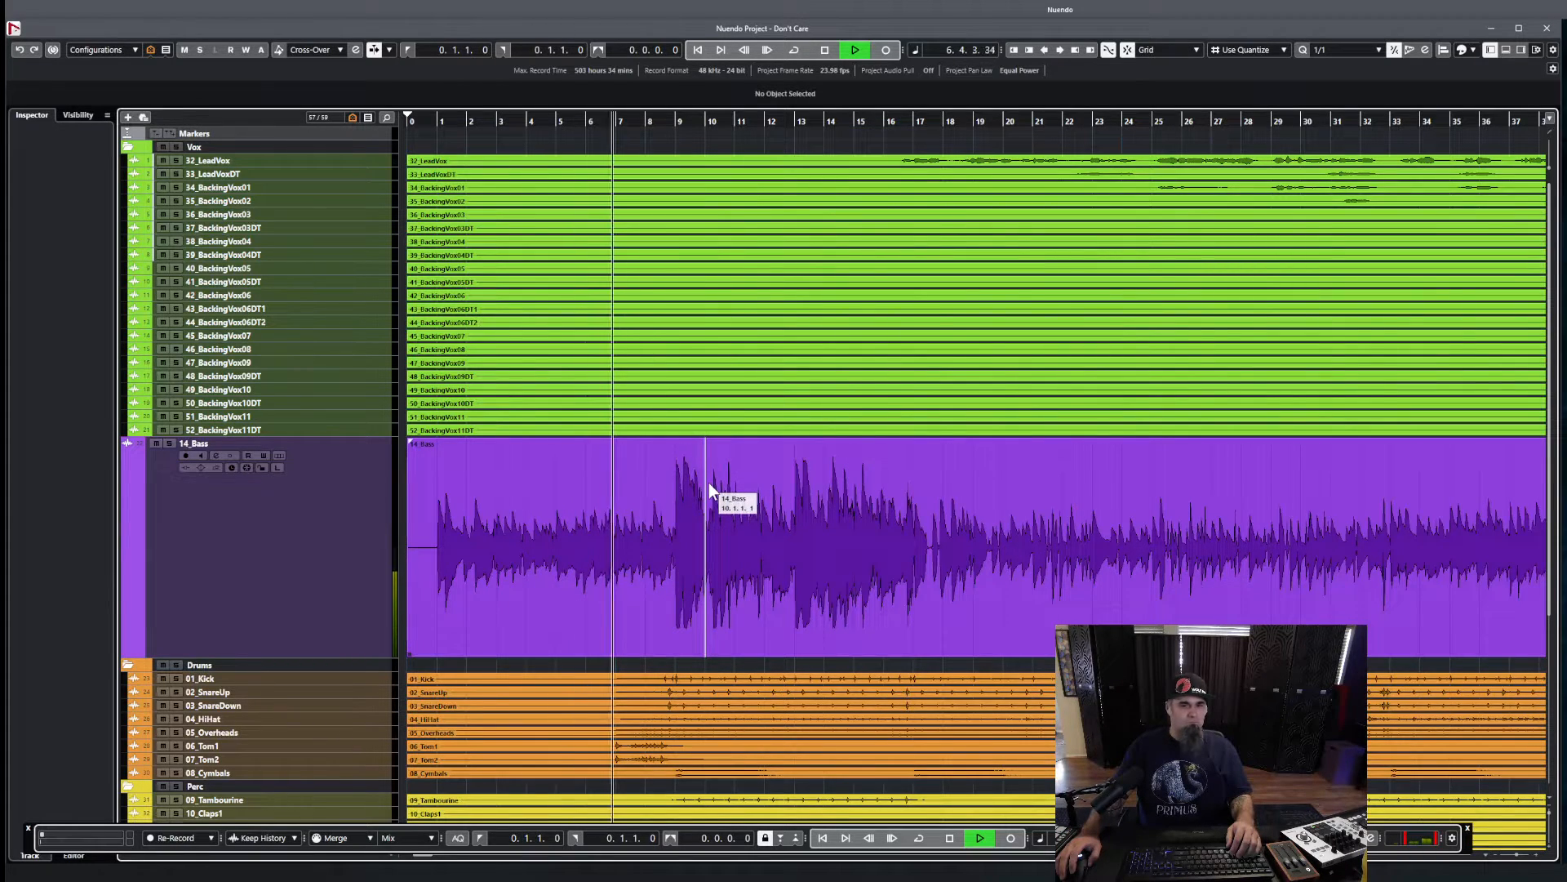
key("space")
- Place the playback position in the middle of bar 5 and listen to the full mix there
left_click(565, 478)
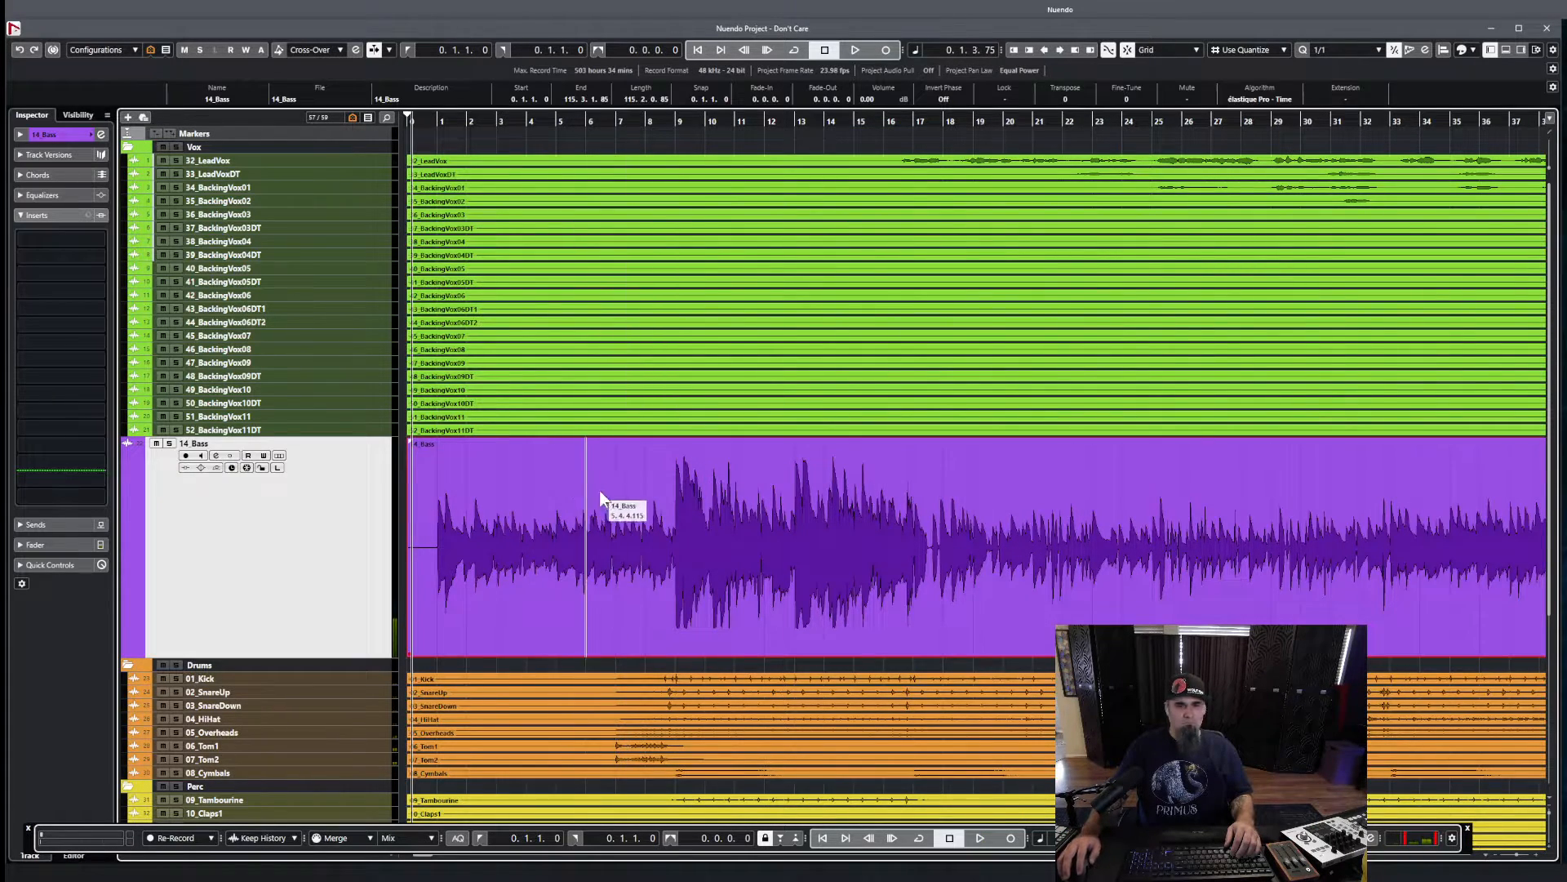
left_click(572, 663)
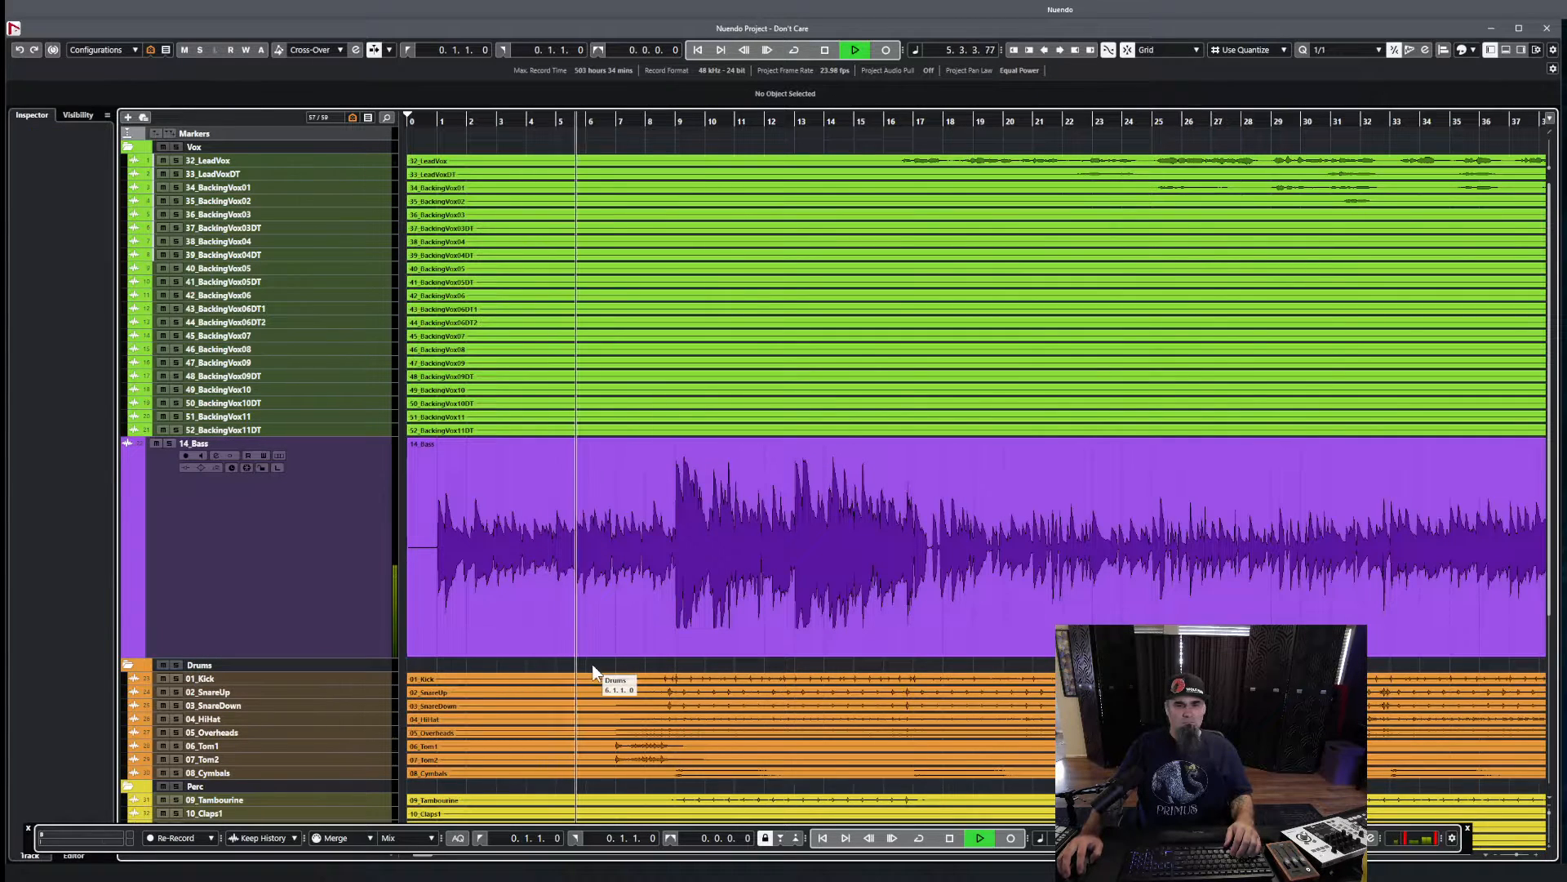
key("space")
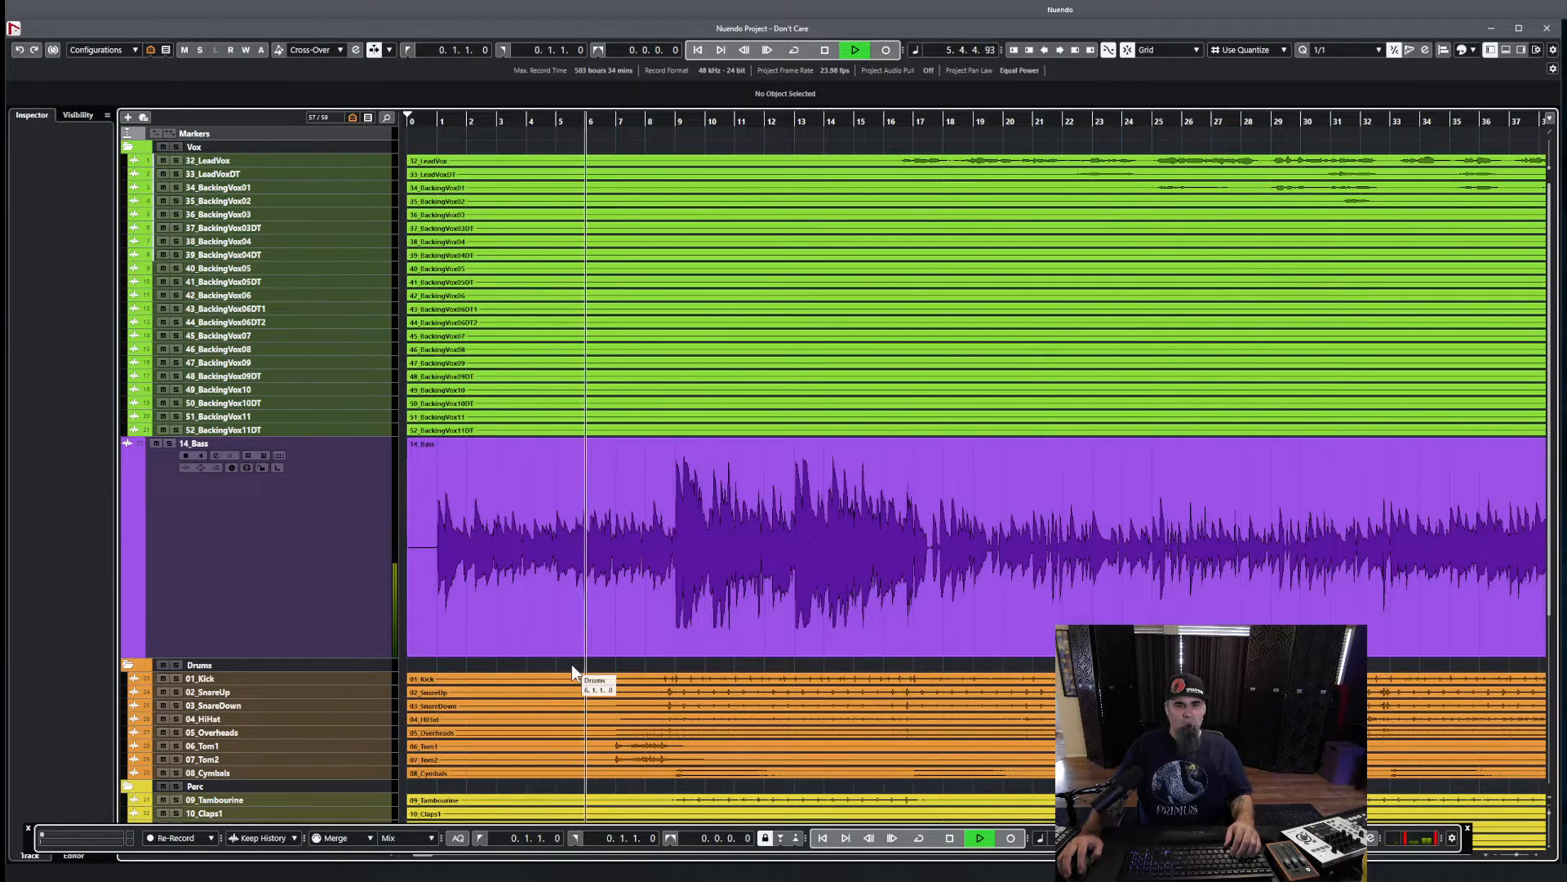
key("space")
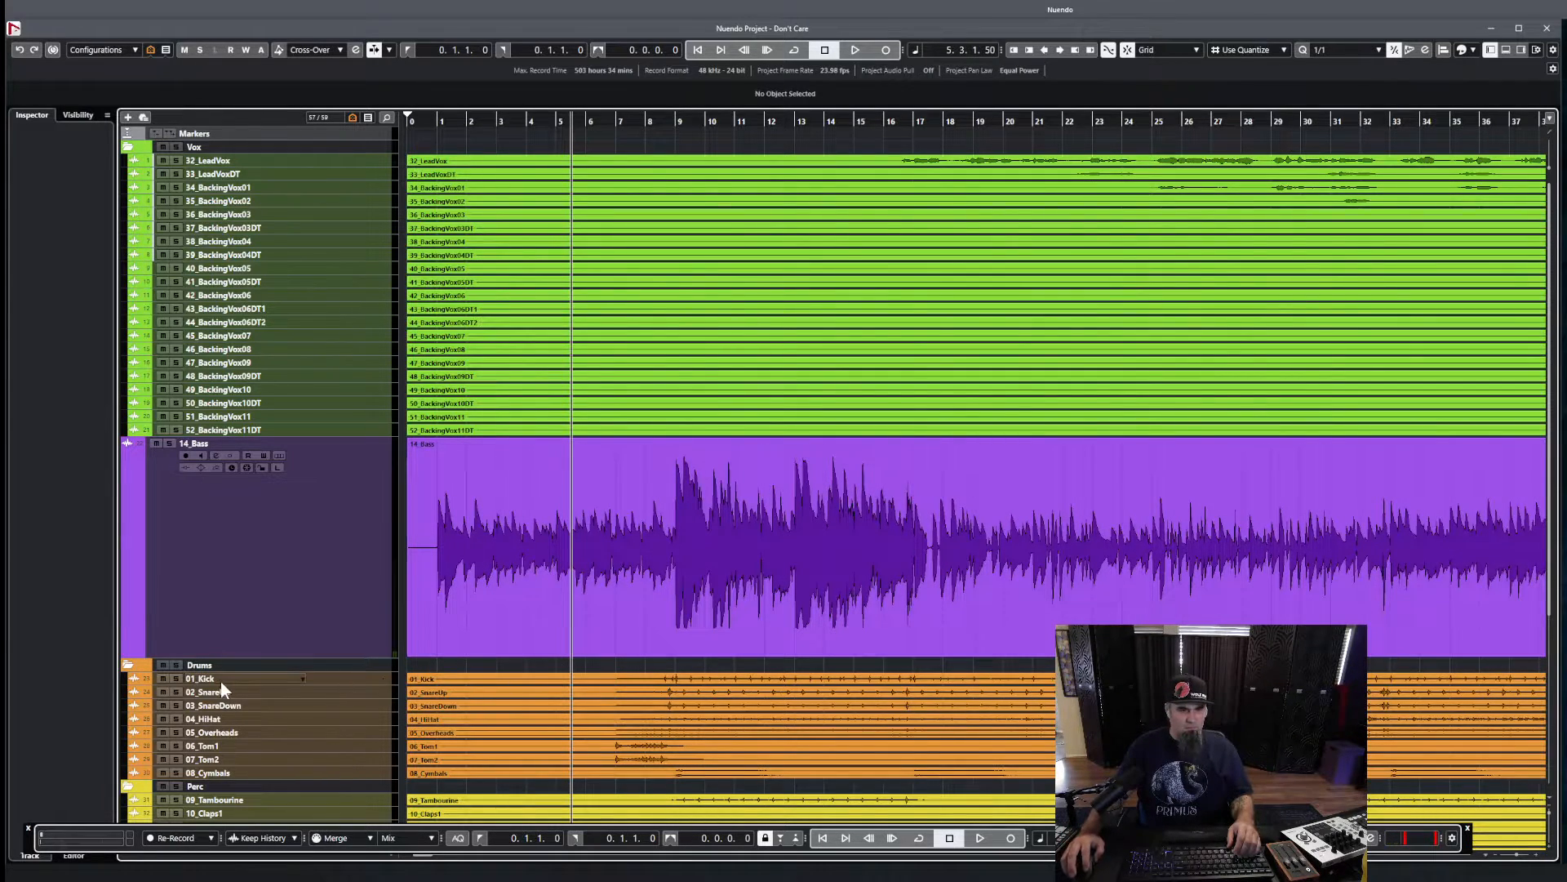
- Solo the Guitars folder and listen repeatedly to the passage from bar 5
scroll(336, 561, "down", 5)
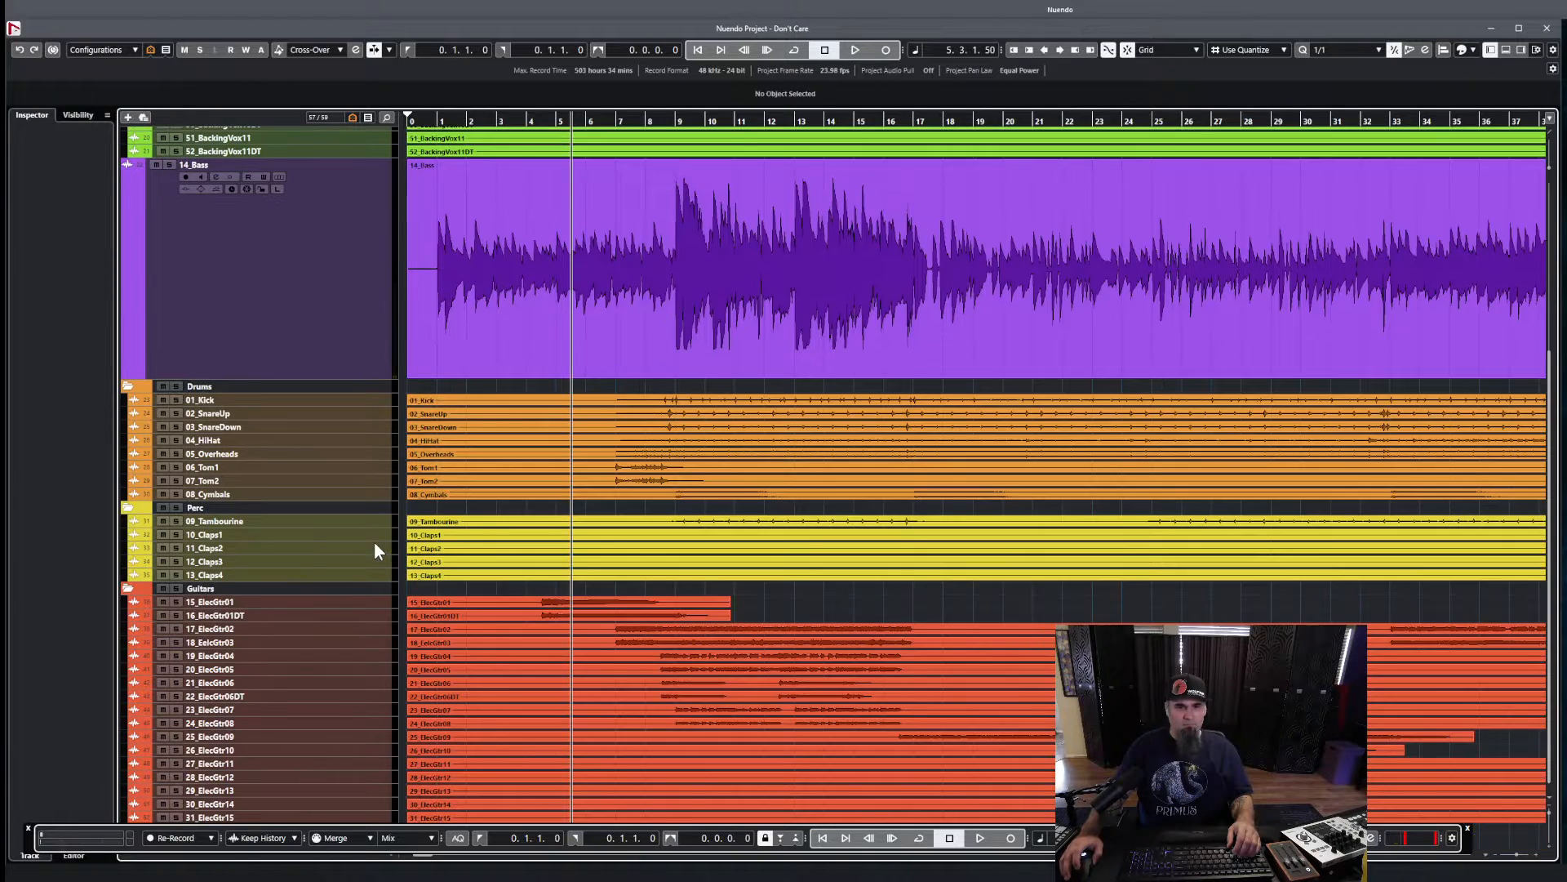
key("space")
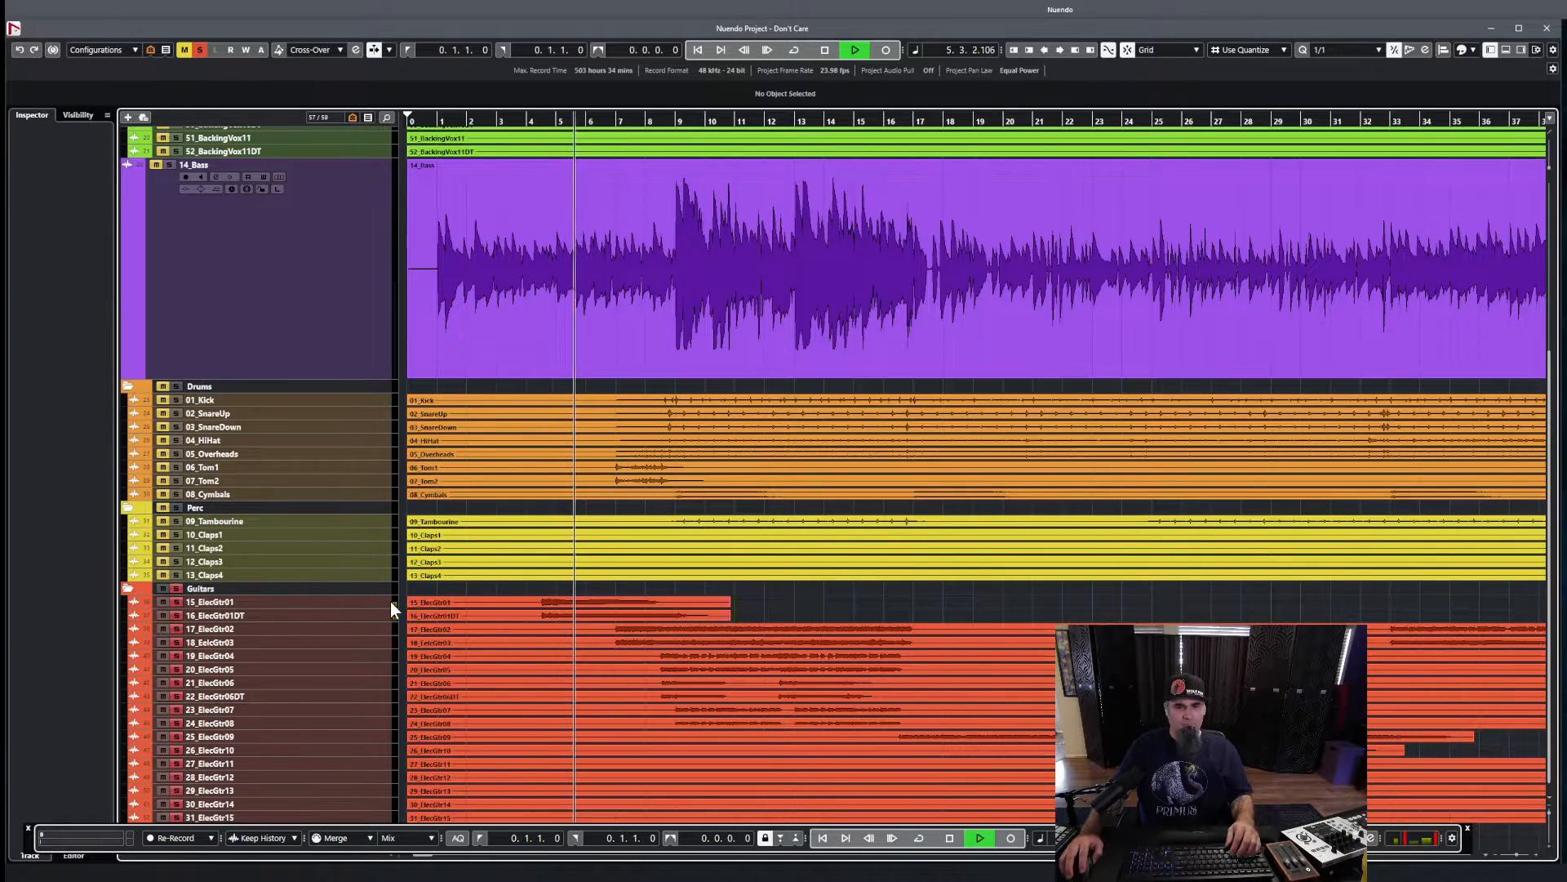
key("space")
key("space")
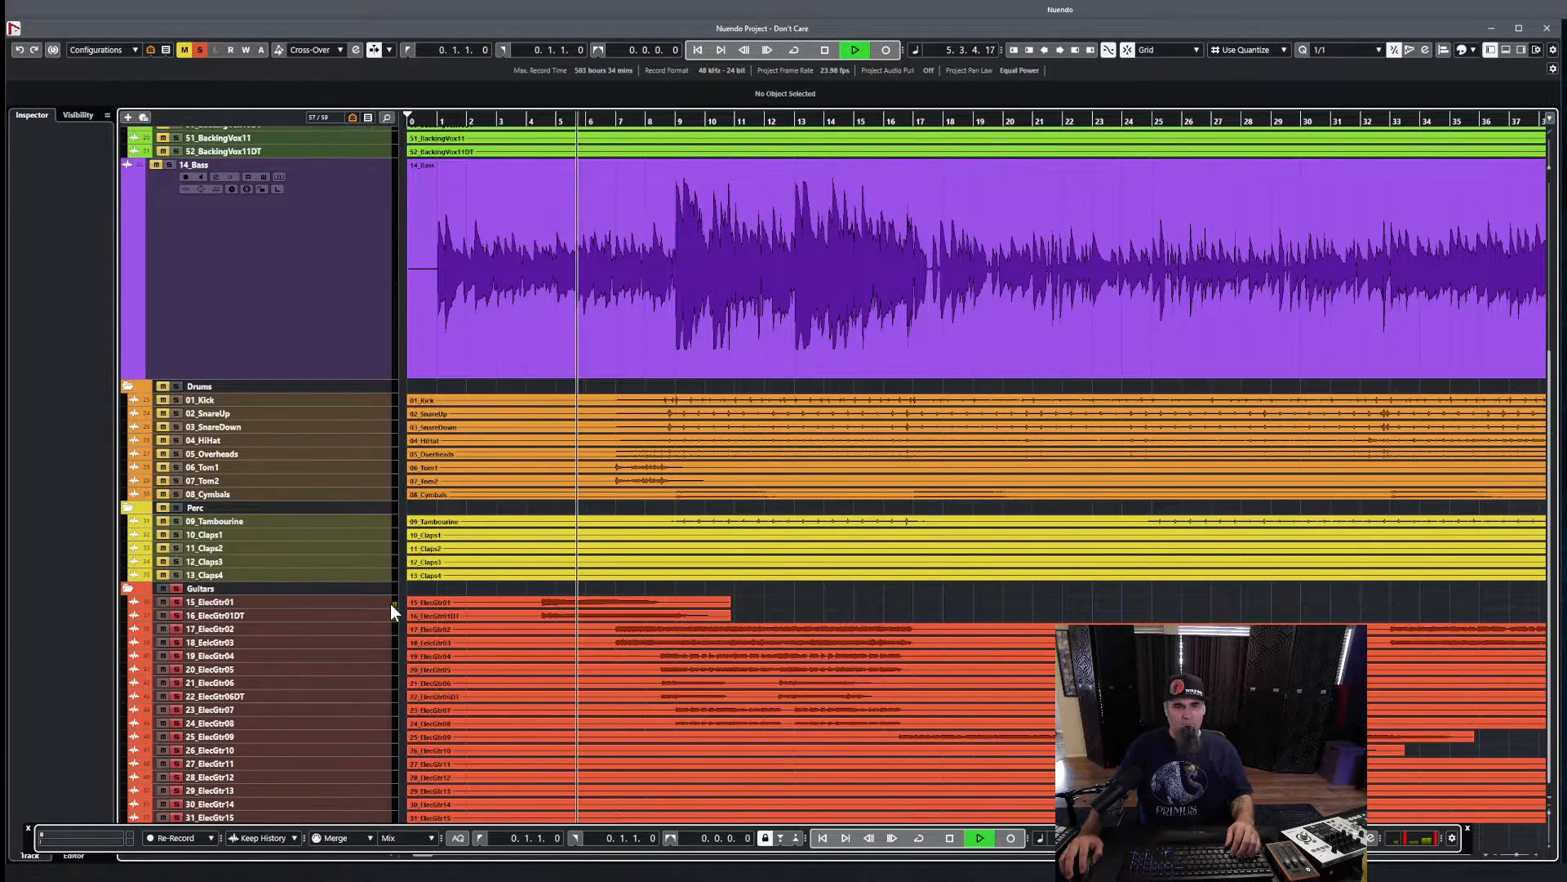
key("space")
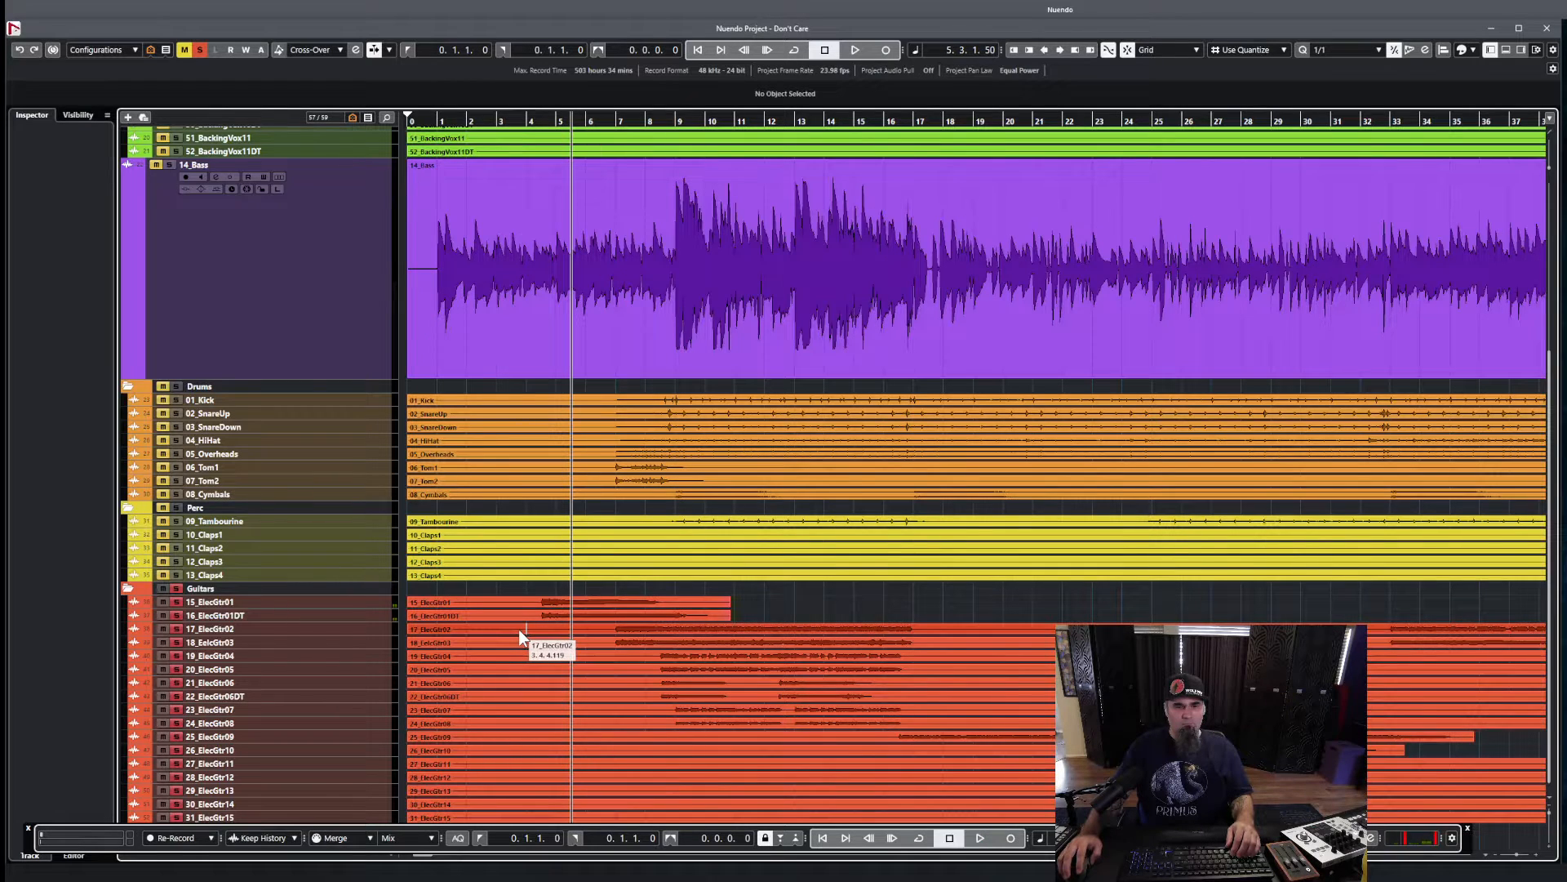
- Clear the Guitars folder solo, then solo 15_ElecGtr01 and 16_ElecGtr01DT and play them from bar 5
left_click(176, 589)
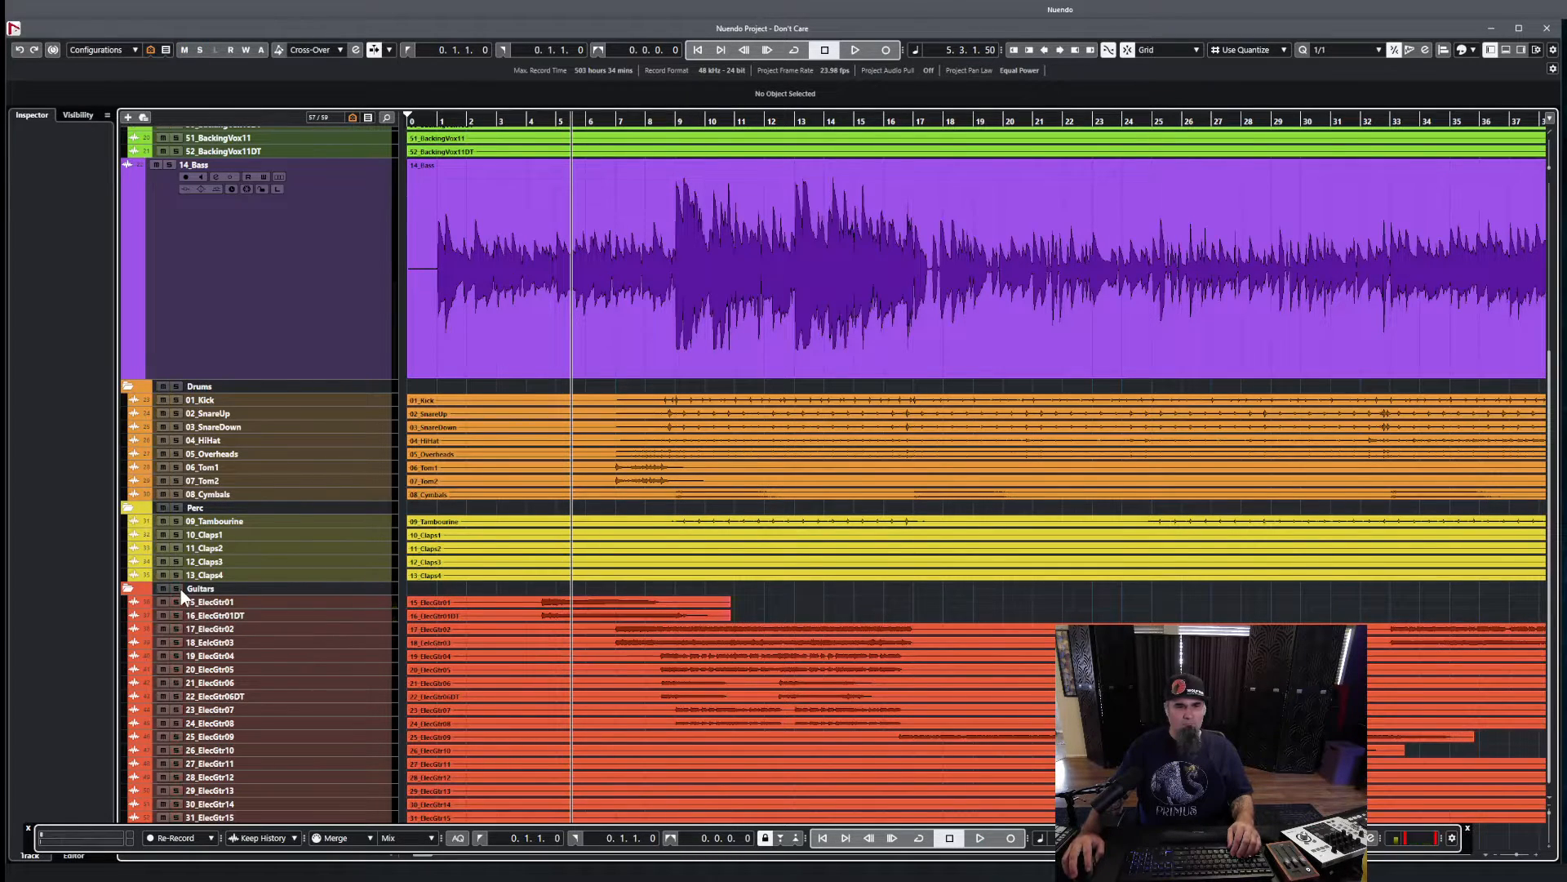
left_click(176, 601)
key("space")
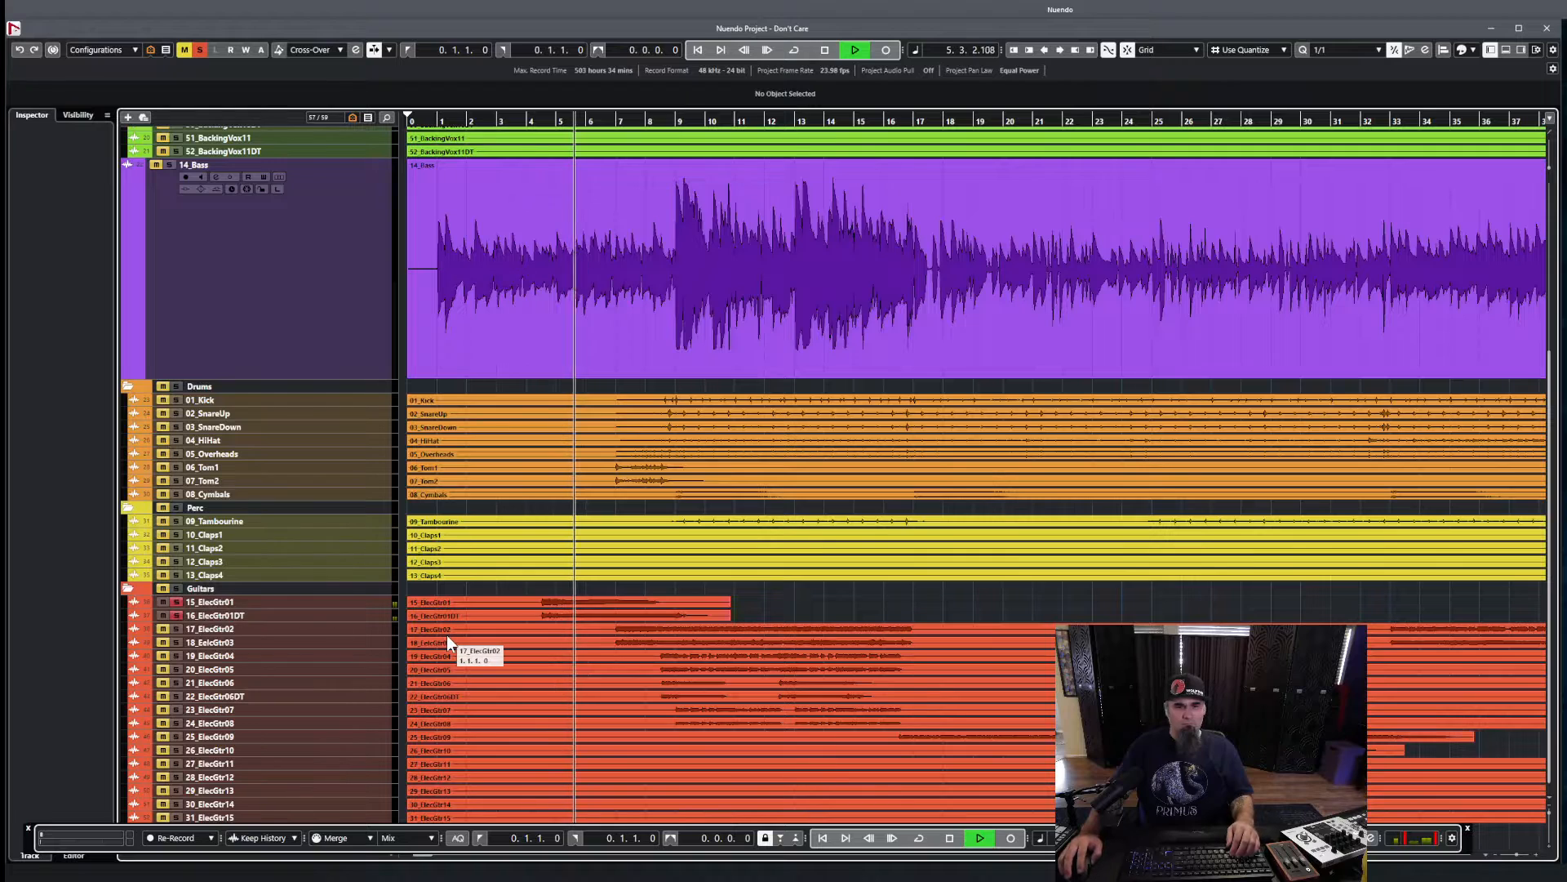
key("space")
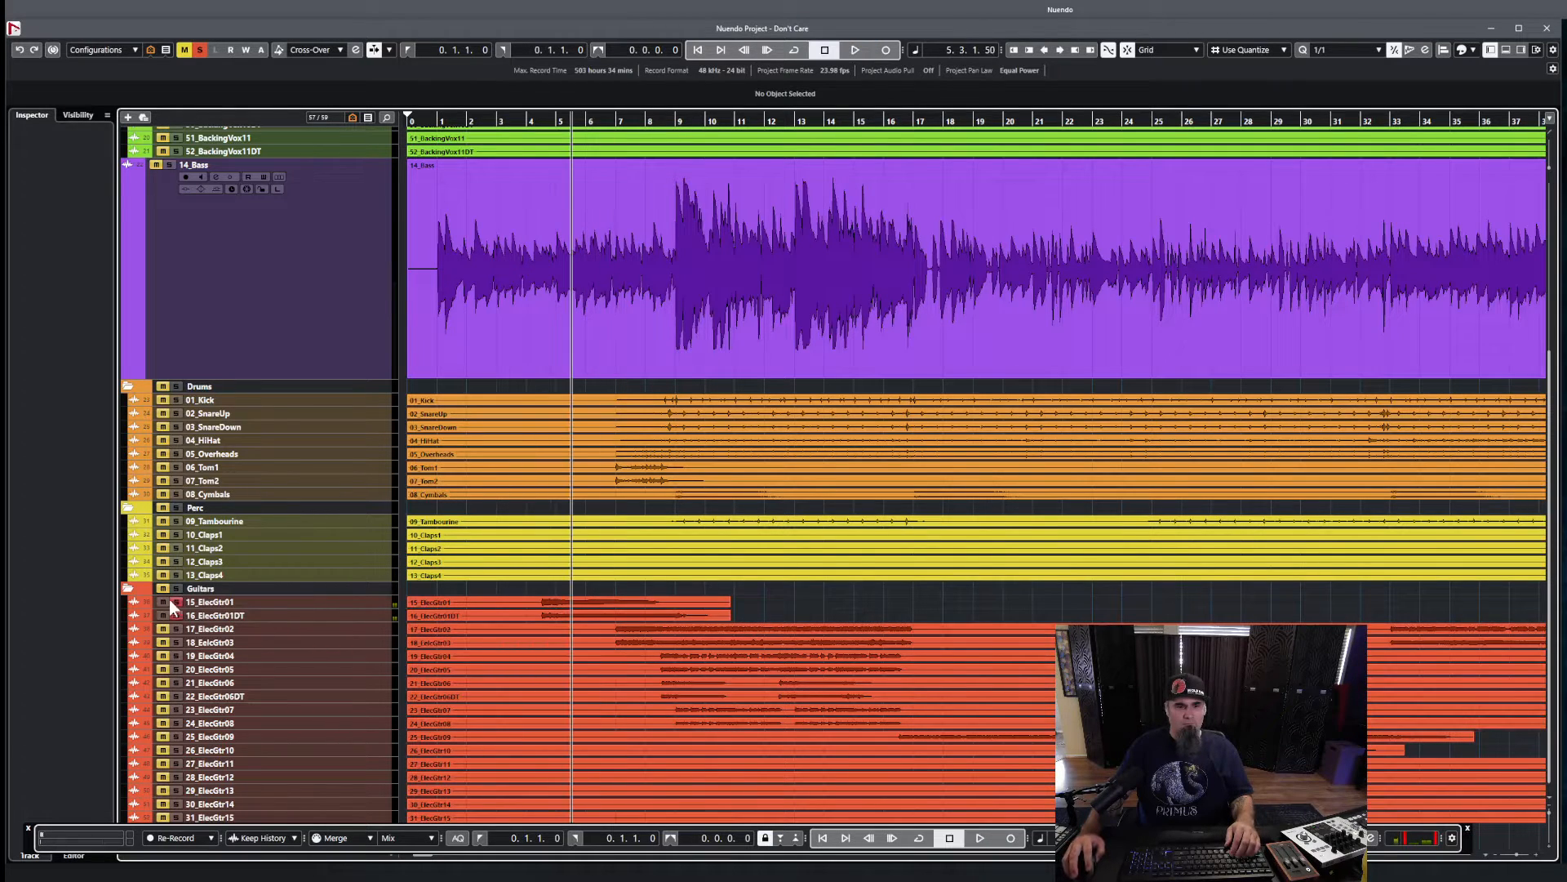
- Audition 17_ElecGtr02 and 18_ElecGtr03 in solo from bar 5, then clear their solos
left_click(176, 629)
left_click(177, 642)
key("space")
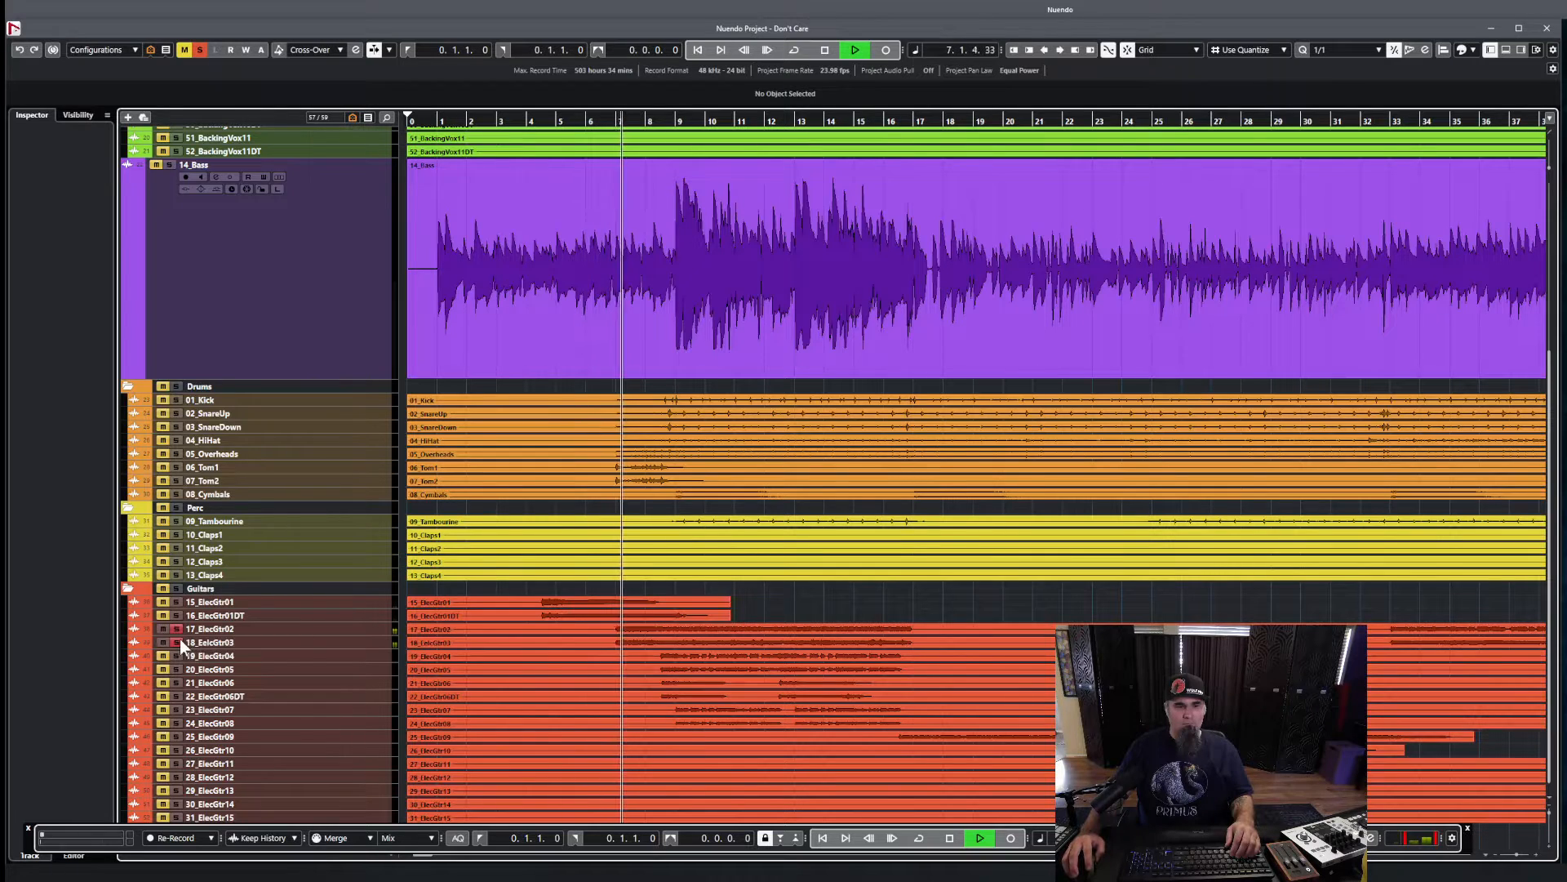
key("space")
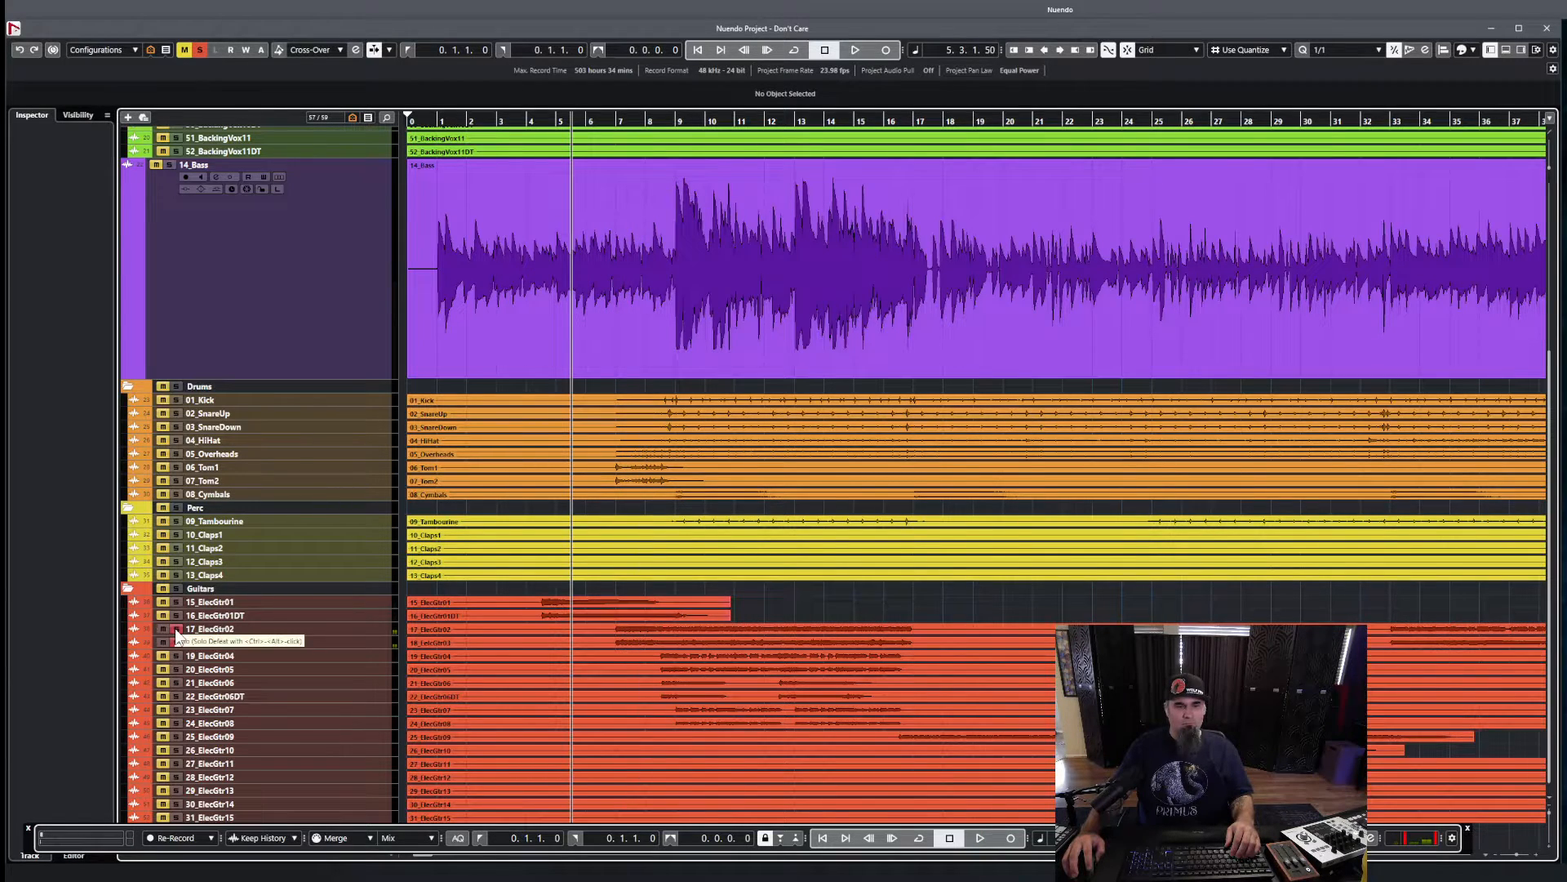
left_click(176, 628)
left_click(176, 642)
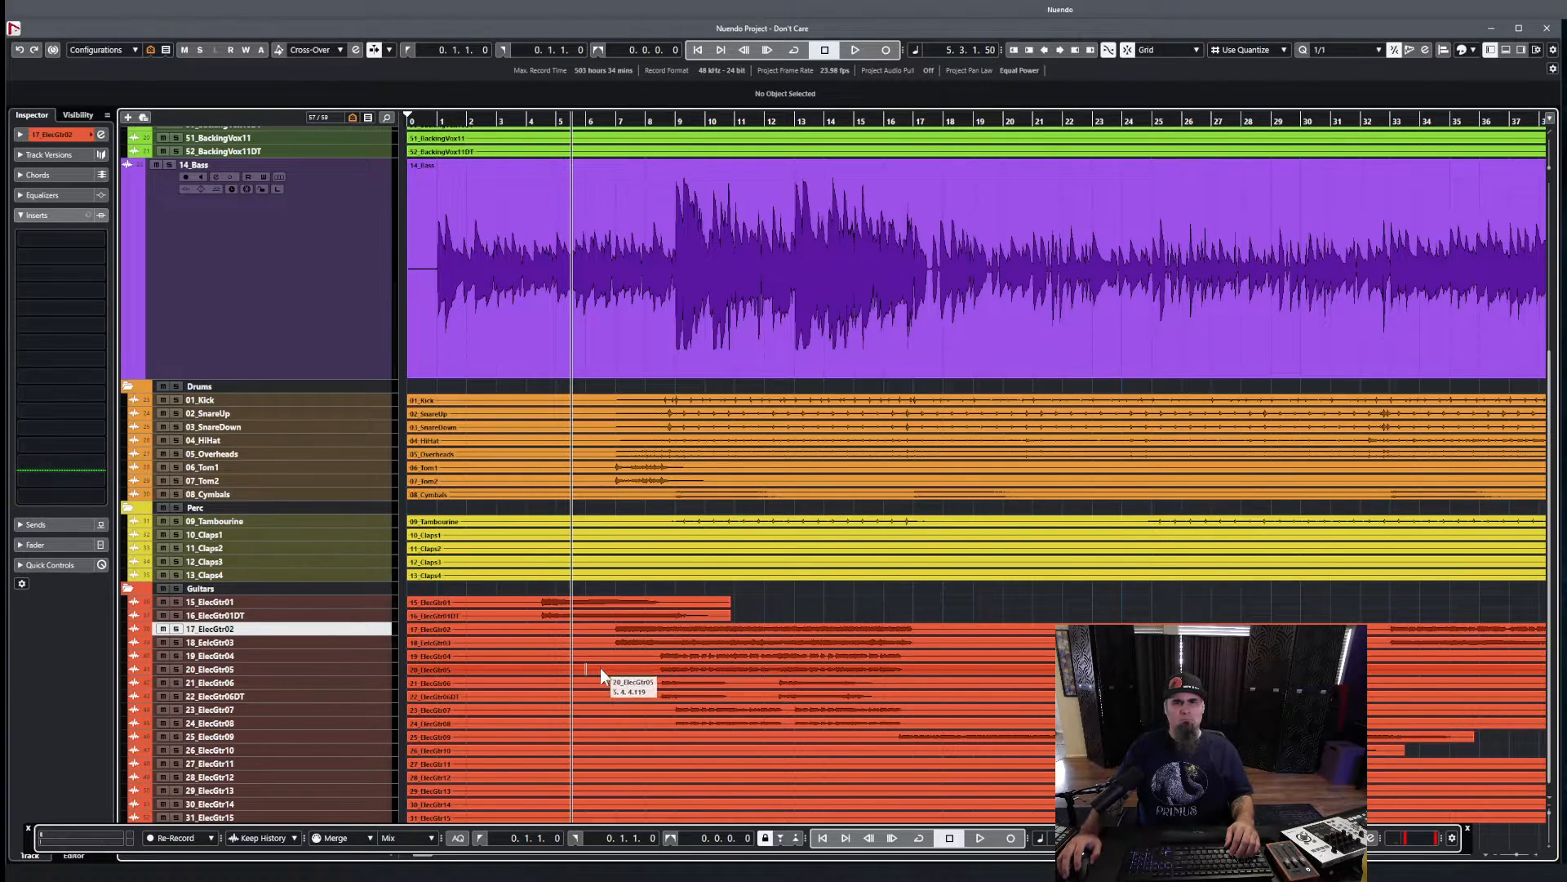
- Play the full mix briefly from bar 5, then review the properties of all imported audio files in the Pool and close it
key("space")
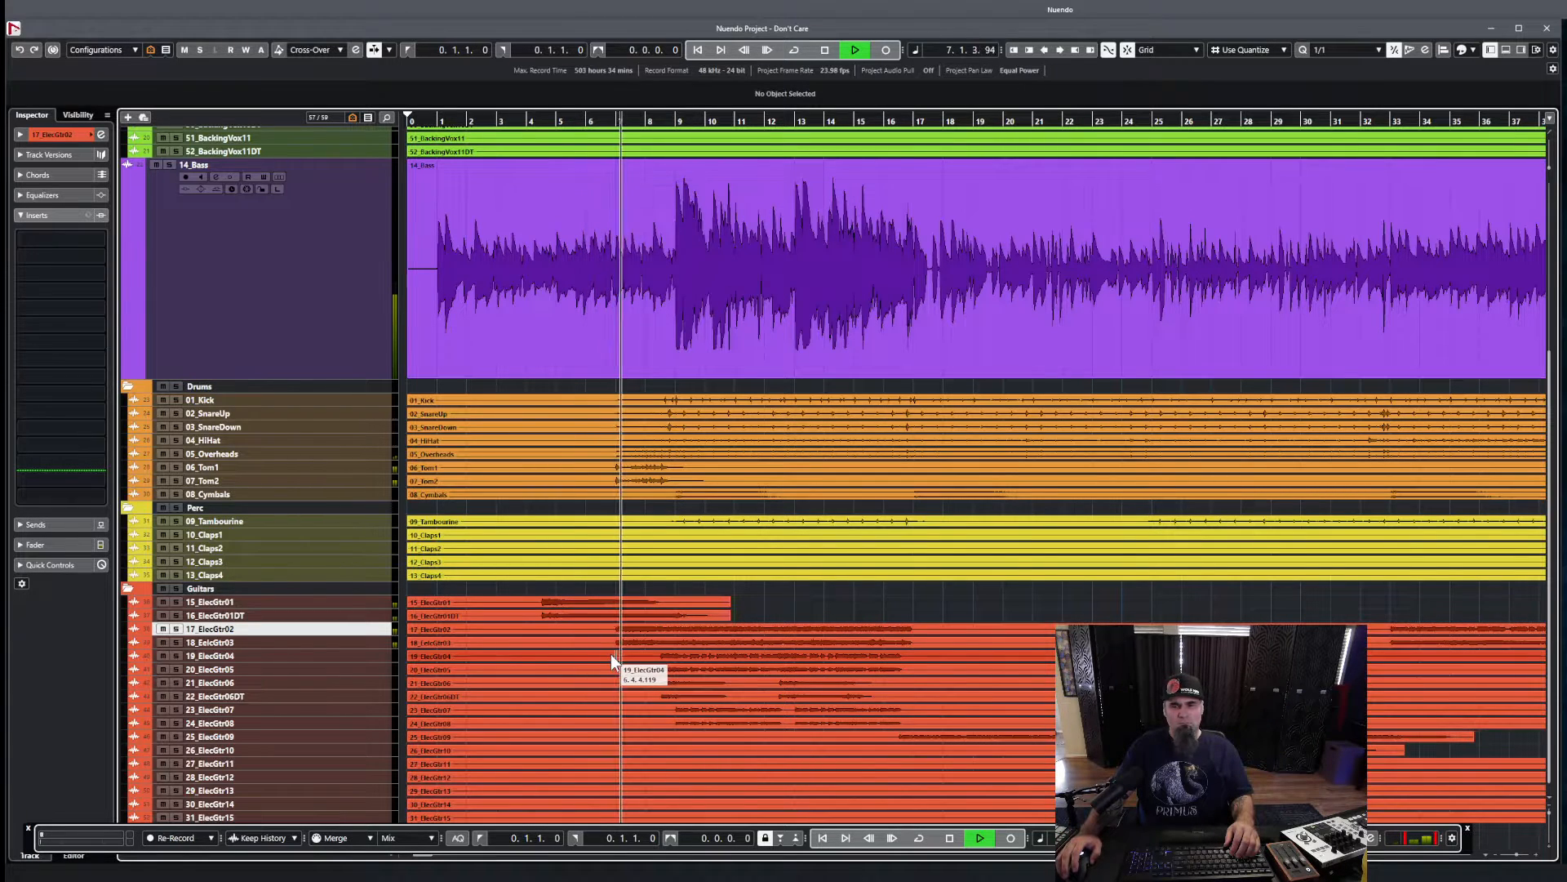
key("space")
key("ctrl+p")
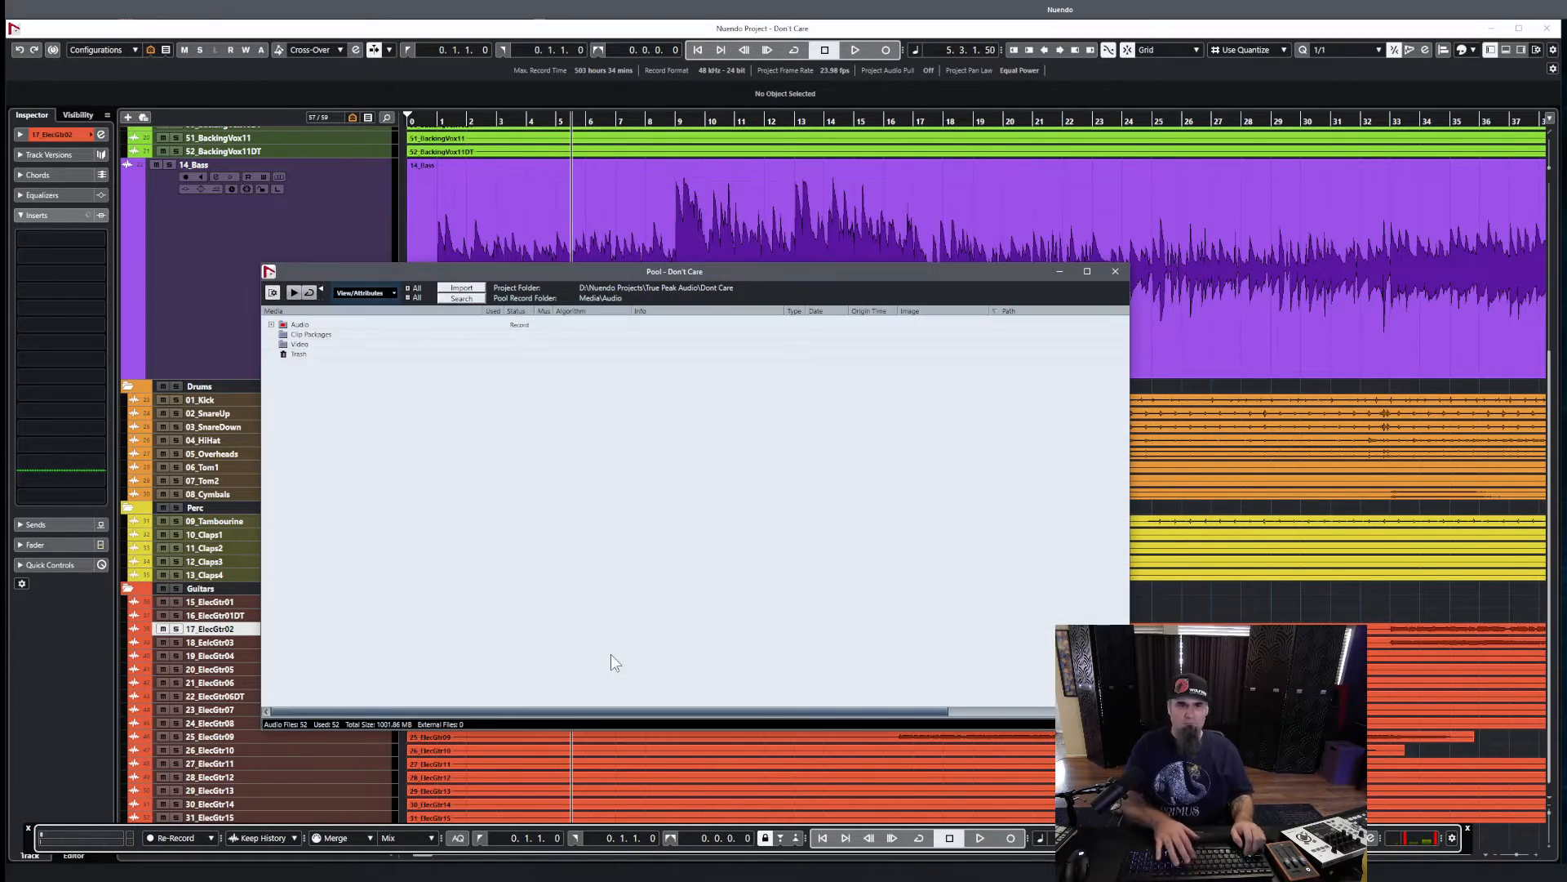
left_click(272, 325)
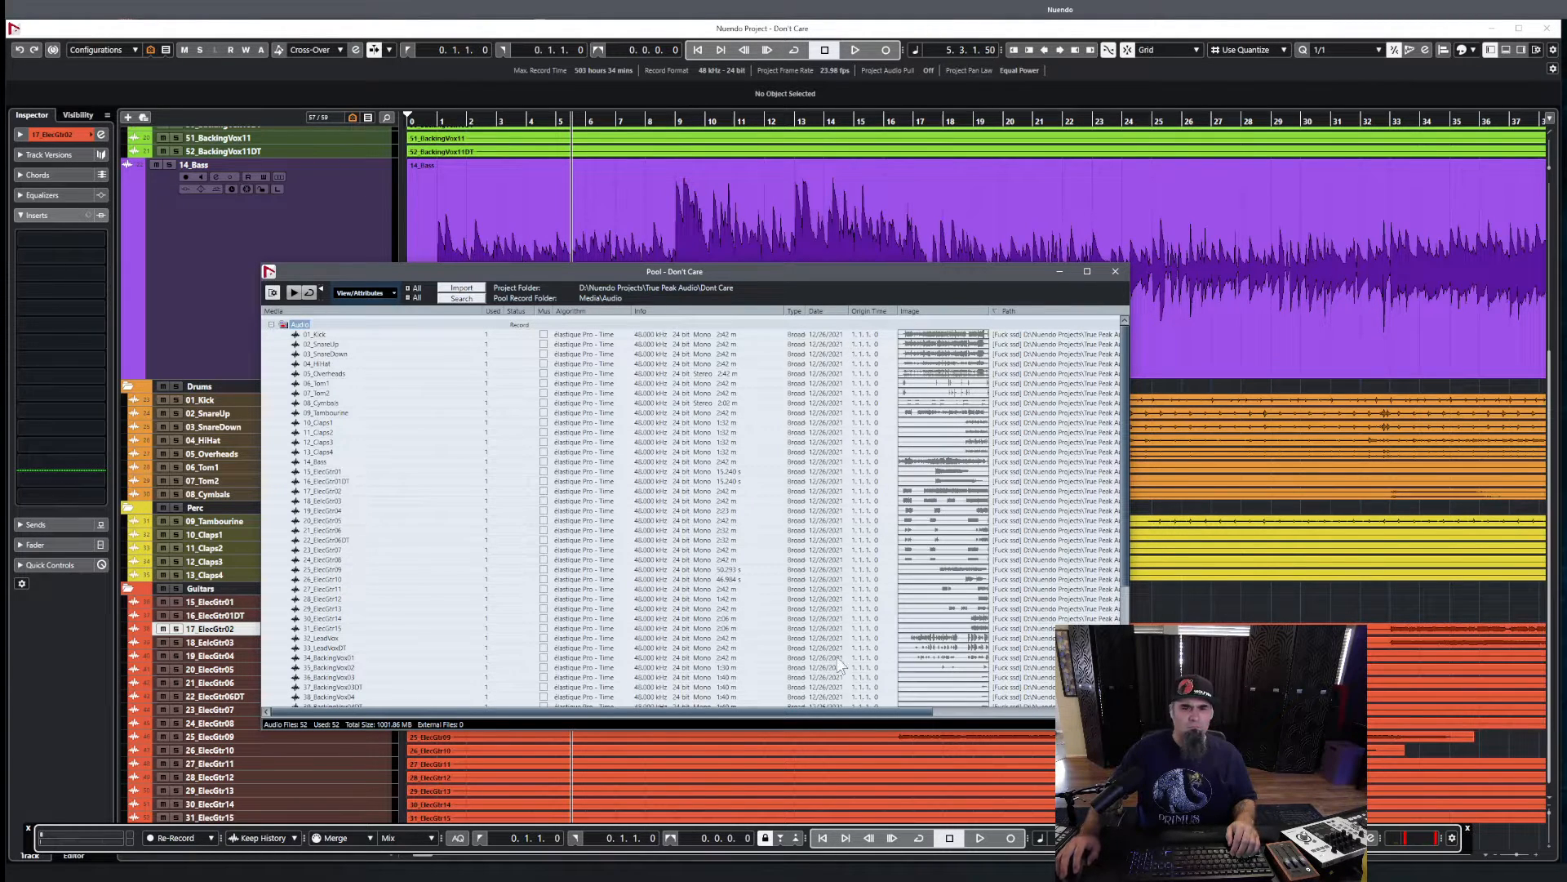
left_click_drag(1125, 477, 1131, 635)
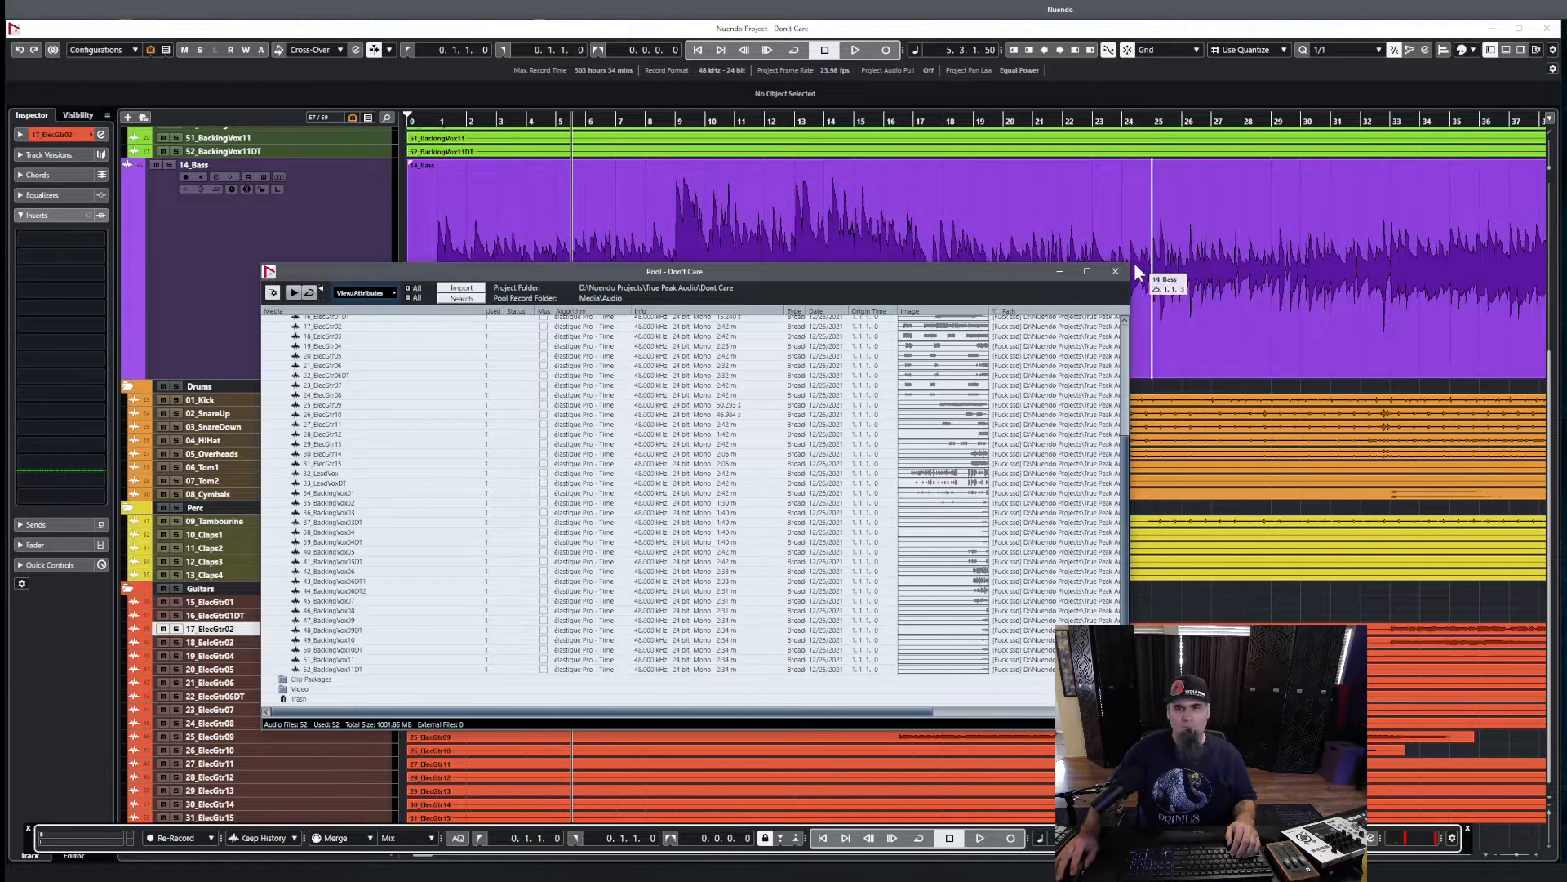
left_click(1115, 271)
- Play the mix from bar 9, solo the Guitars folder during playback to hear the guitars alone, then stop
left_click(684, 589)
key("space")
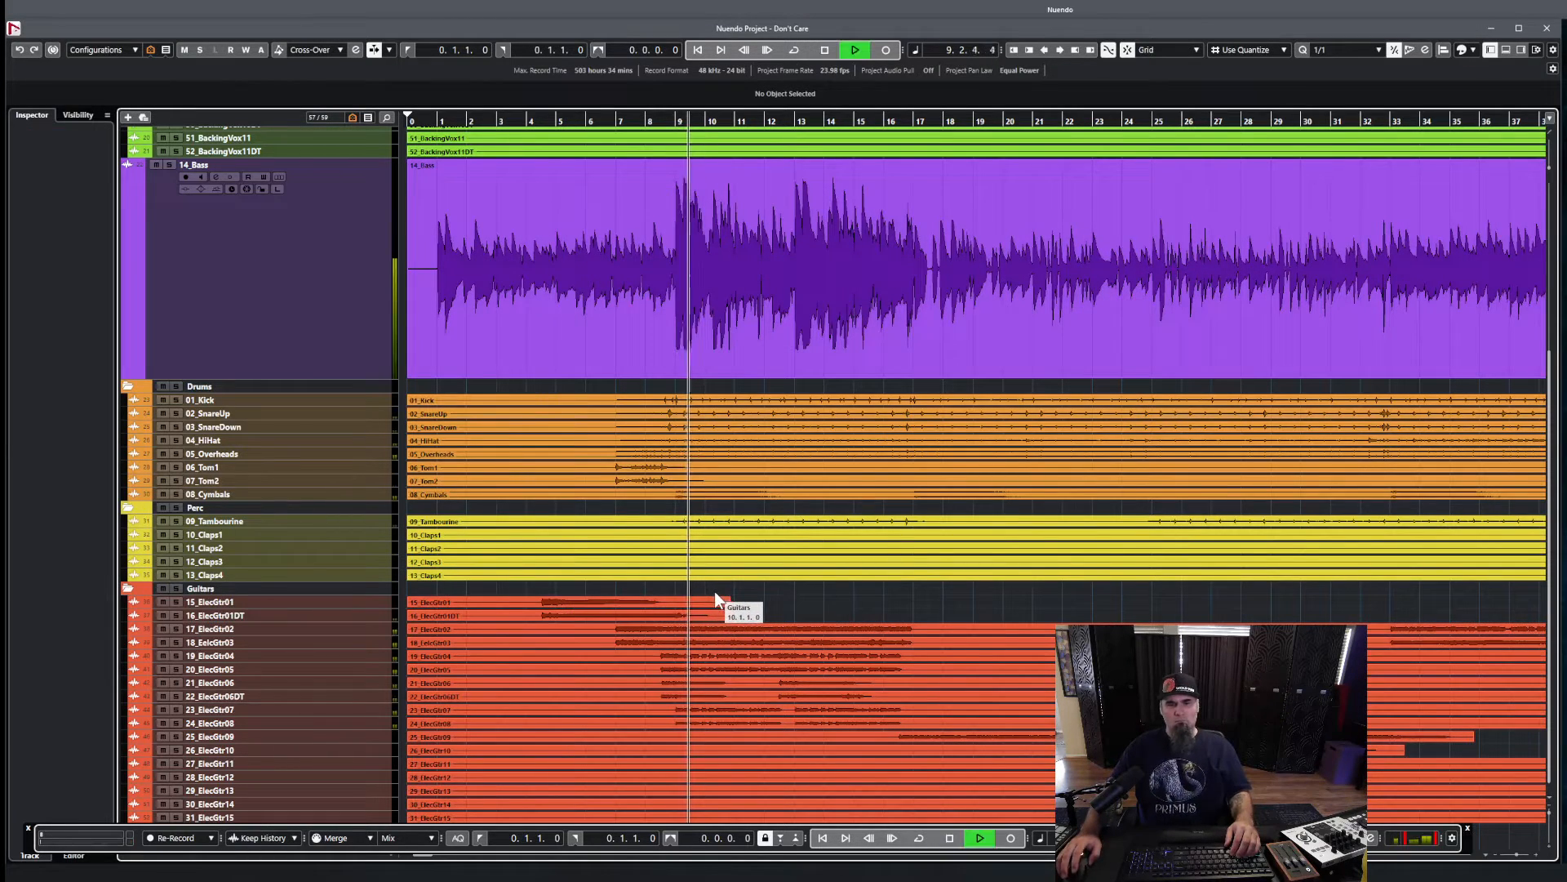
left_click(176, 587)
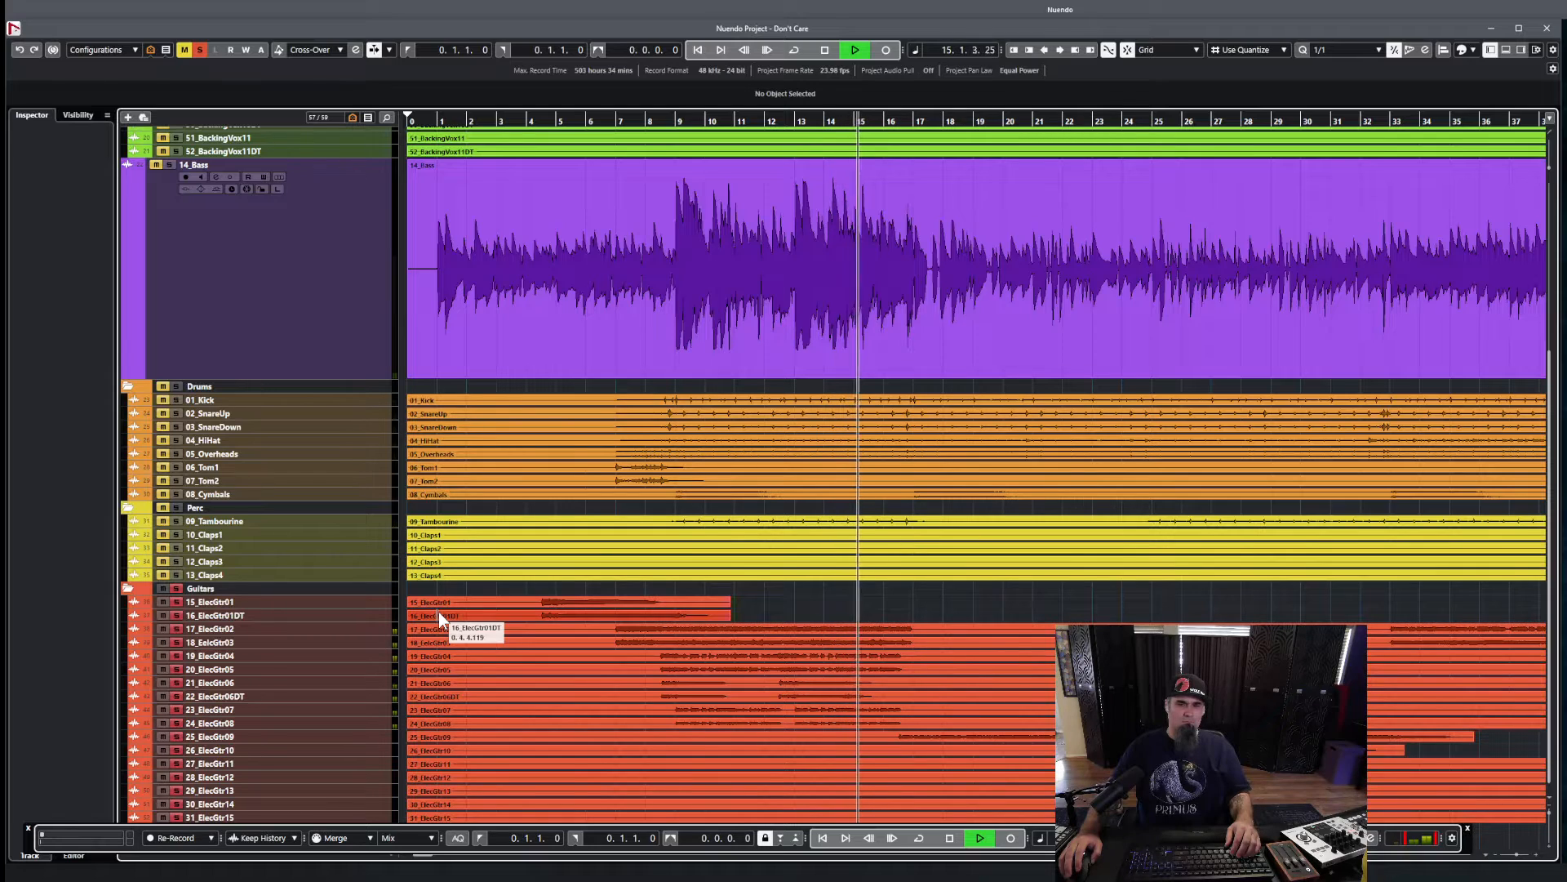
key("space")
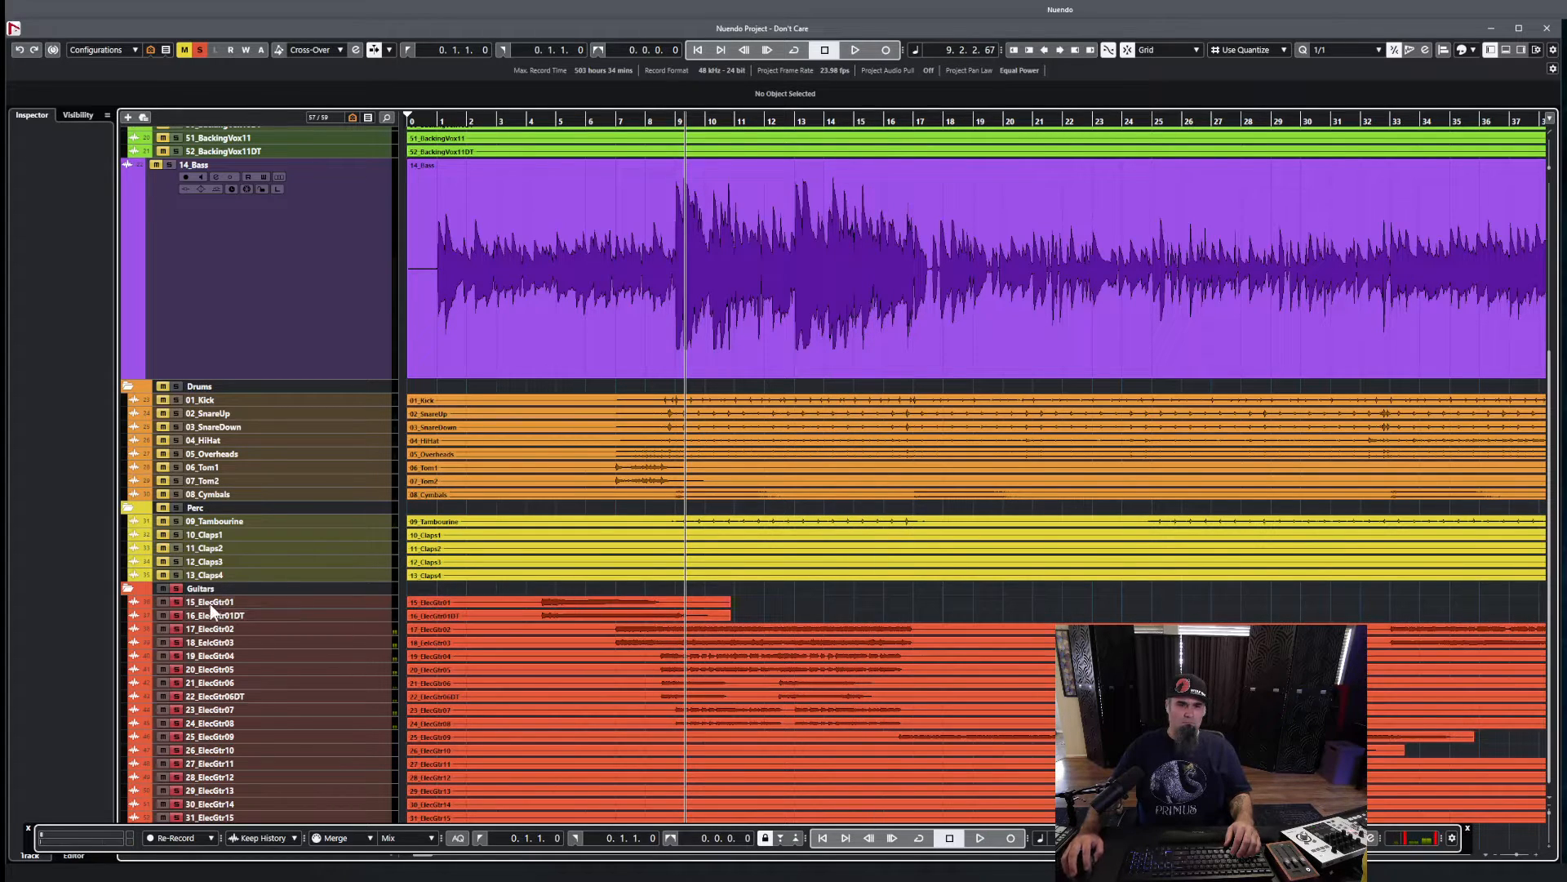
- Solo only 15_ElecGtr01 and listen to it from the middle of bar 4, where its part begins
left_click(177, 601)
left_click(542, 589)
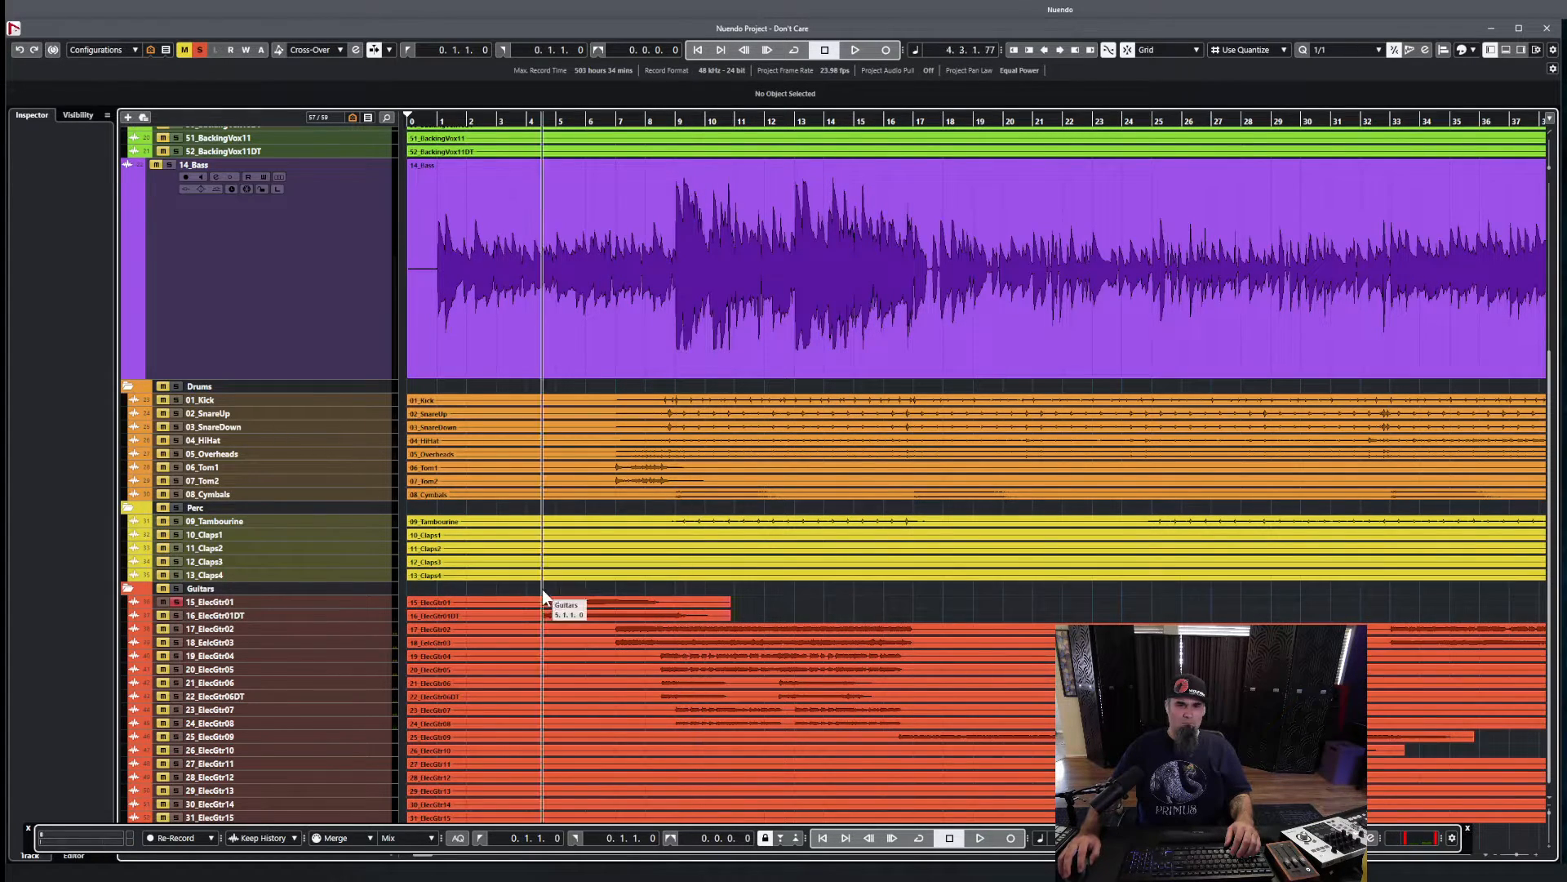
key("space")
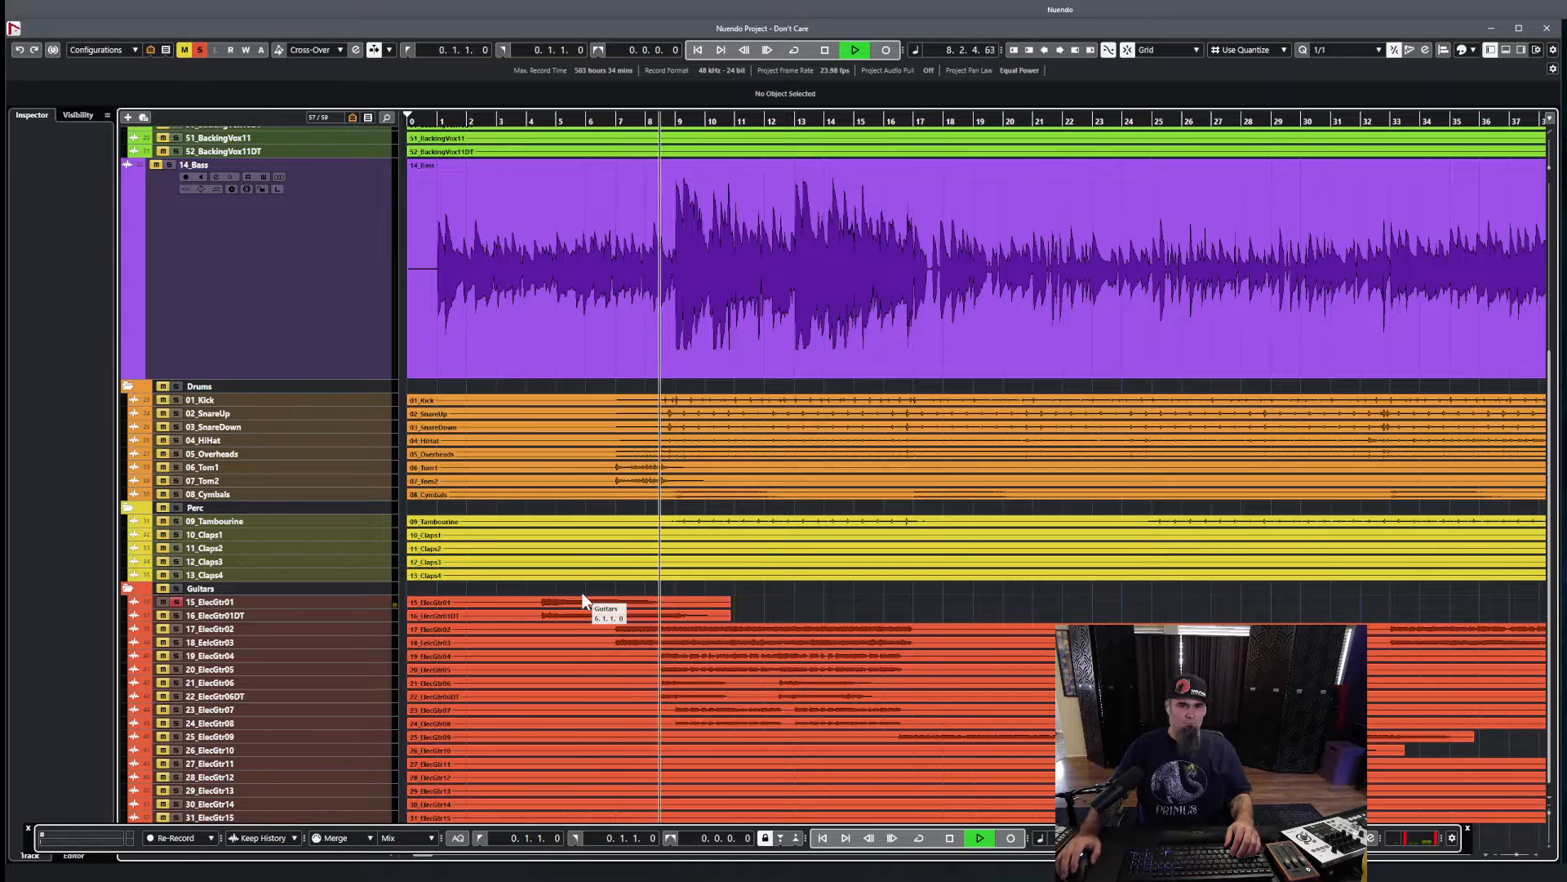
key("space")
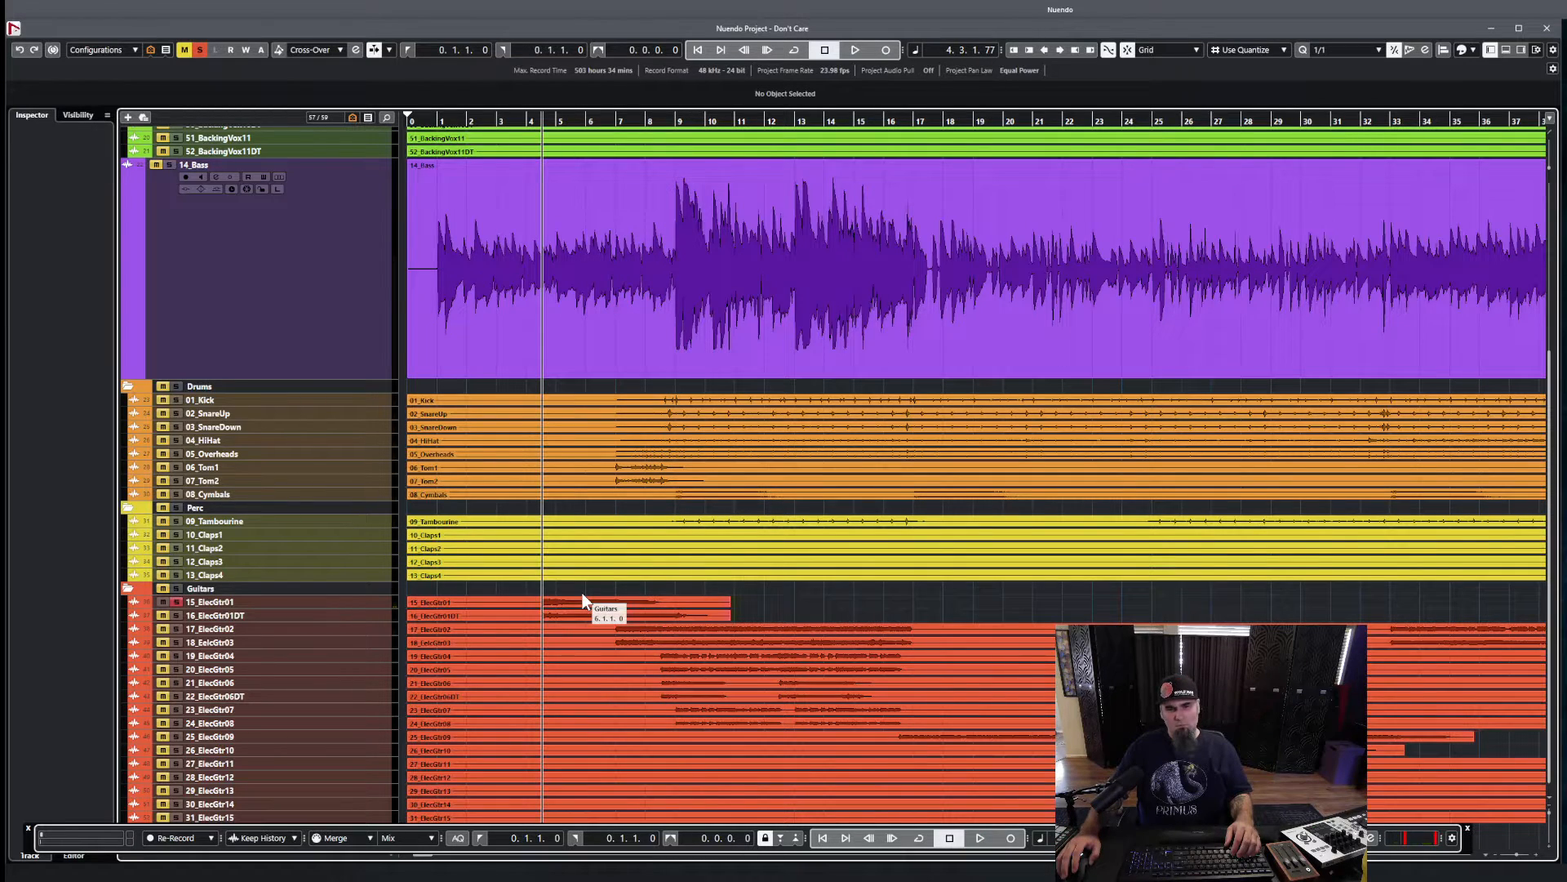
- Select the 15_ElecGtr01 clip and reveal its source file in File Explorer from the Pool
left_click(583, 602)
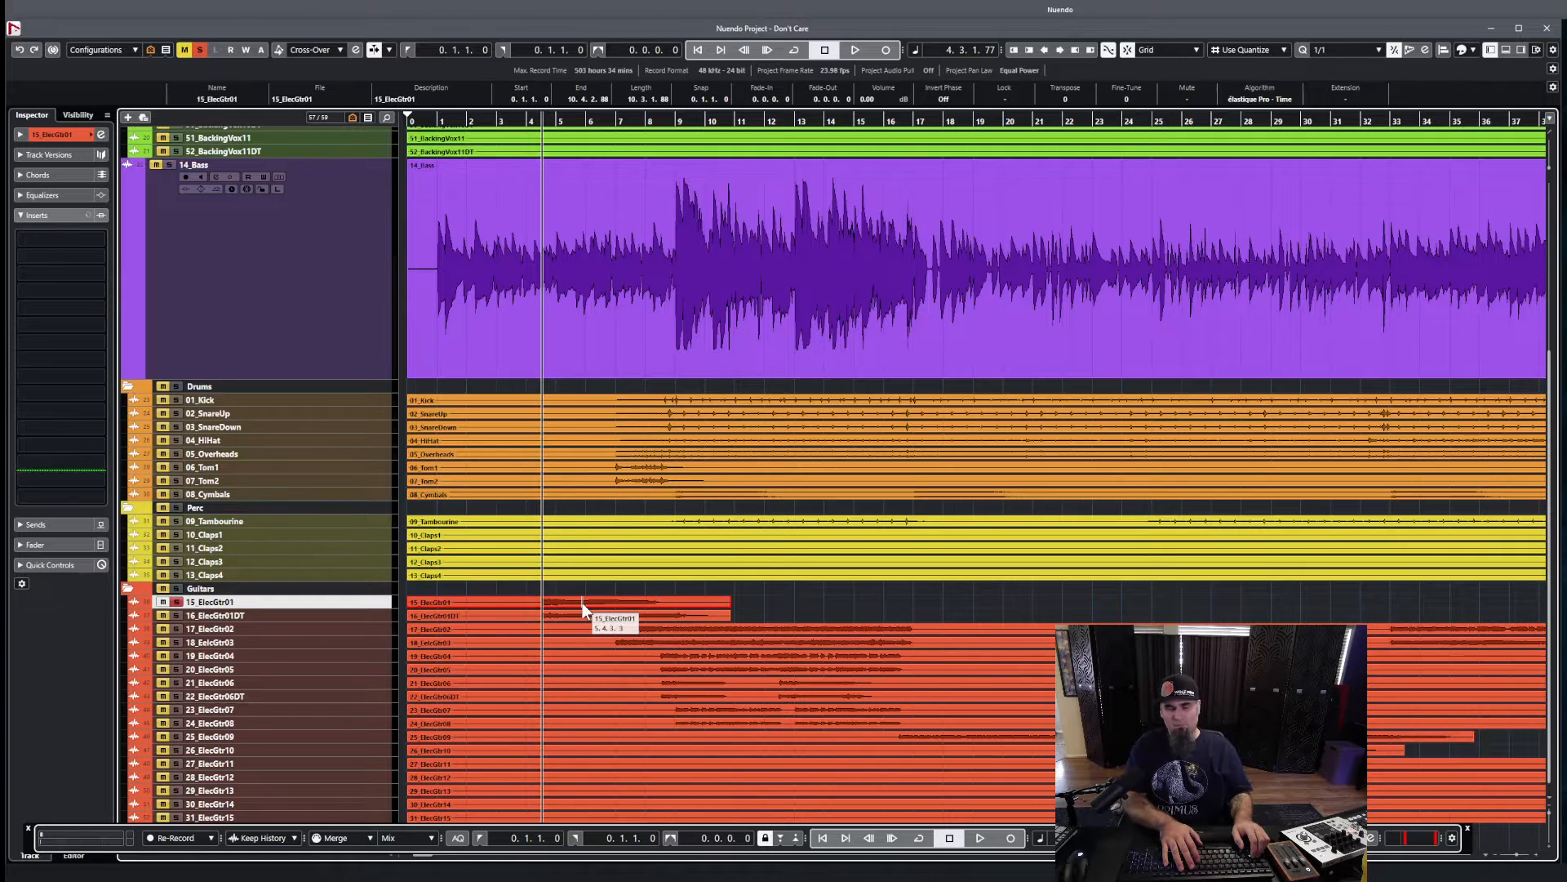
key("ctrl+p")
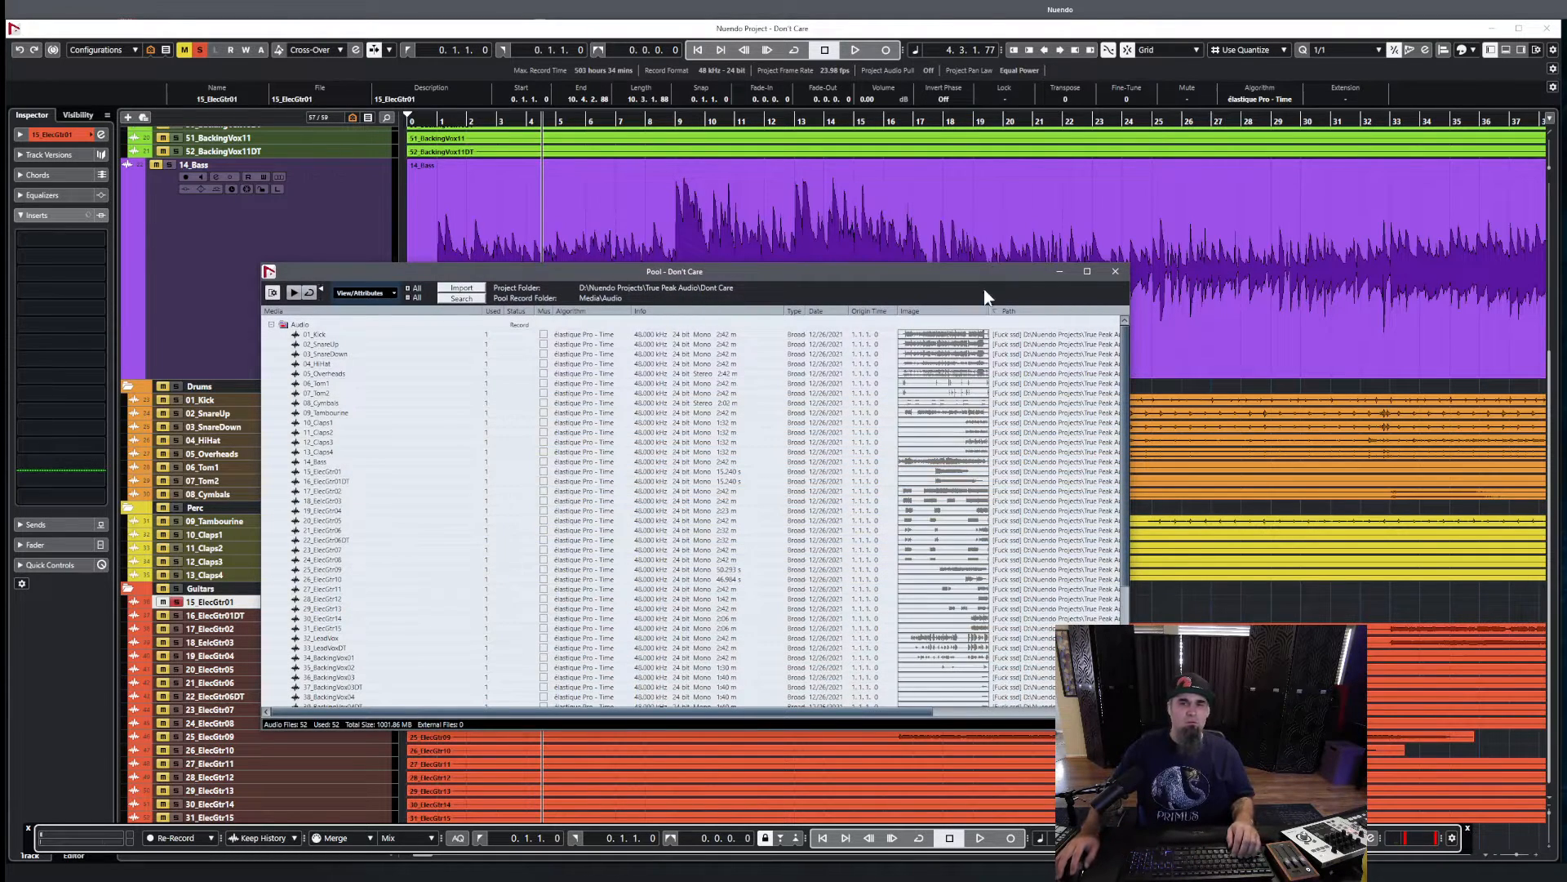
left_click(1115, 271)
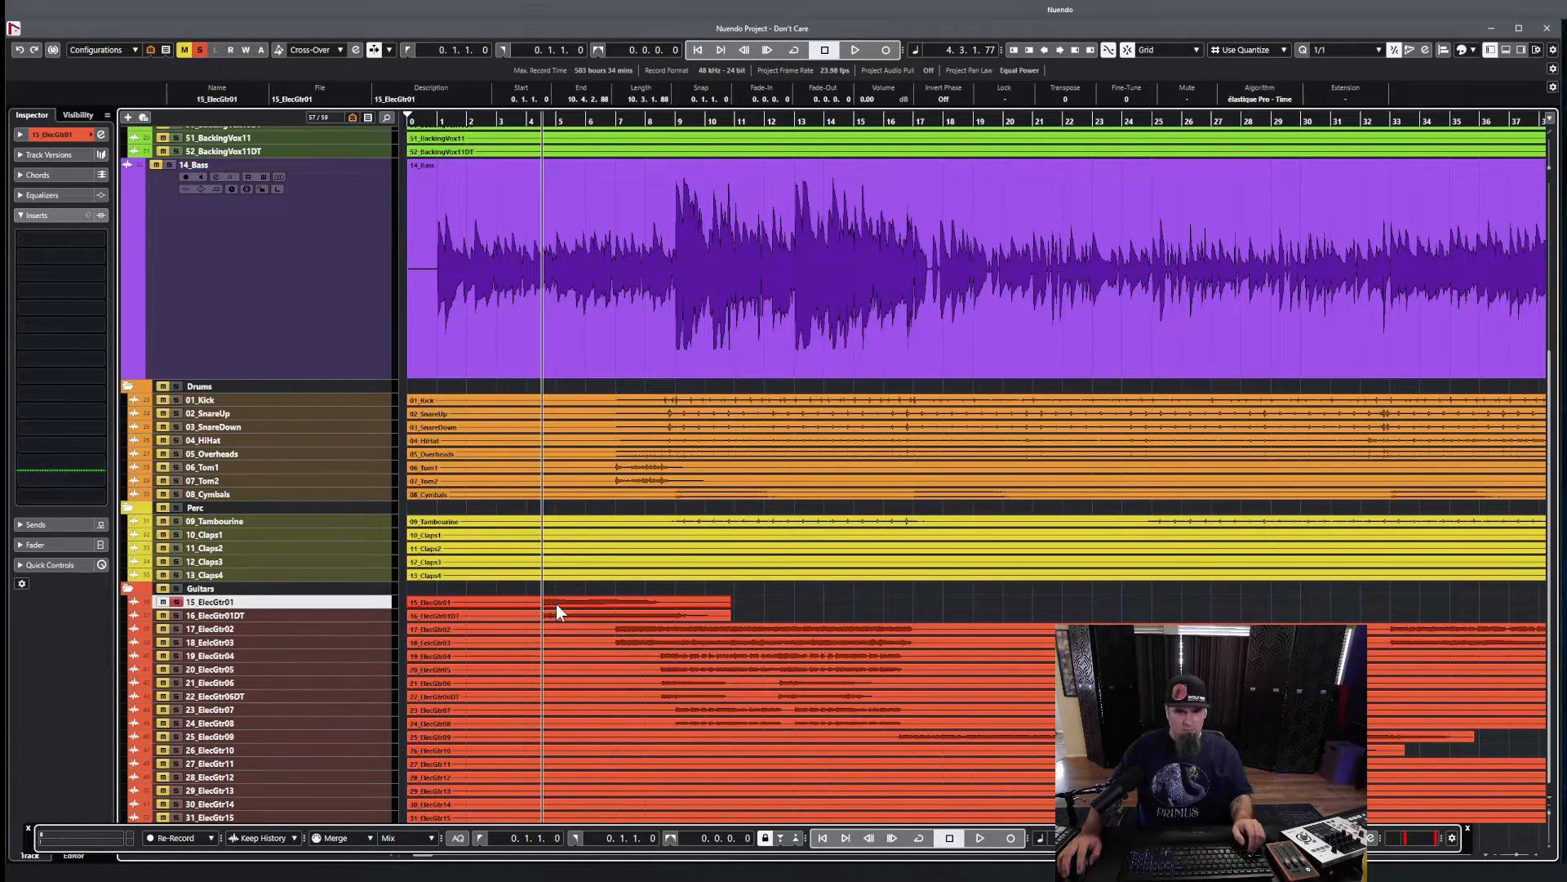
key("ctrl+p")
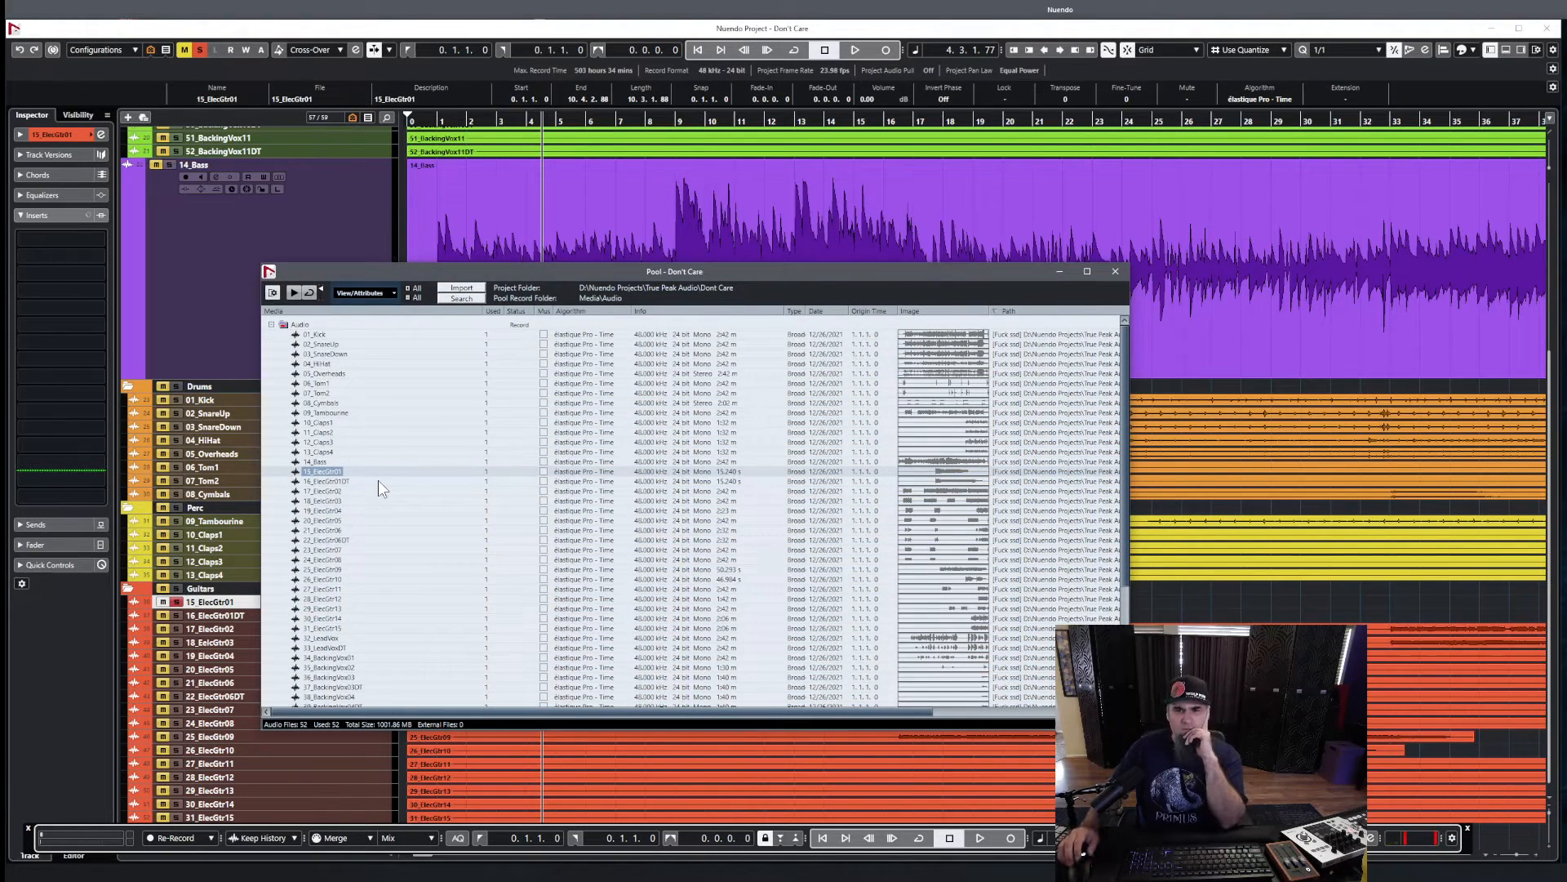
right_click(328, 472)
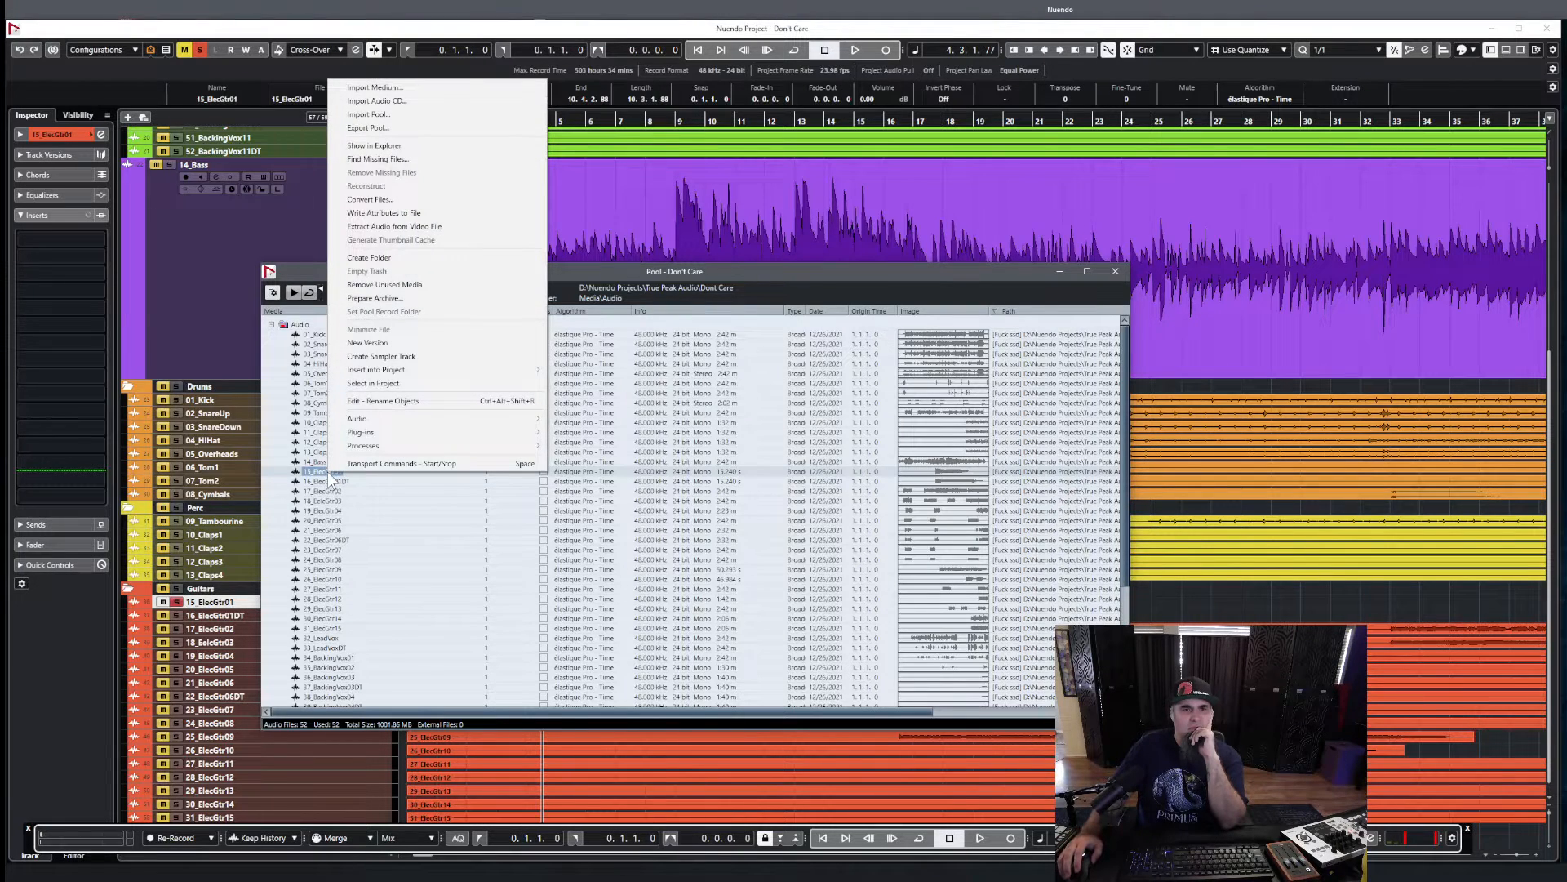
left_click(402, 148)
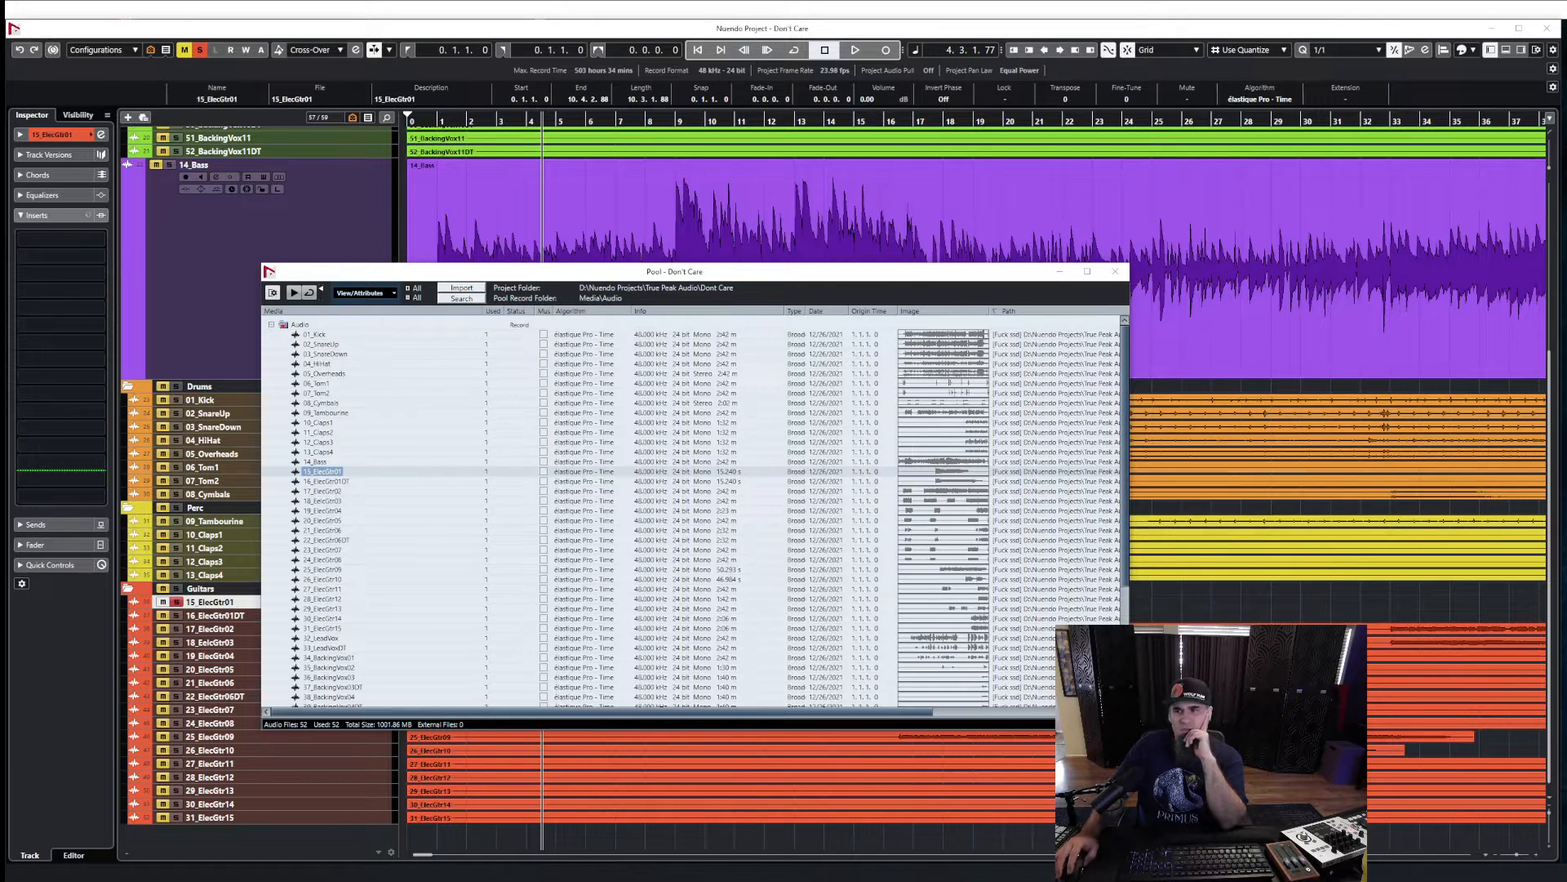
- Play 15_ElecGtr01.wav from the project's Audio folder in VLC media player, then close the player and the folder window
left_click_drag(1365, 142, 992, 129)
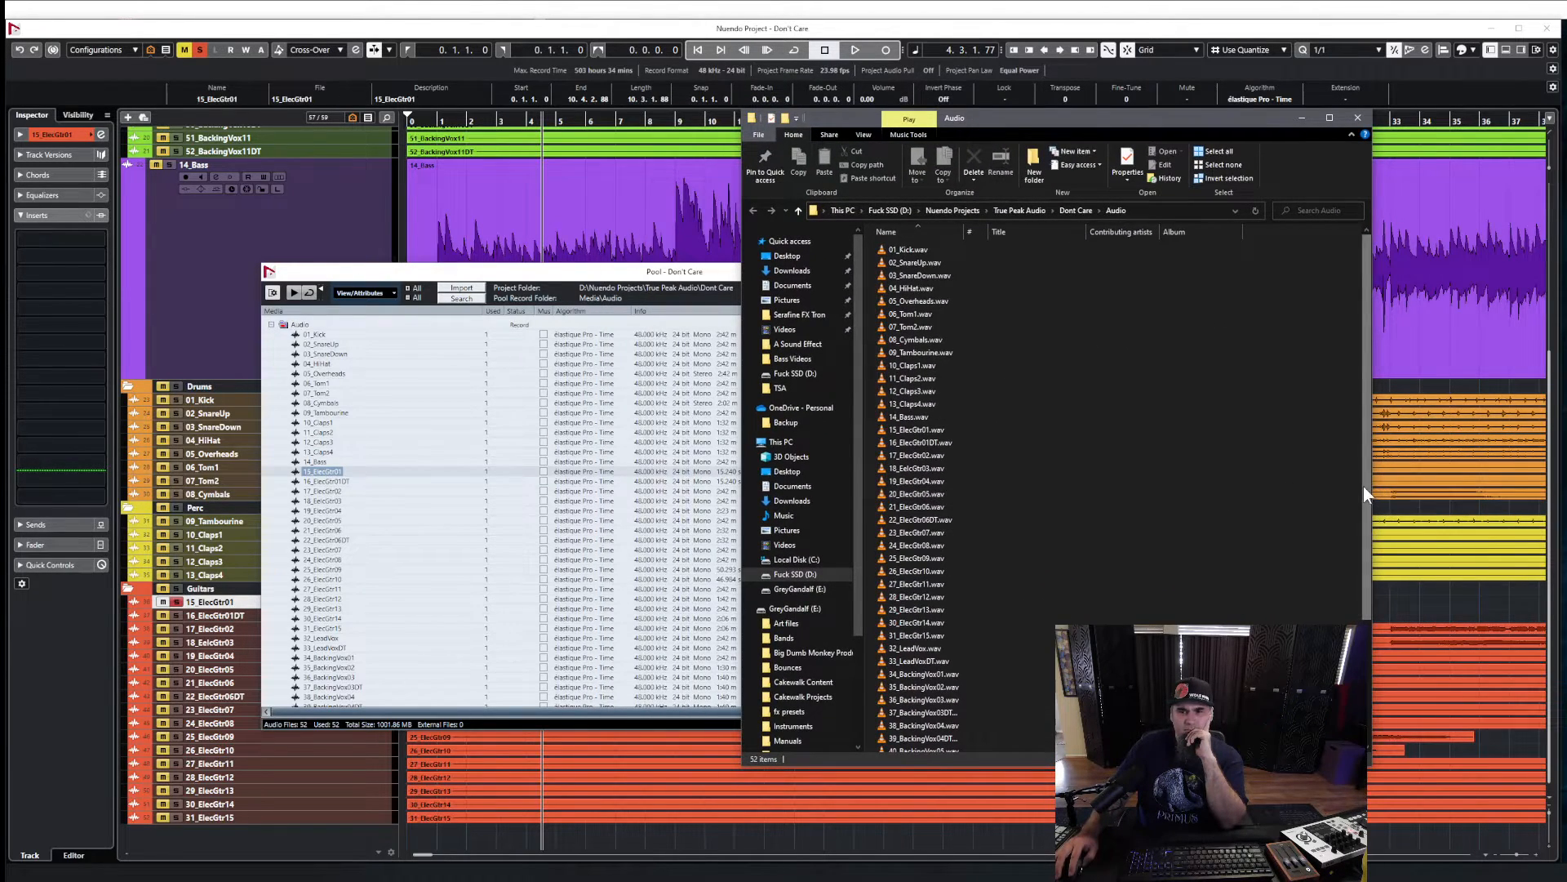
left_click_drag(1363, 487, 1349, 456)
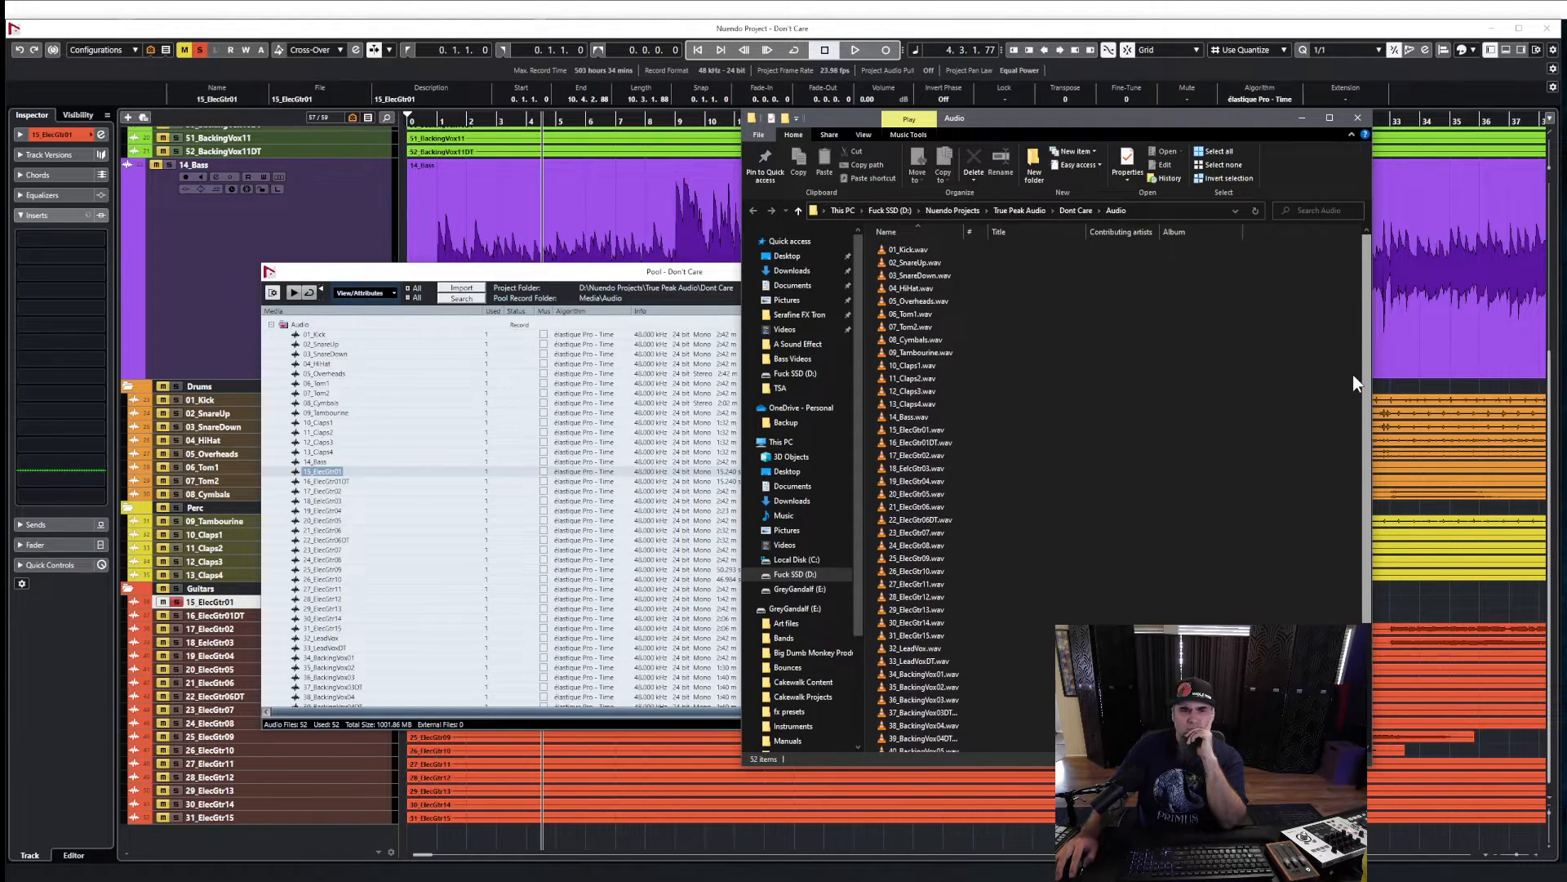
double_click(924, 429)
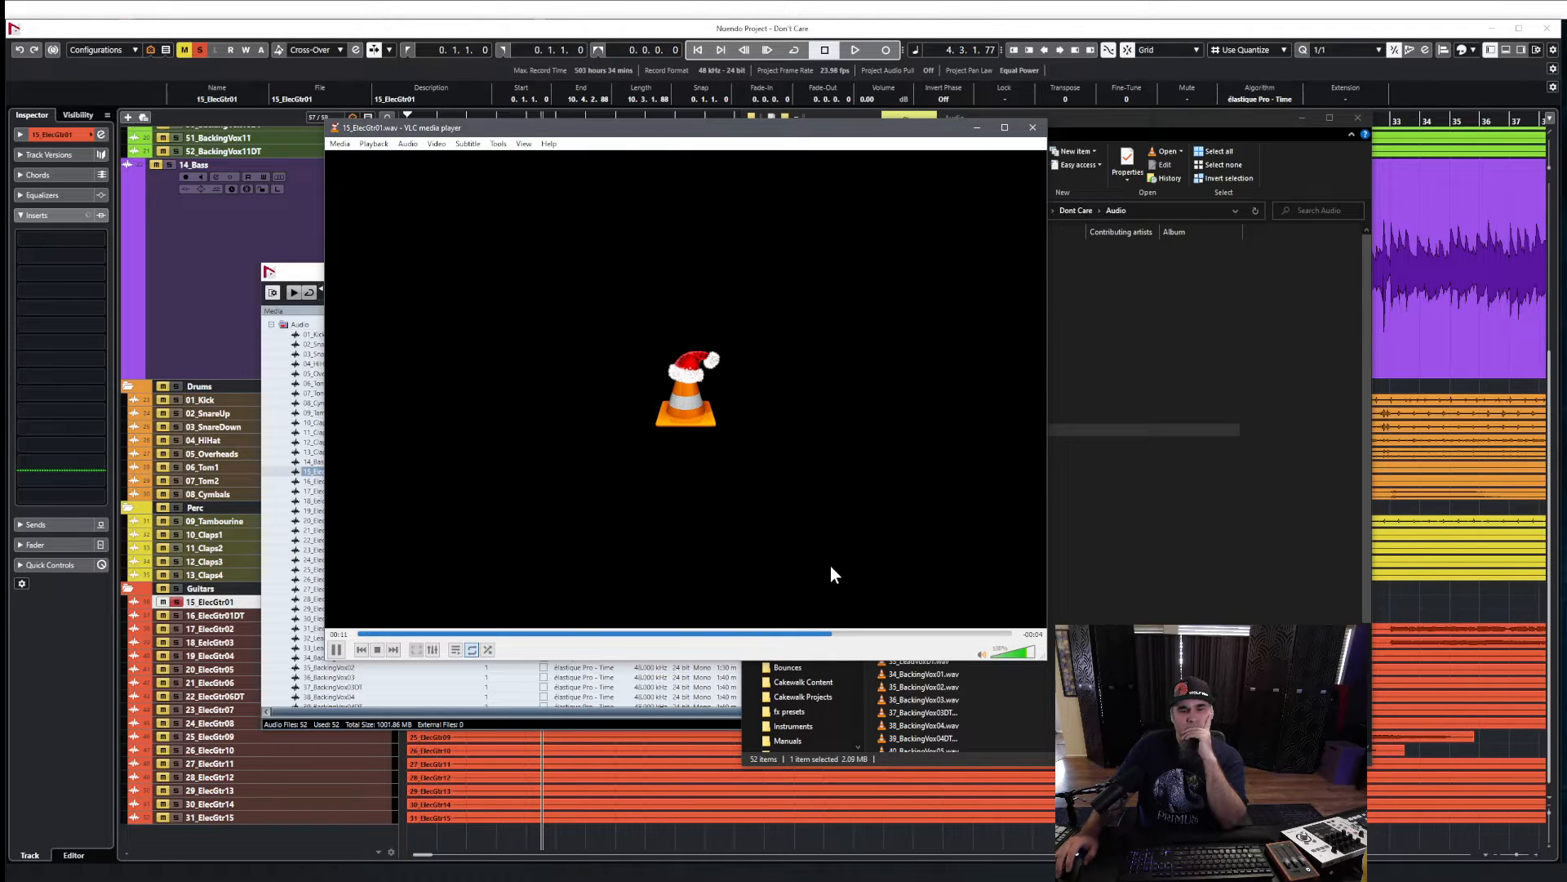
left_click(1032, 127)
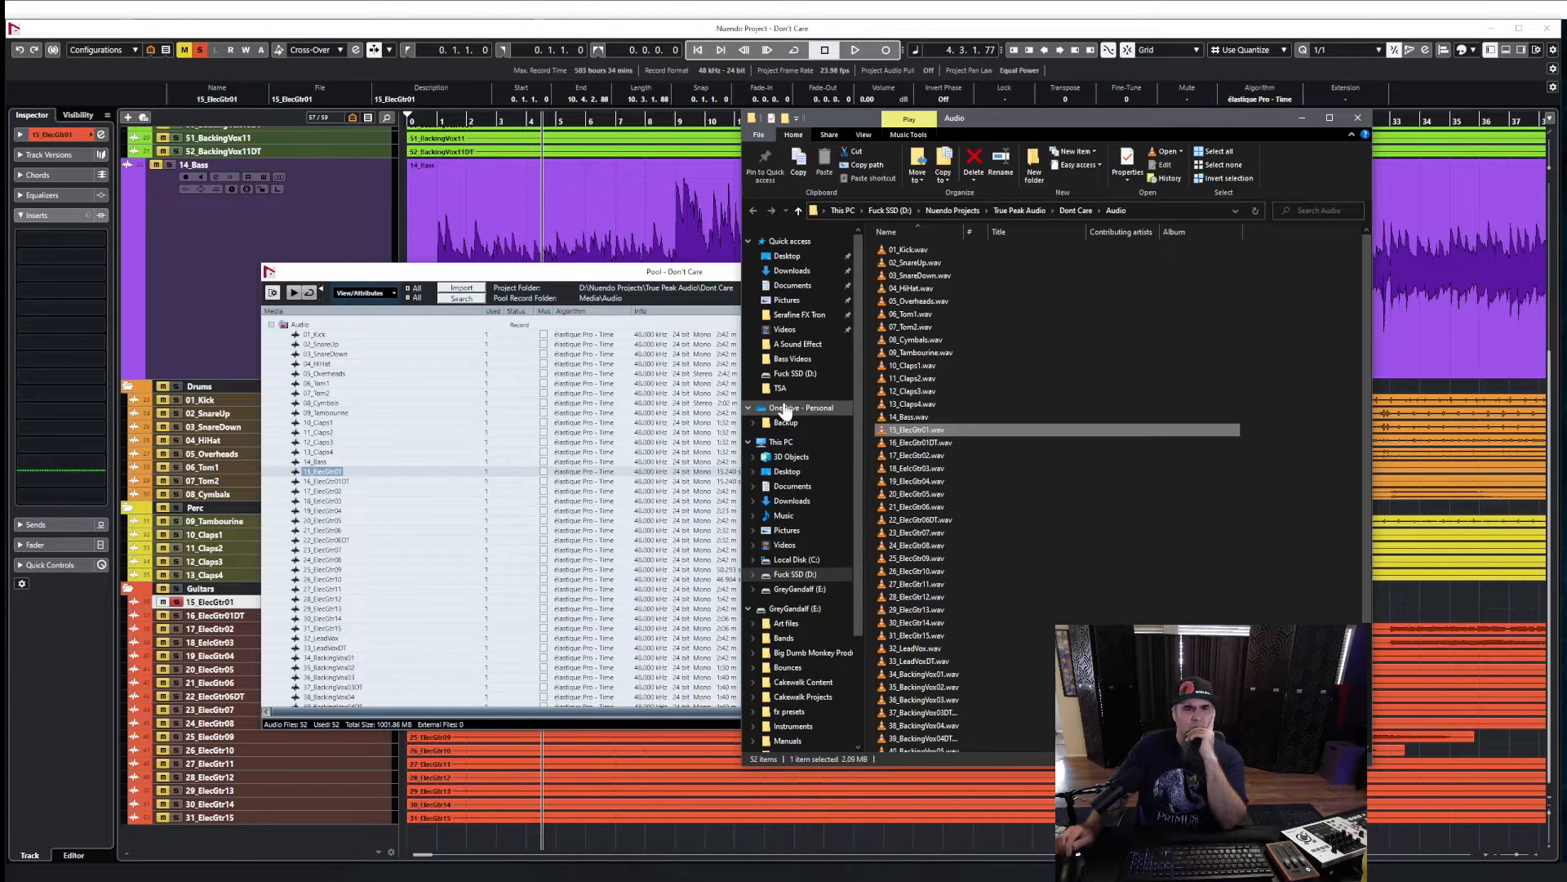
left_click(1358, 117)
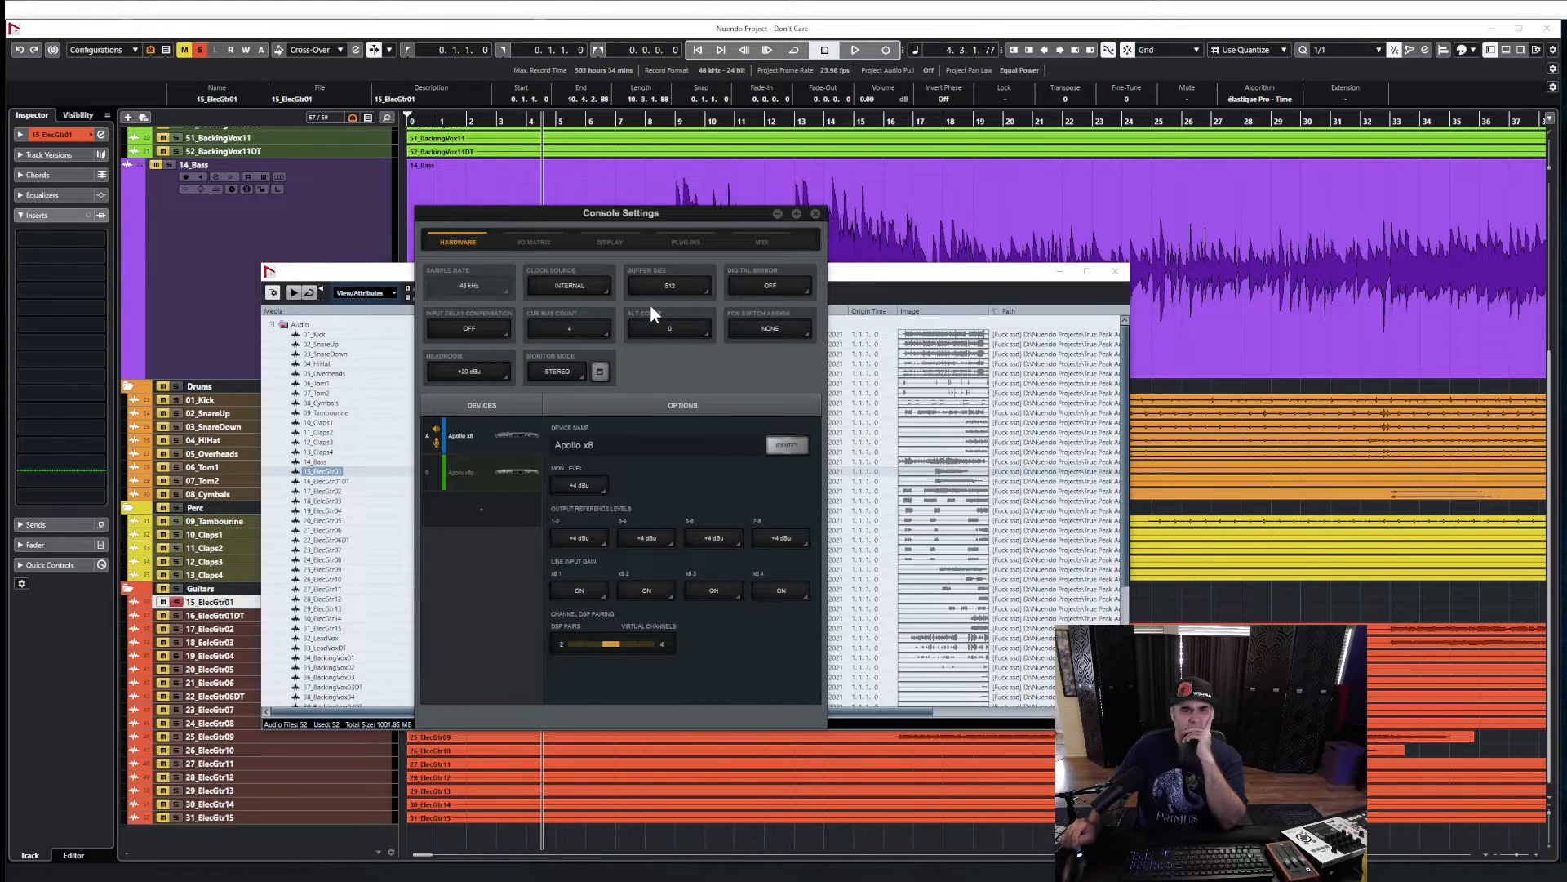
- Set the Apollo interface's buffer size to 1024 in the Console hardware settings and close the settings
left_click(702, 285)
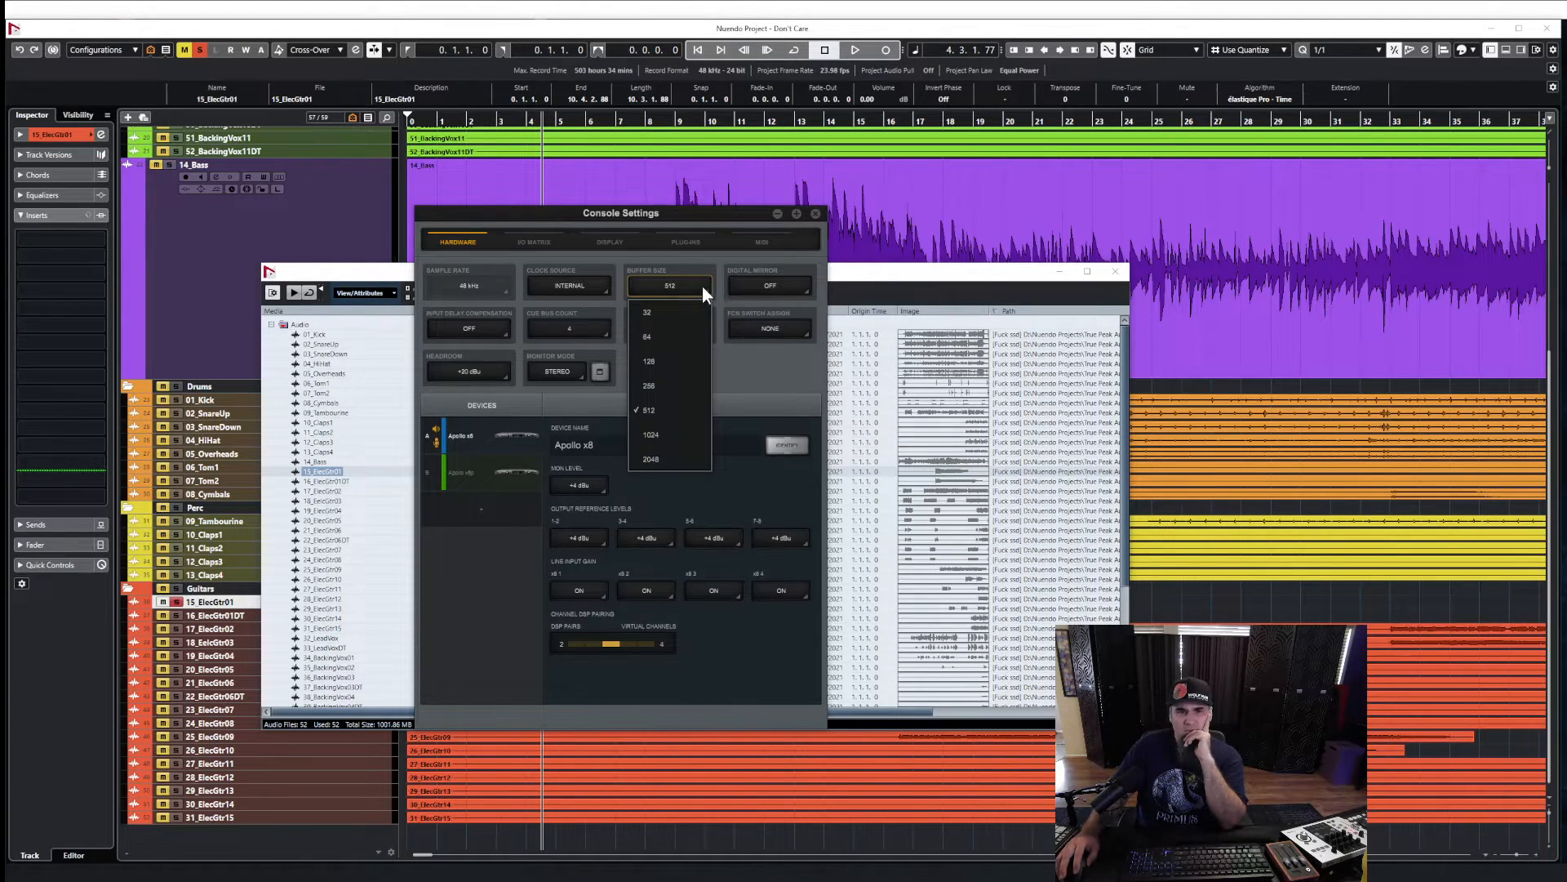
left_click(682, 434)
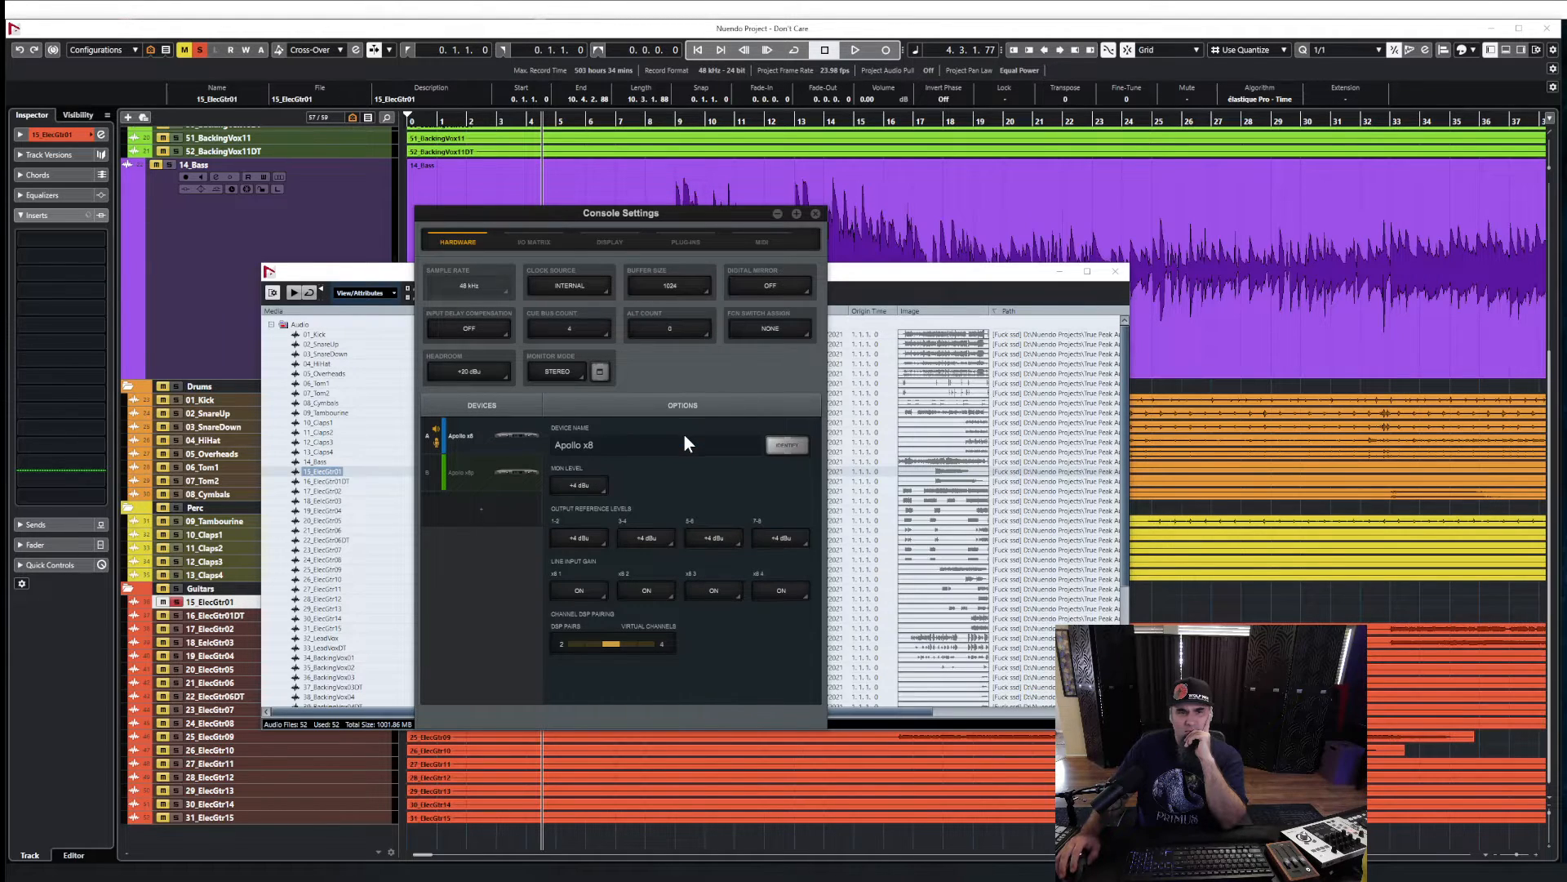
left_click(816, 213)
- Return to Nuendo, close the Pool and replay the soloed 15_ElecGtr01 from the middle of bar 4
left_click(673, 222)
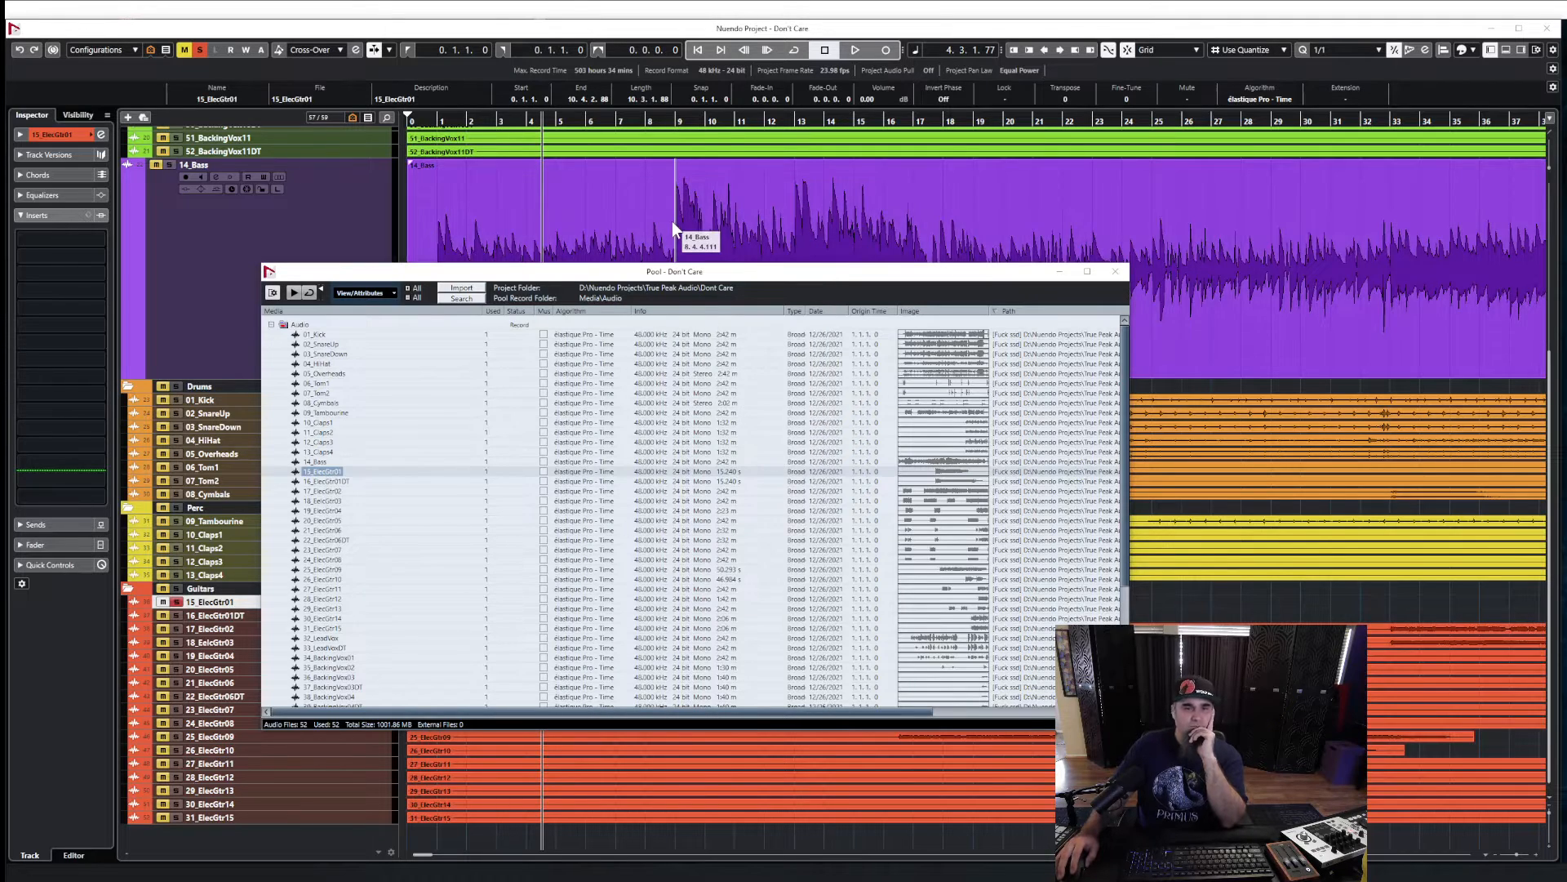
left_click(1116, 272)
key("space")
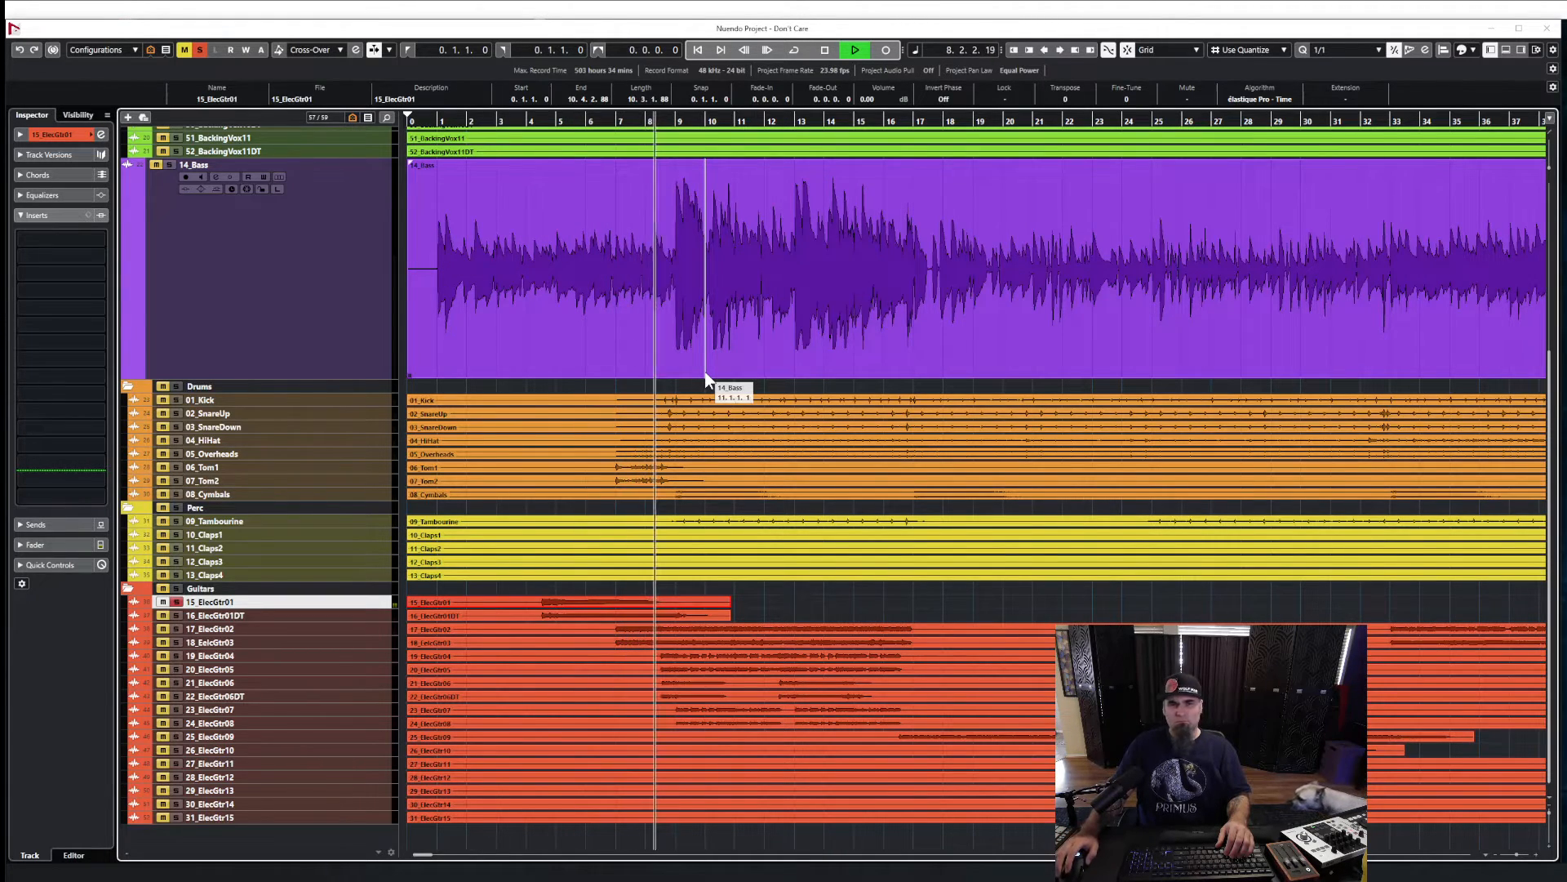
key("space")
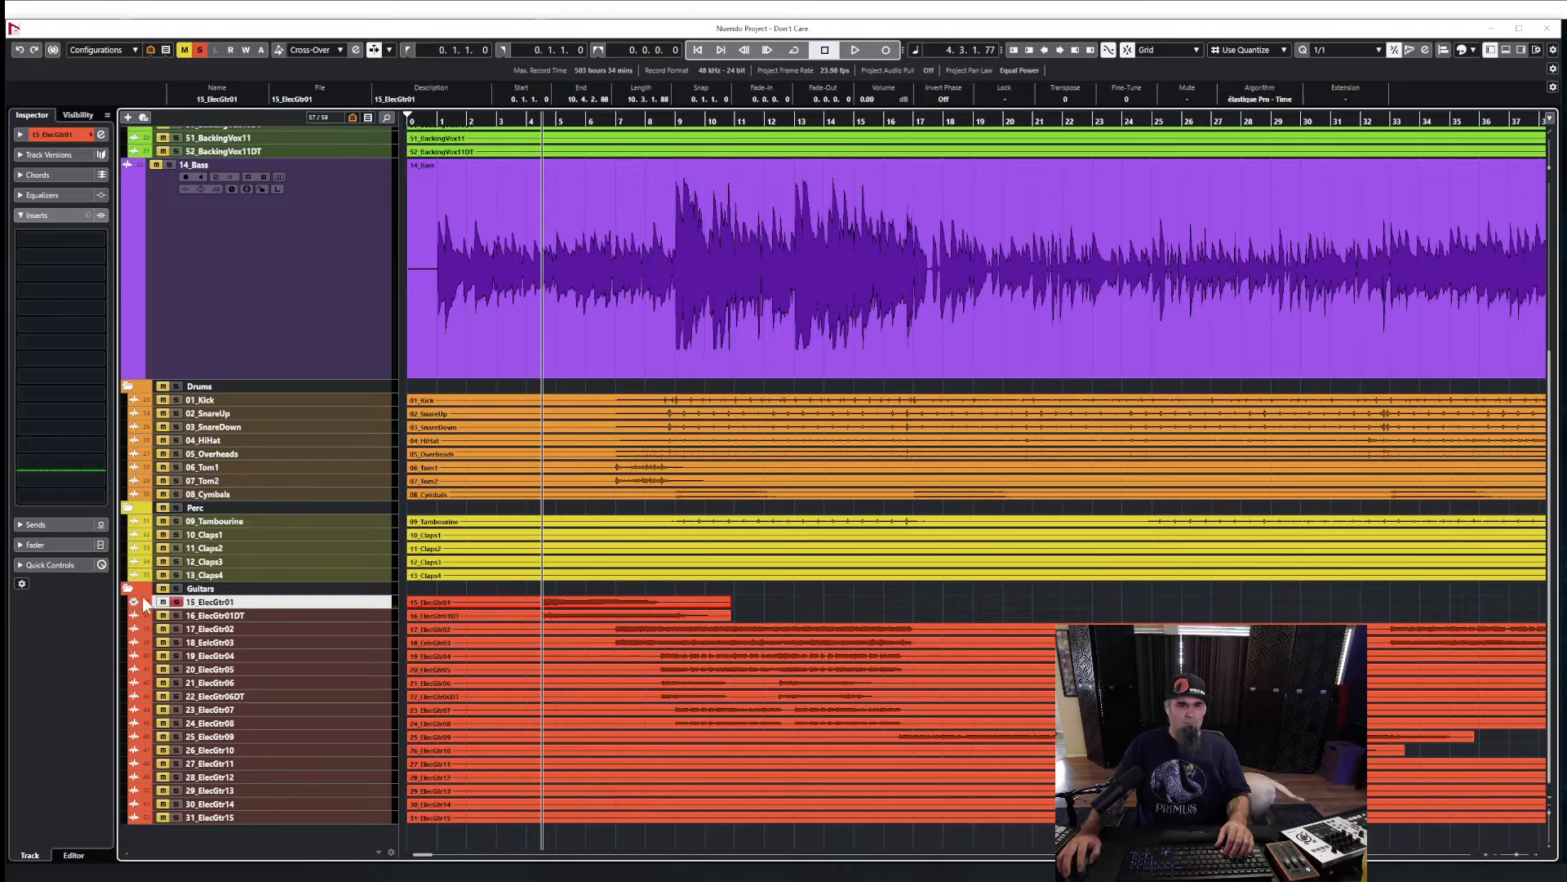
- Bring back the Transport bar and listen to the soloed Guitars folder from the middle of bar 4
key("F2")
key("space")
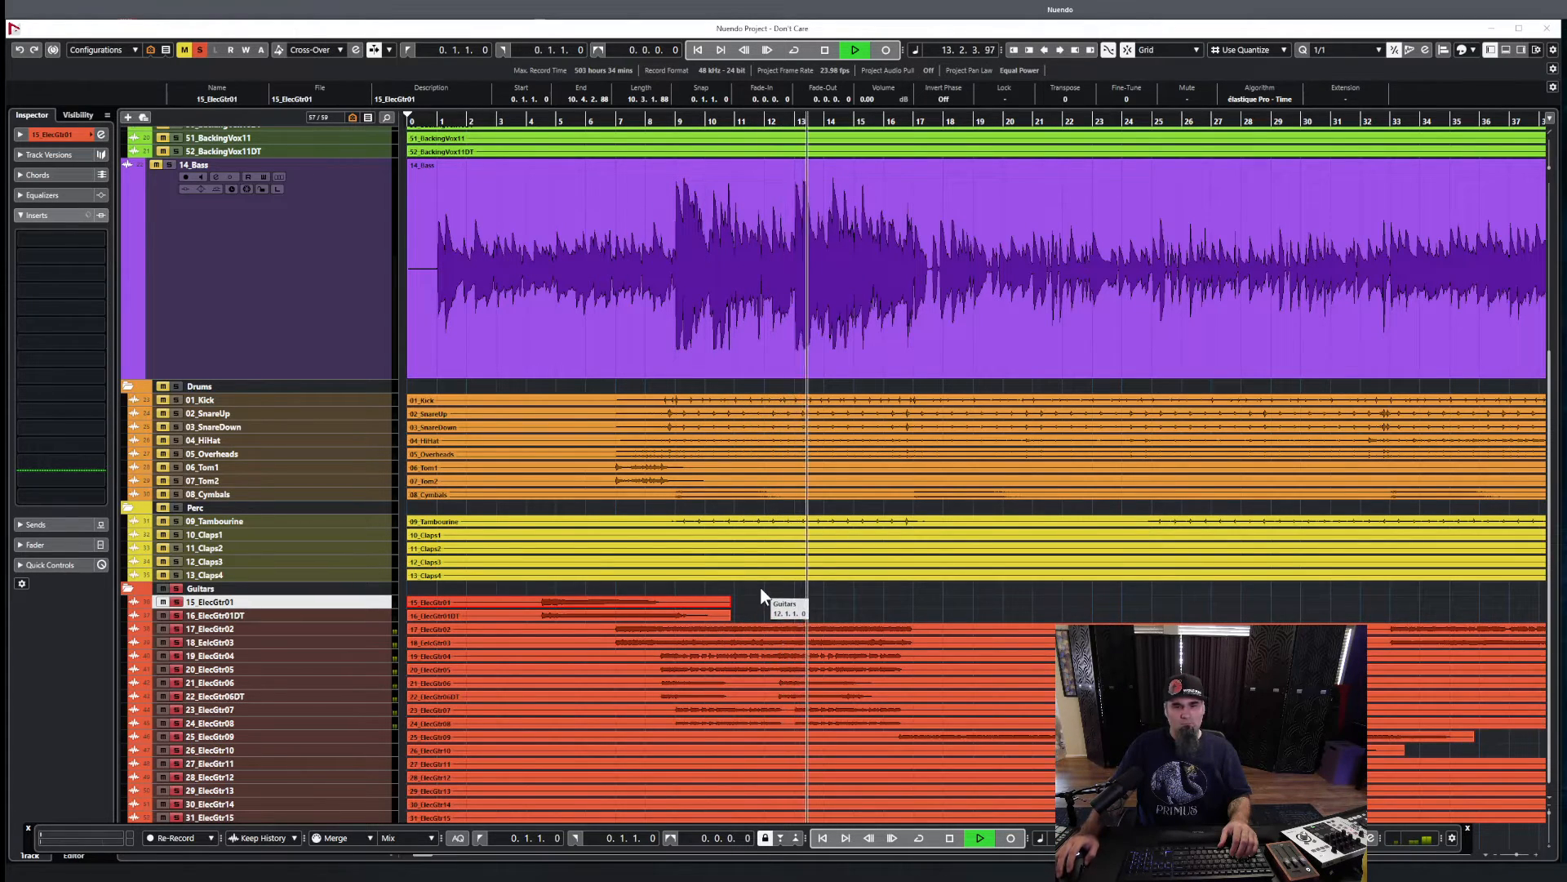
key("space")
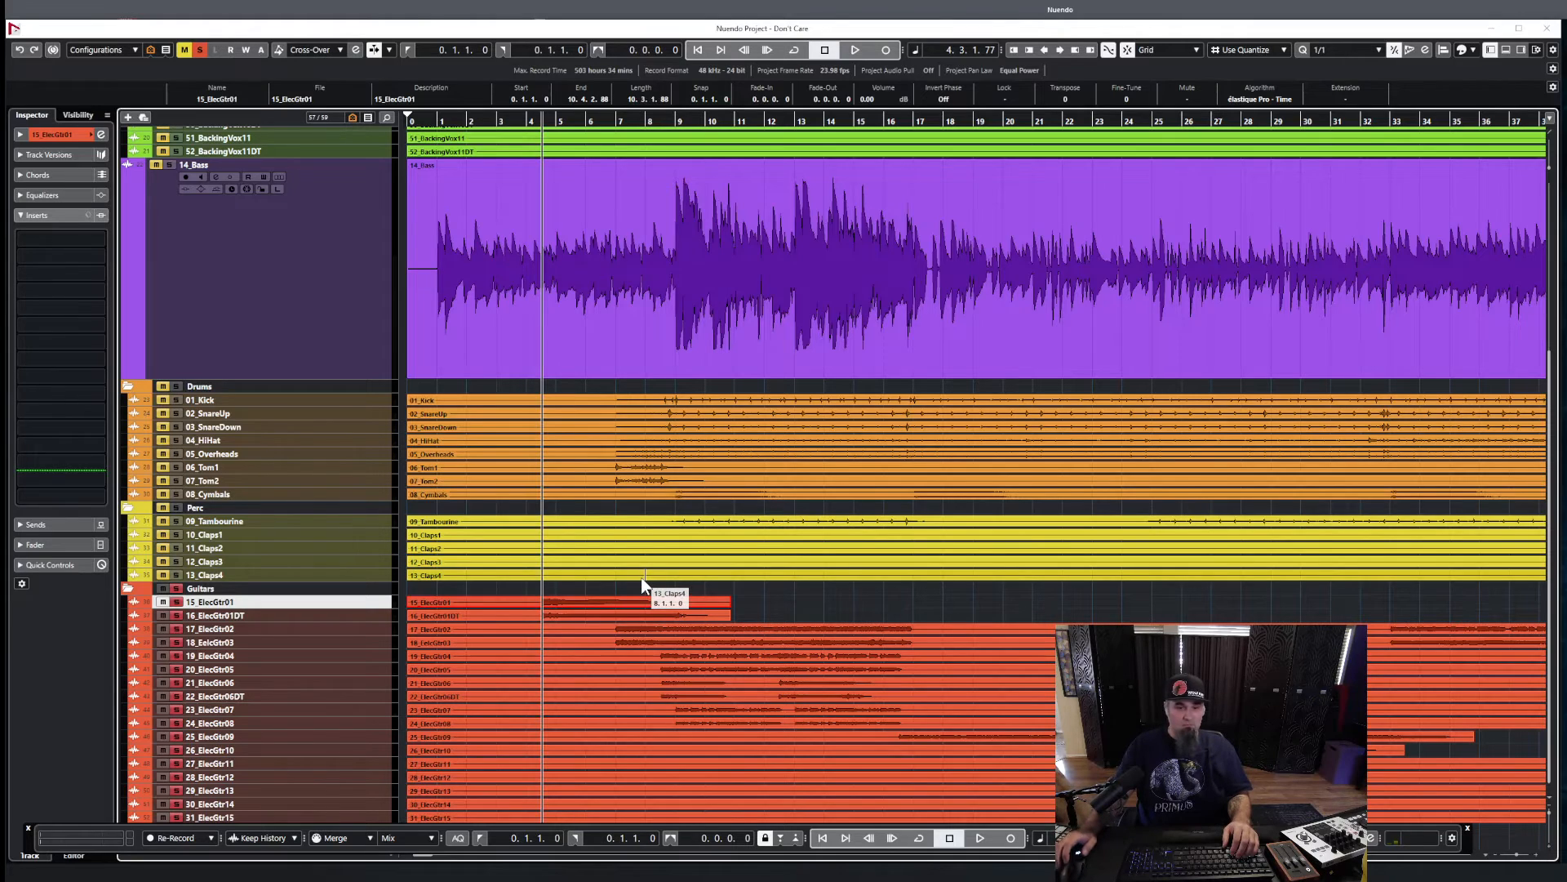
- Replay the passage from bar 4, clear the Guitars folder solo during playback to hear the full mix, then stop
key("space")
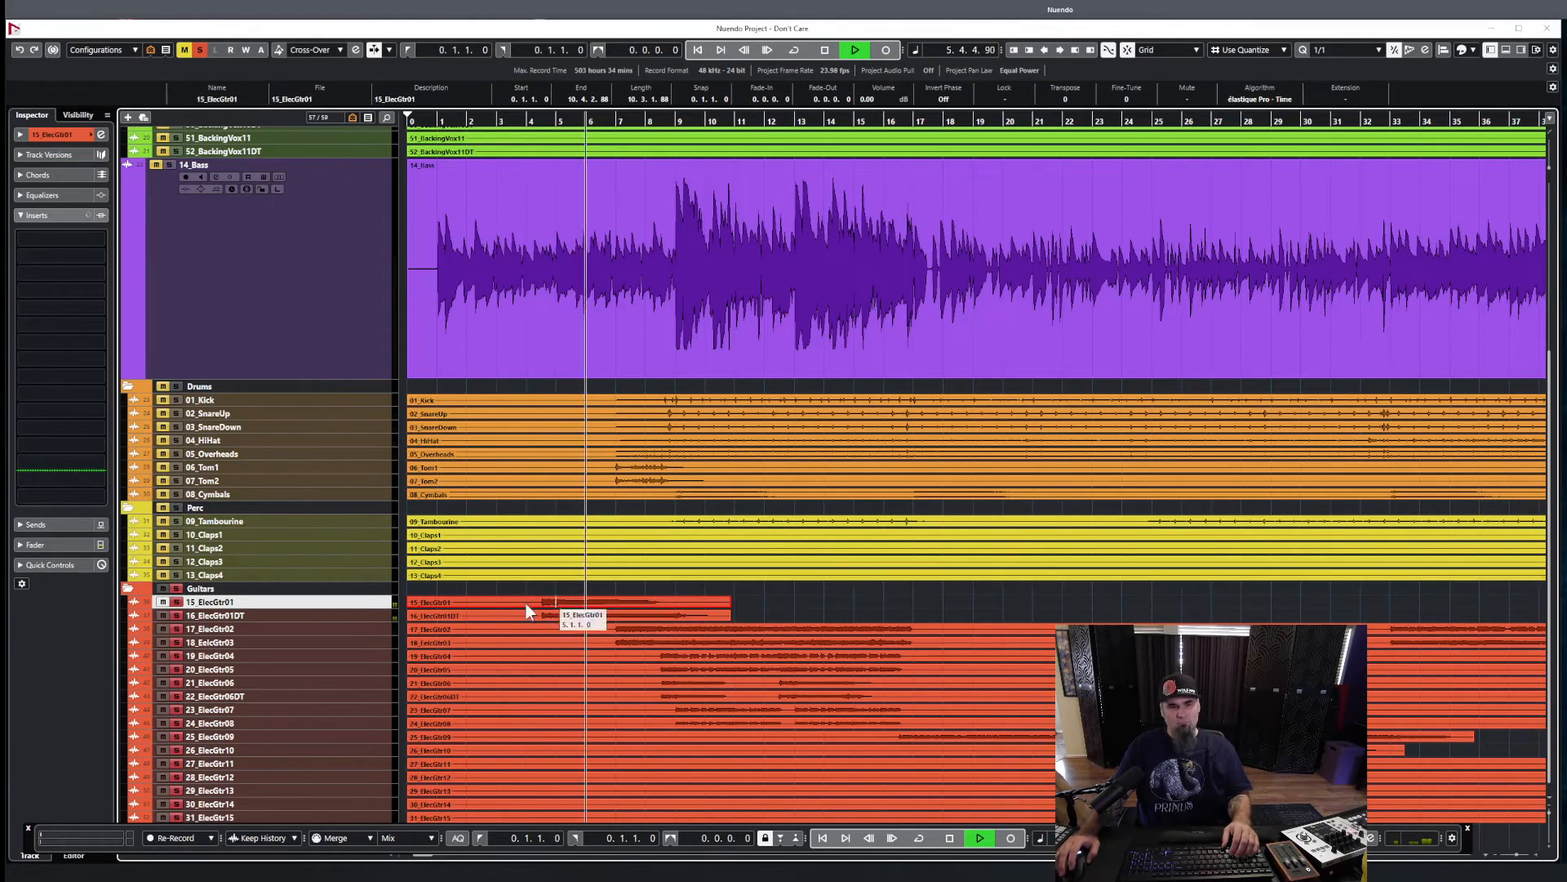
left_click(176, 588)
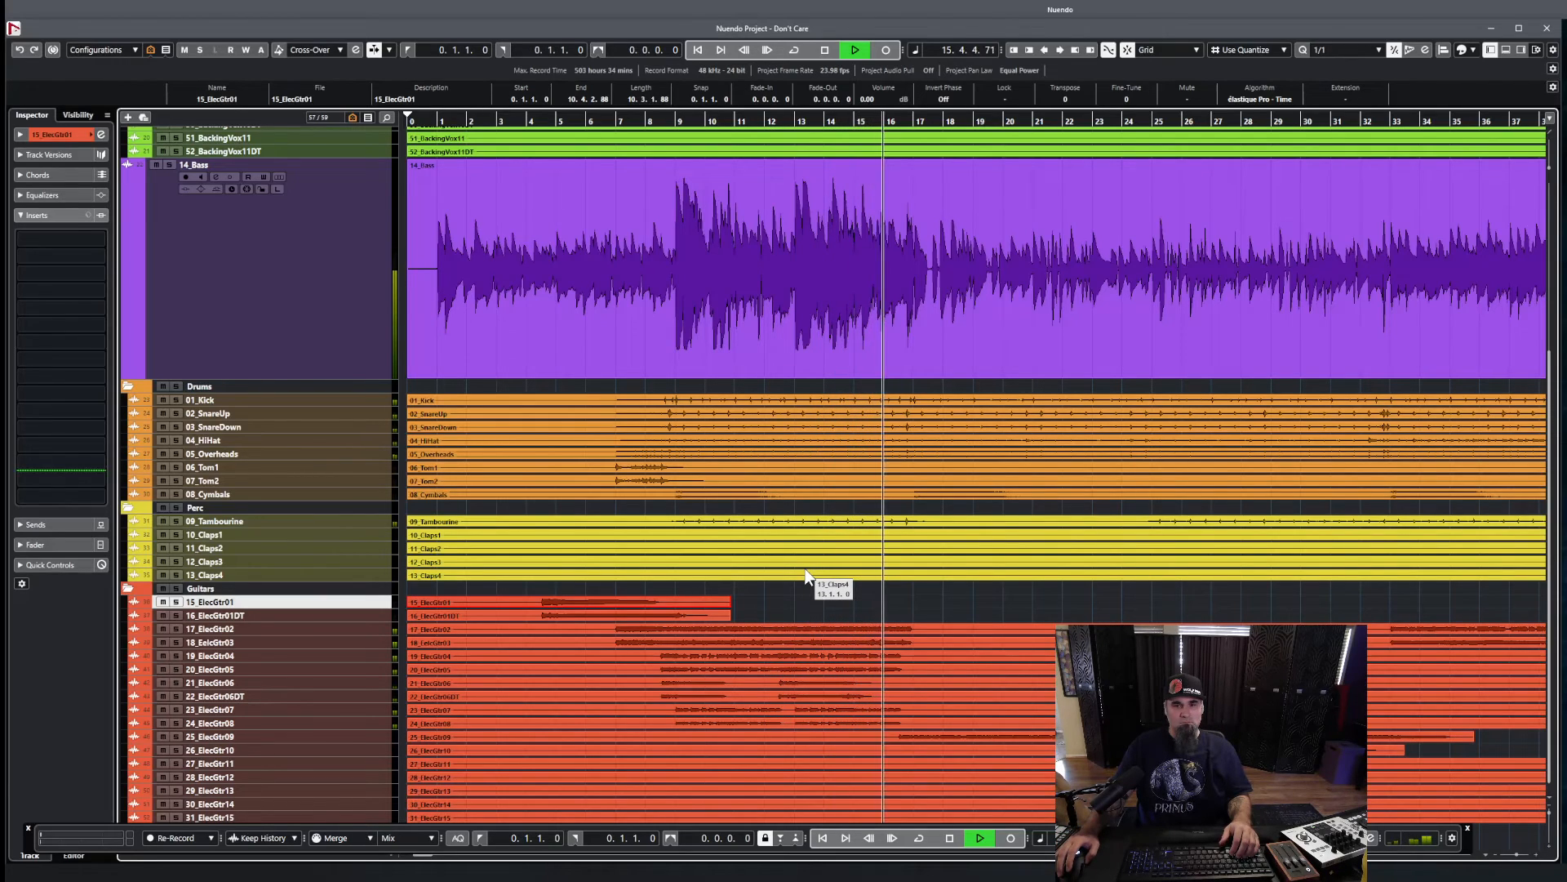
key("space")
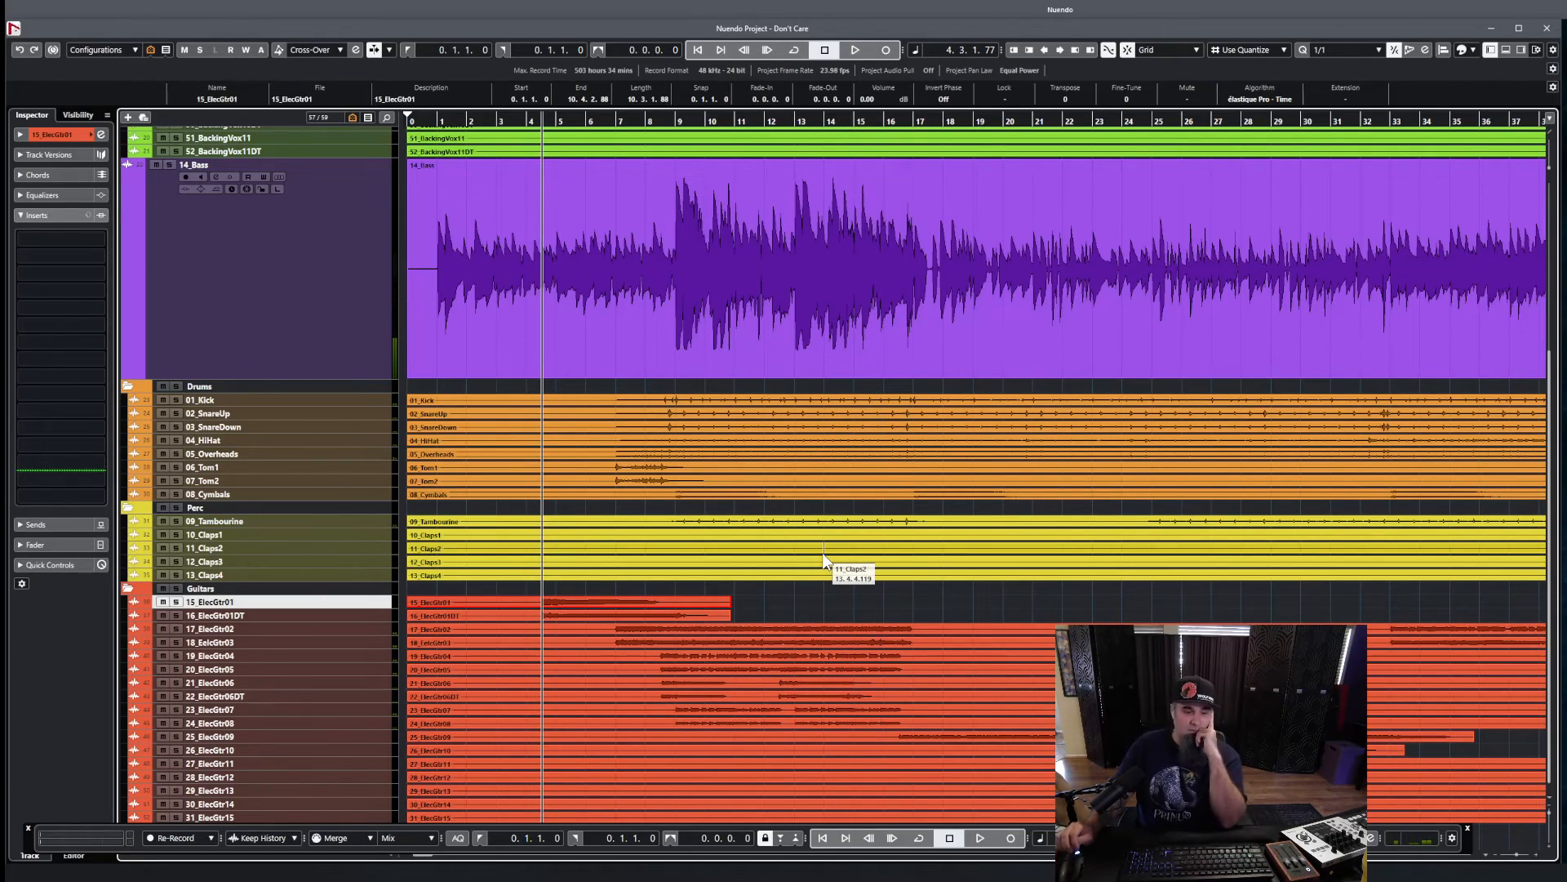